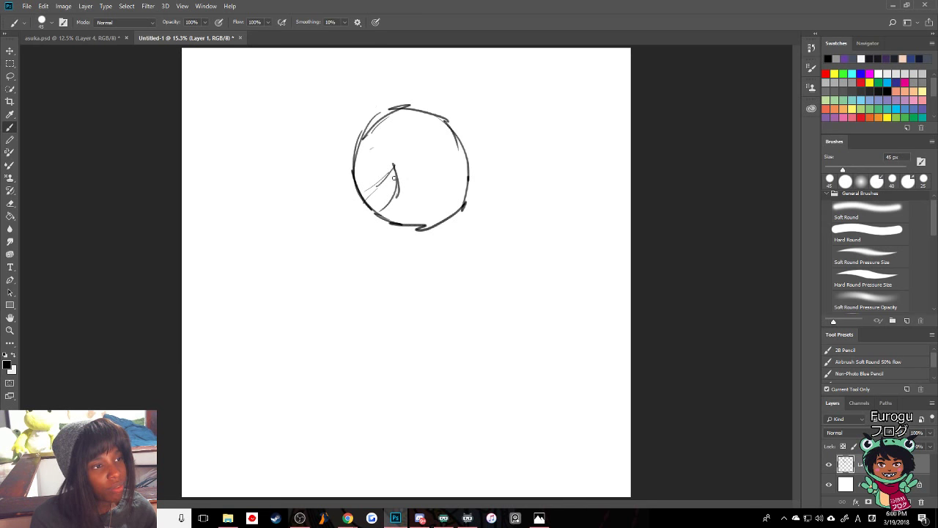
- Erase the rough strokes inside the head circle and sketch the neck and both sides of the torso below it
mouse_move(394, 179)
mouse_down()
mouse_move(384, 212)
mouse_move(379, 166)
mouse_up()
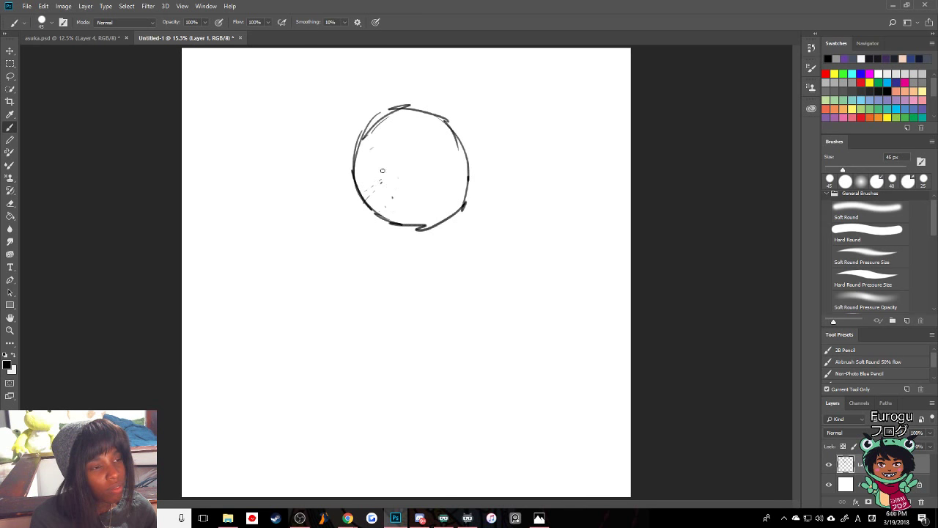
key(period)
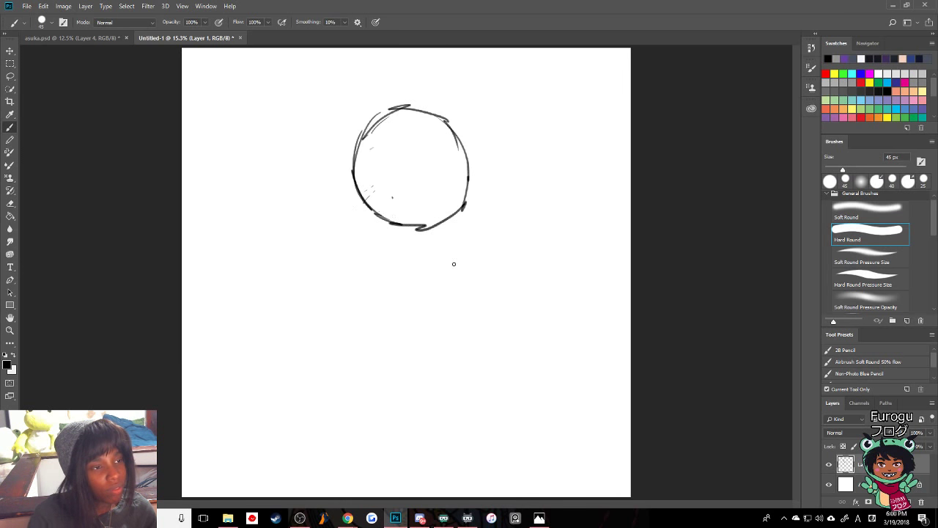
mouse_move(406, 220)
mouse_down()
mouse_move(389, 224)
mouse_move(374, 255)
mouse_up()
drag(387, 226, 375, 277)
mouse_move(442, 224)
mouse_down()
mouse_move(427, 251)
mouse_move(454, 299)
mouse_up()
drag(421, 333, 427, 335)
drag(387, 300, 414, 300)
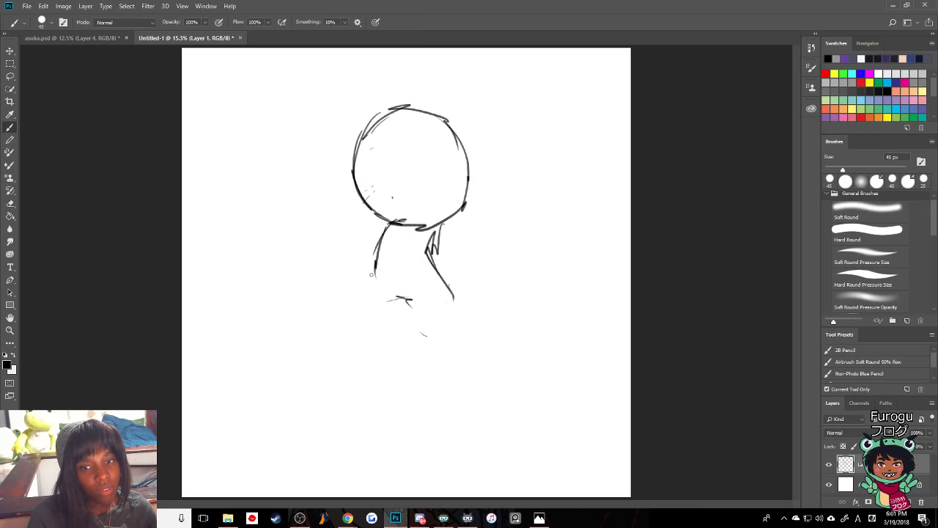
- Sketch the outer contours of both legs and the inner line of the leg on the canvas's left side
mouse_move(378, 256)
mouse_down()
mouse_move(366, 383)
mouse_move(374, 378)
mouse_up()
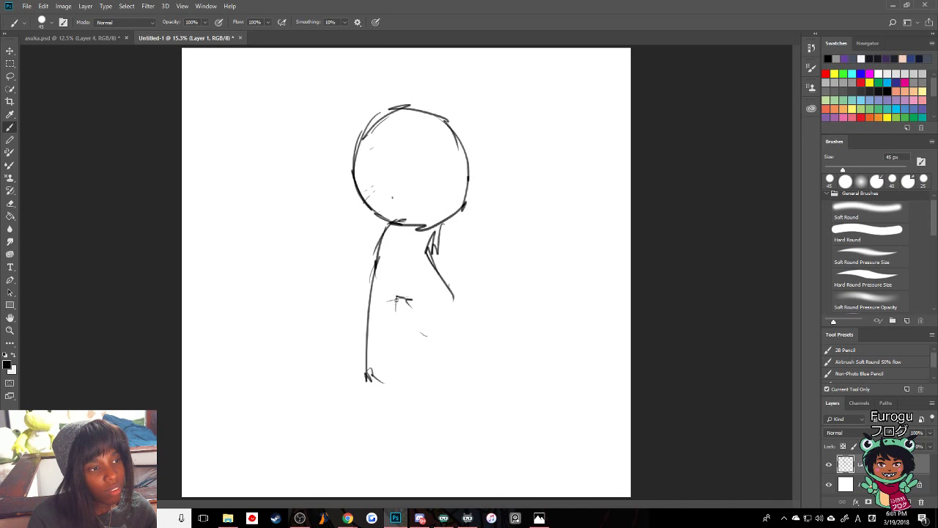
drag(396, 298, 379, 382)
mouse_move(444, 277)
mouse_down()
mouse_move(461, 338)
mouse_move(462, 363)
mouse_up()
drag(458, 342, 461, 396)
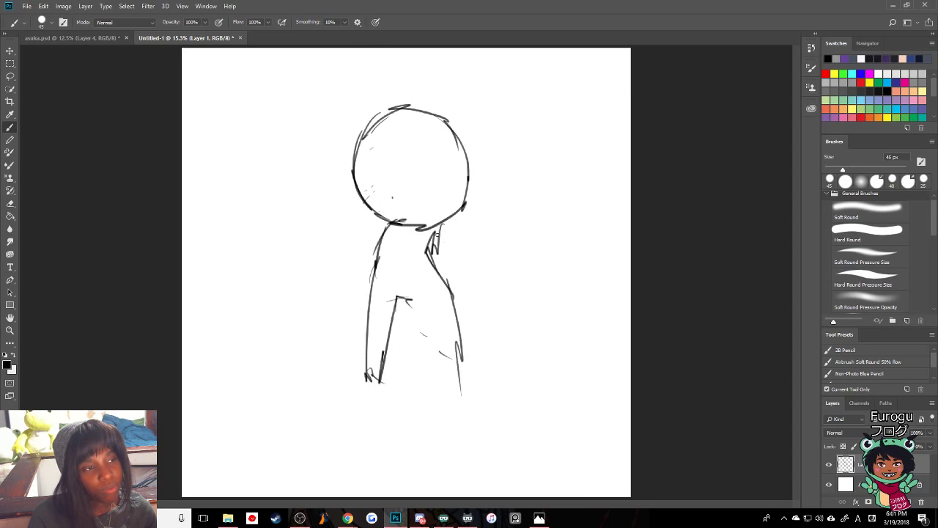
- Sketch a straight line for the outstretched arm from the shoulder and short strokes marking the crotch between the legs
drag(434, 233, 494, 288)
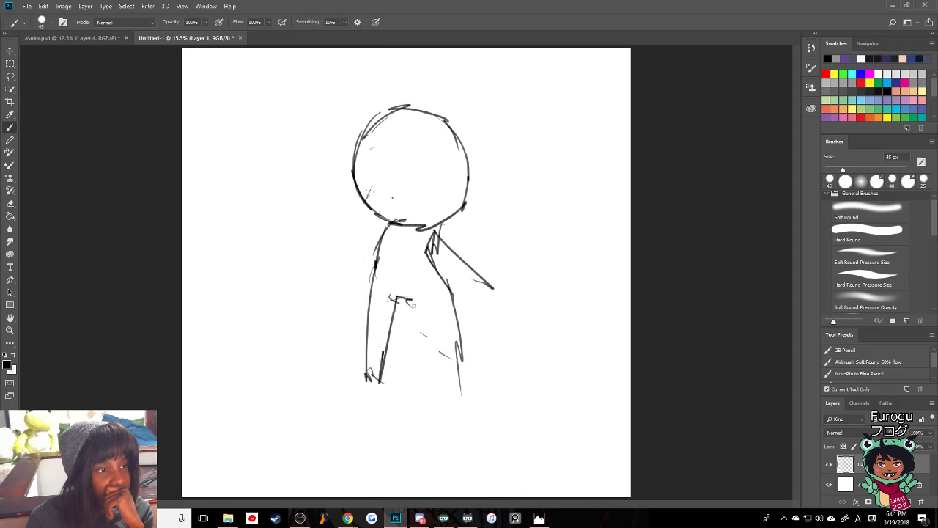
drag(394, 302, 415, 303)
drag(394, 305, 411, 306)
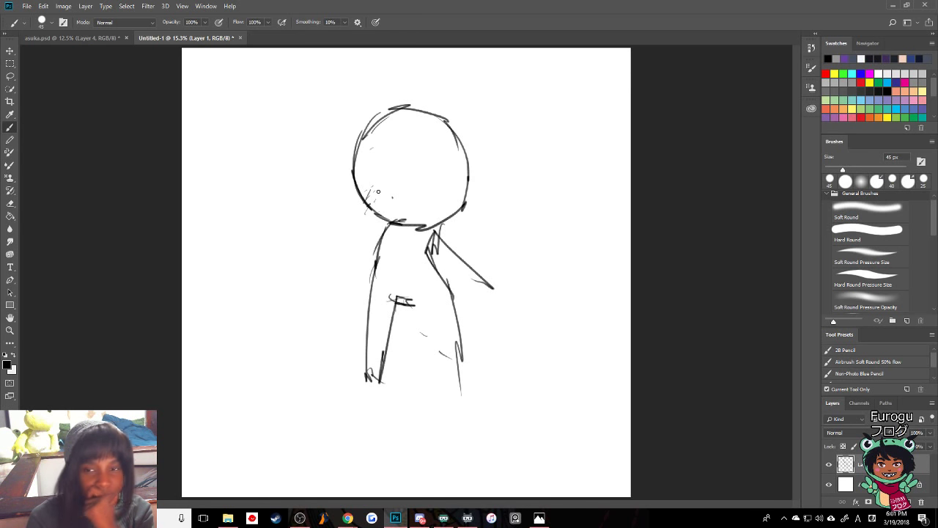
- Sketch the raised arm with its hand at the mouth and add two closed eyes to the face
mouse_move(376, 196)
mouse_down()
mouse_move(397, 202)
mouse_move(384, 226)
mouse_move(377, 200)
mouse_move(355, 223)
mouse_move(376, 197)
mouse_move(348, 247)
mouse_move(378, 245)
mouse_up()
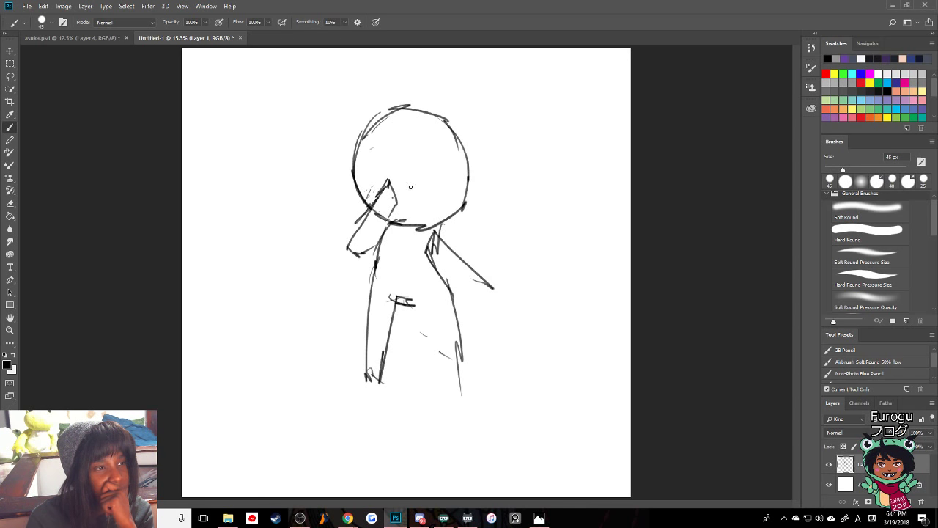
mouse_move(395, 181)
mouse_down()
mouse_move(407, 210)
mouse_move(398, 214)
mouse_move(405, 193)
mouse_up()
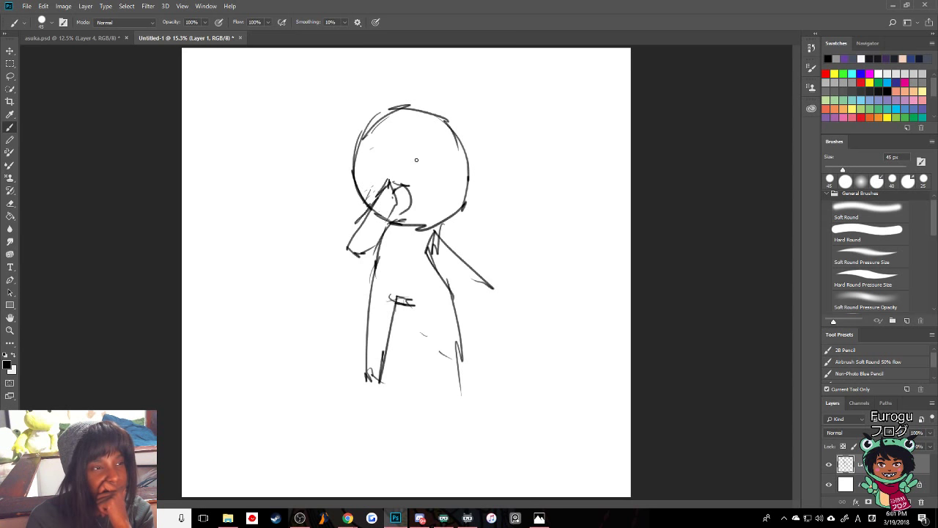
mouse_move(411, 158)
mouse_down()
mouse_move(446, 164)
mouse_move(378, 165)
mouse_up()
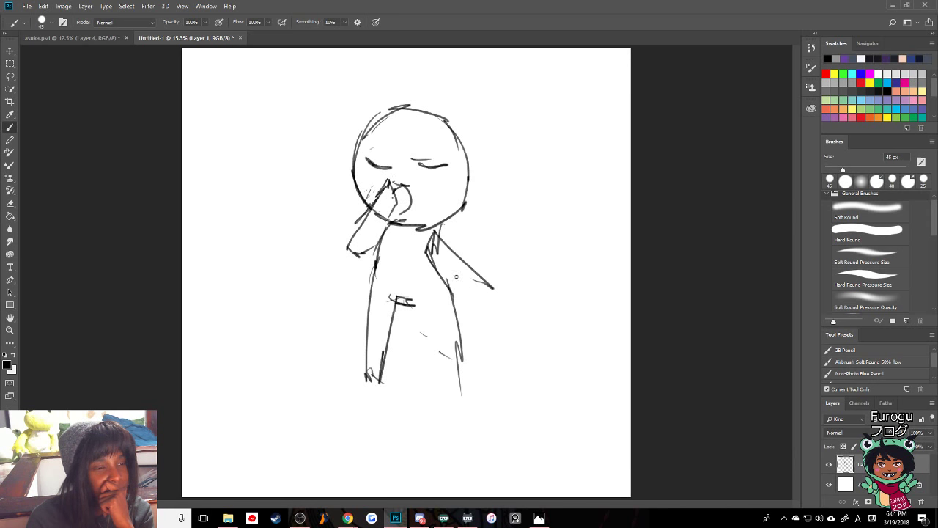
- Try retracing the outer contour of the leg below the raised arm with extra strokes
mouse_move(429, 248)
mouse_down()
mouse_move(426, 256)
mouse_move(429, 246)
mouse_up()
mouse_move(382, 267)
mouse_down()
mouse_move(360, 365)
mouse_move(367, 387)
mouse_up()
drag(374, 335, 370, 385)
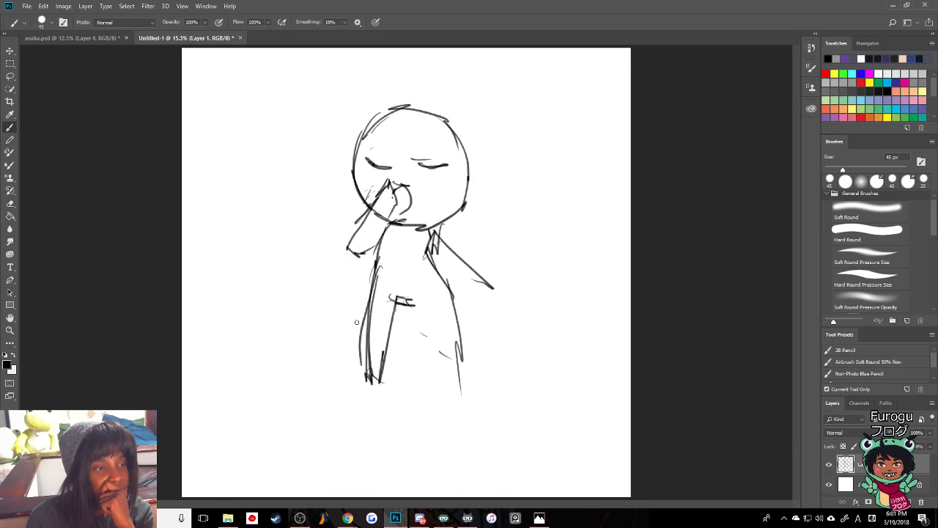
- Remove the outer contour of the leg below the raised arm, leaving its inner line in place
key(ctrl+alt+z)
key(ctrl+alt+z)
key(ctrl+alt+z)
key(ctrl+alt+z)
key(ctrl+alt+z)
key(ctrl+alt+z)
key(ctrl+alt+z)
key(ctrl+alt+z)
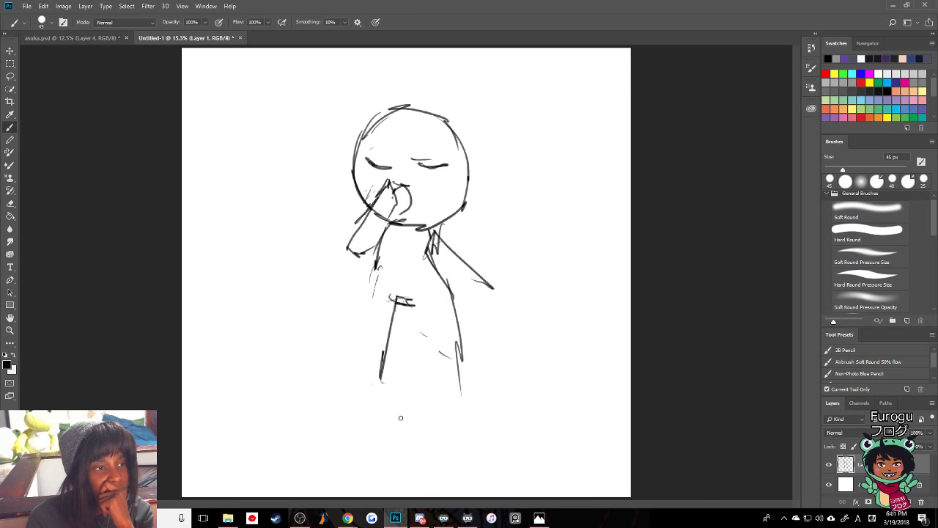
key(.)
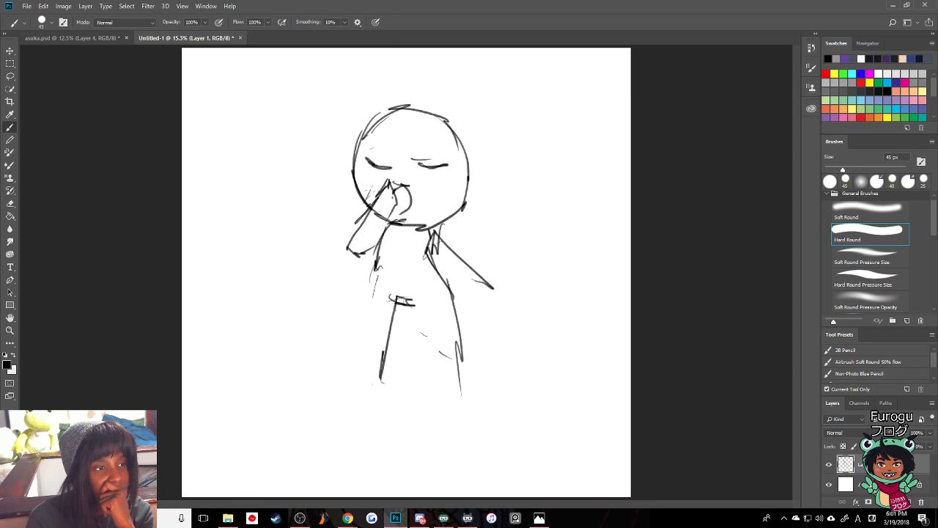
- Redraw the outer contour and foot of that leg and add the inner lines of both legs down from the crotch
mouse_move(377, 267)
mouse_down()
mouse_move(378, 390)
mouse_move(397, 389)
mouse_up()
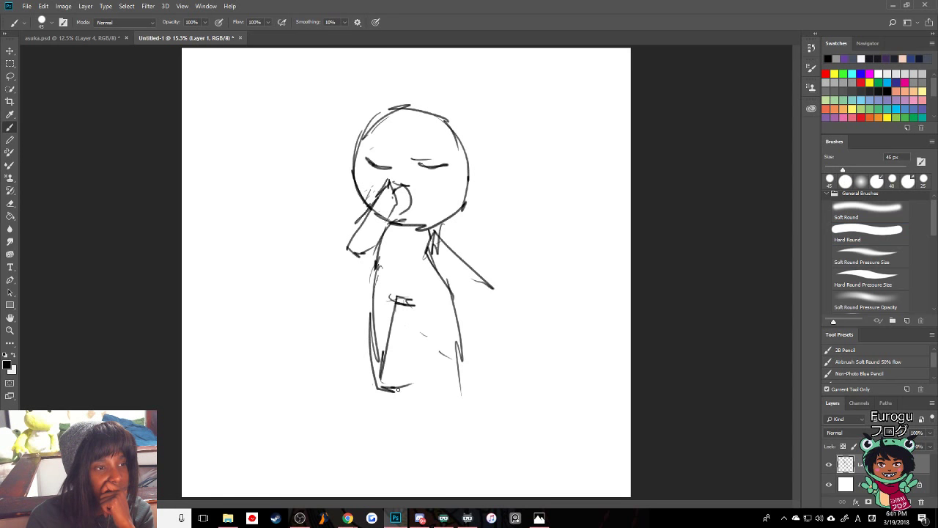
drag(406, 305, 393, 391)
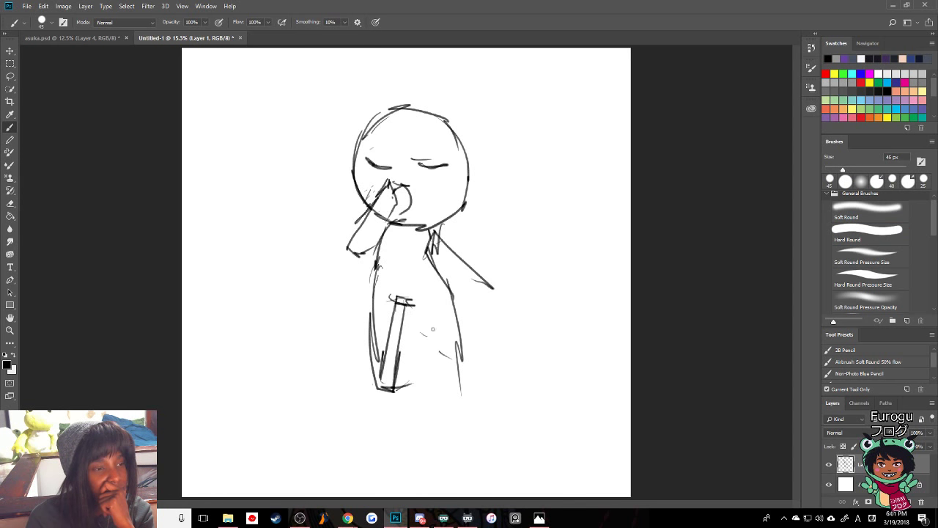
drag(405, 296, 422, 343)
drag(413, 308, 445, 393)
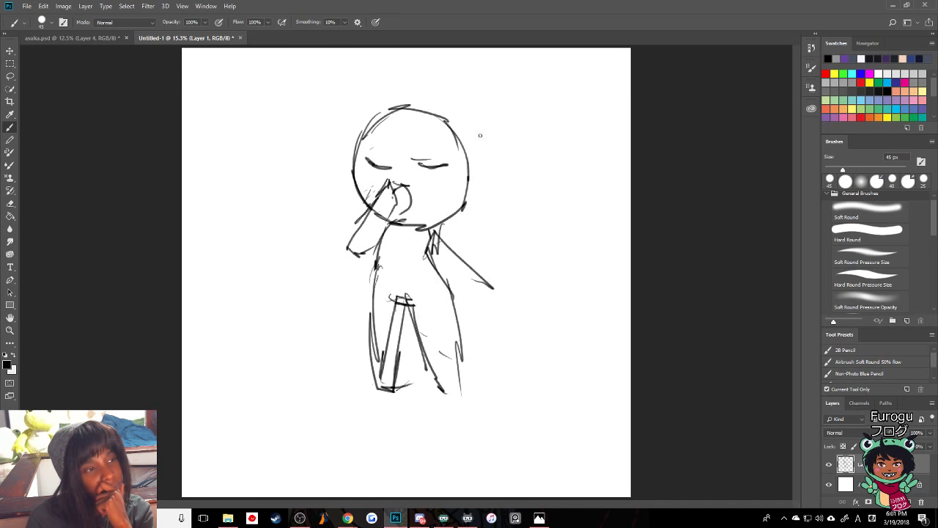
- Sketch a curved hairline across the forehead and a hair strand falling along the side of the face
mouse_move(383, 93)
mouse_down()
mouse_move(350, 155)
mouse_move(406, 136)
mouse_move(457, 167)
mouse_move(454, 211)
mouse_up()
drag(453, 170, 444, 240)
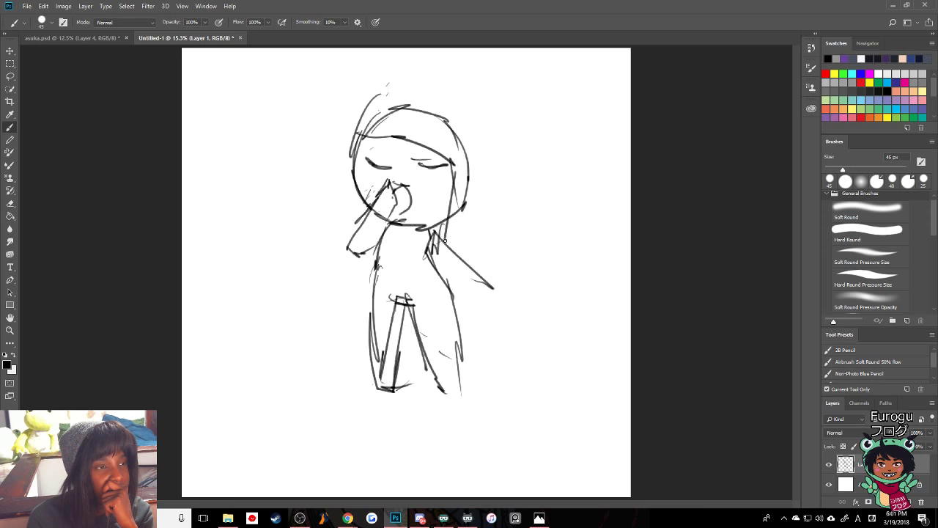
- Turn the eye beside the hair strand into an open one and add slanted eyebrows above both eyes
mouse_move(439, 186)
mouse_down()
mouse_move(449, 179)
mouse_move(441, 173)
mouse_up()
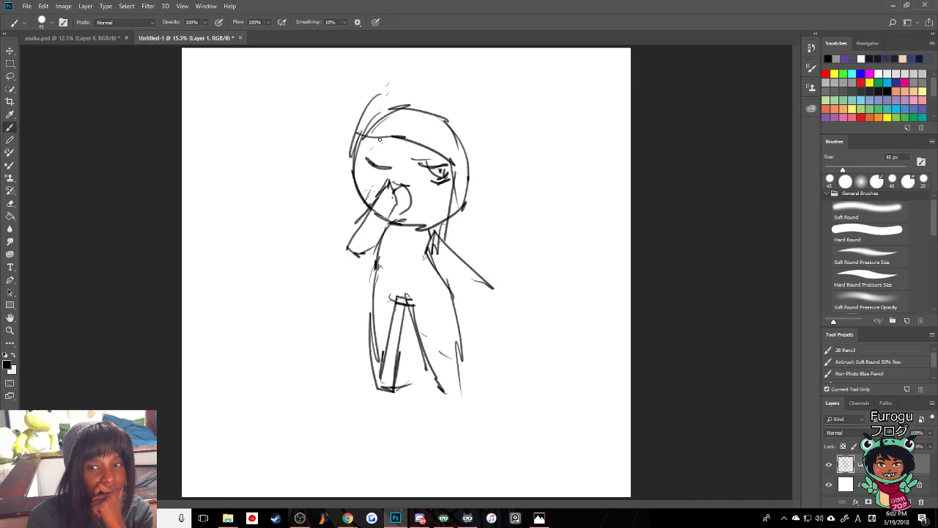
mouse_move(376, 133)
mouse_down()
mouse_move(390, 157)
mouse_move(384, 148)
mouse_move(426, 162)
mouse_move(437, 148)
mouse_move(415, 157)
mouse_move(437, 151)
mouse_up()
drag(433, 138, 442, 155)
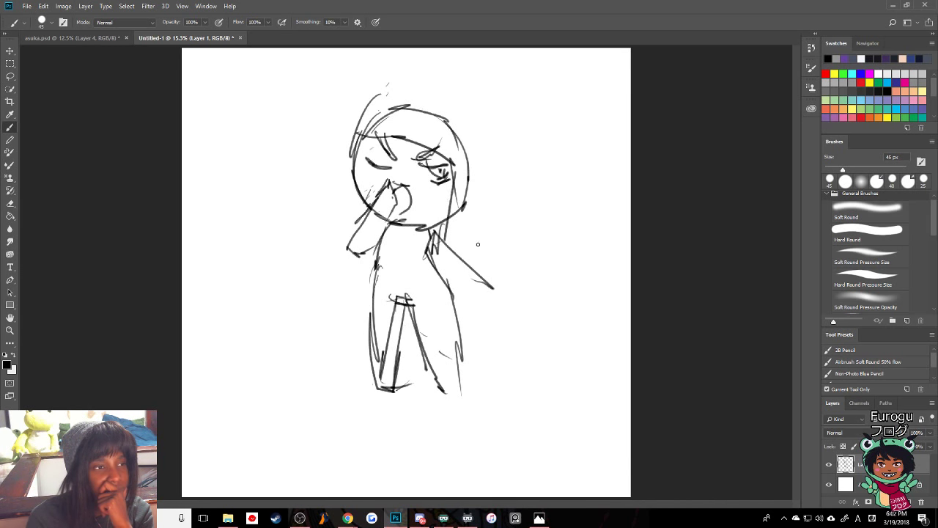
- Sketch the hair's outer shape over the crown and the long hair flaring out behind the raised arm
mouse_move(372, 109)
mouse_down()
mouse_move(424, 92)
mouse_move(440, 100)
mouse_move(462, 113)
mouse_move(506, 193)
mouse_up()
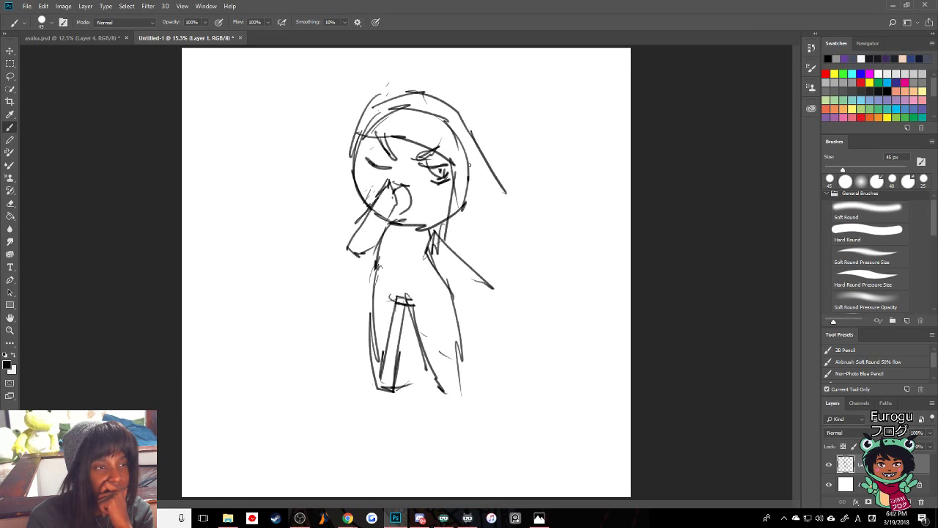
drag(389, 106, 398, 102)
mouse_move(358, 129)
mouse_down()
mouse_move(300, 218)
mouse_move(300, 271)
mouse_up()
mouse_move(335, 181)
mouse_down()
mouse_move(289, 270)
mouse_move(299, 251)
mouse_move(325, 273)
mouse_up()
mouse_move(304, 242)
mouse_down()
mouse_move(331, 277)
mouse_move(338, 262)
mouse_up()
drag(322, 260, 373, 275)
drag(343, 271, 371, 276)
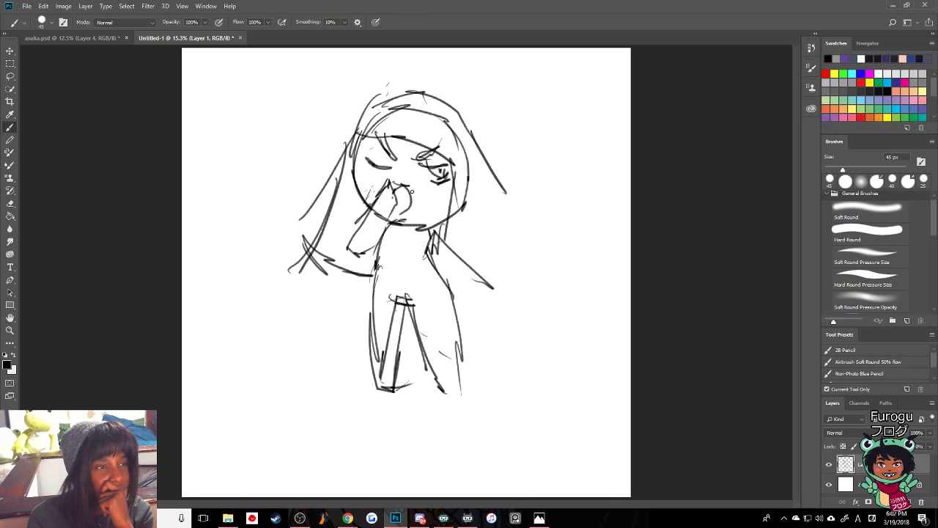
- Reinforce the crown and sketch the long hair sweeping outward over the outstretched arm, closing its lower edge
drag(354, 149, 386, 106)
mouse_move(362, 117)
mouse_down()
mouse_move(408, 91)
mouse_move(456, 108)
mouse_move(559, 252)
mouse_up()
drag(560, 251, 522, 268)
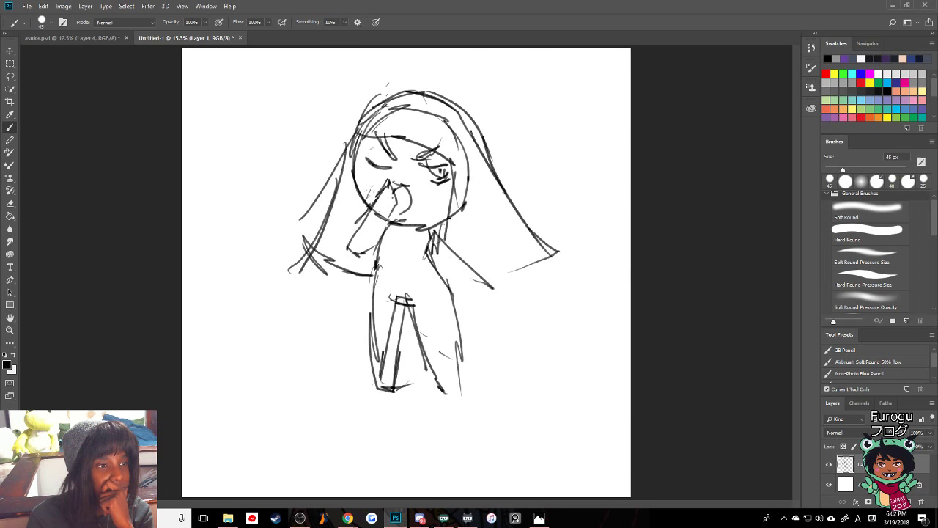
drag(449, 219, 462, 272)
mouse_move(456, 237)
mouse_down()
mouse_move(520, 273)
mouse_move(522, 261)
mouse_up()
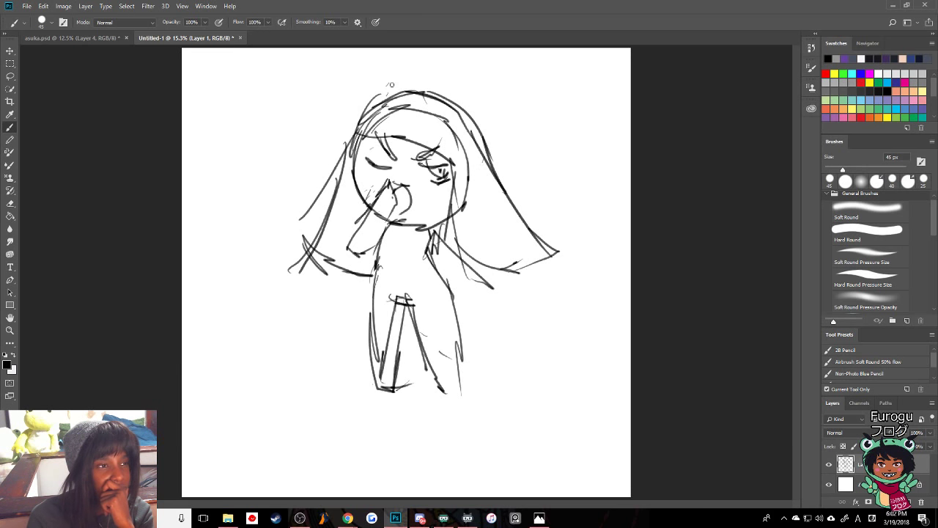
- Erase the upper part of the head circle and the overlapping construction lines inside the hair
drag(416, 106, 379, 119)
drag(441, 119, 469, 170)
mouse_move(437, 97)
mouse_down()
mouse_move(458, 177)
mouse_move(485, 134)
mouse_move(481, 98)
mouse_move(466, 107)
mouse_move(435, 78)
mouse_move(398, 104)
mouse_up()
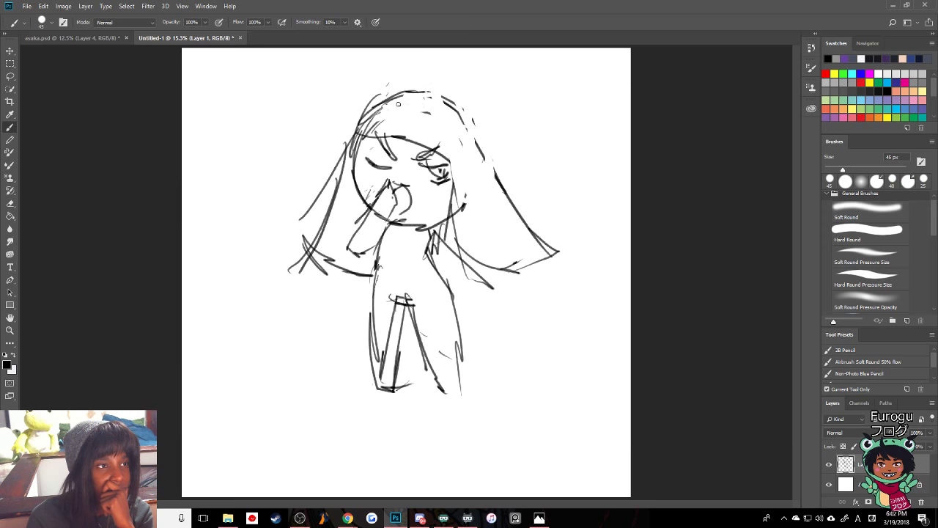
- Redraw the crown and the long side locks of hair with cleaner lines using the Hard Round brush
click(867, 231)
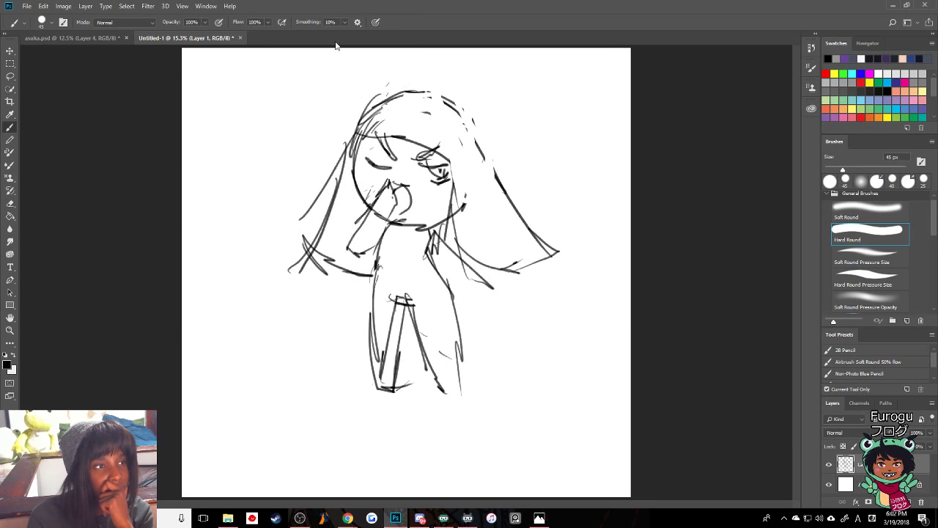
mouse_move(357, 152)
mouse_down()
mouse_move(405, 90)
mouse_move(466, 108)
mouse_move(481, 128)
mouse_move(494, 203)
mouse_move(536, 232)
mouse_move(571, 239)
mouse_move(510, 272)
mouse_up()
mouse_move(450, 197)
mouse_down()
mouse_move(476, 290)
mouse_move(460, 236)
mouse_move(475, 271)
mouse_up()
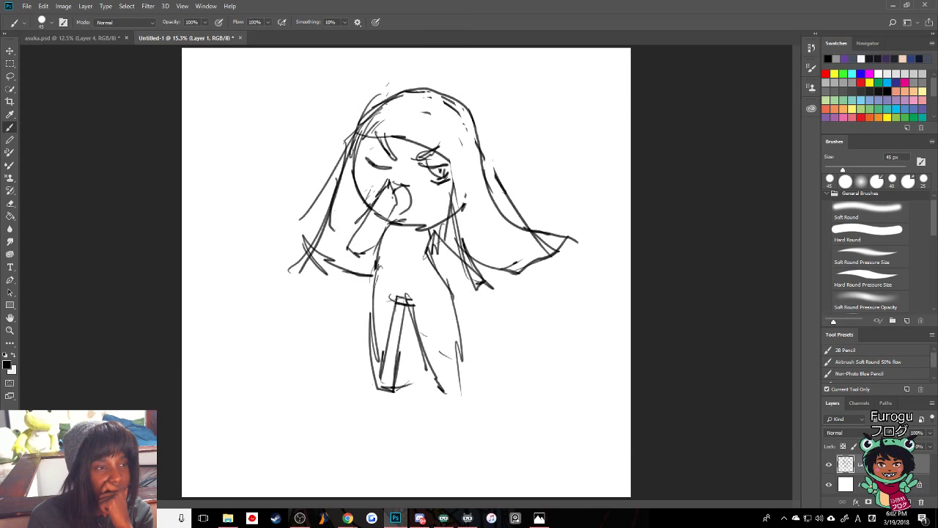
mouse_move(350, 155)
mouse_down()
mouse_move(334, 233)
mouse_move(361, 231)
mouse_move(357, 188)
mouse_move(363, 227)
mouse_move(335, 222)
mouse_move(345, 147)
mouse_up()
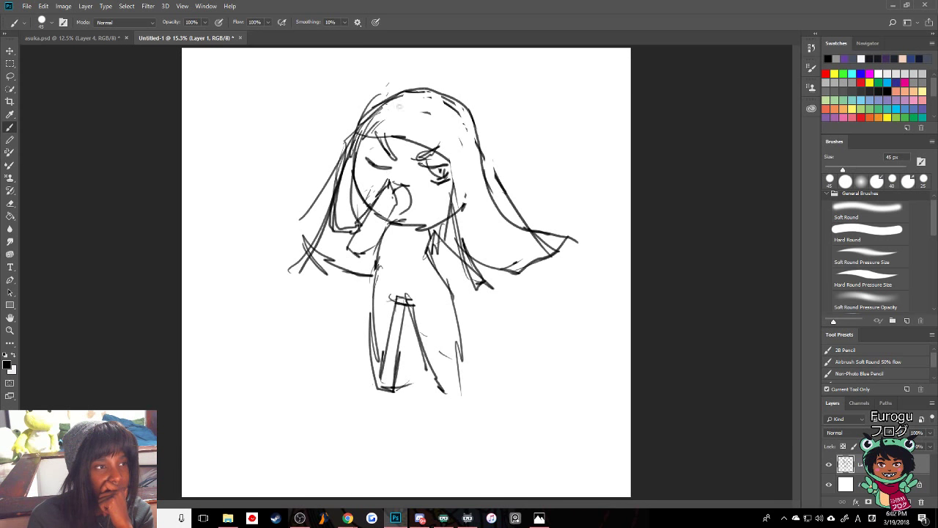
- Remove the overlapping lines where the hair meets the closed-eye side of the face, and redraw the cheek and jaw contour
key(ctrl+alt+z)
key(ctrl+alt+z)
key(ctrl+alt+z)
key(ctrl+alt+z)
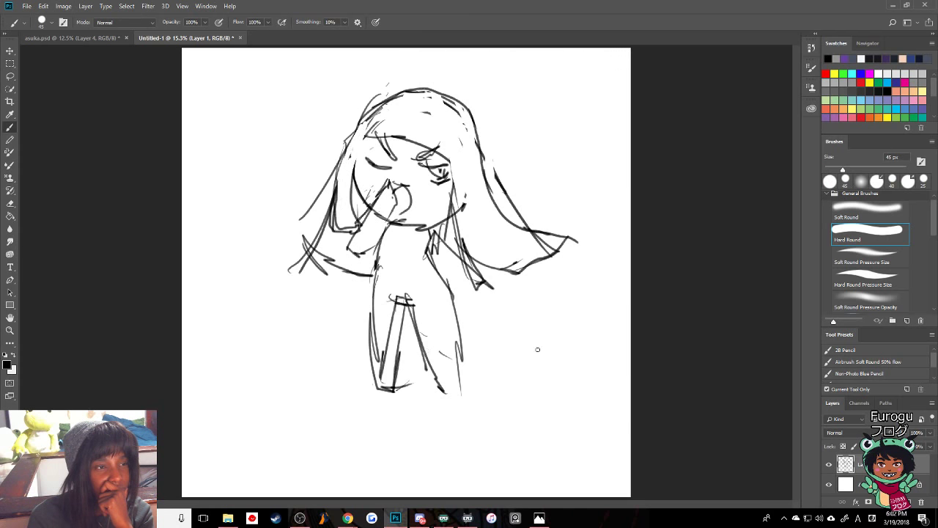
drag(367, 129, 352, 208)
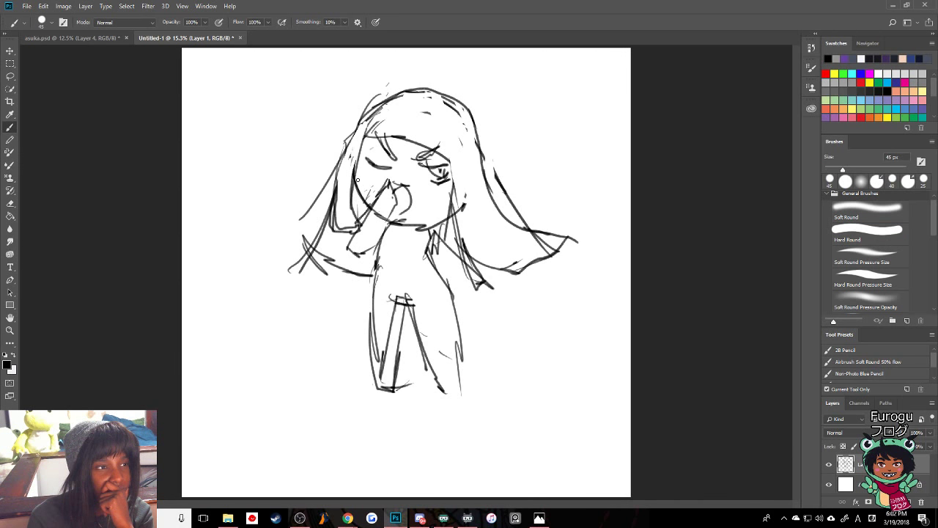
mouse_move(358, 176)
mouse_down()
mouse_move(376, 217)
mouse_move(431, 220)
mouse_move(462, 208)
mouse_up()
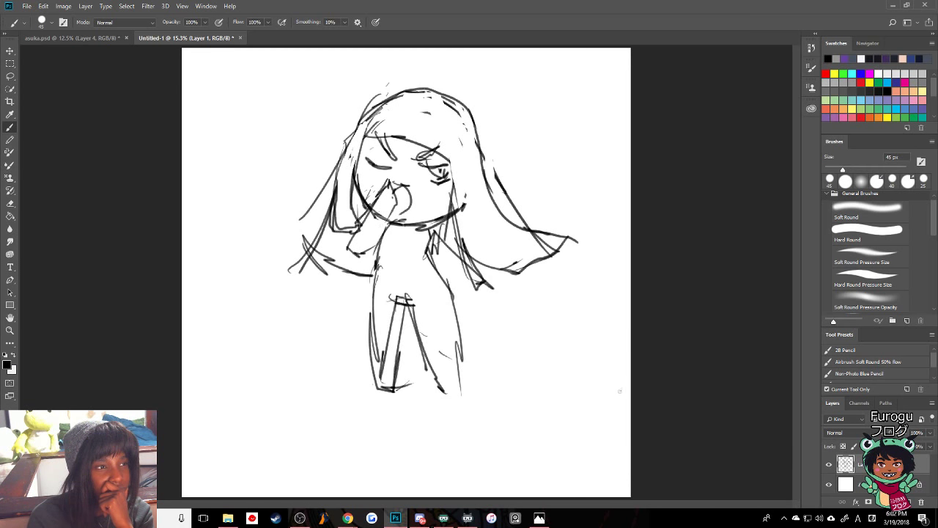
- Clean up the doubled hair lines beside the crown and erase most of the hairline across the forehead
key(ctrl+alt+z)
key(ctrl+alt+z)
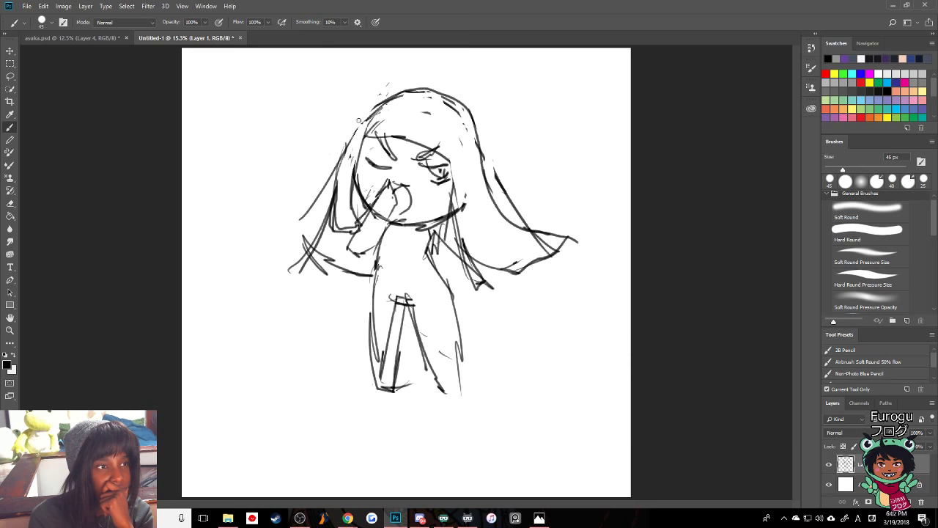
key(.)
drag(375, 134, 445, 155)
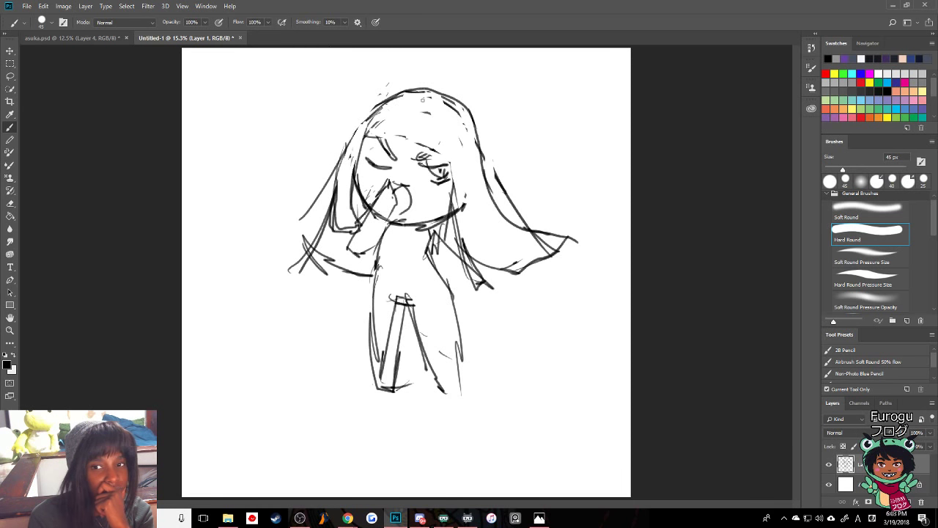
- Sketch a hair parting with bangs framing the forehead, and undo the sweeping curve drawn across the eyes
mouse_move(407, 115)
mouse_down()
mouse_move(417, 105)
mouse_move(445, 170)
mouse_up()
mouse_move(380, 104)
mouse_down()
mouse_move(359, 160)
mouse_move(368, 129)
mouse_move(368, 151)
mouse_move(454, 167)
mouse_up()
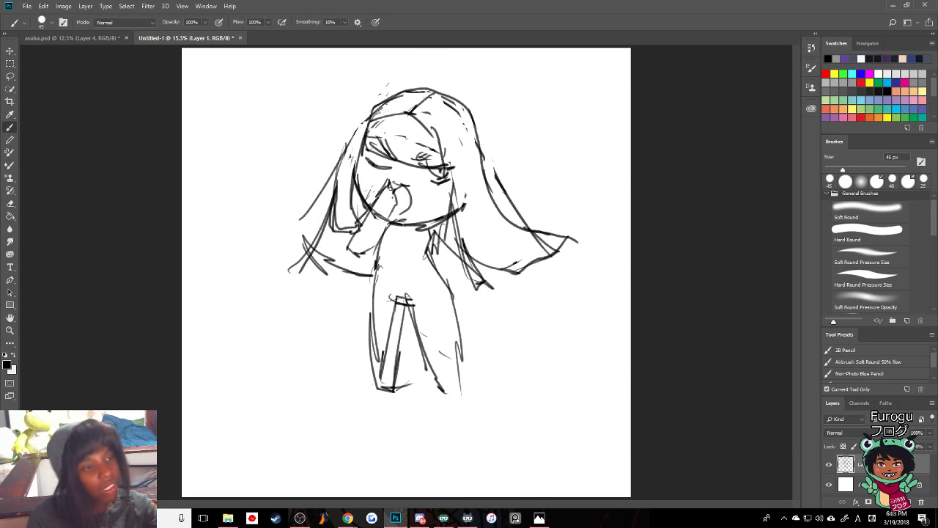
key(ctrl+alt+z)
key(ctrl+alt+z)
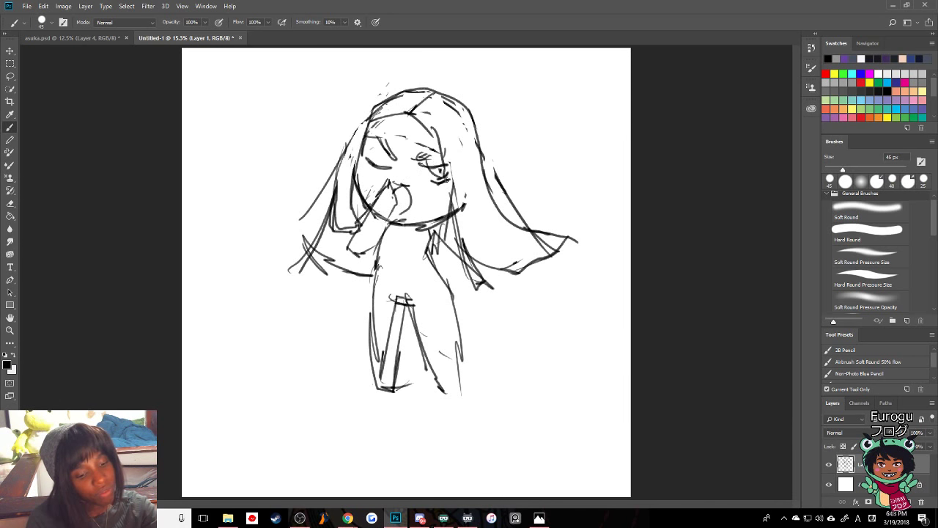
- Select the eyes and brows with the Lasso tool, move them slightly lower on the face with Free Transform, and deselect them
key(l)
mouse_move(437, 147)
mouse_down()
mouse_move(453, 180)
mouse_move(407, 183)
mouse_move(384, 124)
mouse_up()
key(ctrl+t)
mouse_move(411, 157)
mouse_down()
mouse_move(398, 172)
mouse_move(409, 170)
mouse_up()
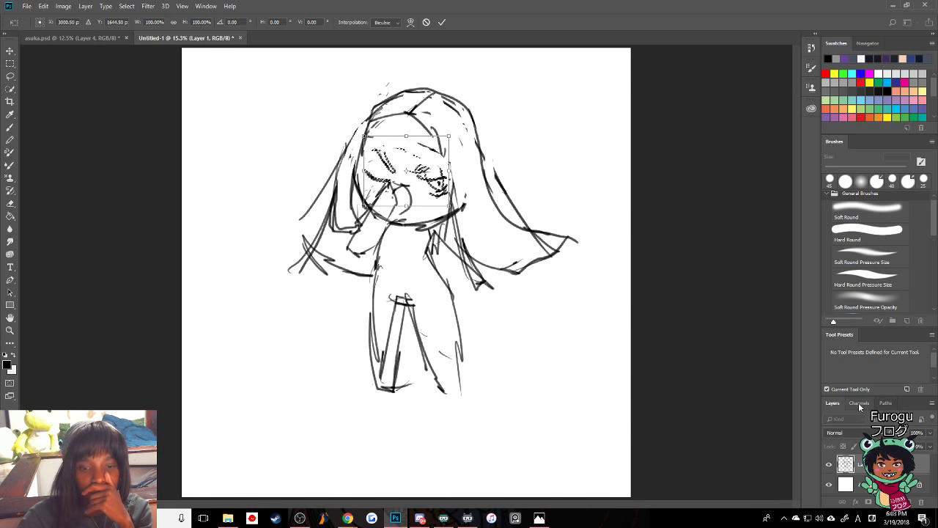
key(alt+Tab)
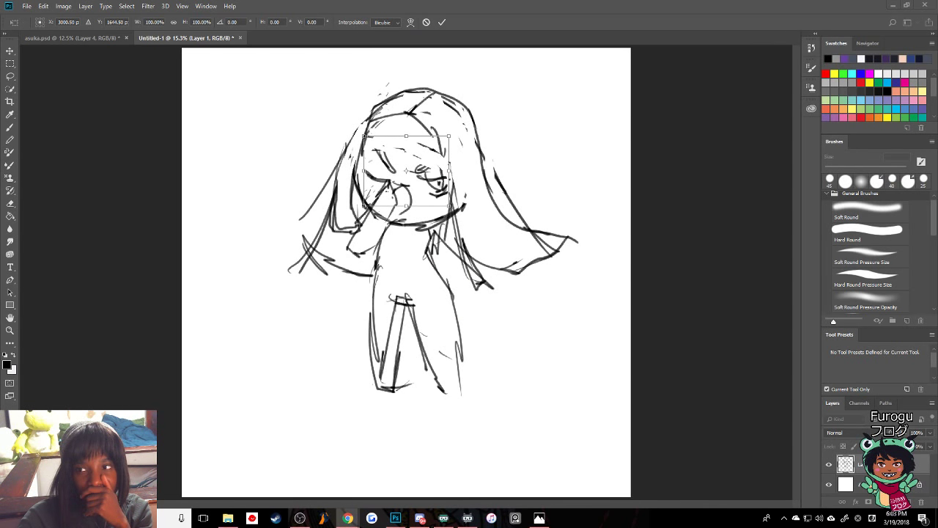
key(alt+Tab)
key(alt+Tab)
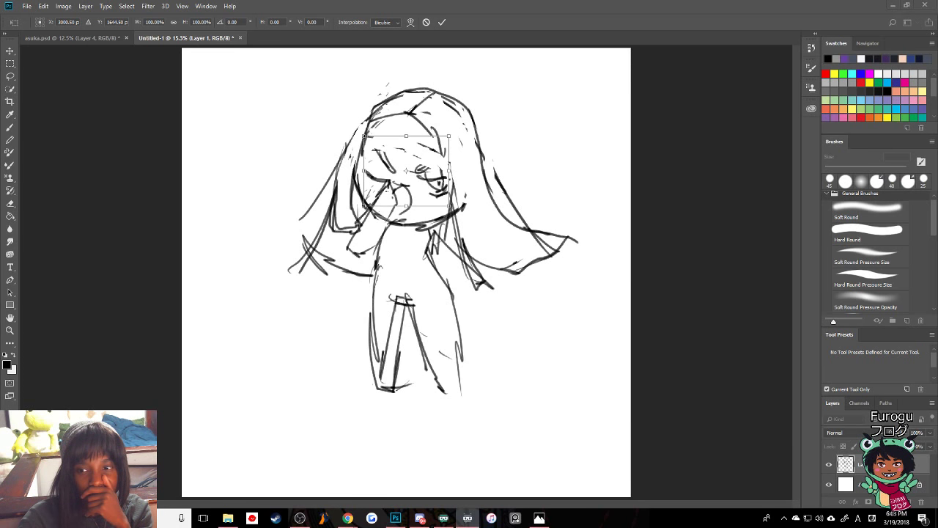
key(alt+Tab)
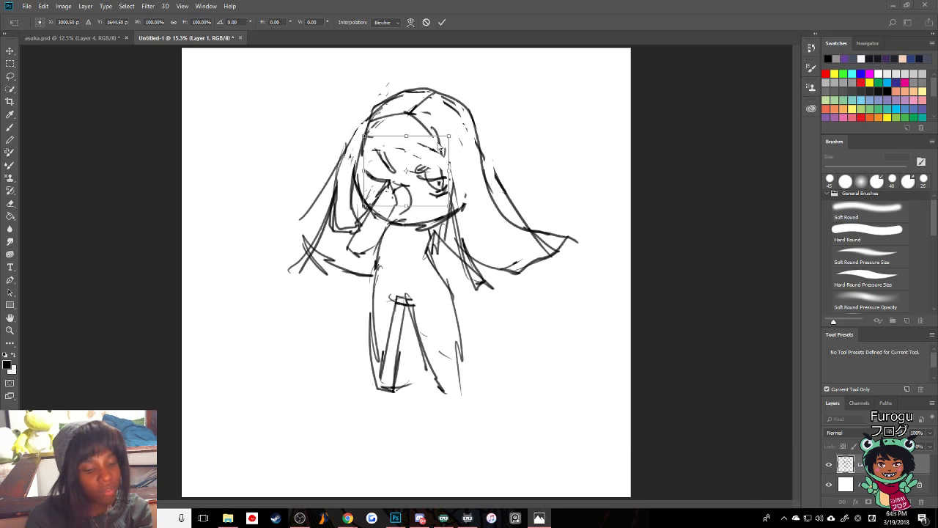
key(Return)
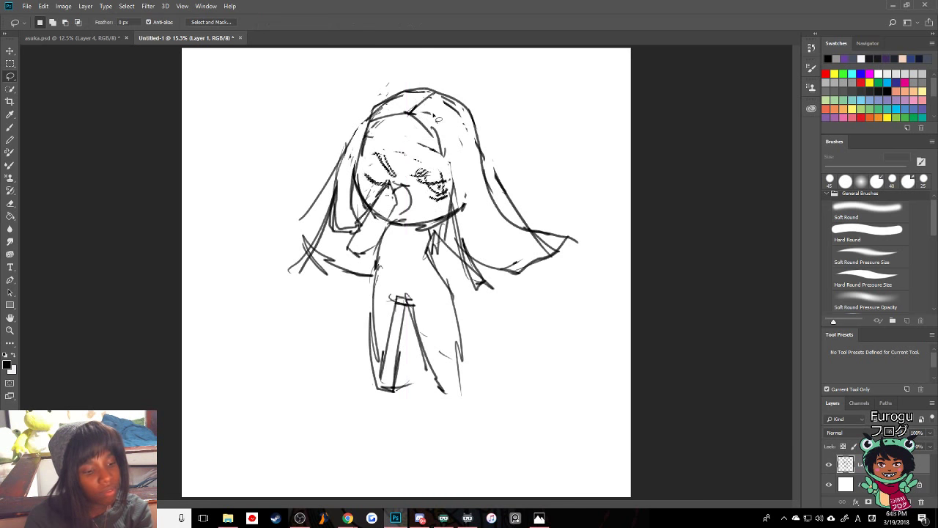
key(ctrl+d)
key(b)
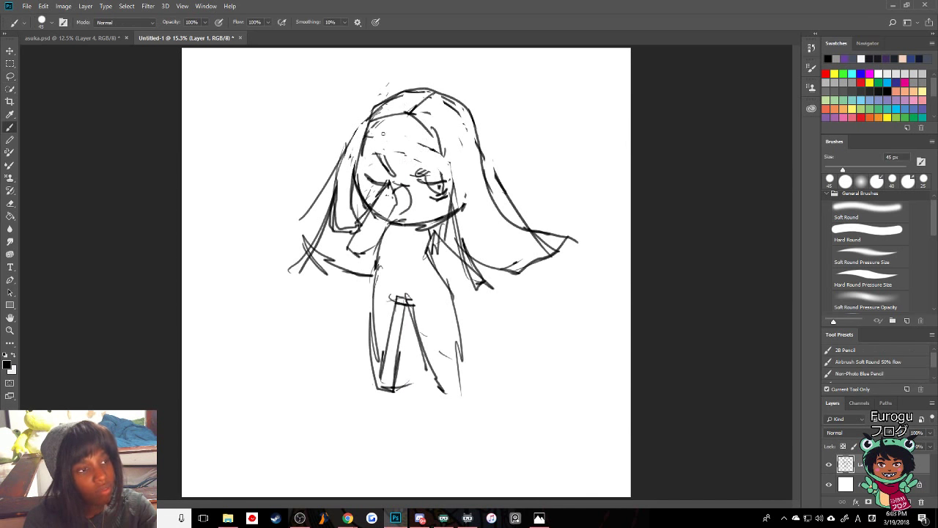
mouse_move(371, 119)
mouse_down()
mouse_move(366, 157)
mouse_move(415, 167)
mouse_up()
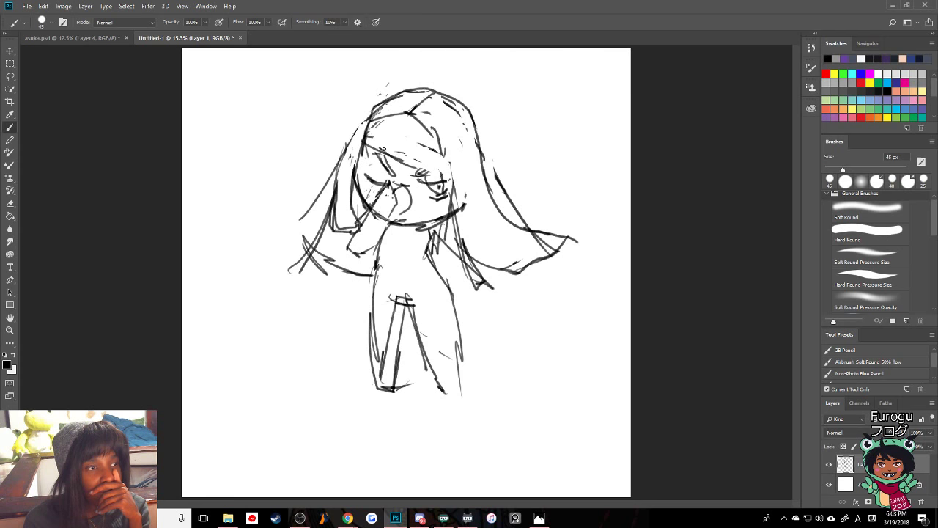
key(ctrl+z)
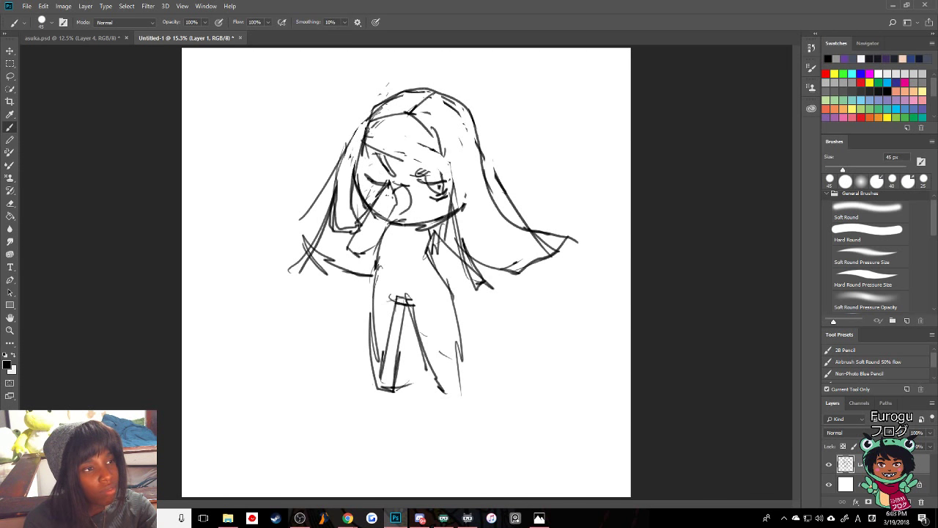
key(ctrl+z)
key(ctrl+z)
- Draw a swept fringe low across the forehead, with a strand below the parting and a hair line running down beside the open eye
click(867, 230)
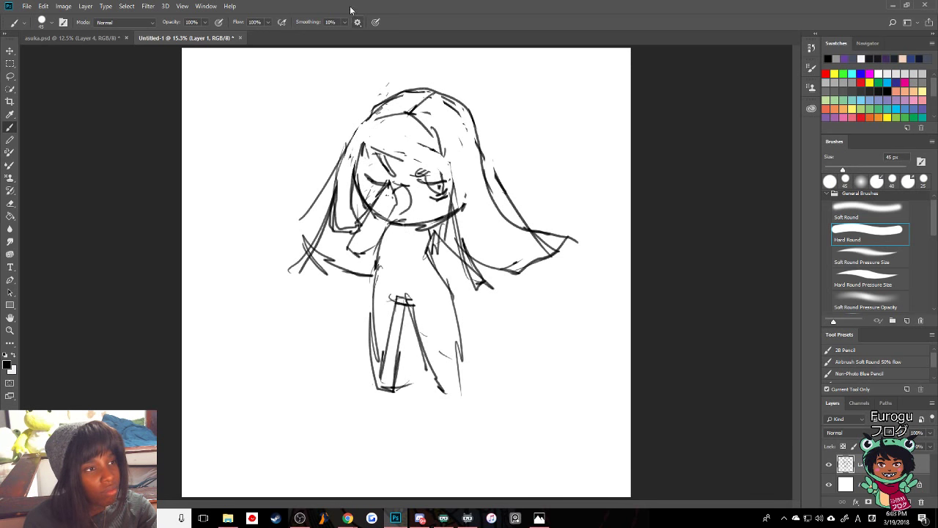
mouse_move(376, 111)
mouse_down()
mouse_move(365, 151)
mouse_move(449, 173)
mouse_up()
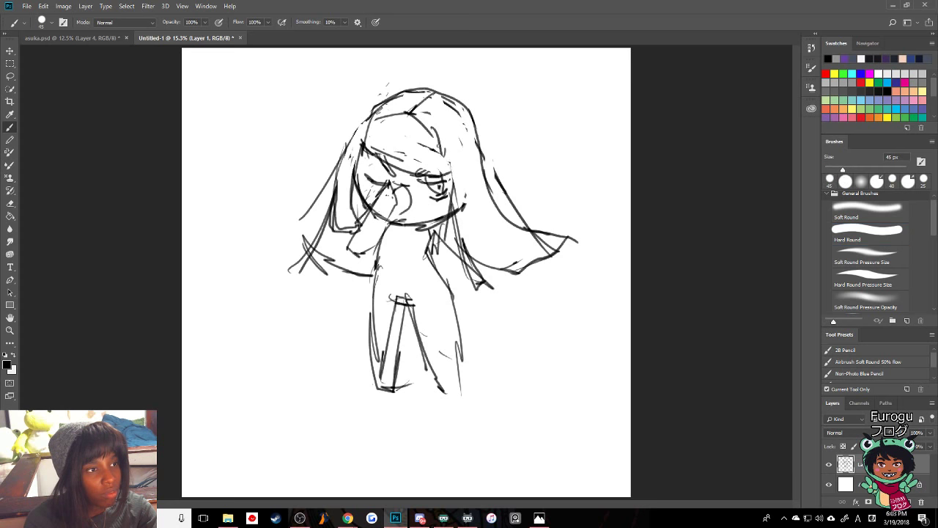
drag(439, 136, 472, 236)
drag(453, 178, 461, 223)
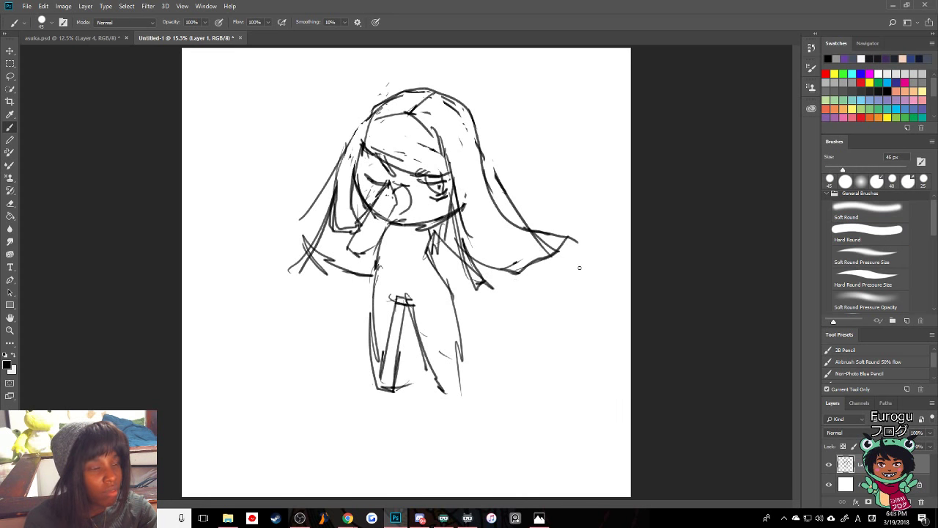
drag(371, 123, 364, 146)
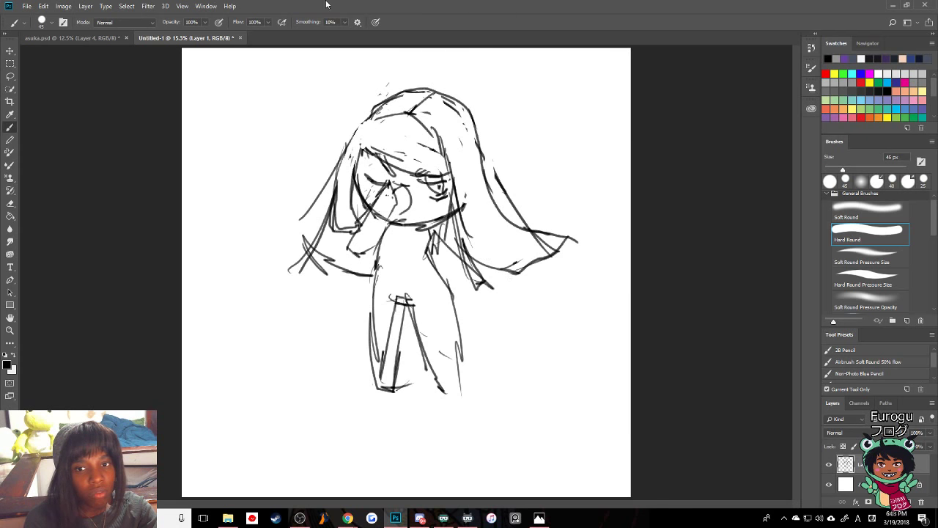
drag(390, 117, 374, 168)
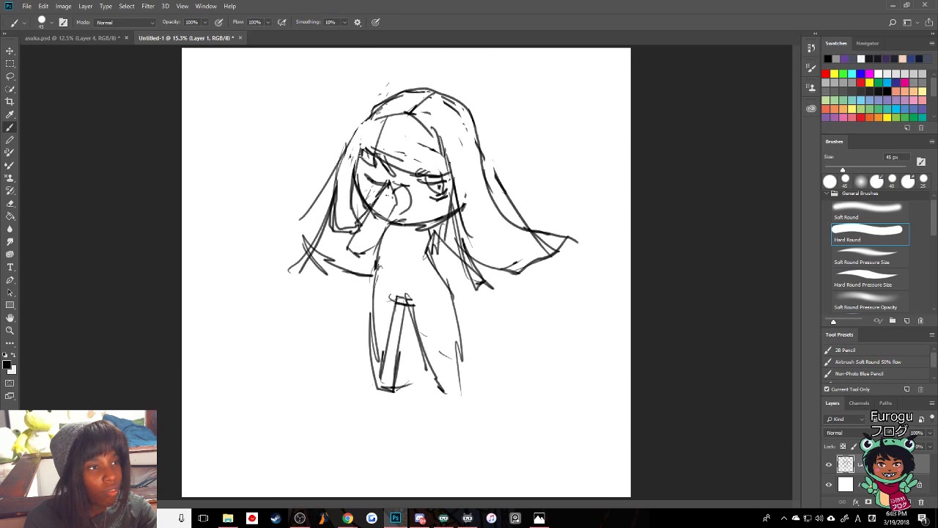
mouse_move(383, 123)
mouse_down()
mouse_move(409, 174)
mouse_move(427, 175)
mouse_up()
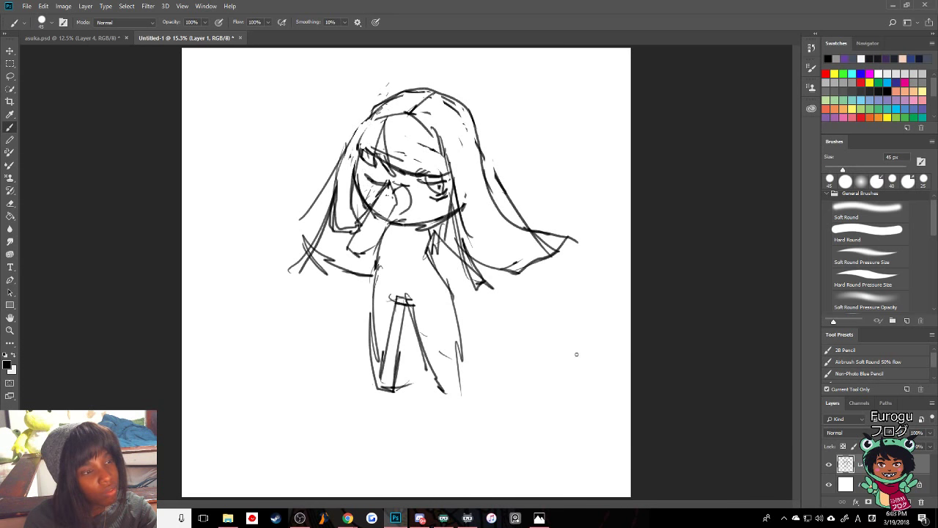
- Erase the old eyes, nose and raised hand from the face, and sketch new upper and lower lid strokes for both eyes
key(e)
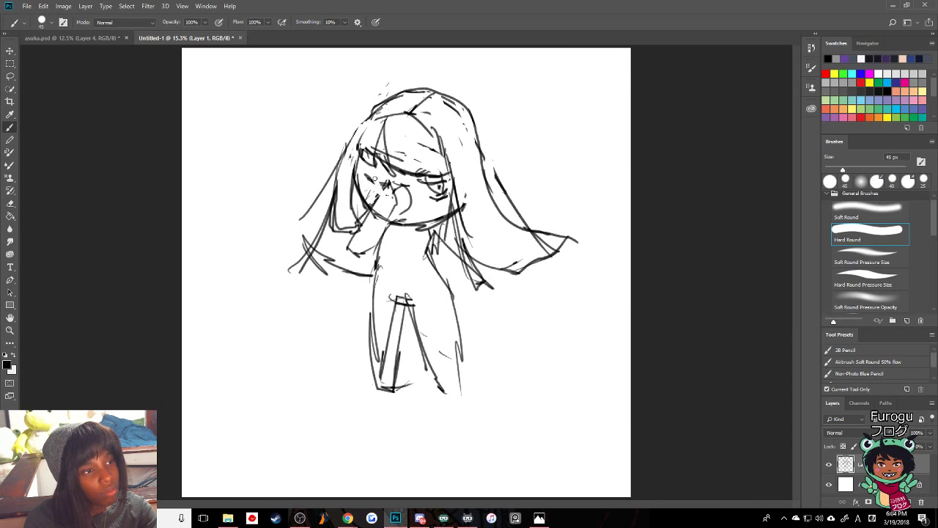
mouse_move(381, 187)
mouse_down()
mouse_move(399, 205)
mouse_move(389, 174)
mouse_move(368, 162)
mouse_move(374, 187)
mouse_move(431, 185)
mouse_move(439, 195)
mouse_move(422, 190)
mouse_up()
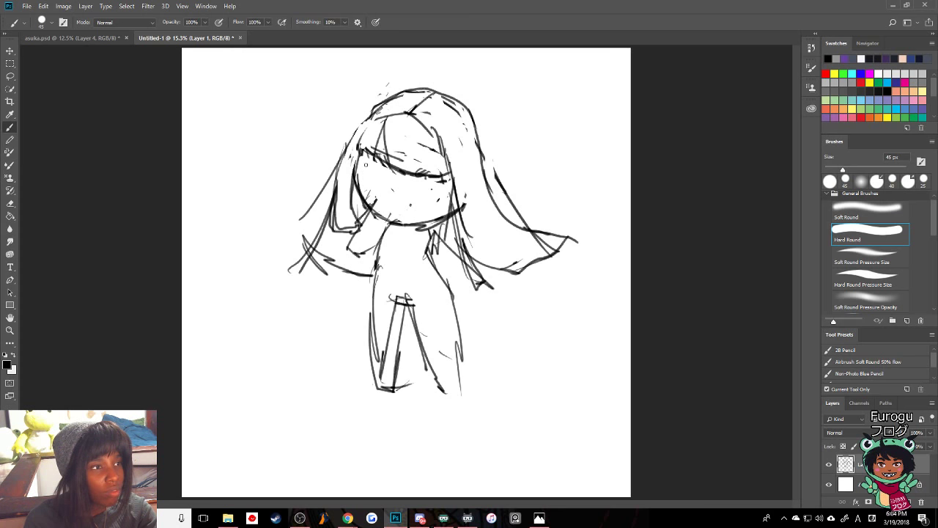
mouse_move(367, 177)
mouse_down()
mouse_move(434, 185)
mouse_move(423, 189)
mouse_move(448, 180)
mouse_up()
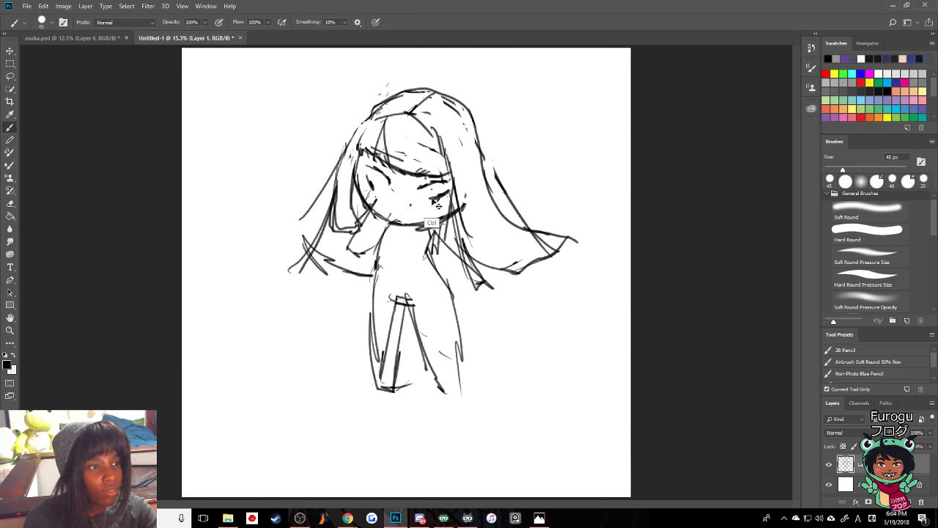
drag(437, 198, 448, 194)
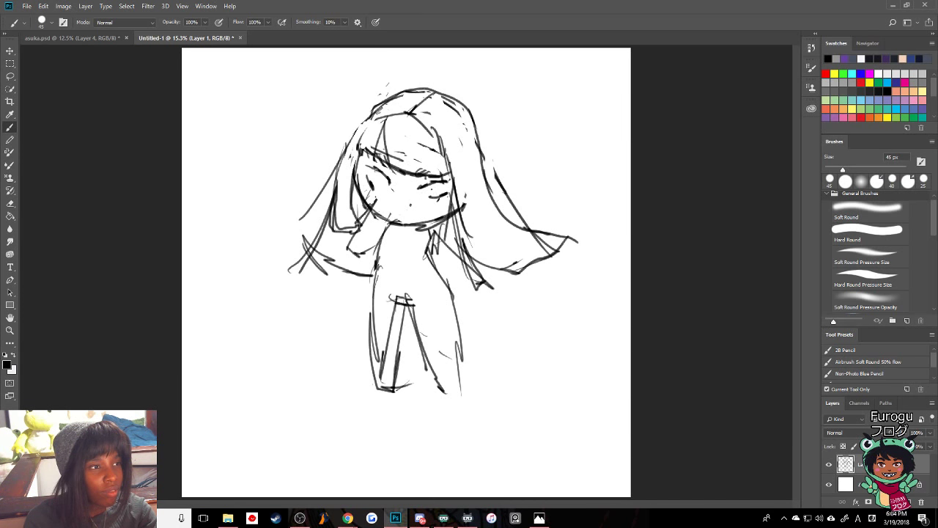
- Draw a rounded iris in each eye and a small nose between them, then sketch a smiling mouth and undo it
drag(375, 170, 387, 189)
drag(383, 184, 389, 192)
drag(376, 178, 387, 192)
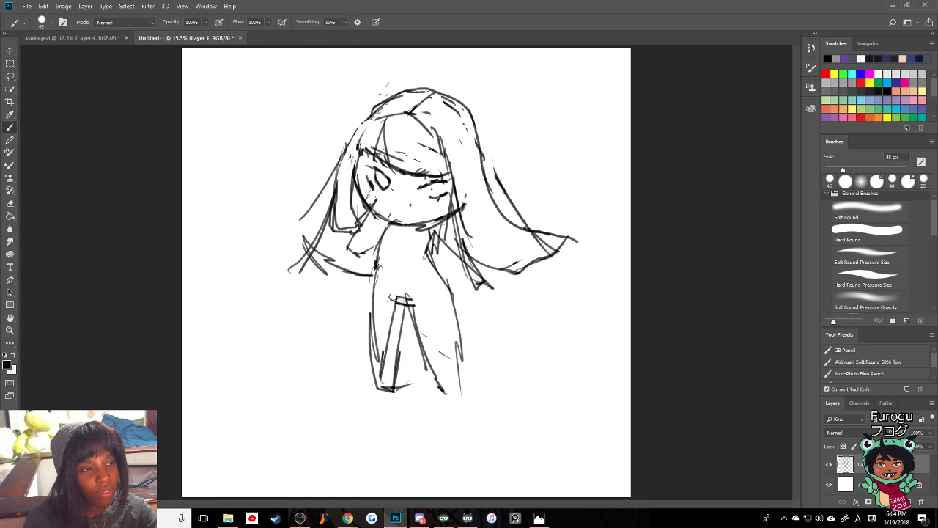
mouse_move(433, 182)
mouse_down()
mouse_move(449, 196)
mouse_move(402, 198)
mouse_move(412, 208)
mouse_move(405, 222)
mouse_move(388, 208)
mouse_up()
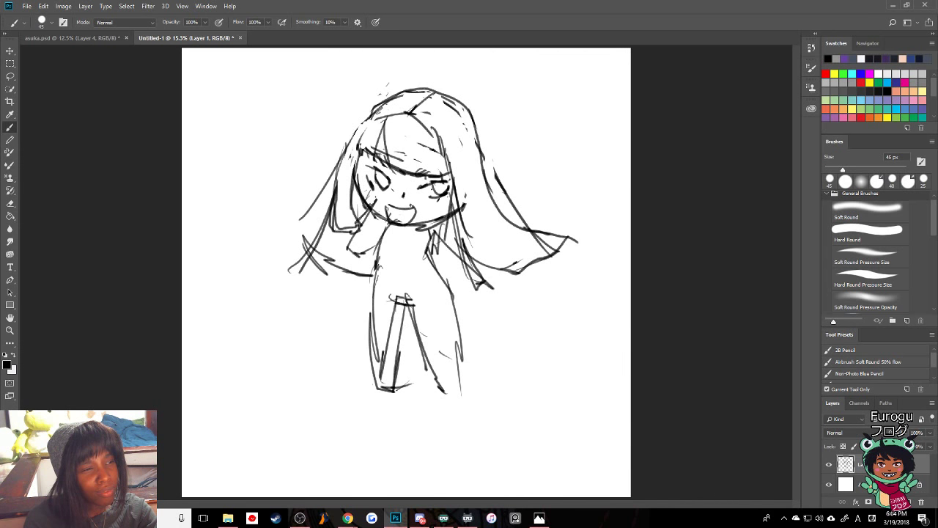
key(ctrl+z)
- Rework the cheek contour and the inner edge of the front hair lock on the raised-arm side, and undo the last strokes
drag(362, 152, 358, 190)
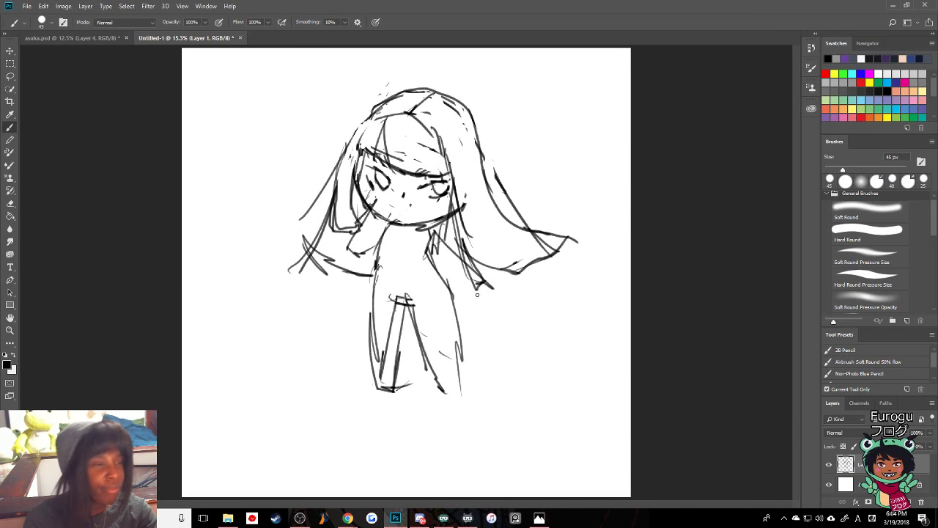
key(ctrl+z)
click(871, 234)
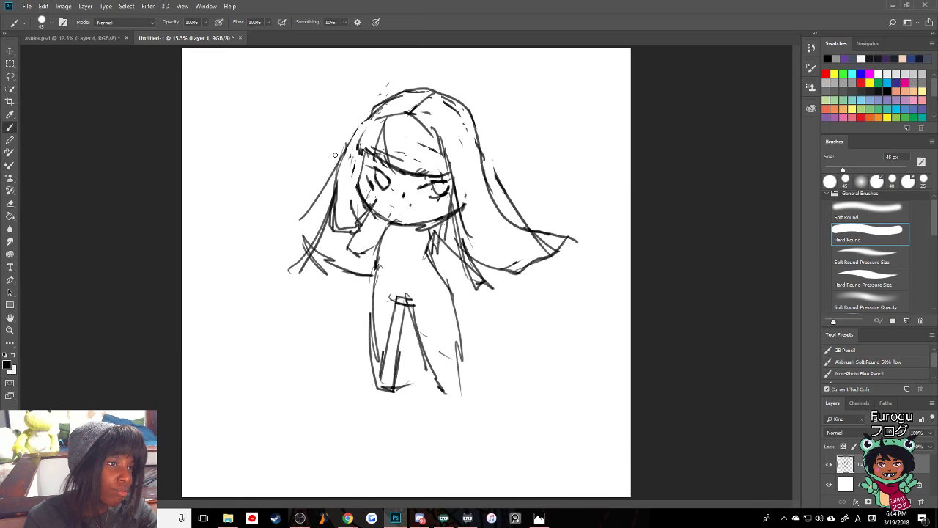
right_click(697, 409)
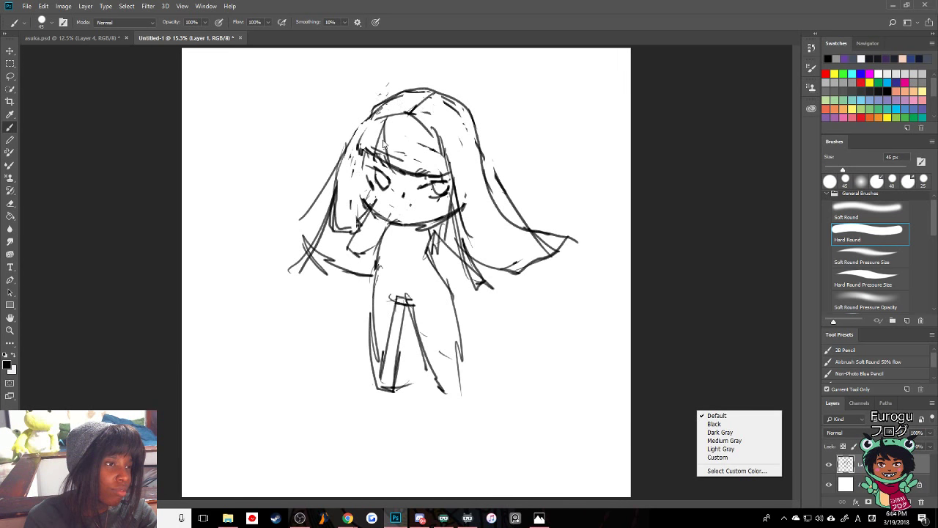
click(383, 168)
drag(364, 154, 353, 233)
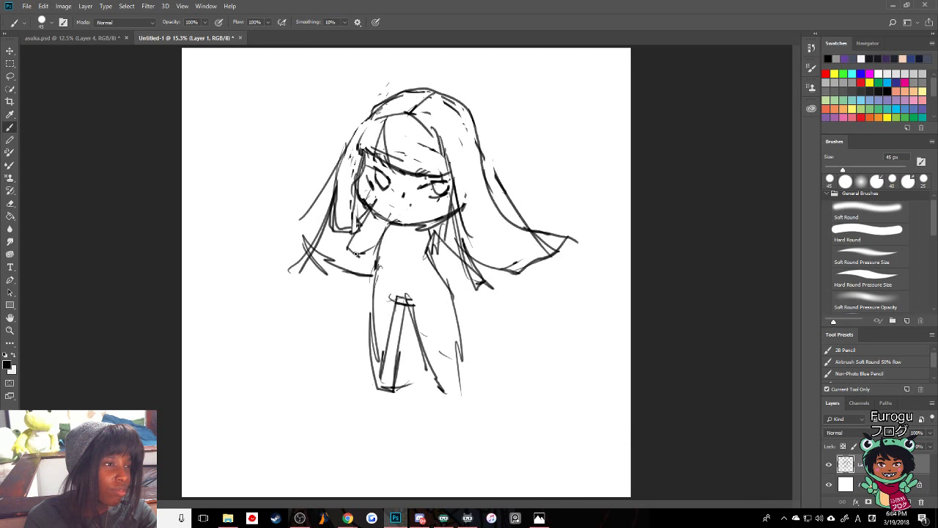
key(ctrl+alt+z)
key(ctrl+alt+z)
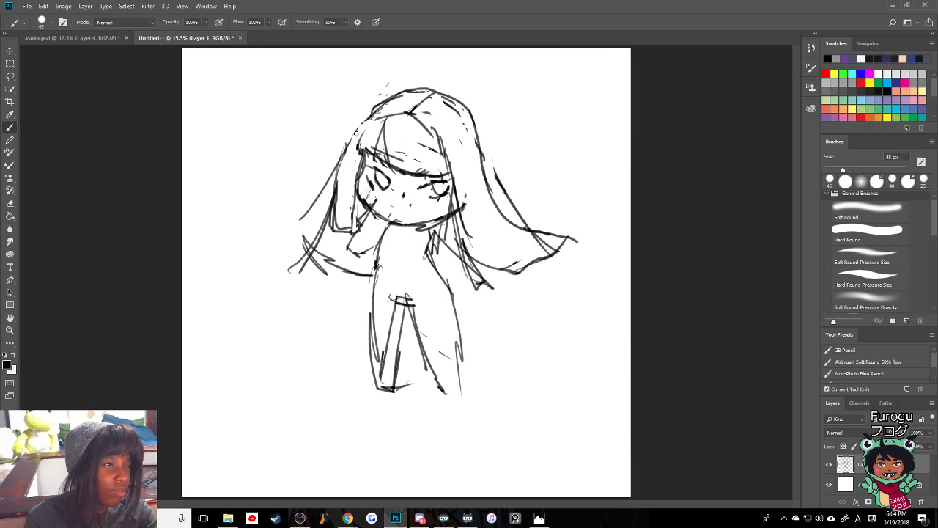
- Strengthen the outer hair contour from the crown down on the raised-arm side, and erase the straight front lock beside the cheek
click(868, 231)
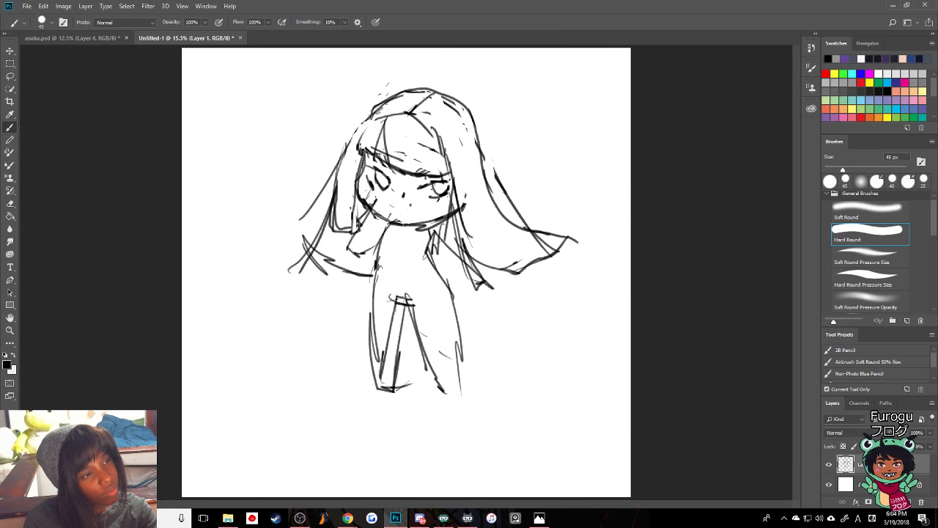
drag(374, 110, 339, 175)
drag(357, 129, 331, 222)
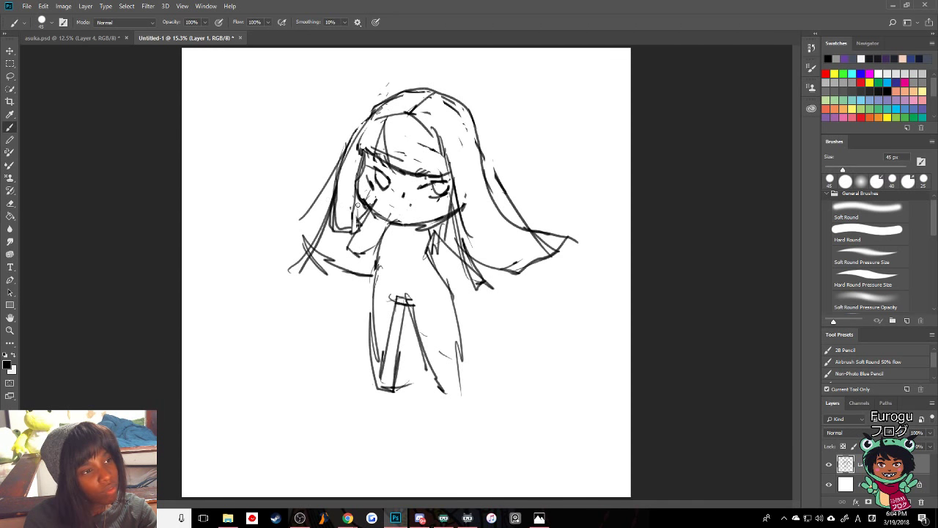
key(ctrl+alt+z)
key(ctrl+alt+z)
click(871, 233)
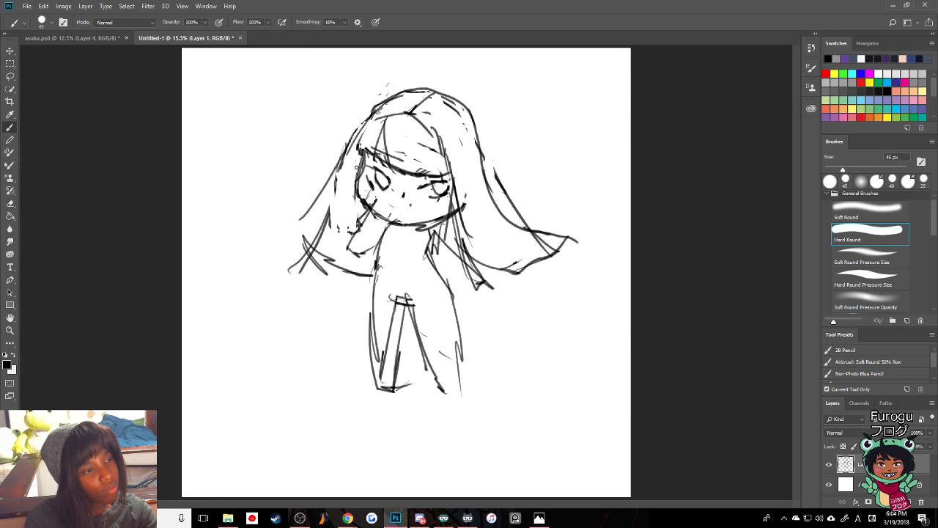
- Sketch short flicked locks beside the cheek on the raised-arm side, and erase the old long lock beneath them
mouse_move(352, 147)
mouse_down()
mouse_move(338, 176)
mouse_move(299, 198)
mouse_move(341, 208)
mouse_up()
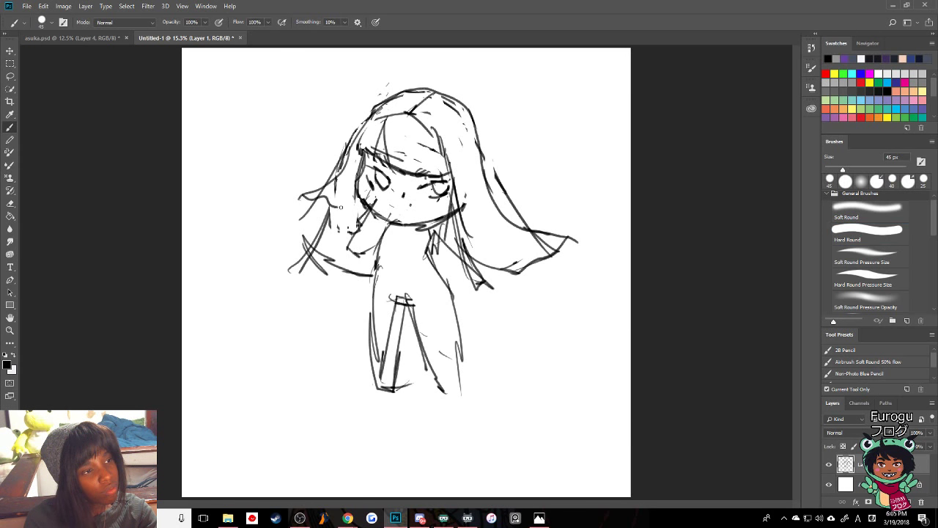
mouse_move(368, 151)
mouse_down()
mouse_move(337, 209)
mouse_move(347, 181)
mouse_move(324, 203)
mouse_up()
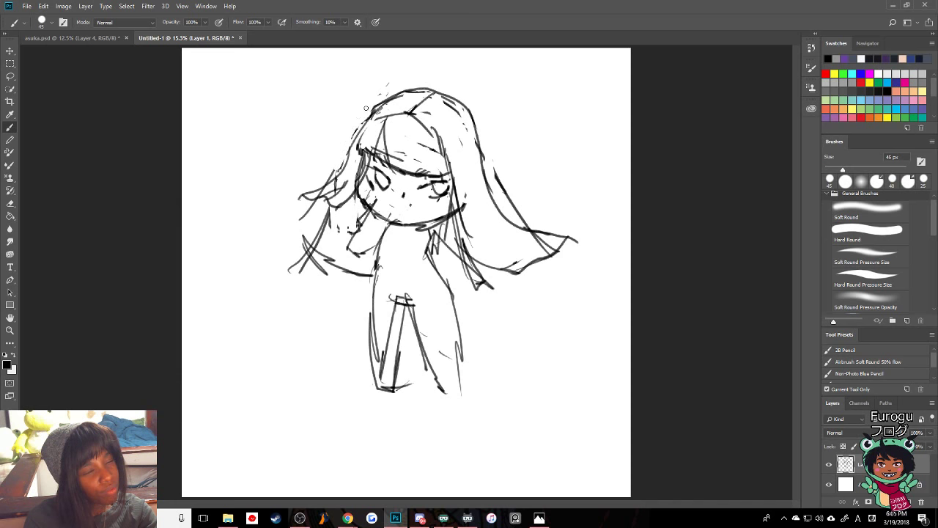
mouse_move(314, 260)
mouse_down()
mouse_move(329, 225)
mouse_move(321, 268)
mouse_move(298, 273)
mouse_move(311, 208)
mouse_move(300, 218)
mouse_move(300, 270)
mouse_up()
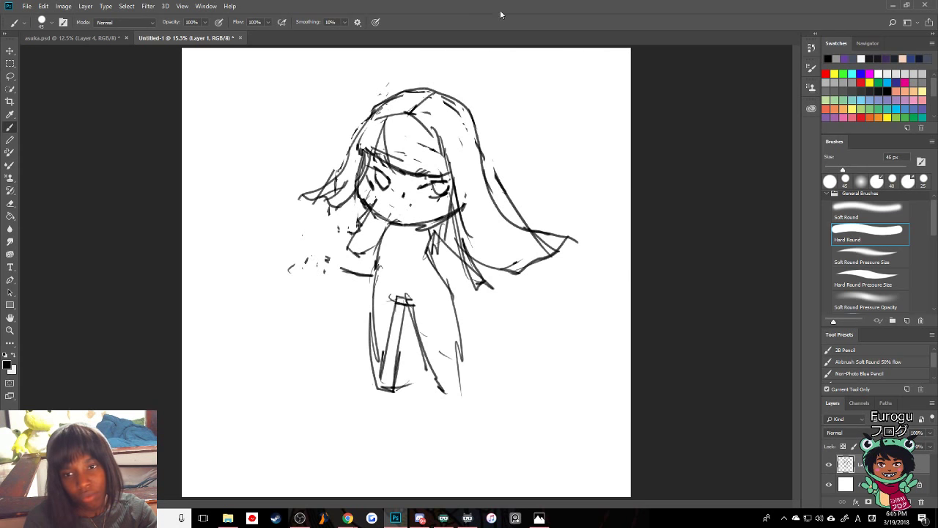
- Draw a new long lock curving outward below the flicked hair, with an inner edge sweeping back to the body
drag(328, 204, 293, 255)
drag(313, 222, 293, 254)
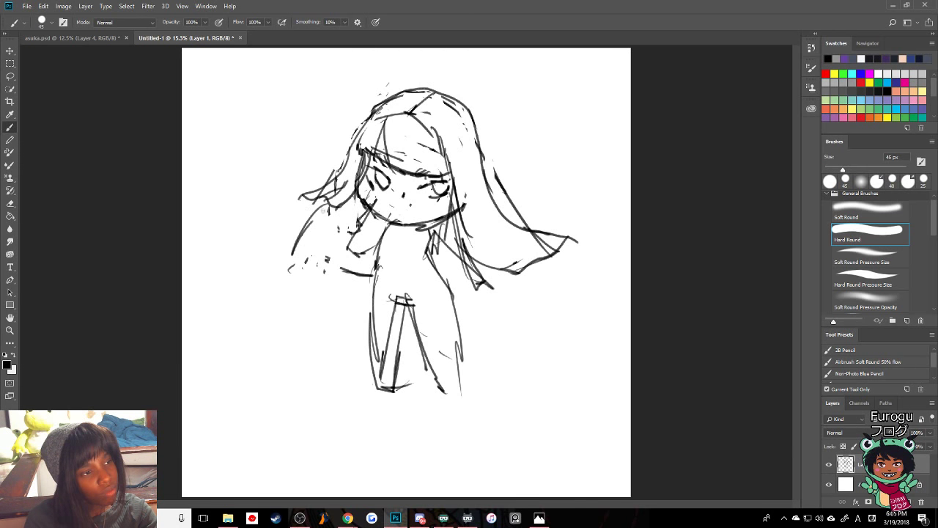
drag(331, 204, 314, 219)
drag(289, 257, 307, 254)
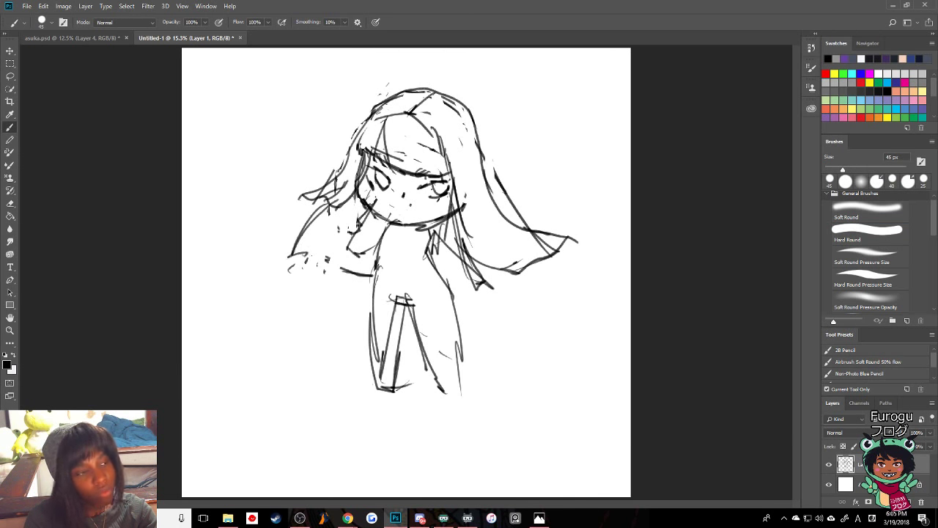
mouse_move(323, 214)
mouse_down()
mouse_move(301, 262)
mouse_move(352, 274)
mouse_up()
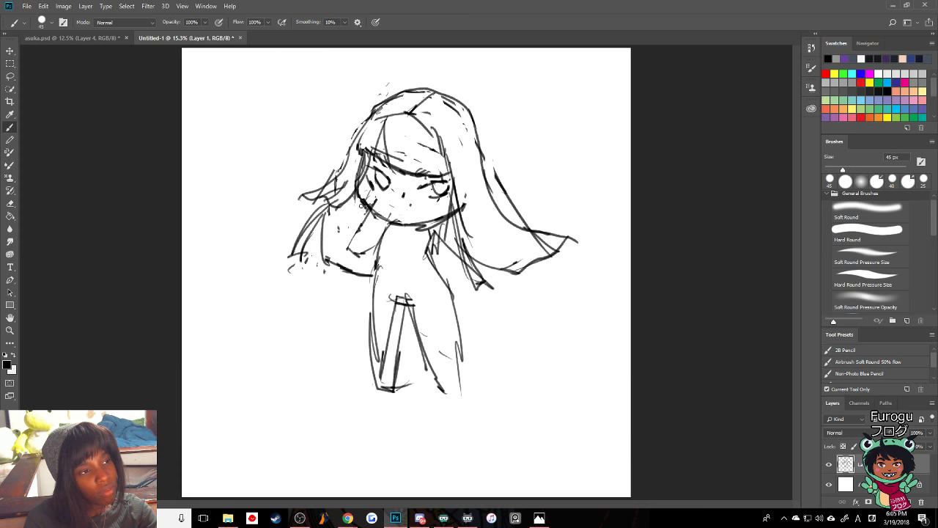
- Erase the overlapping hair and jaw lines beside the cheek opposite the raised arm, and redraw the strand falling past the jaw
key(period)
drag(452, 176, 467, 227)
drag(448, 157, 478, 284)
drag(457, 221, 469, 256)
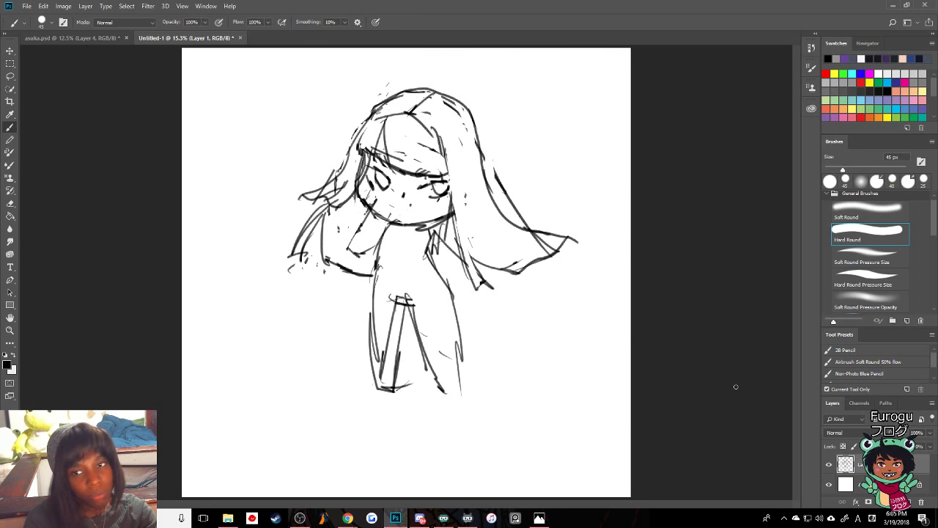
- Add an inner strand line running from beside the jaw down to the hair tip opposite the raised arm
right_click(428, 116)
key(Escape)
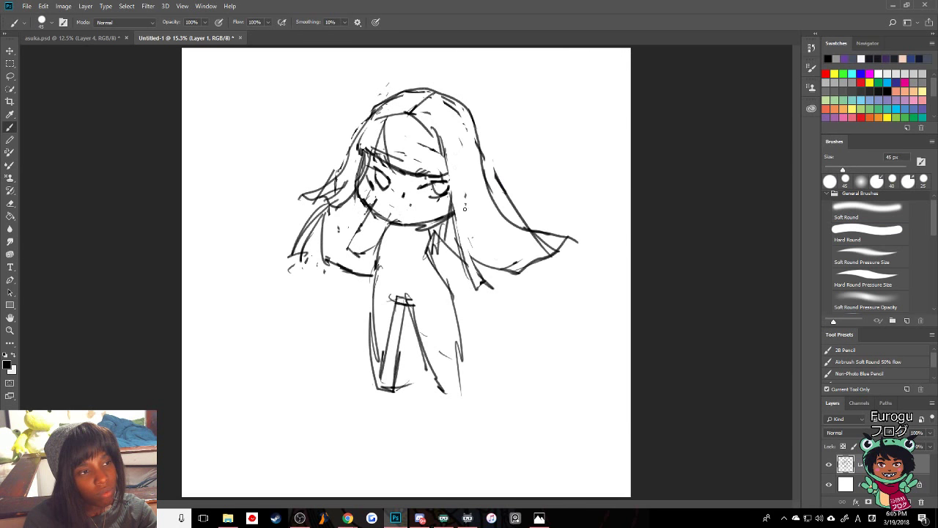
drag(464, 205, 483, 273)
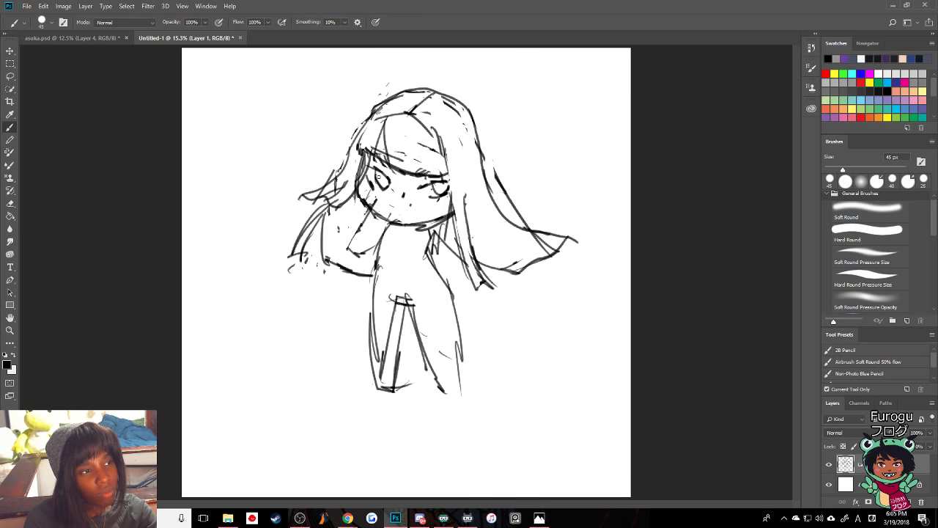
drag(384, 176, 386, 183)
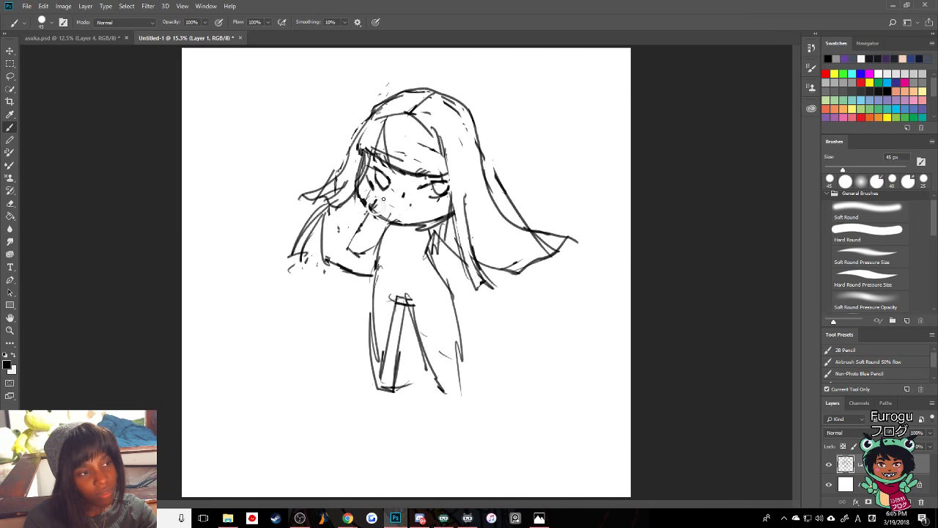
drag(381, 203, 359, 240)
key(ctrl+alt+z)
key(ctrl+alt+z)
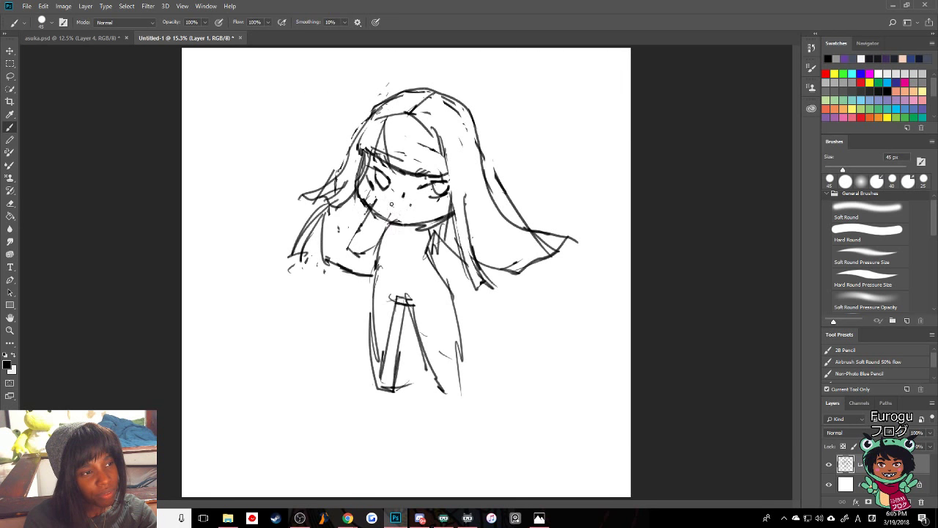
- Sketch a small curved smile line below the nose
mouse_move(401, 207)
mouse_down()
mouse_move(414, 206)
mouse_move(388, 200)
mouse_move(389, 236)
mouse_move(411, 204)
mouse_move(400, 220)
mouse_move(409, 223)
mouse_move(389, 213)
mouse_move(399, 210)
mouse_up()
key(ctrl+alt+z)
key(ctrl+z)
key(ctrl+z)
key(ctrl+z)
key(ctrl+alt+z)
key(ctrl+alt+z)
key(ctrl+alt+z)
key(ctrl+alt+z)
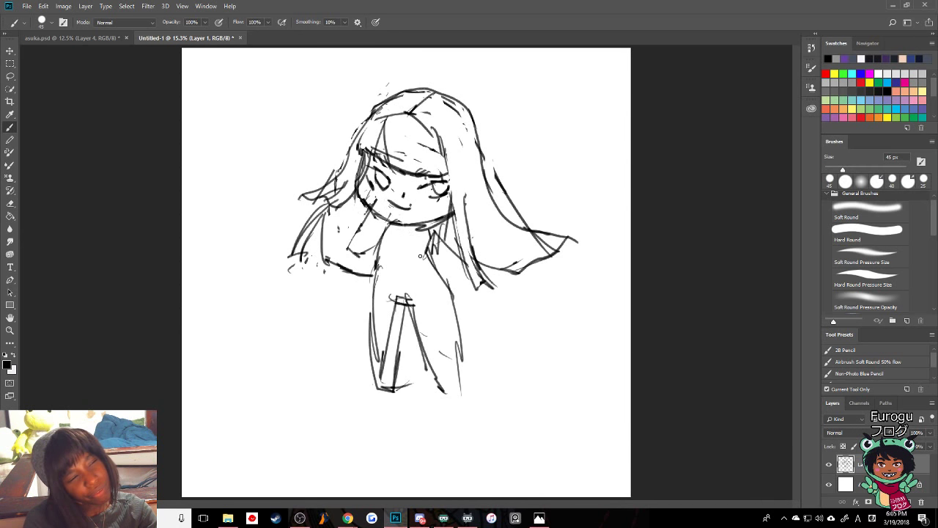
- Draw a rounded lower lip curve under the smile line to form an open, laughing mouth
key(ctrl+z)
mouse_move(389, 201)
mouse_down()
mouse_move(414, 206)
mouse_move(393, 222)
mouse_move(385, 210)
mouse_move(388, 218)
mouse_up()
key(ctrl+z)
key(ctrl+z)
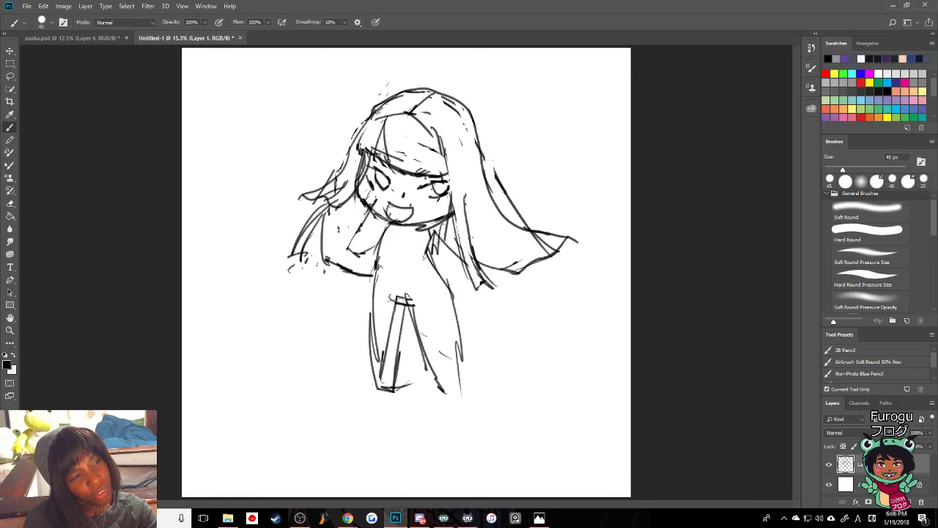
key(ctrl+z)
key(ctrl+z)
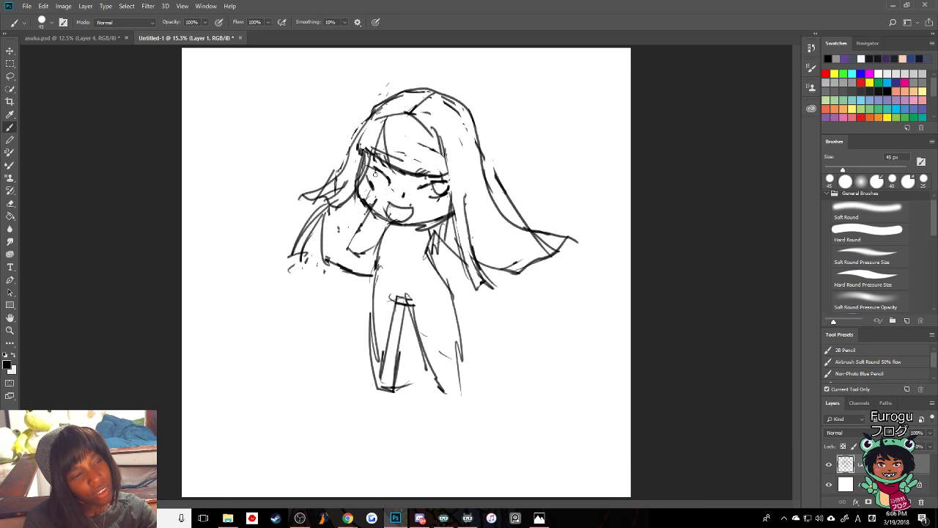
key(.)
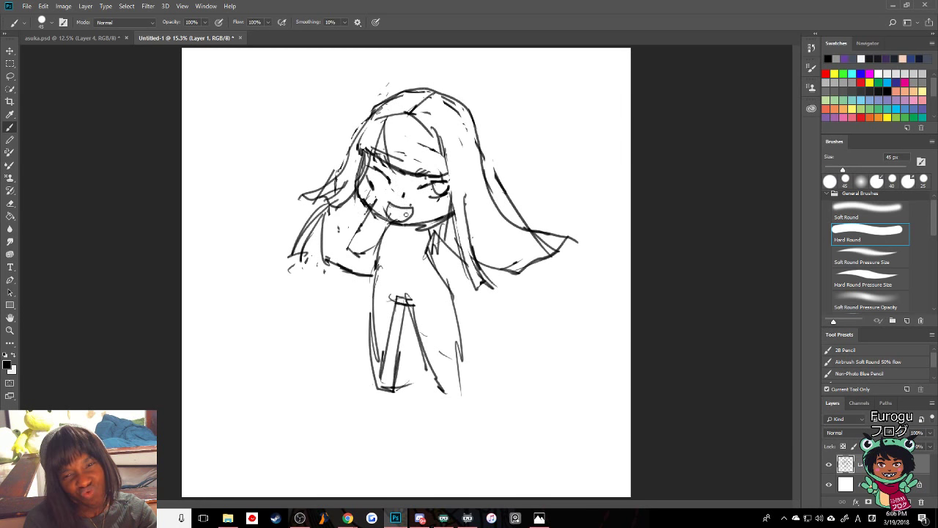
drag(377, 189, 381, 184)
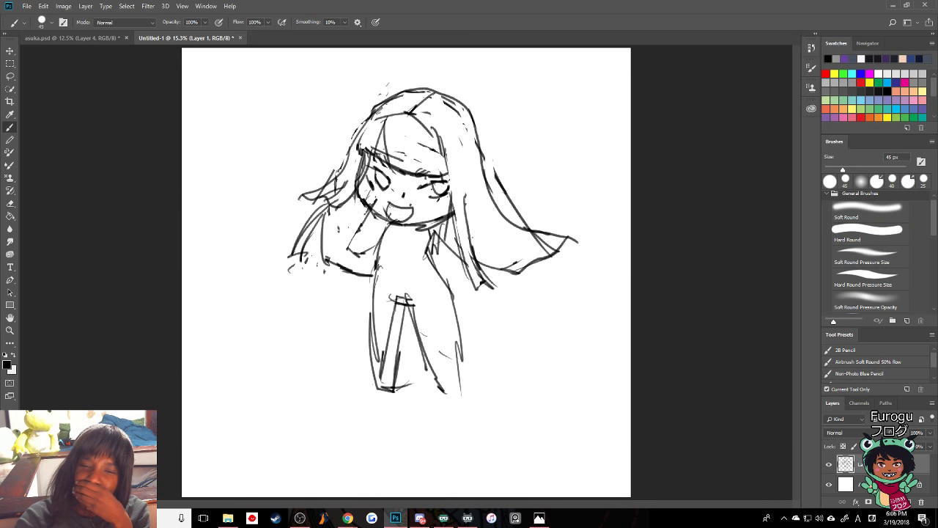
key(alt+Tab)
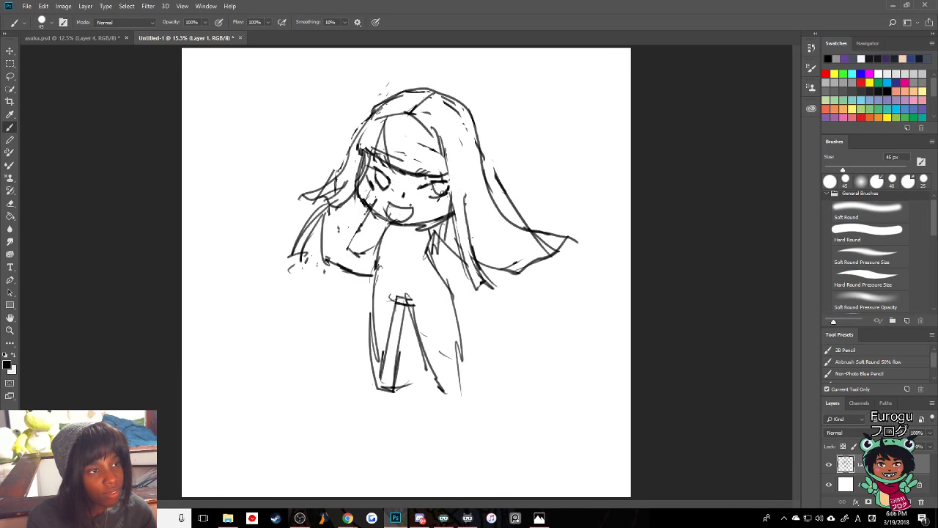
- Erase both open eyes and replace them with closed, upward-arched smiling eyes beneath the fringe
key(ctrl+alt+z)
key(ctrl+alt+z)
key(period)
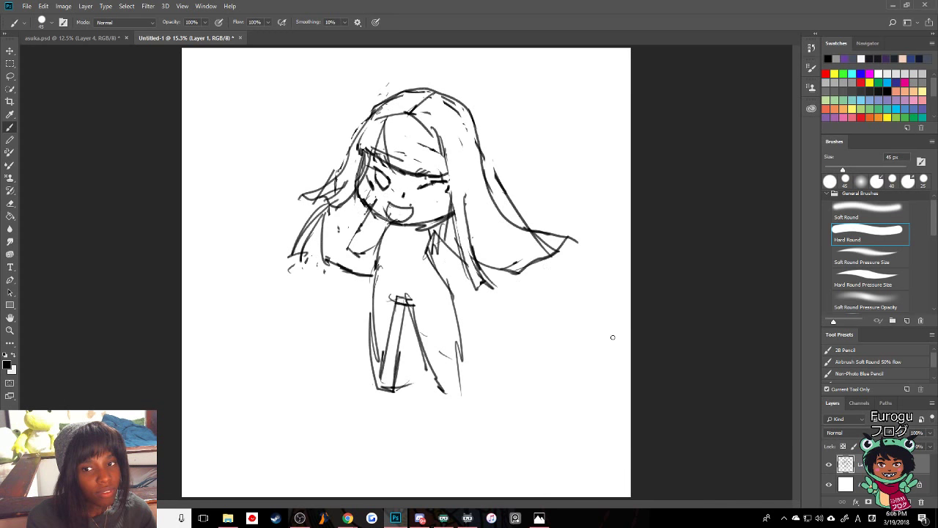
mouse_move(385, 163)
mouse_down()
mouse_move(388, 178)
mouse_move(437, 175)
mouse_up()
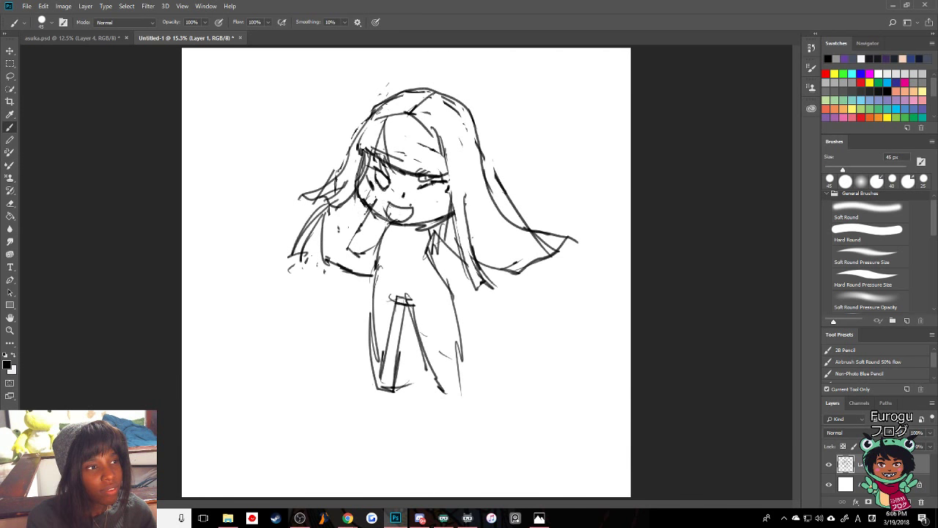
mouse_move(380, 175)
mouse_down()
mouse_move(387, 188)
mouse_move(385, 171)
mouse_move(373, 187)
mouse_up()
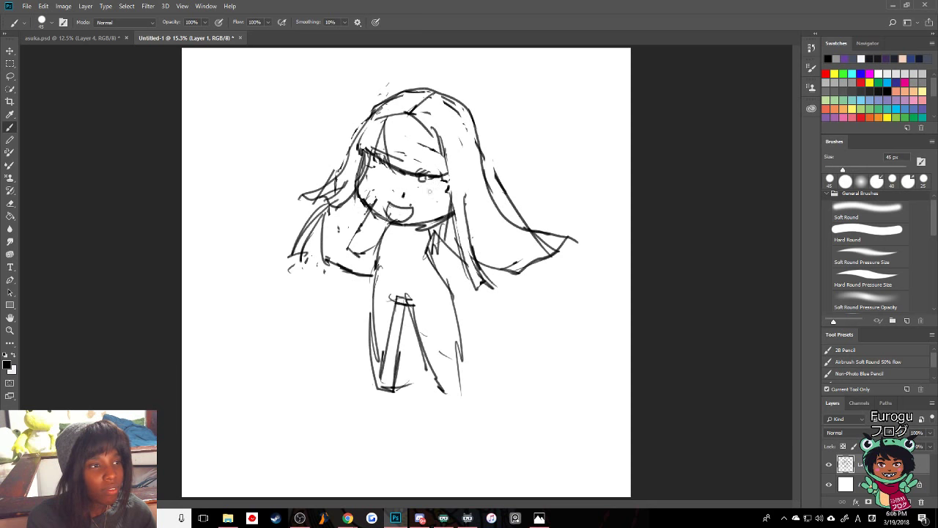
key(period)
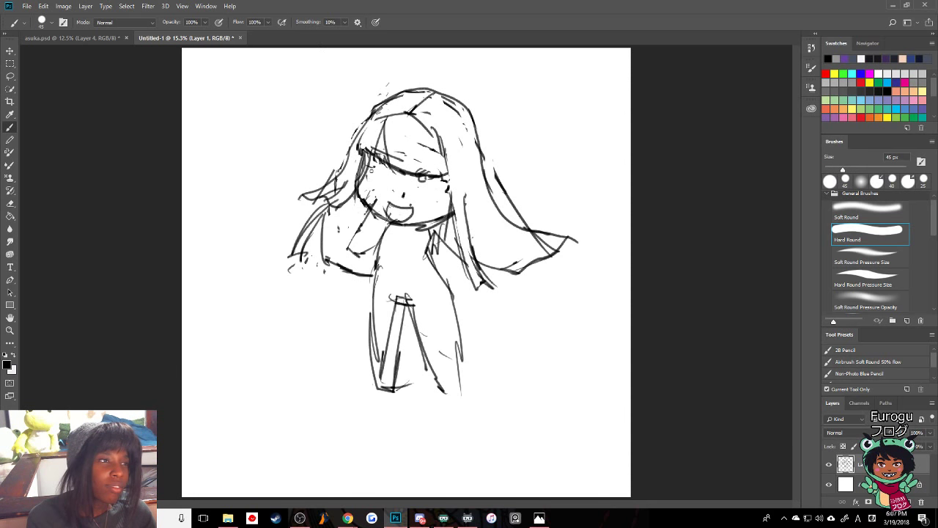
mouse_move(390, 173)
mouse_down()
mouse_move(392, 182)
mouse_move(374, 171)
mouse_move(440, 189)
mouse_up()
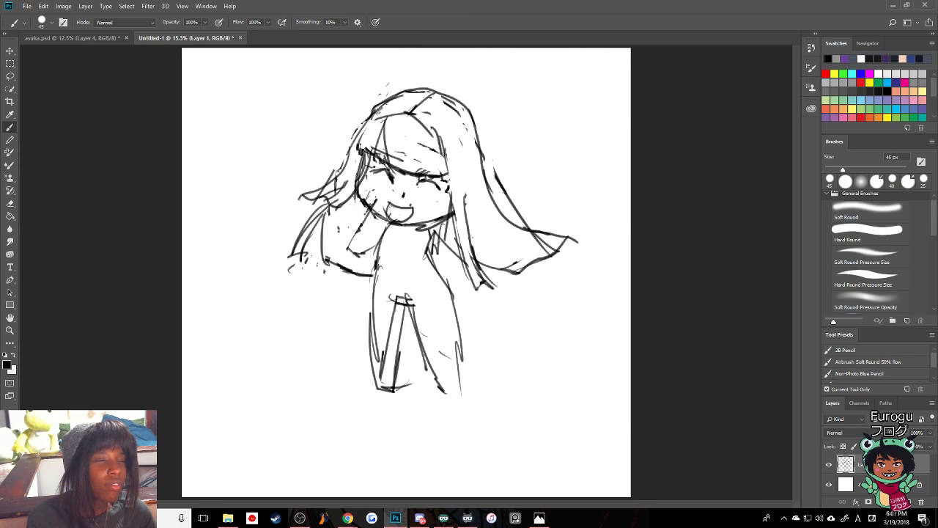
mouse_move(385, 197)
mouse_down()
mouse_move(365, 233)
mouse_move(382, 186)
mouse_move(389, 197)
mouse_up()
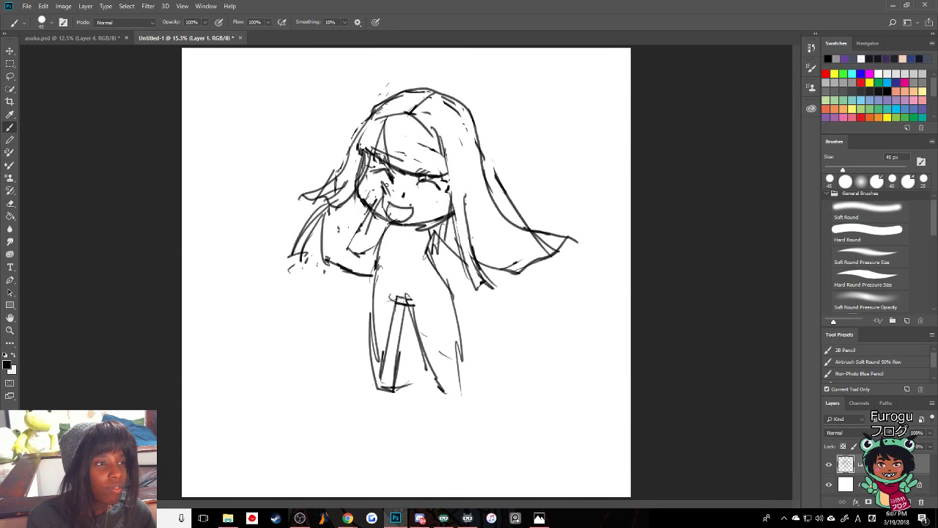
drag(386, 184, 394, 200)
mouse_move(393, 197)
mouse_down()
mouse_move(398, 214)
mouse_move(358, 253)
mouse_move(357, 268)
mouse_move(389, 218)
mouse_up()
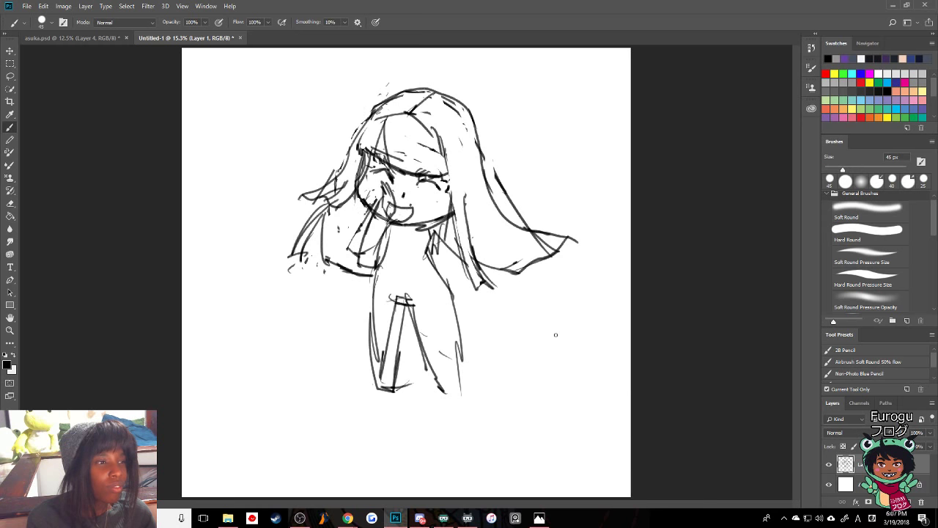
key(ctrl+alt+z)
key(ctrl+alt+z)
key(ctrl+alt+z)
key(ctrl+alt+z)
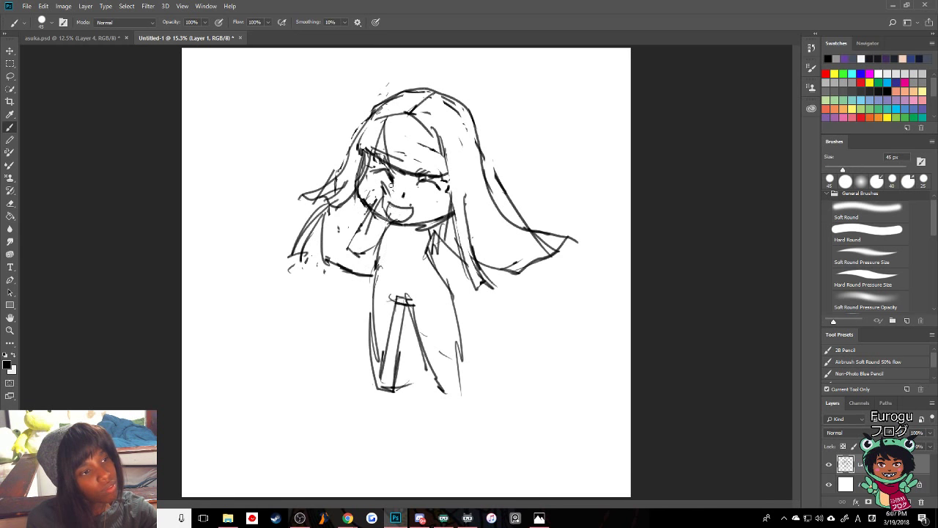
key(ctrl+alt+z)
click(390, 215)
click(453, 193)
click(388, 204)
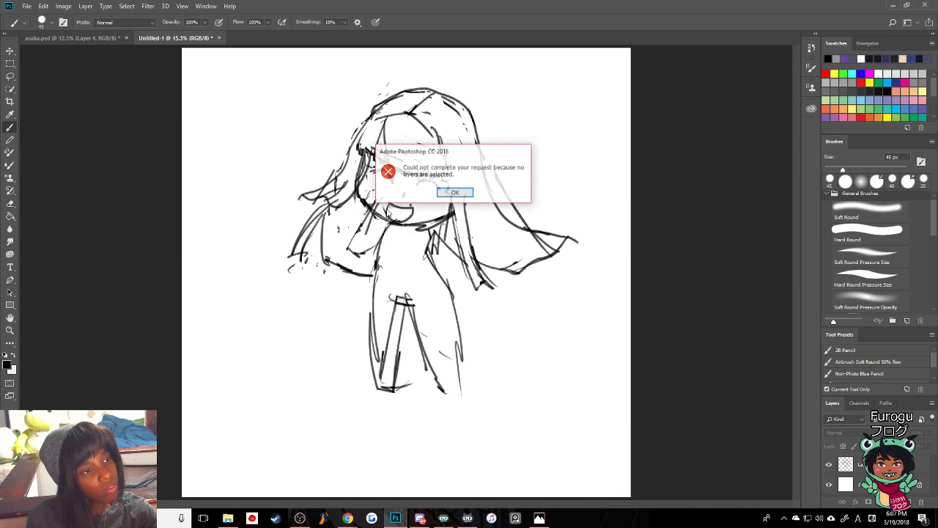
key(Return)
- Make the sketch layer active and erase the raised forearm together with the jaw line it crosses
key(e)
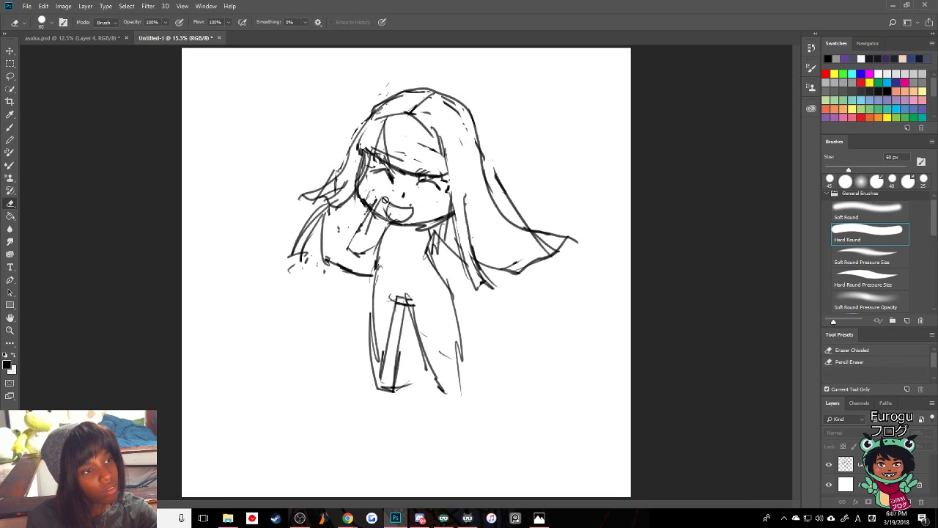
click(385, 199)
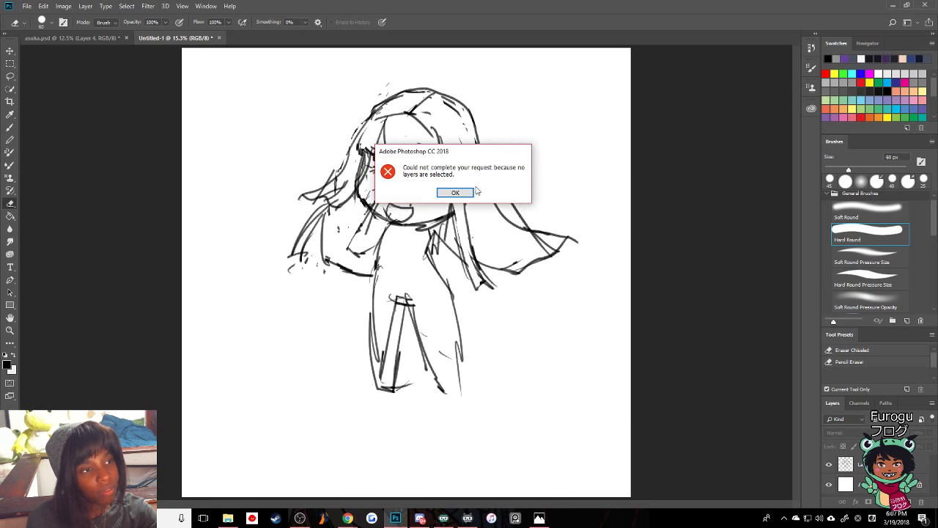
key(Return)
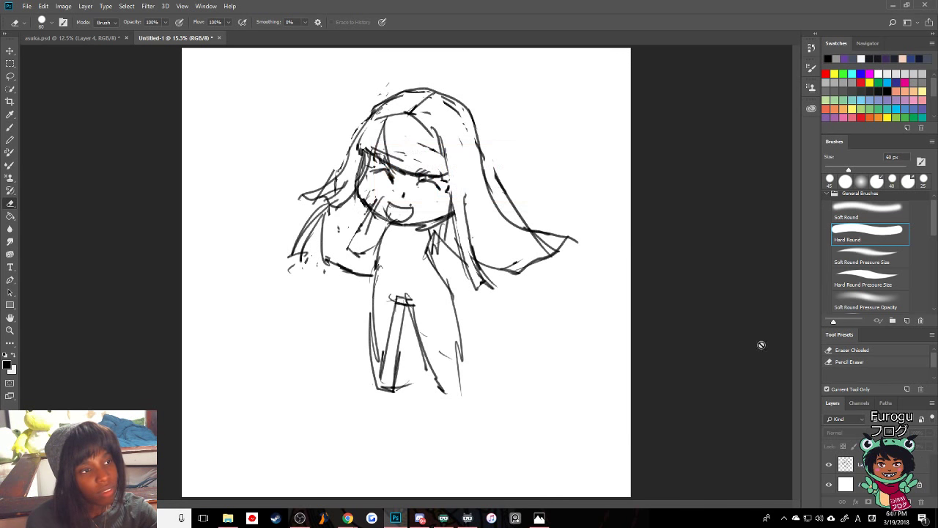
click(860, 466)
mouse_move(379, 202)
mouse_down()
mouse_move(350, 247)
mouse_move(372, 233)
mouse_move(385, 200)
mouse_move(372, 224)
mouse_up()
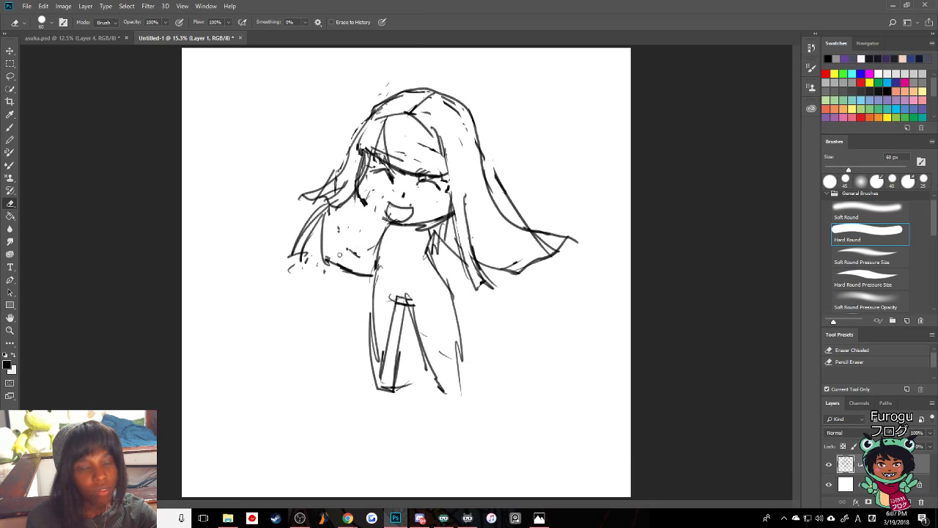
- Sketch a new raised hand against the cheek, with the forearm running down to the shoulder
key(b)
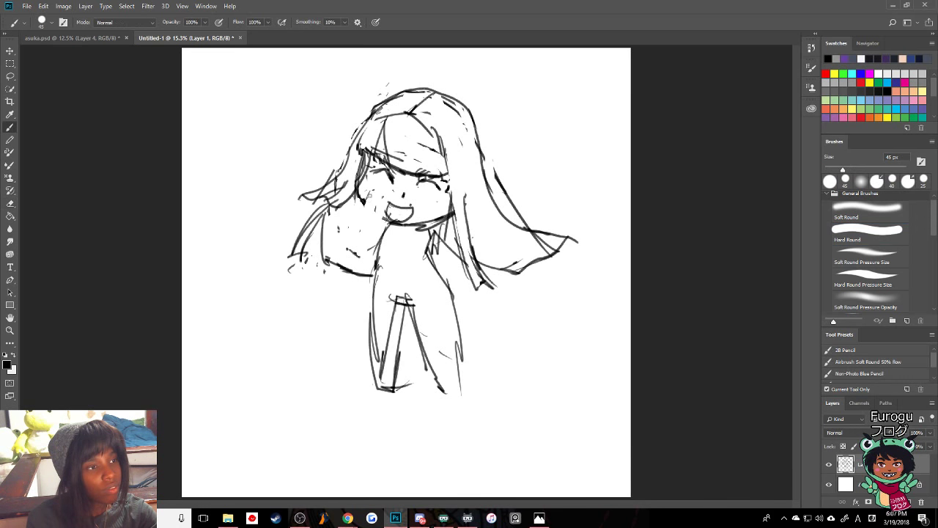
mouse_move(369, 190)
mouse_down()
mouse_move(371, 220)
mouse_move(381, 209)
mouse_move(381, 219)
mouse_up()
key(period)
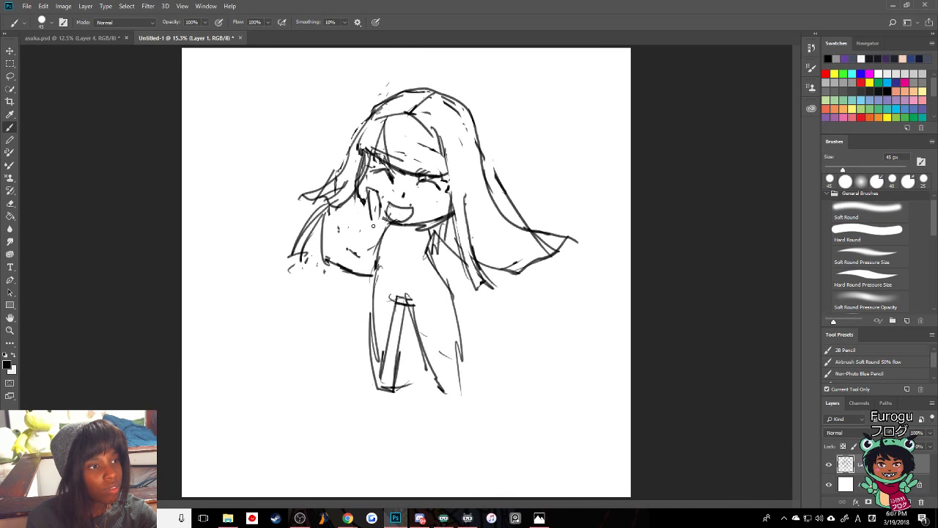
mouse_move(368, 188)
mouse_down()
mouse_move(387, 231)
mouse_move(373, 262)
mouse_up()
mouse_move(369, 209)
mouse_down()
mouse_move(366, 260)
mouse_move(378, 266)
mouse_up()
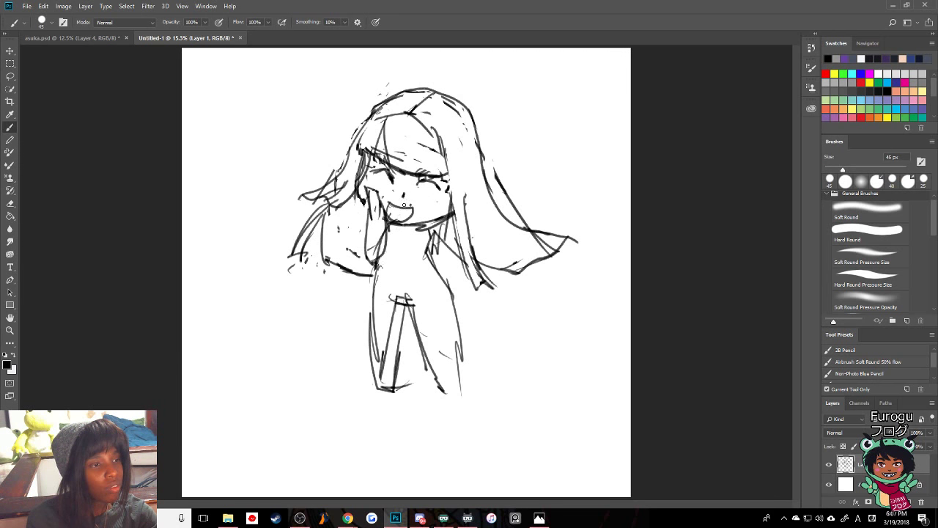
- Erase the open smiling mouth from the face
key(ctrl+alt+z)
key(ctrl+alt+z)
key(ctrl+alt+z)
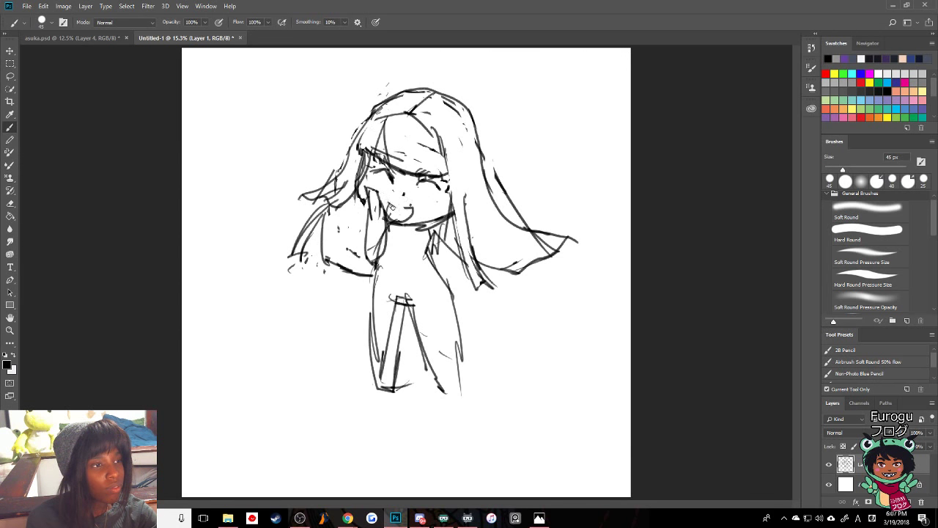
key(period)
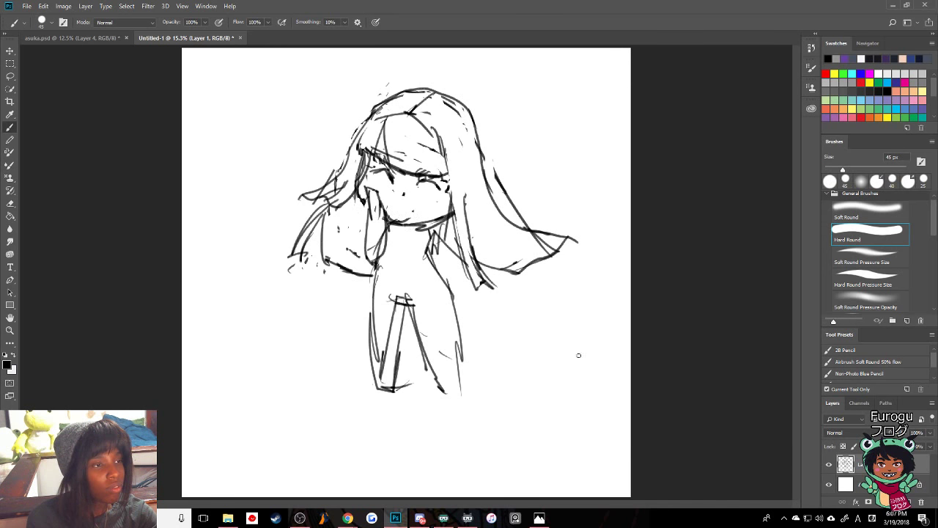
- Sketch a round open mouth next to the raised hand, and erase both closed eyes
mouse_move(387, 201)
mouse_down()
mouse_move(398, 199)
mouse_move(392, 219)
mouse_move(405, 210)
mouse_up()
click(395, 188)
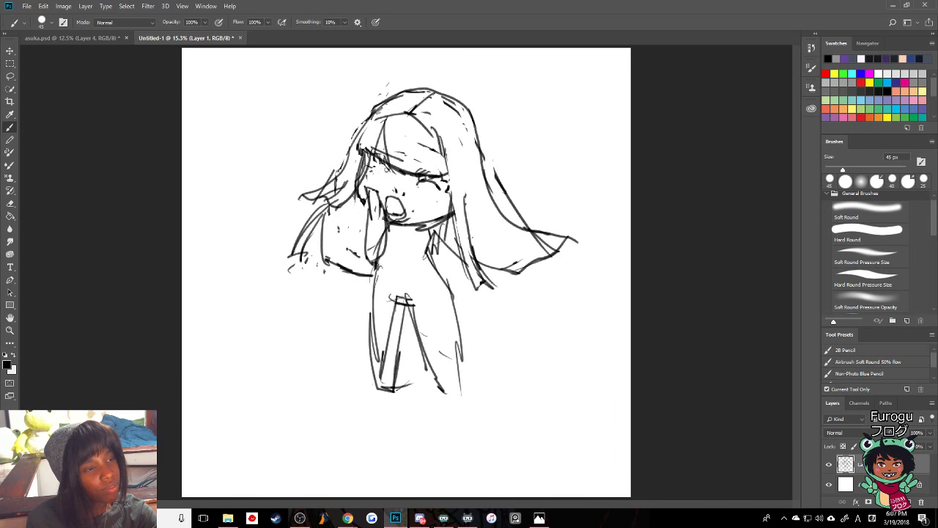
key(period)
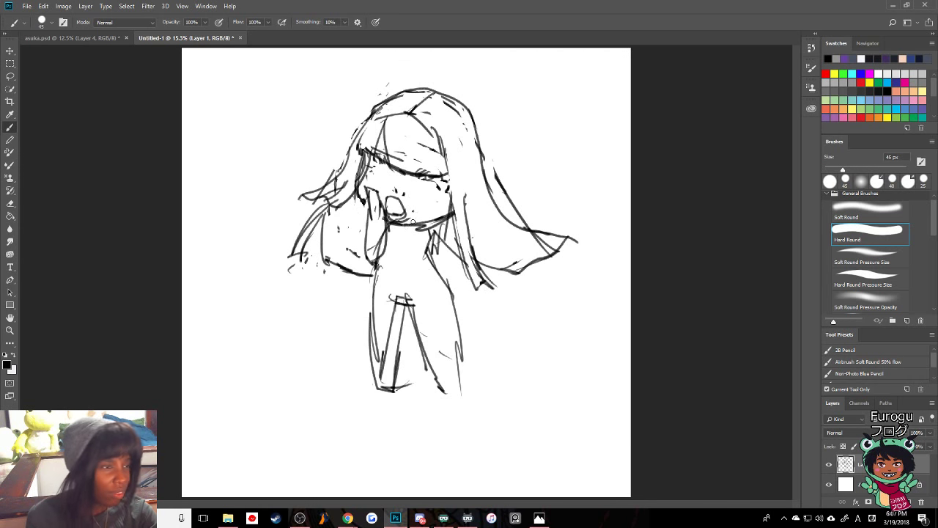
drag(403, 208, 400, 219)
key(ctrl+shift+z)
key(ctrl+shift+z)
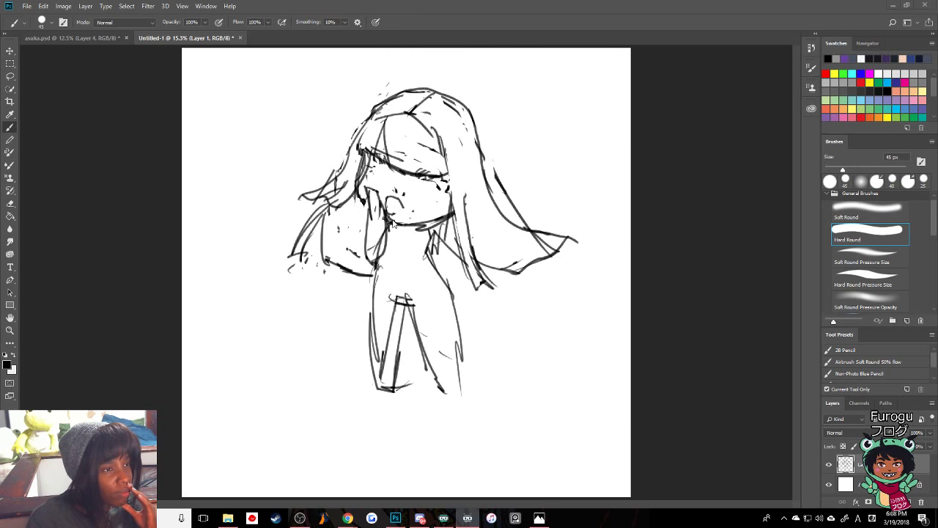
- Close off the base of the raised hand with a short line, and erase the round mouth
click(369, 216)
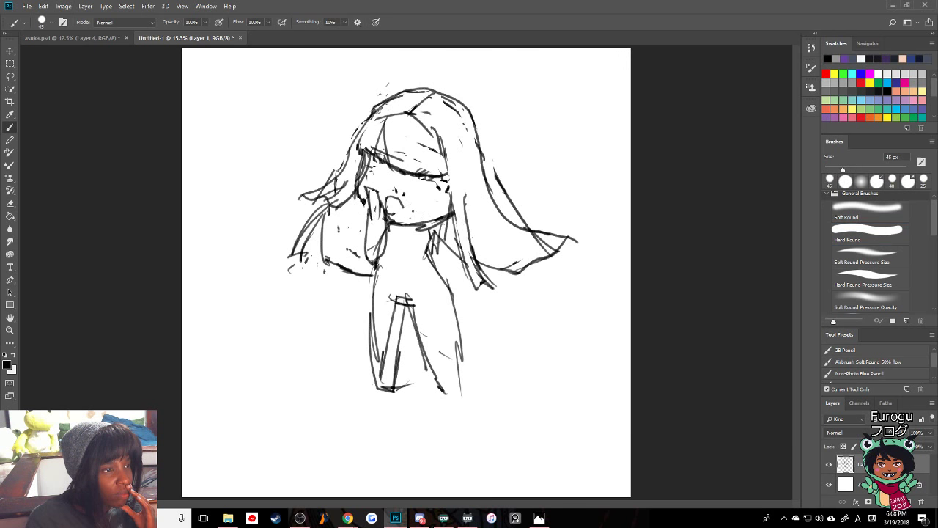
mouse_move(370, 217)
mouse_down()
mouse_move(390, 218)
mouse_move(386, 204)
mouse_up()
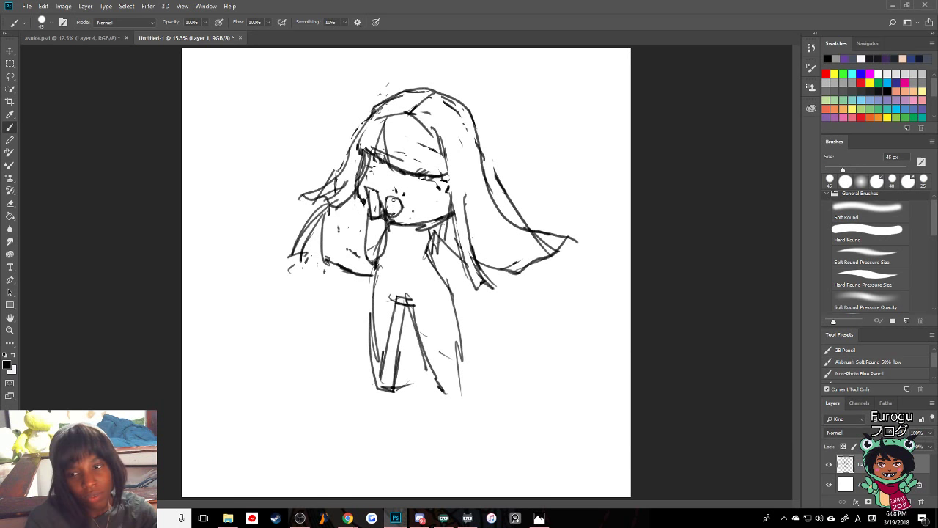
key(ctrl+z)
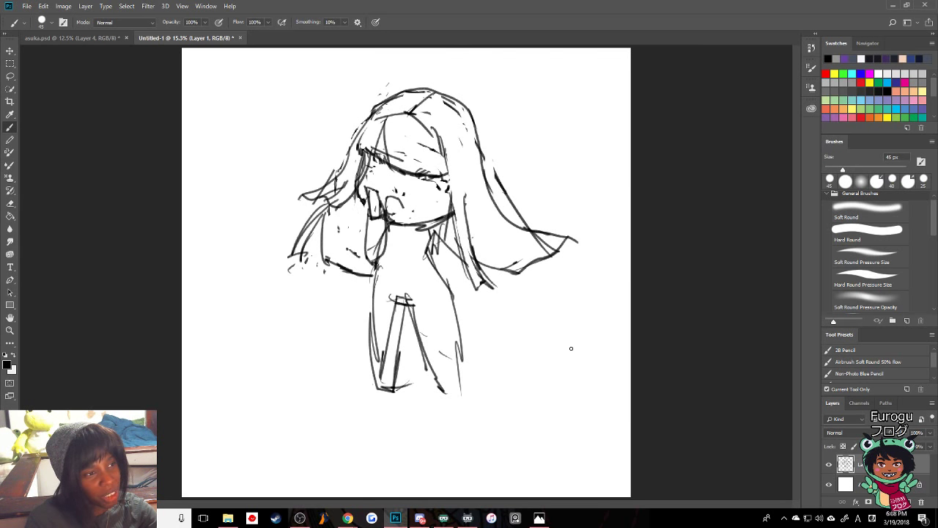
mouse_move(402, 206)
mouse_down()
mouse_move(390, 202)
mouse_move(400, 201)
mouse_up()
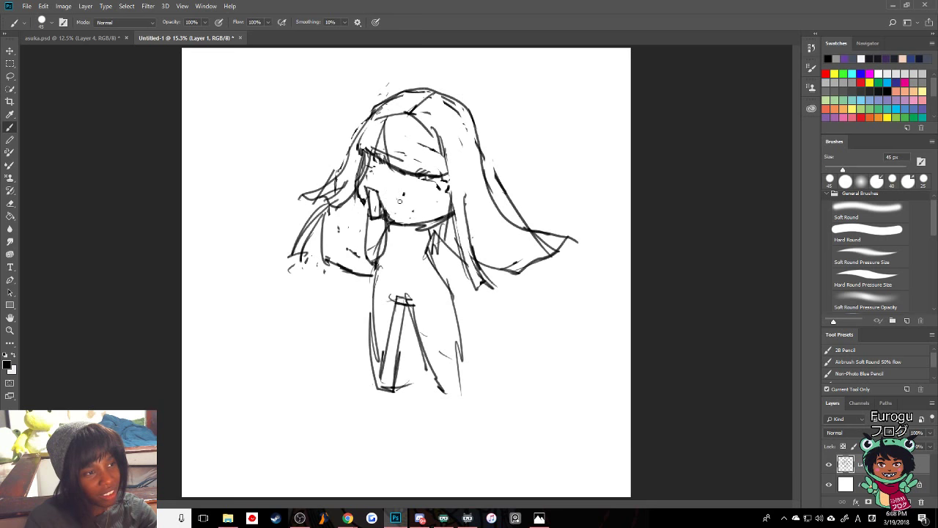
- Sketch an open smiling mouth beside the raised hand with the Hard Round brush, plus a closed eye and an open eye below the fringe
click(870, 233)
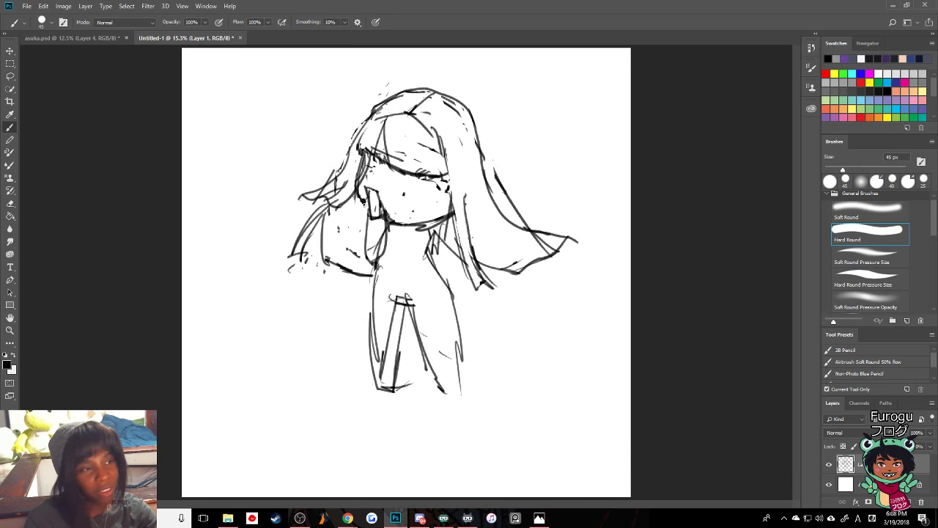
drag(385, 198, 411, 208)
key(ctrl+z)
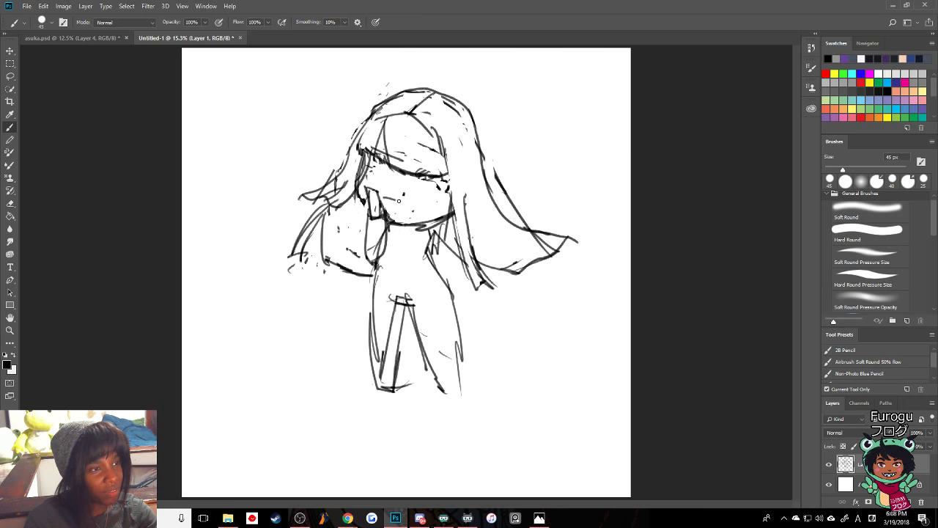
mouse_move(388, 196)
mouse_down()
mouse_move(407, 204)
mouse_move(402, 215)
mouse_move(387, 213)
mouse_up()
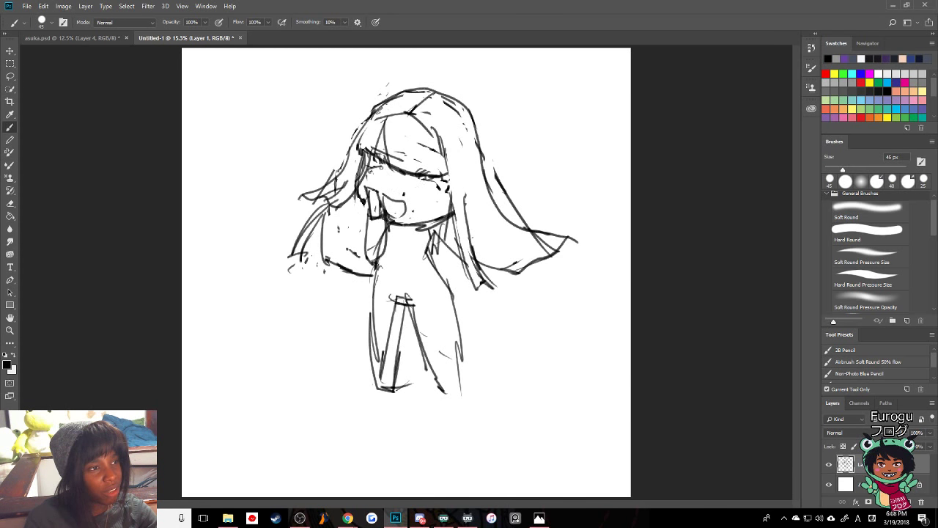
mouse_move(412, 177)
mouse_down()
mouse_move(438, 182)
mouse_move(444, 196)
mouse_move(430, 184)
mouse_up()
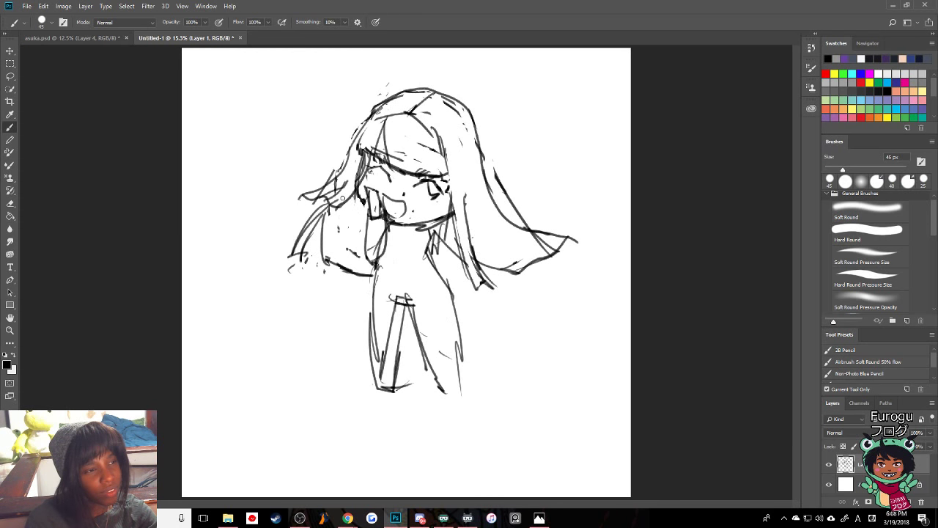
- Erase the raised hand and the forearm beneath it
mouse_move(367, 190)
mouse_down()
mouse_move(371, 227)
mouse_move(382, 213)
mouse_move(374, 267)
mouse_up()
key(period)
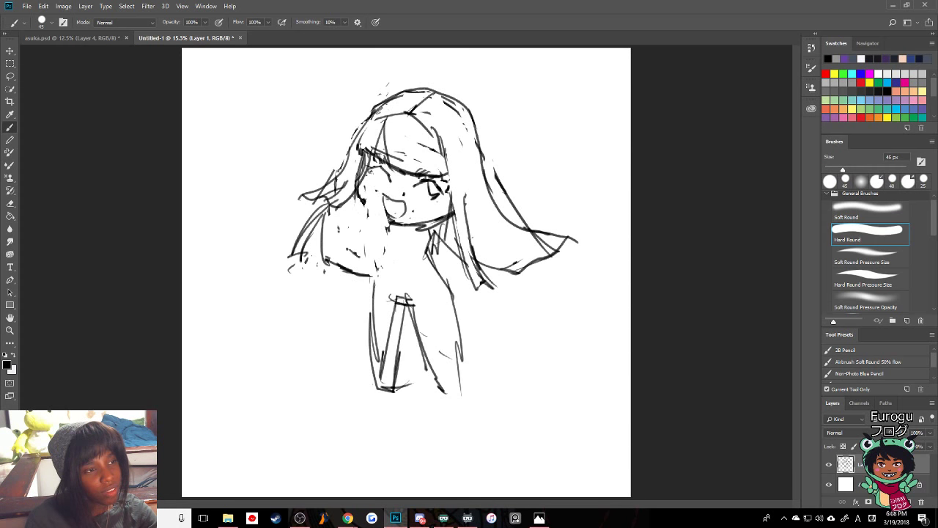
drag(382, 198, 378, 209)
drag(371, 211, 362, 224)
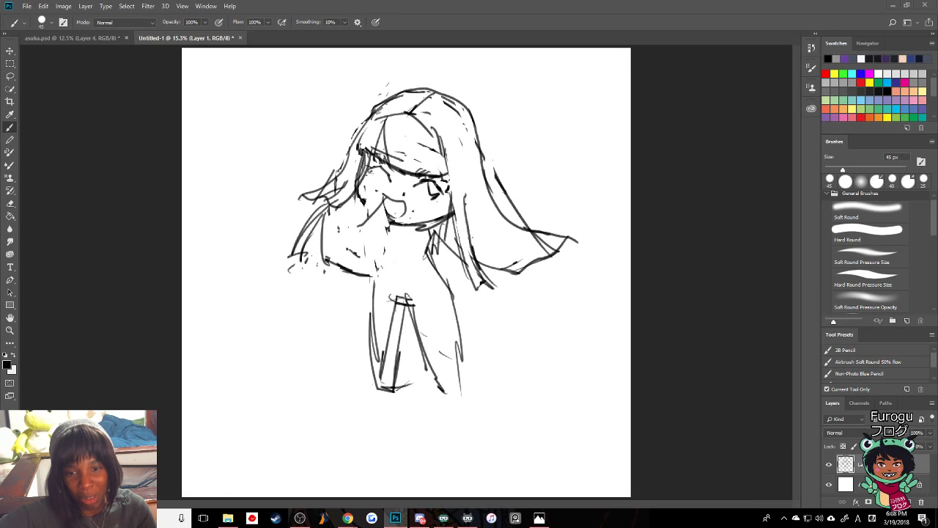
key(alt+Tab)
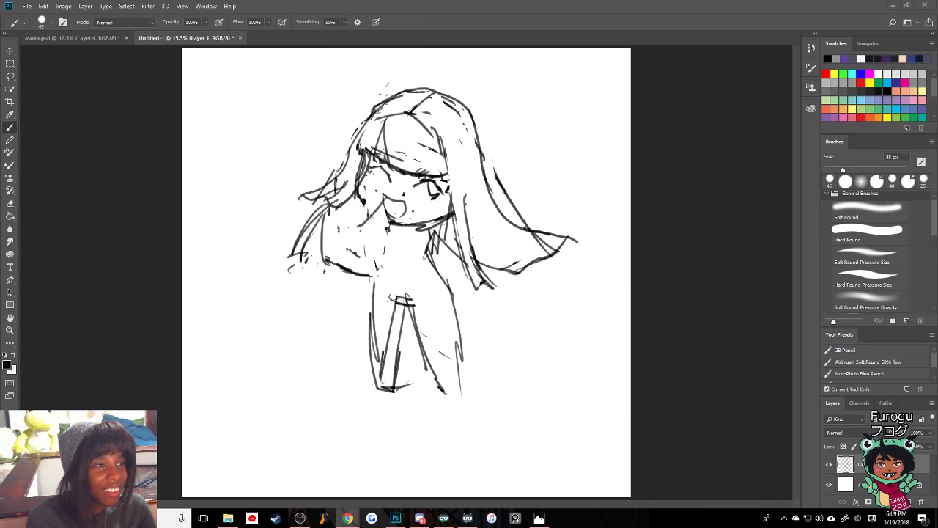
key(alt+Tab)
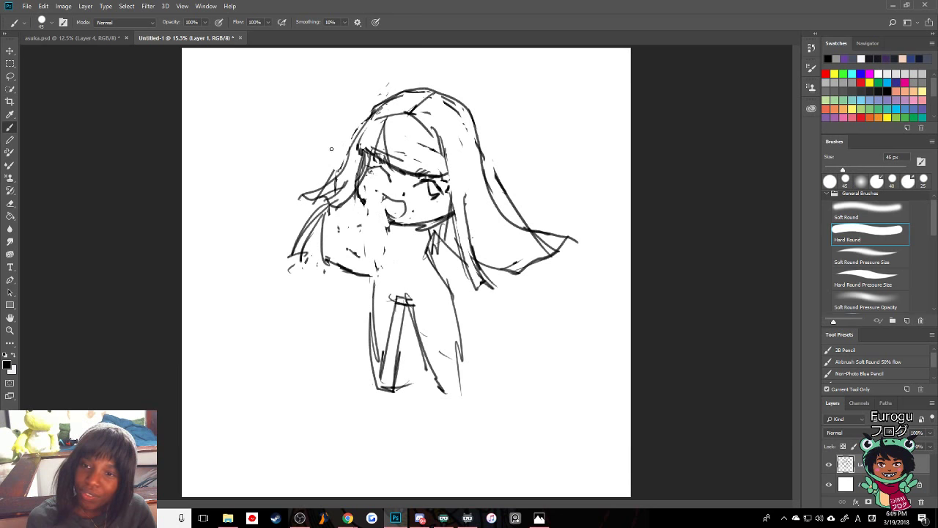
drag(363, 223, 382, 212)
mouse_move(387, 212)
mouse_down()
mouse_move(407, 199)
mouse_move(388, 226)
mouse_move(339, 259)
mouse_move(387, 243)
mouse_move(363, 269)
mouse_up()
drag(368, 267, 350, 272)
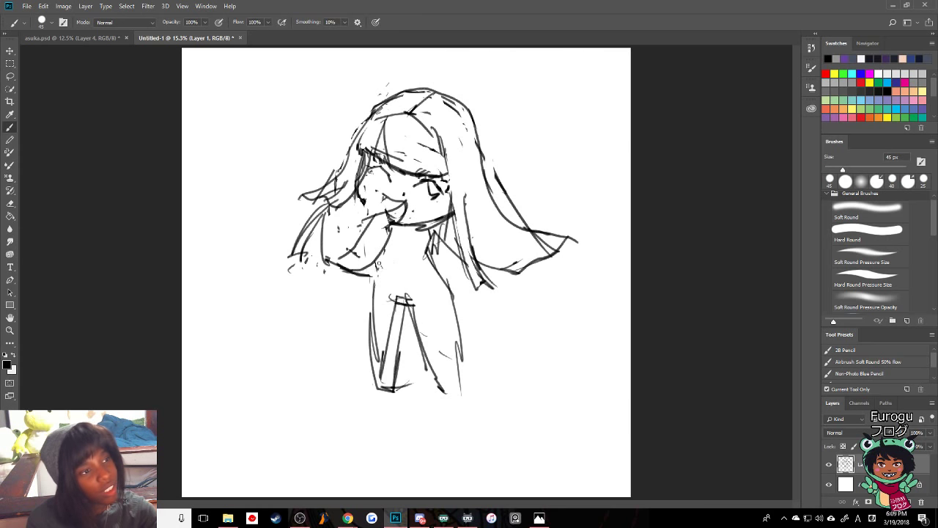
key(ctrl+alt+z)
key(ctrl+alt+z)
key(ctrl+alt+z)
key(ctrl+alt+z)
- Sketch a hand held to the mouth with a bent forearm angling down to the elbow, and redraw the forearm's underside
mouse_move(370, 204)
mouse_down()
mouse_move(391, 203)
mouse_move(380, 221)
mouse_move(334, 244)
mouse_move(345, 258)
mouse_move(364, 257)
mouse_move(383, 225)
mouse_move(375, 242)
mouse_move(374, 220)
mouse_move(362, 259)
mouse_move(351, 257)
mouse_up()
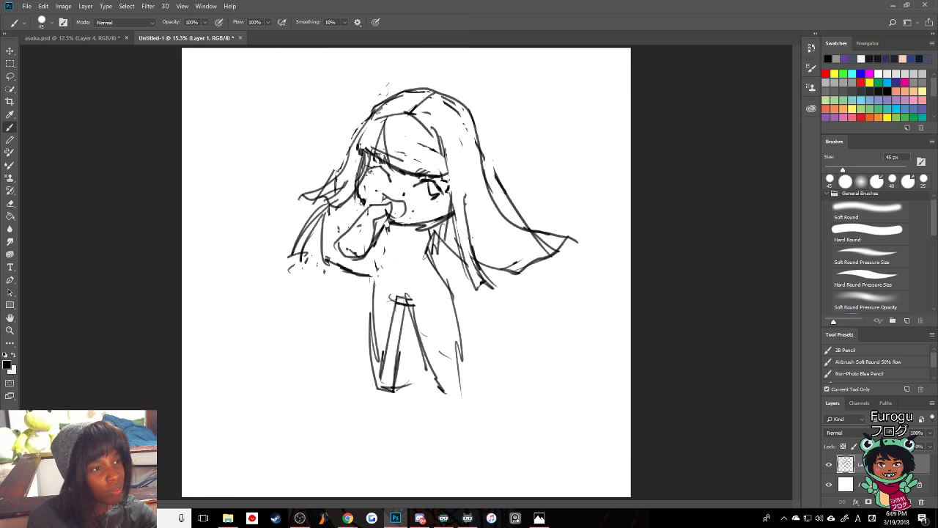
drag(362, 203, 339, 248)
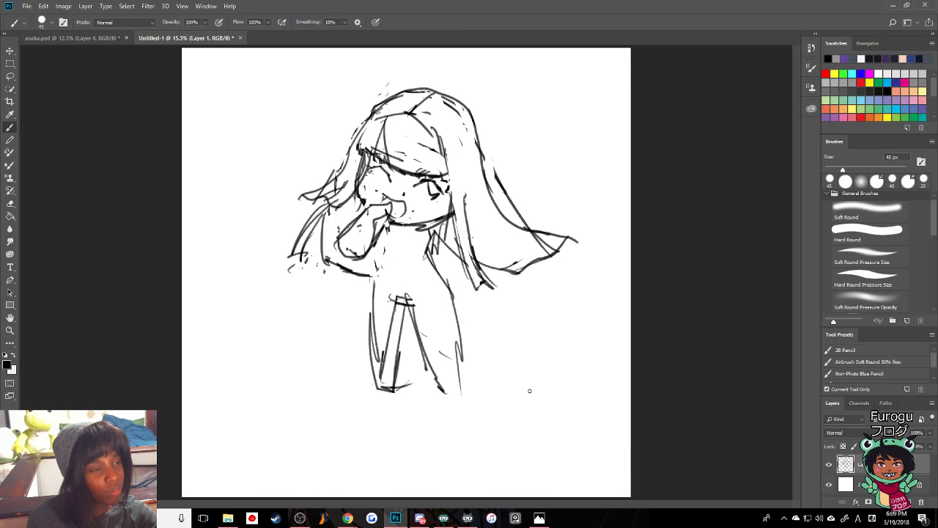
mouse_move(378, 223)
mouse_down()
mouse_move(359, 254)
mouse_move(374, 237)
mouse_up()
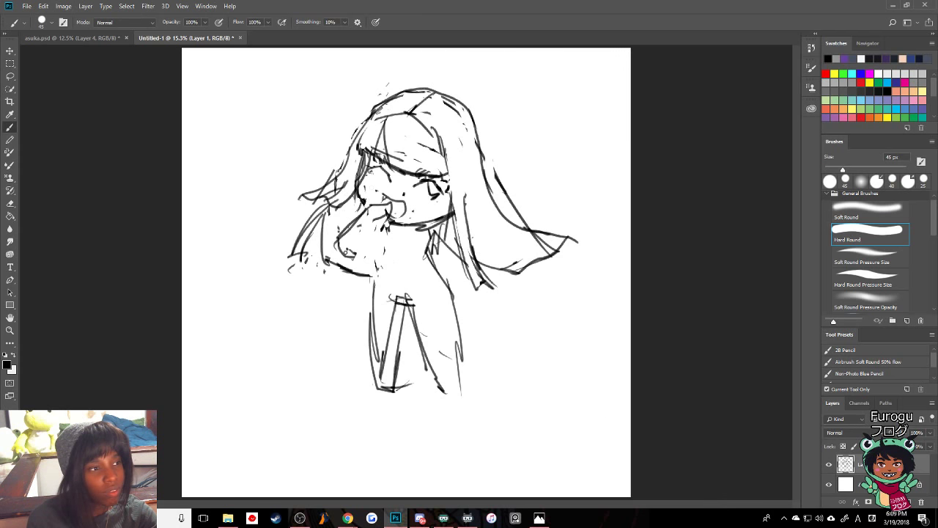
mouse_move(345, 253)
mouse_down()
mouse_move(374, 220)
mouse_move(384, 223)
mouse_up()
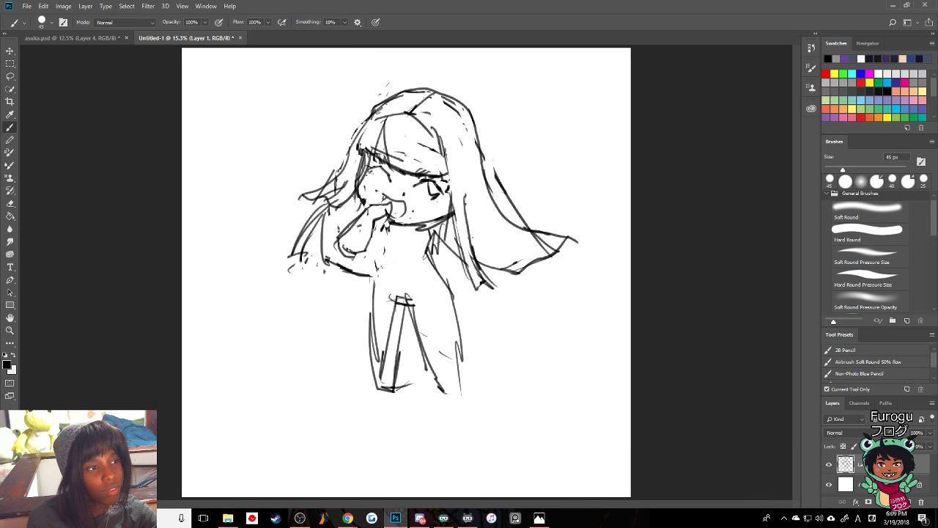
drag(380, 220, 391, 209)
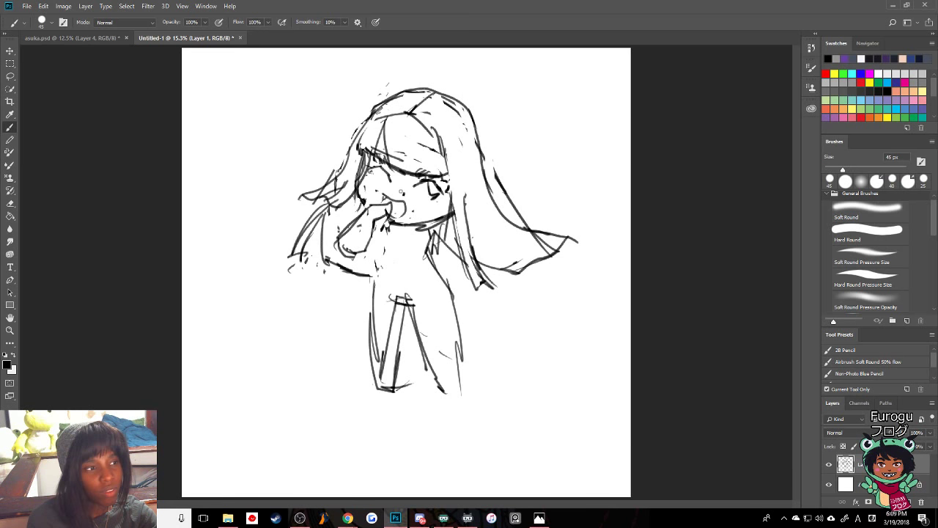
- Erase the fringe line above the closed eye, and extend the hair strand from the parting down toward that eye
drag(390, 168, 378, 156)
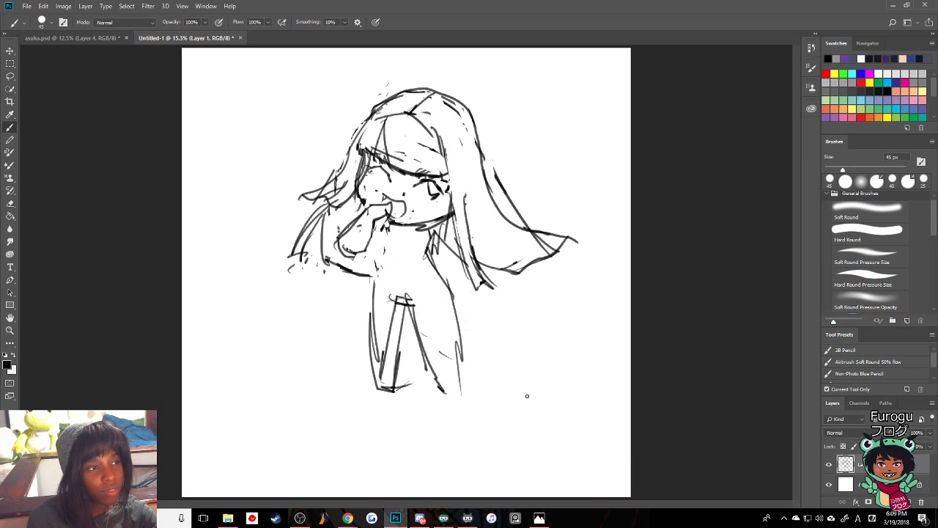
drag(384, 151, 386, 161)
click(871, 234)
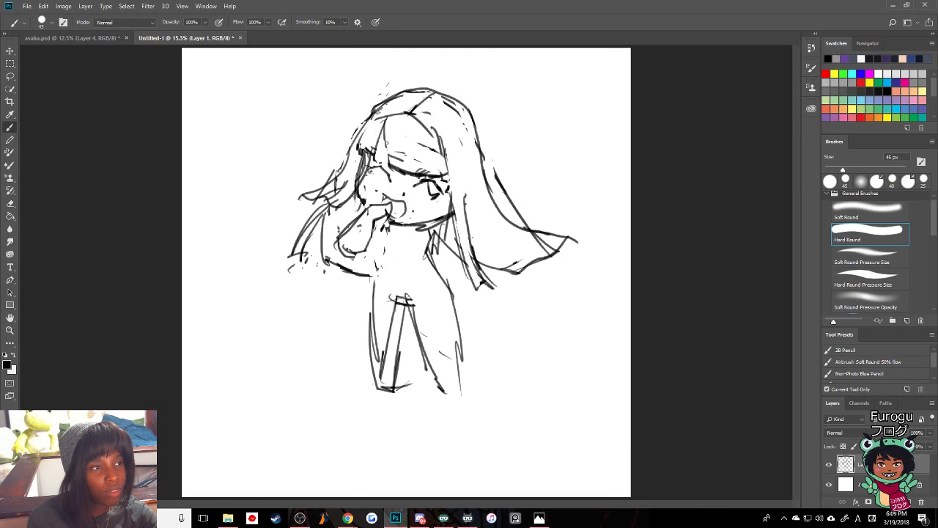
key(period)
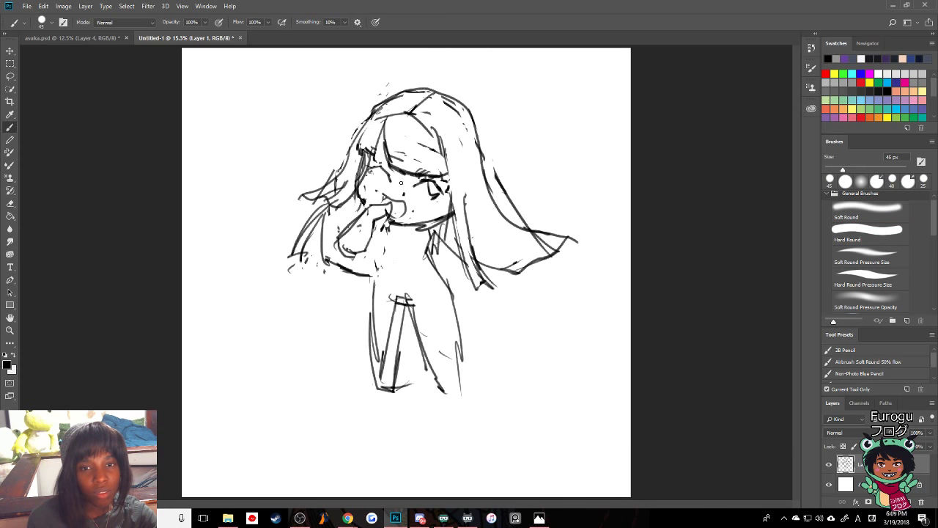
drag(375, 152, 390, 167)
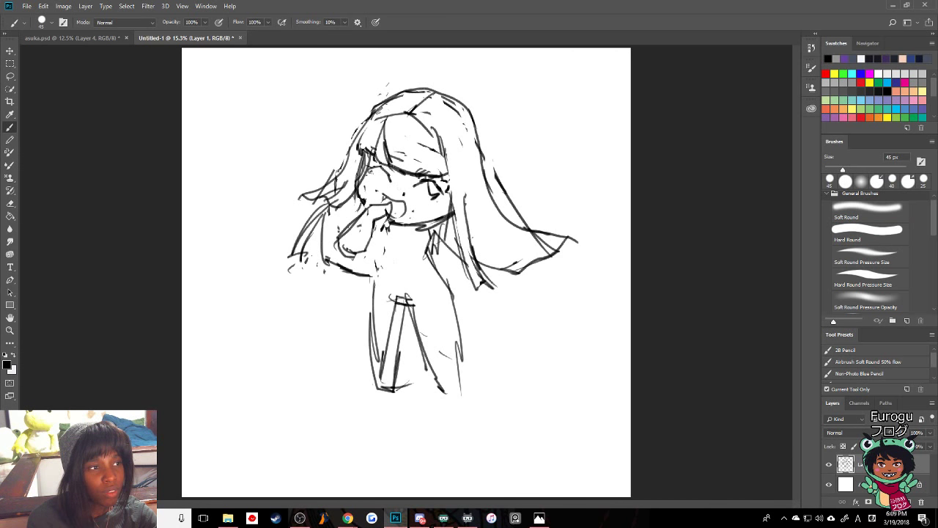
key(ctrl+z)
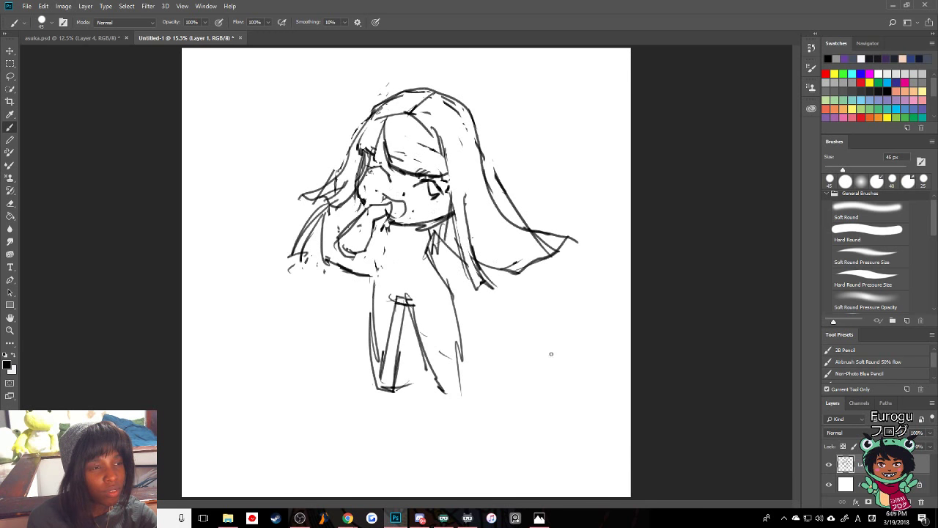
click(870, 233)
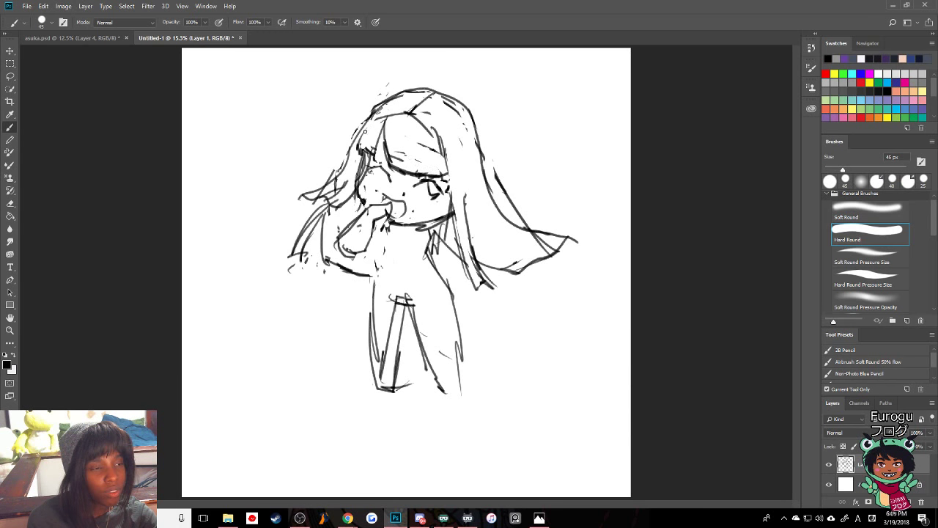
drag(371, 168, 387, 173)
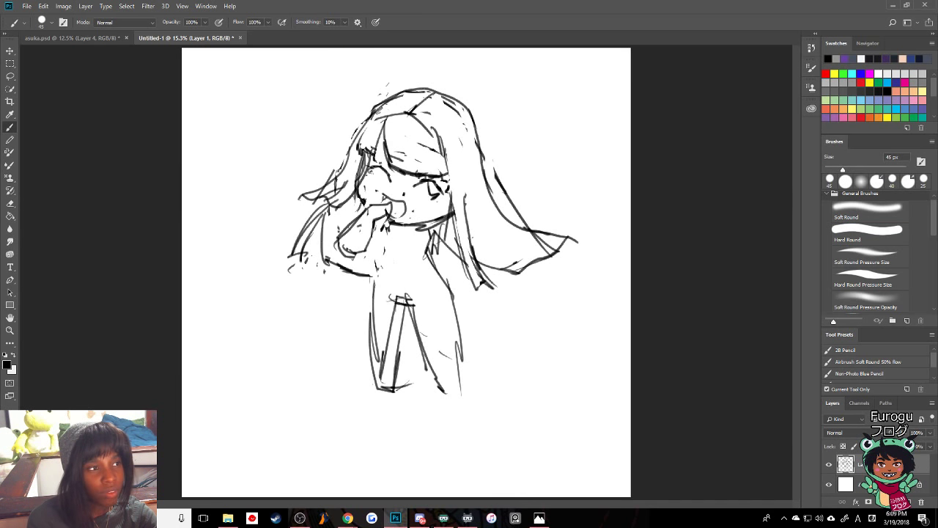
mouse_move(371, 151)
mouse_down()
mouse_move(392, 153)
mouse_move(380, 160)
mouse_move(391, 152)
mouse_move(372, 156)
mouse_move(382, 150)
mouse_move(389, 159)
mouse_up()
key(ctrl+z)
key(period)
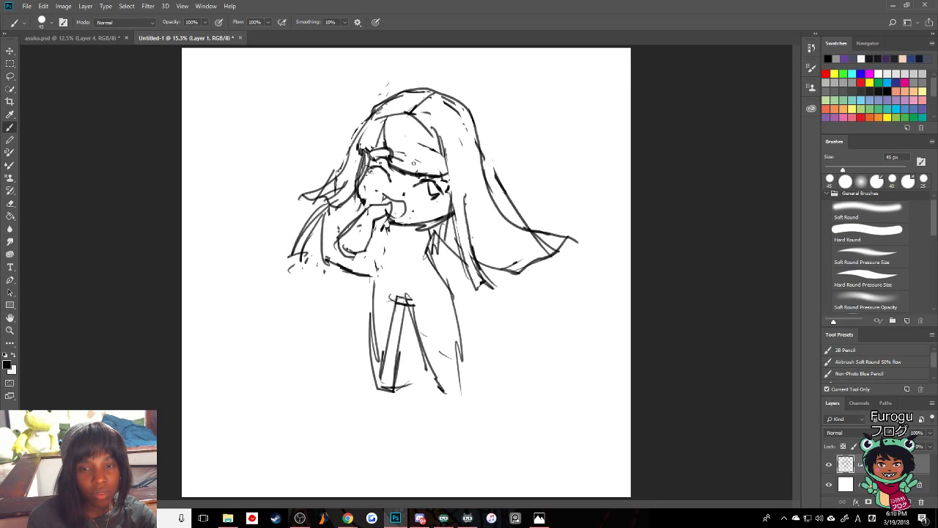
key(ctrl+z)
key(ctrl+z)
key(ctrl+z)
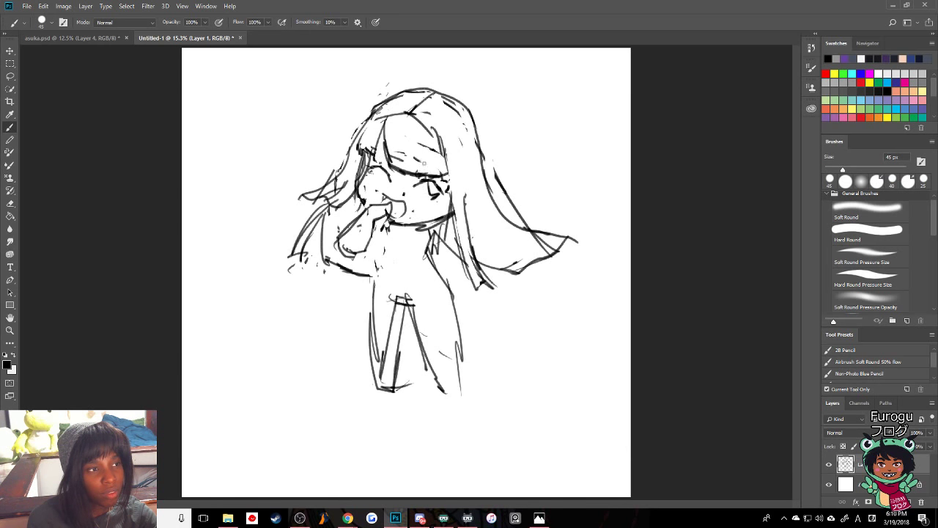
- Sketch a curved fringe strand above the open eye, and erase part of the old strand running down to it
mouse_move(424, 164)
mouse_down()
mouse_move(440, 163)
mouse_move(438, 172)
mouse_move(441, 160)
mouse_move(423, 174)
mouse_move(441, 156)
mouse_move(415, 167)
mouse_move(434, 169)
mouse_move(443, 157)
mouse_move(427, 172)
mouse_move(443, 154)
mouse_up()
key(ctrl+z)
key(ctrl+z)
key(ctrl+z)
key(ctrl+z)
key(ctrl+z)
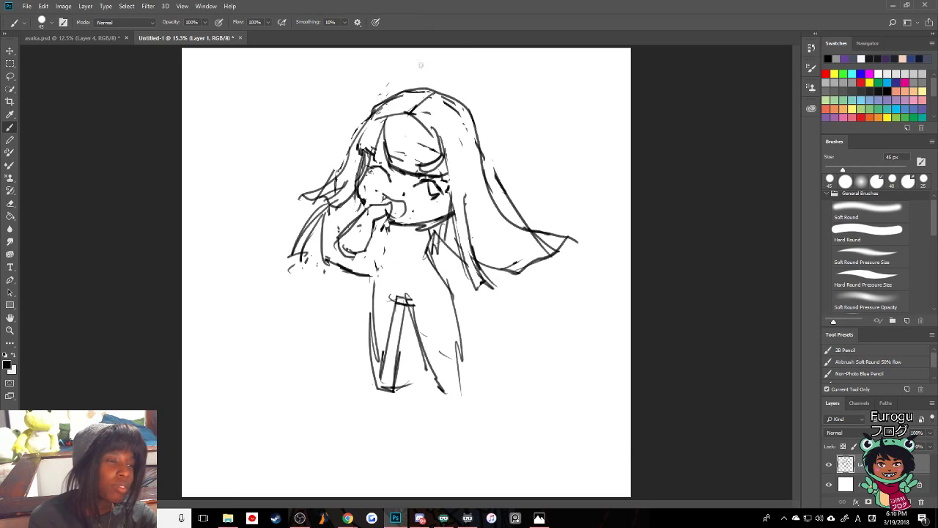
drag(436, 136, 445, 150)
- Rework the fringe above the closed eye with short curved strands sweeping down from the parting
click(869, 234)
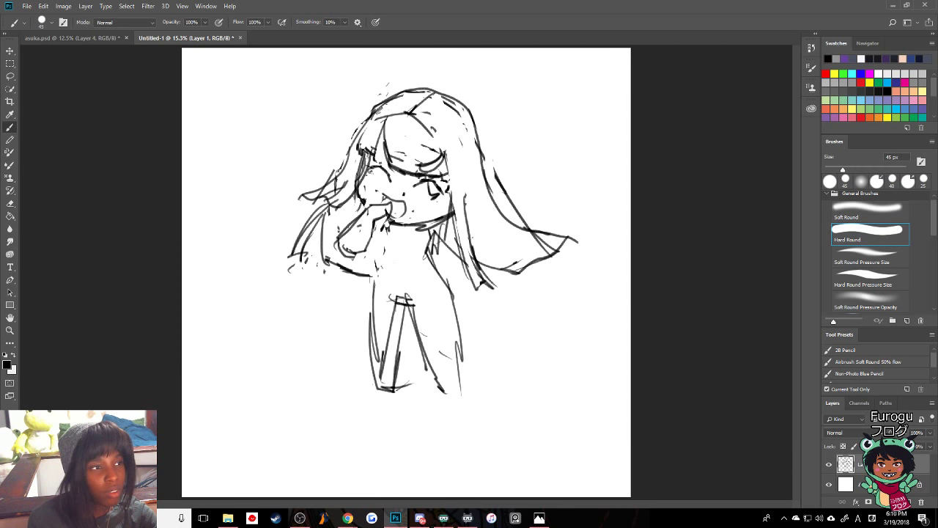
mouse_move(367, 138)
mouse_down()
mouse_move(394, 166)
mouse_move(379, 154)
mouse_up()
key(period)
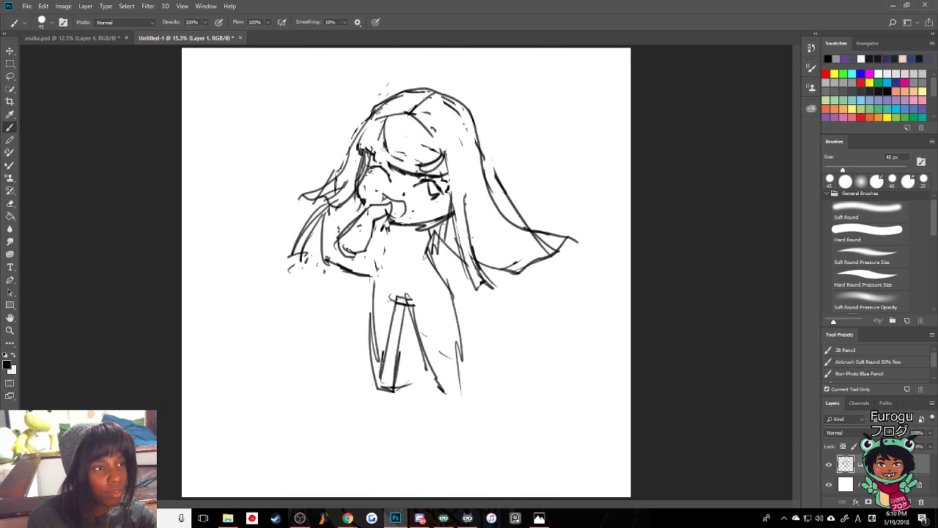
key(comma)
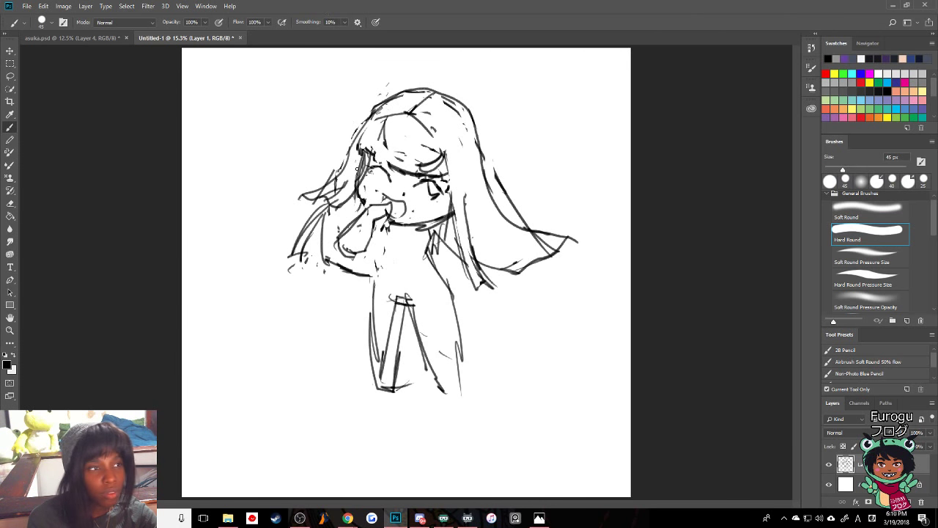
mouse_move(368, 143)
mouse_down()
mouse_move(396, 148)
mouse_move(396, 159)
mouse_move(379, 152)
mouse_move(391, 161)
mouse_move(371, 129)
mouse_up()
key(period)
key(ctrl+z)
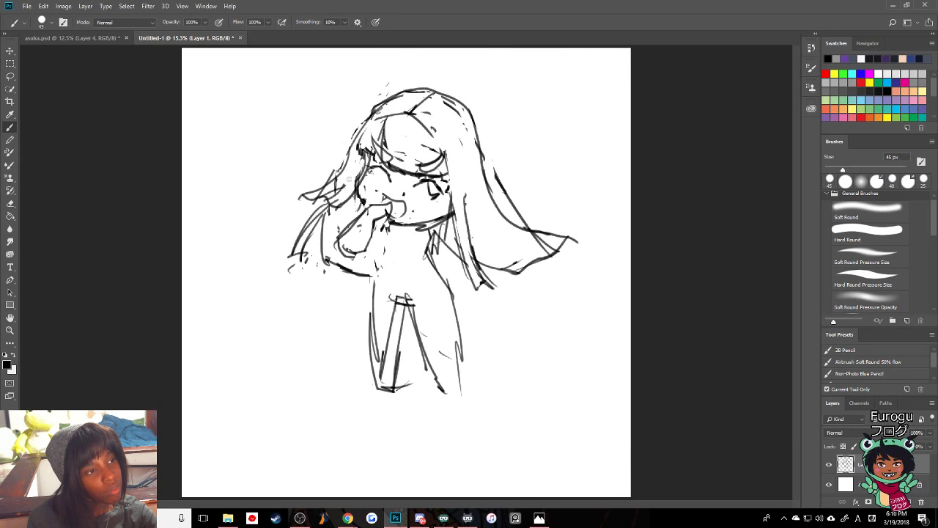
- Sketch a strand inside the swept-back hair beside the cheek, running down toward the raised arm
key(.)
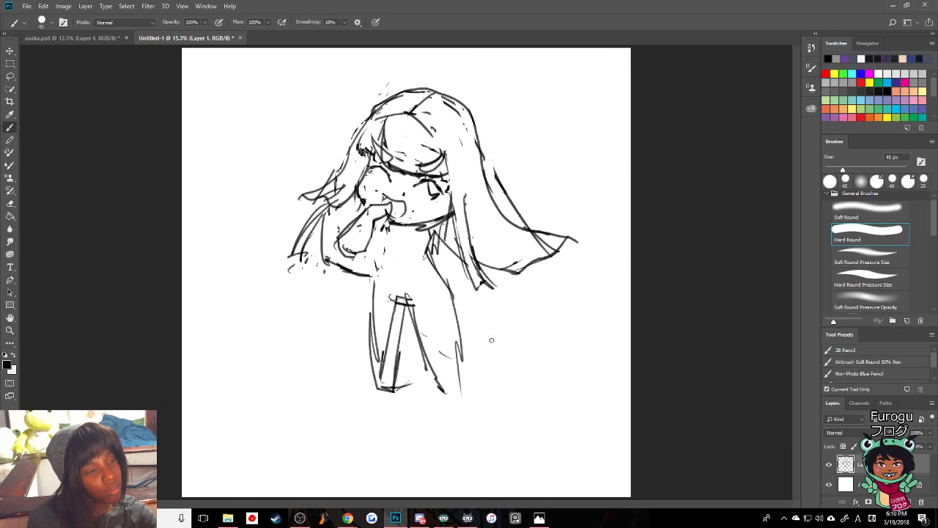
drag(362, 151, 331, 194)
key(ctrl+z)
drag(358, 159, 339, 191)
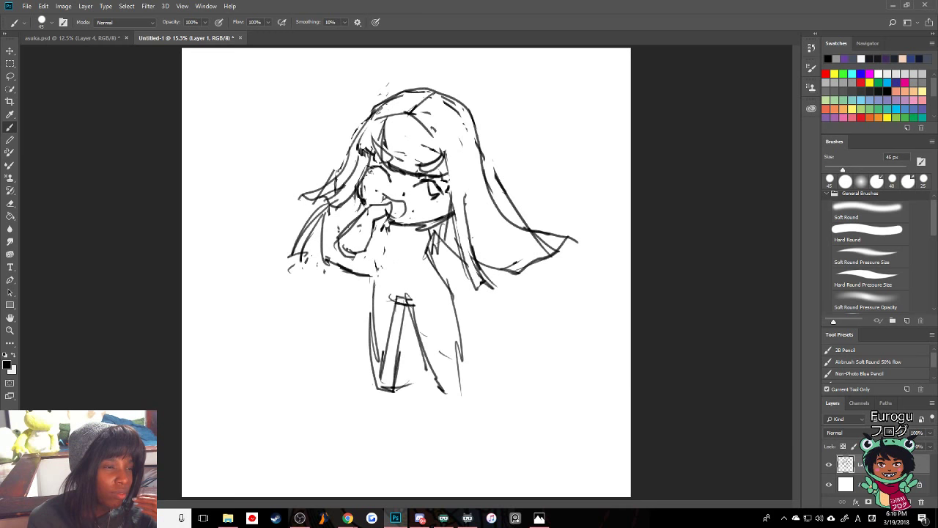
- Draw a small nose mark, clear the stray dot beside it, and strengthen the mouth outline and the open eye
drag(398, 191, 398, 195)
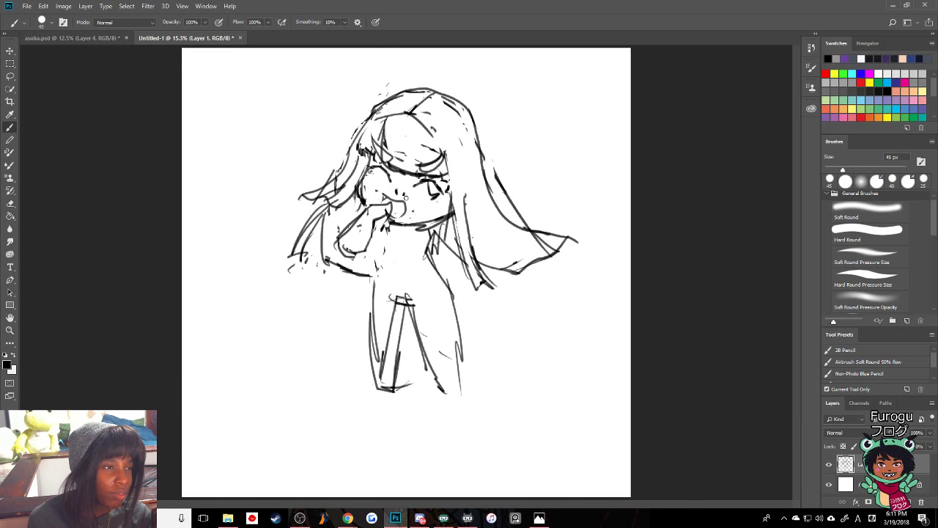
key(.)
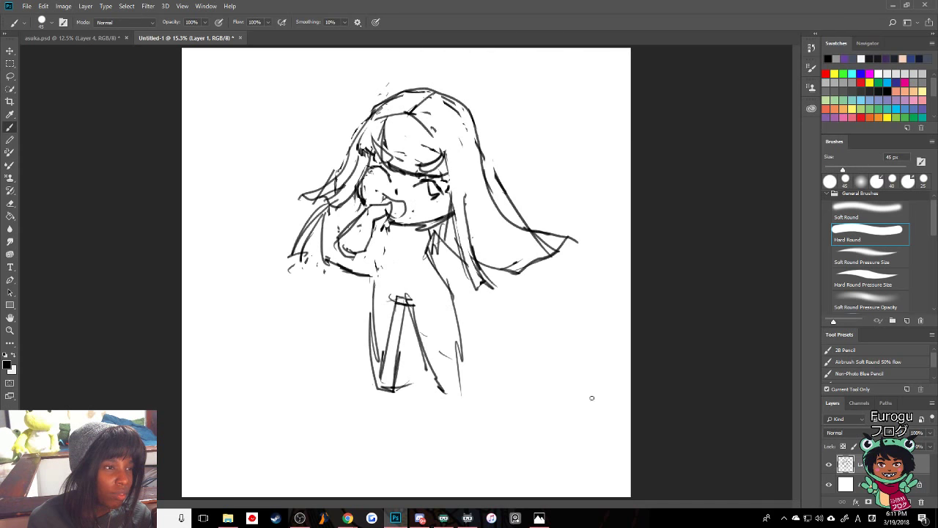
mouse_move(384, 195)
mouse_down()
mouse_move(409, 211)
mouse_move(435, 193)
mouse_up()
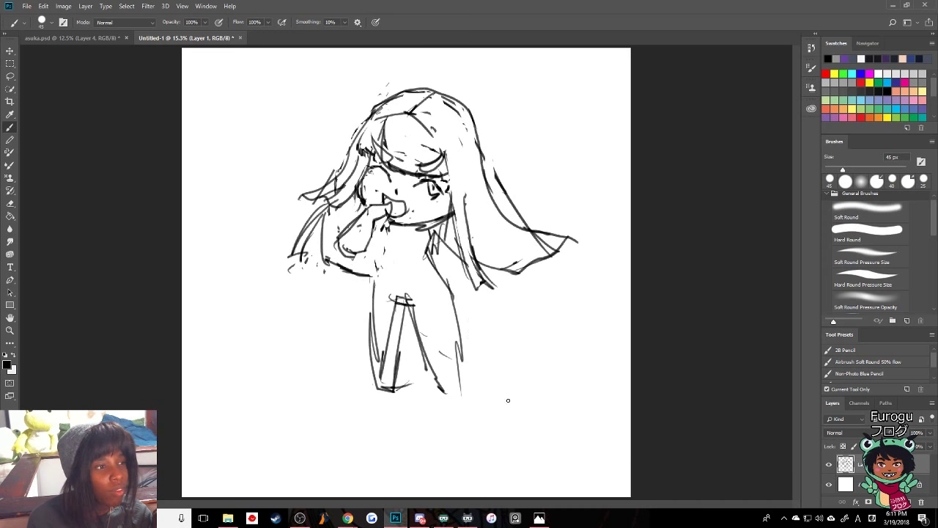
- Erase the upper arm's rough outline and redraw it as a smooth curve around the elbow to the torso
mouse_move(335, 241)
mouse_down()
mouse_move(324, 261)
mouse_move(336, 230)
mouse_move(322, 256)
mouse_move(372, 276)
mouse_up()
key(period)
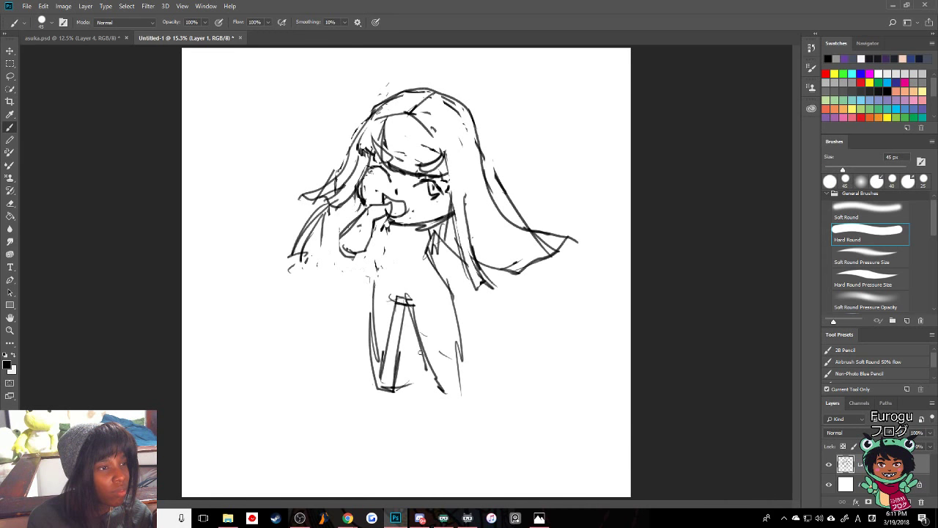
mouse_move(339, 205)
mouse_down()
mouse_move(315, 241)
mouse_move(323, 261)
mouse_move(371, 280)
mouse_up()
drag(338, 266, 370, 278)
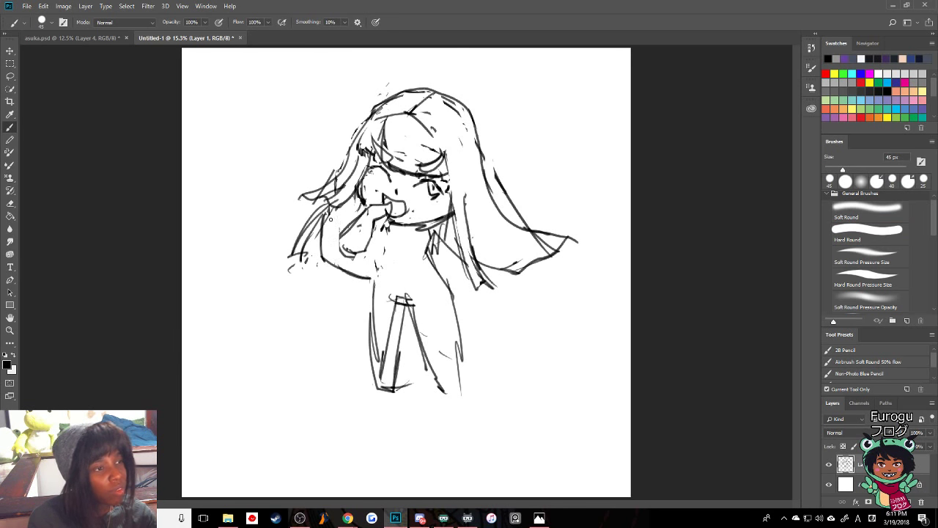
- Undo the last arm strokes and redraw the raised arm's outer outline down around the elbow toward the torso
key(ctrl+alt+z)
key(ctrl+alt+z)
key(ctrl+alt+z)
mouse_move(339, 203)
mouse_down()
mouse_move(325, 261)
mouse_move(363, 278)
mouse_up()
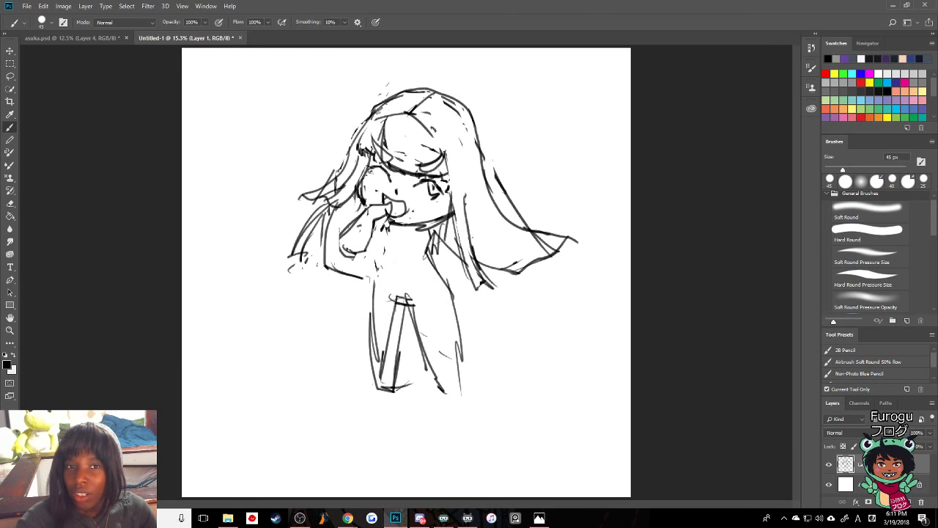
key(alt+Tab)
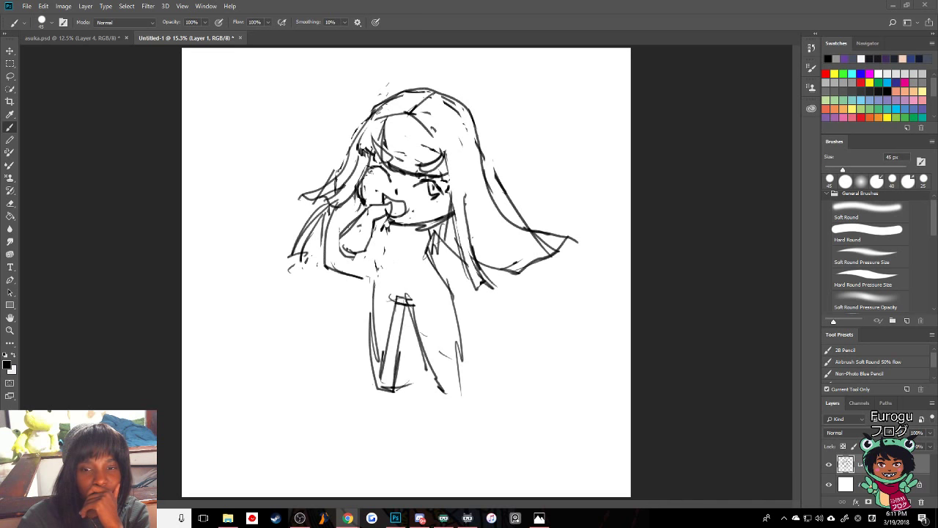
- Redraw the hair beside the open eye as a short curved side lock and erase the long strands hanging below it
click(461, 188)
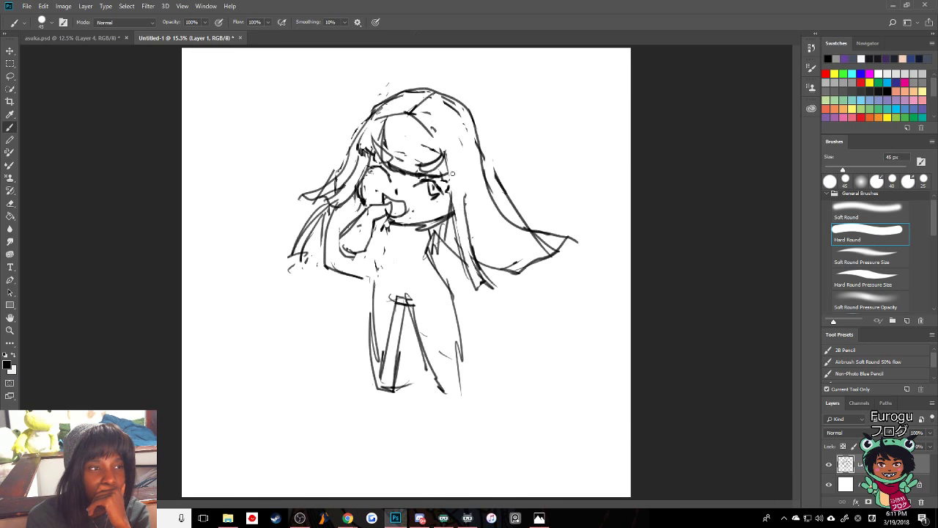
drag(466, 219, 447, 184)
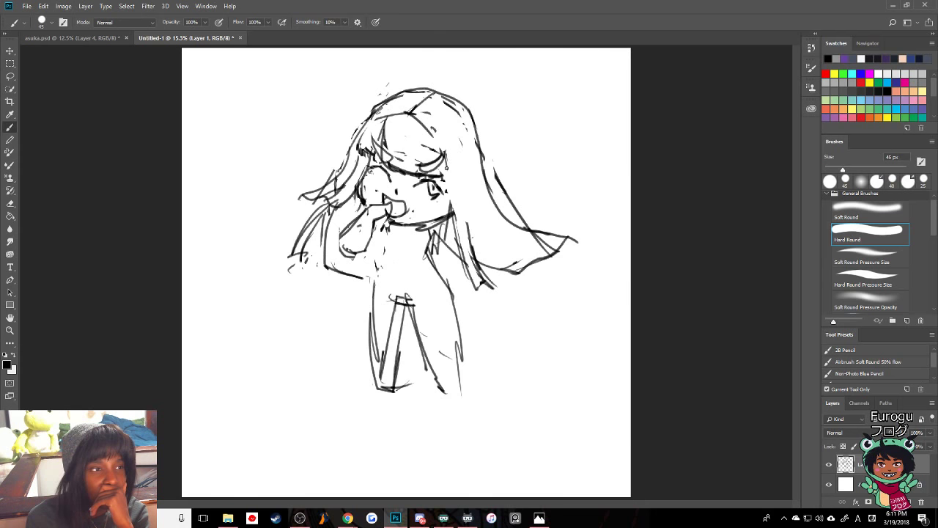
mouse_move(445, 165)
mouse_down()
mouse_move(451, 217)
mouse_move(468, 184)
mouse_move(463, 208)
mouse_up()
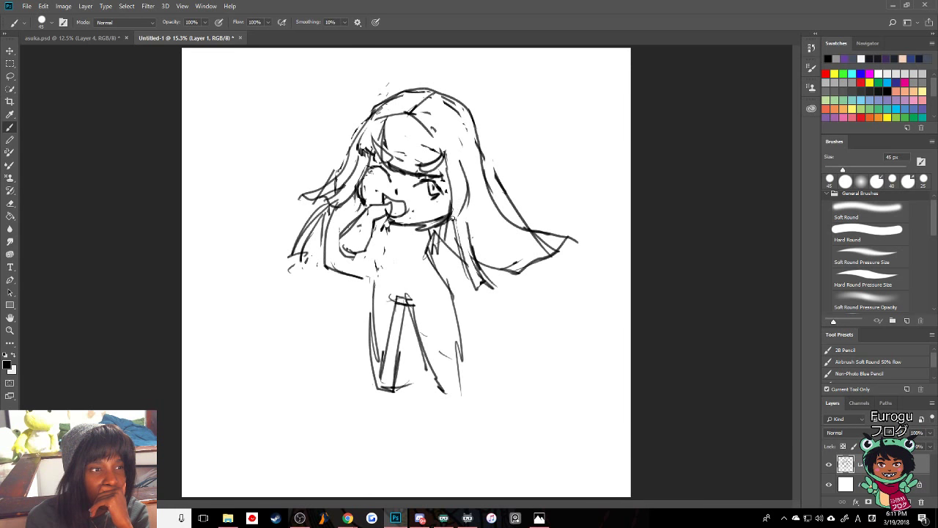
mouse_move(453, 219)
mouse_down()
mouse_move(451, 206)
mouse_move(440, 216)
mouse_move(463, 168)
mouse_up()
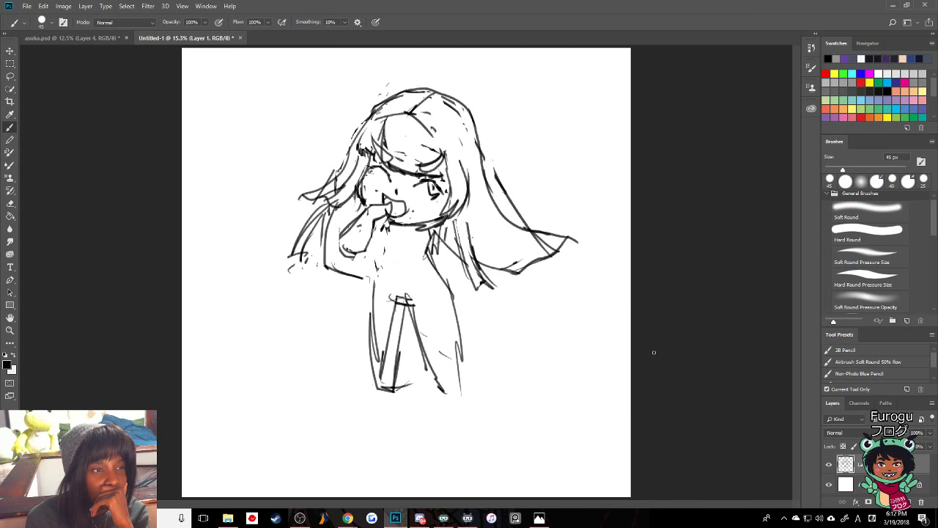
mouse_move(469, 239)
mouse_down()
mouse_move(474, 278)
mouse_move(460, 251)
mouse_move(486, 283)
mouse_move(457, 245)
mouse_move(495, 289)
mouse_up()
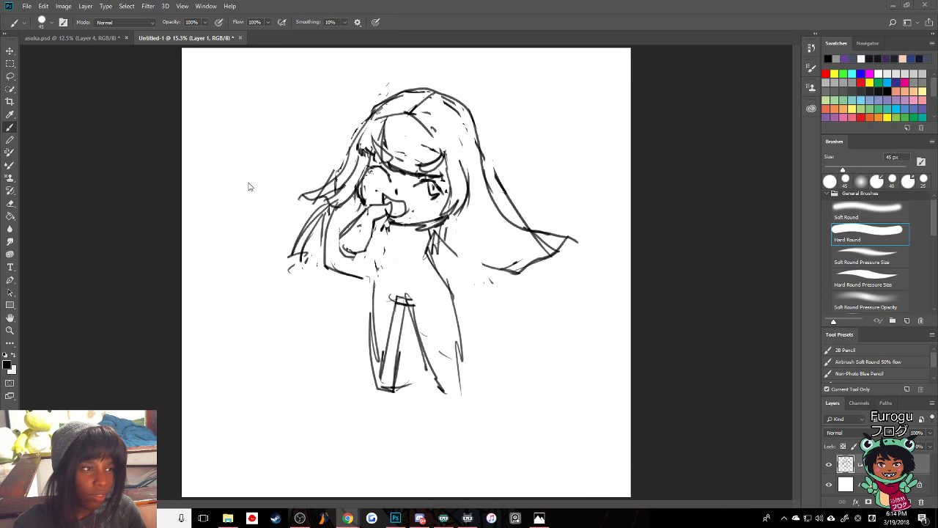
- Remove the strand line crossing the forehead and touch up the fringe tips above the closed eye
click(132, 180)
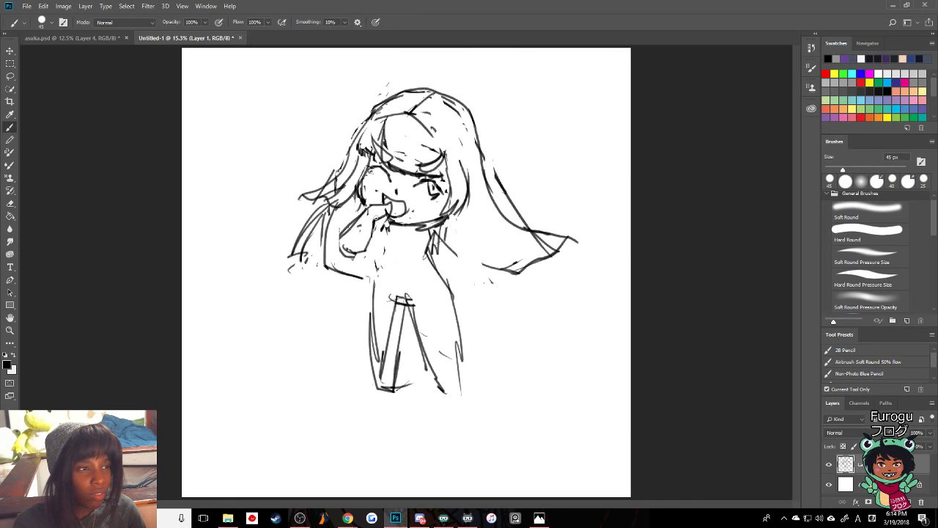
click(868, 232)
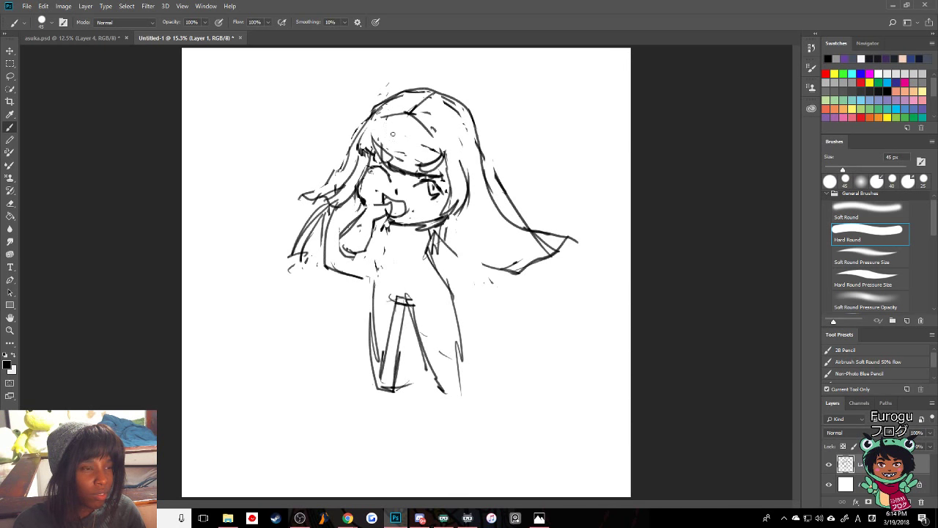
right_click(677, 314)
click(377, 151)
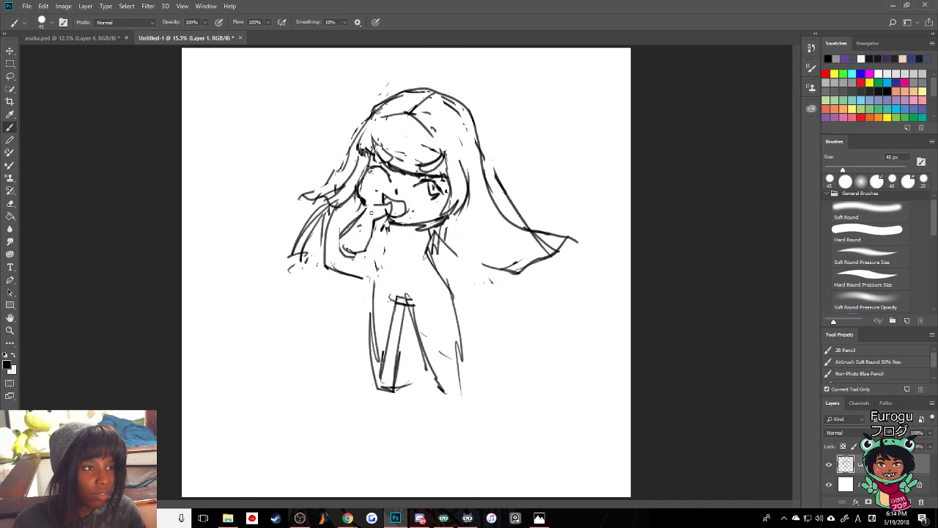
- Try to redraw the hand at the mouth and the forearm below it, and undo the strokes
drag(372, 213, 390, 196)
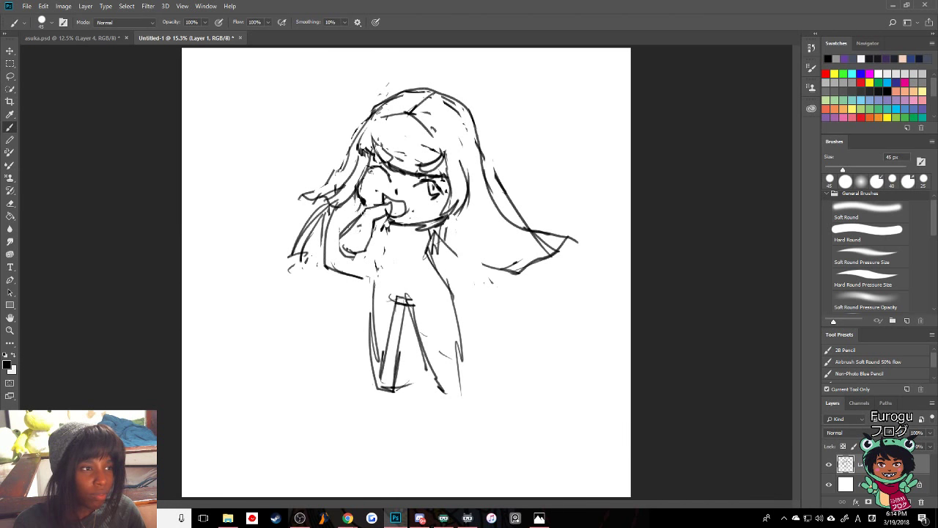
mouse_move(364, 220)
mouse_down()
mouse_move(356, 208)
mouse_move(378, 217)
mouse_move(375, 226)
mouse_up()
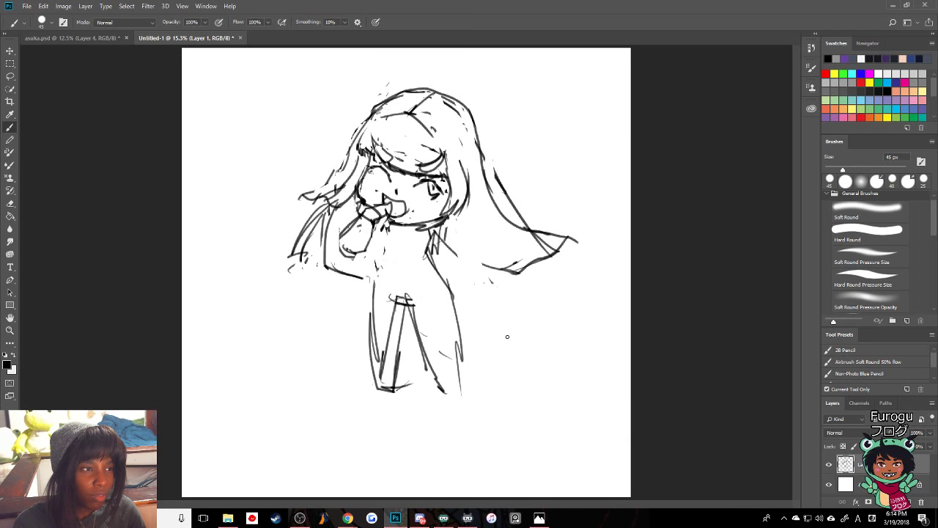
key(ctrl+z)
drag(358, 203, 373, 219)
click(870, 233)
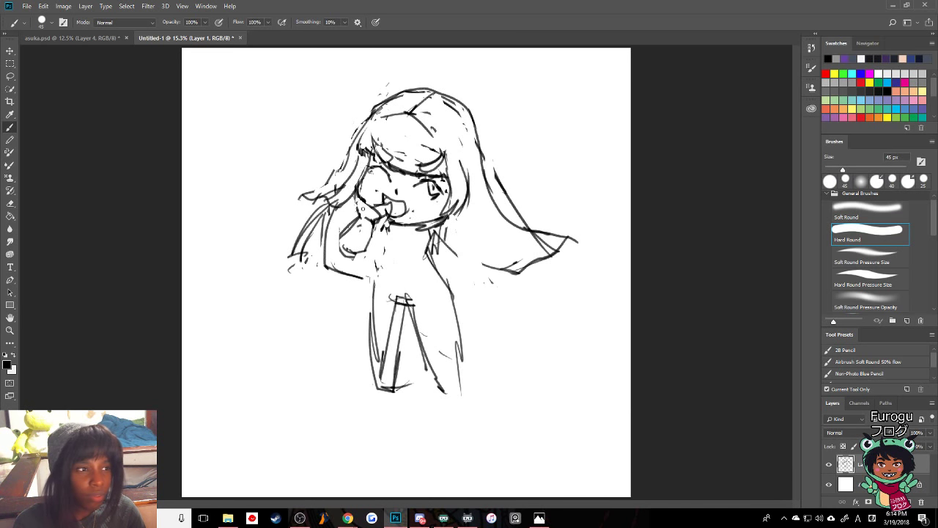
mouse_move(358, 200)
mouse_down()
mouse_move(360, 217)
mouse_move(380, 215)
mouse_move(348, 228)
mouse_move(341, 248)
mouse_move(351, 253)
mouse_up()
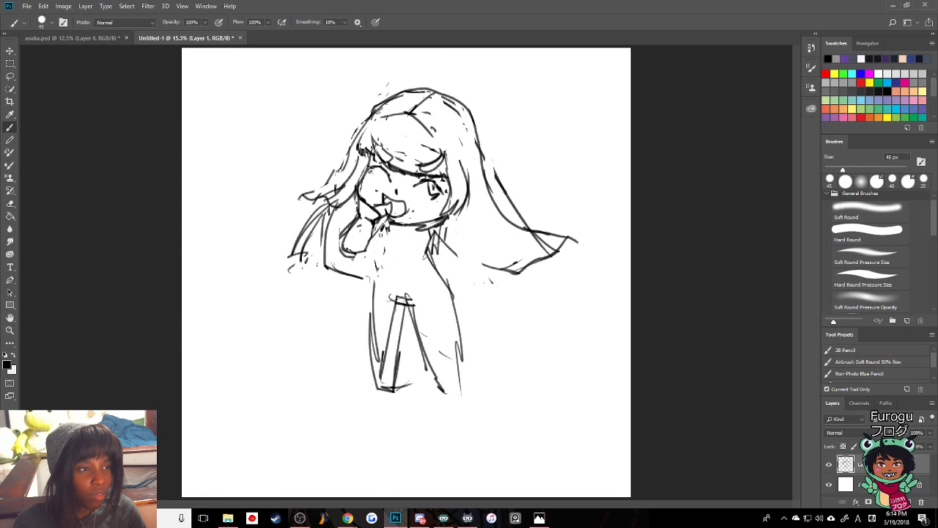
key(ctrl+z)
key(ctrl+z)
key(ctrl+z)
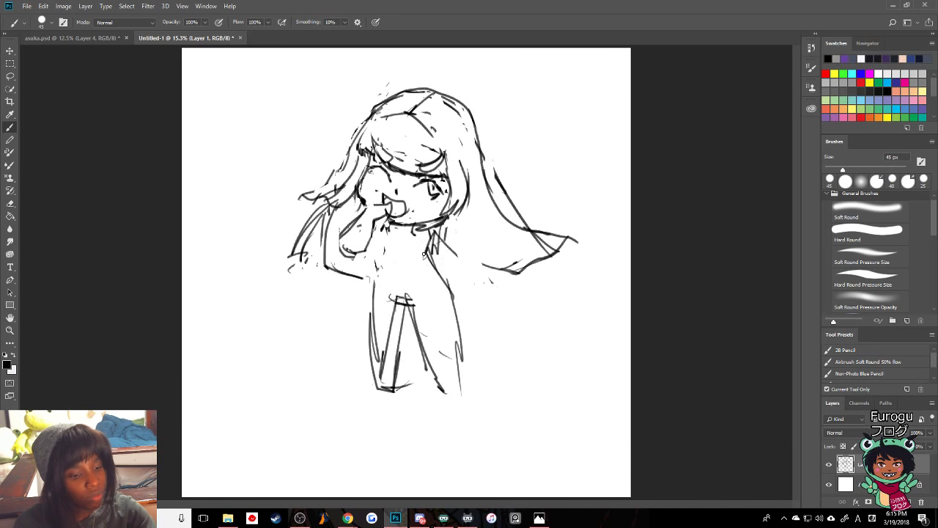
- Lasso the torso and legs, move them slightly down and toward the raised-arm side, and deselect
key(l)
mouse_move(391, 235)
mouse_down()
mouse_move(348, 323)
mouse_move(414, 427)
mouse_move(490, 301)
mouse_move(454, 274)
mouse_move(484, 245)
mouse_move(432, 230)
mouse_up()
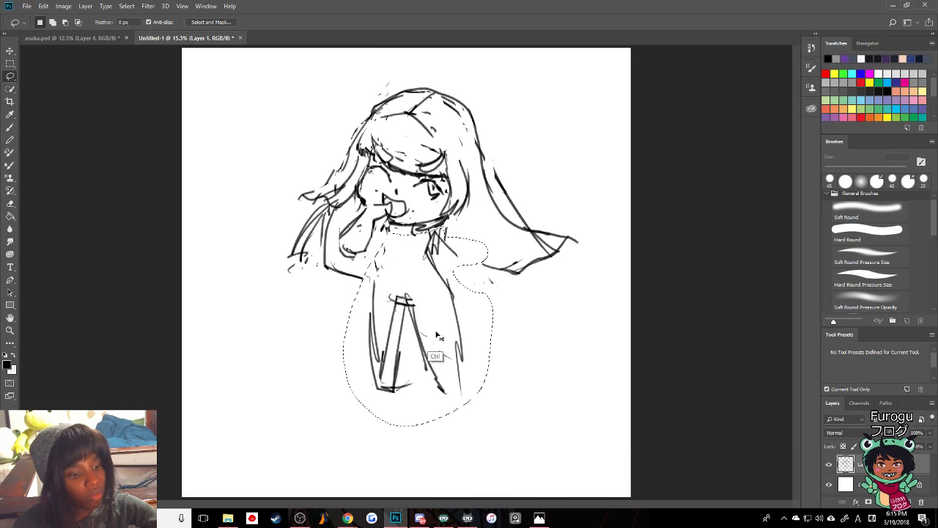
key(ctrl+t)
drag(423, 286, 415, 307)
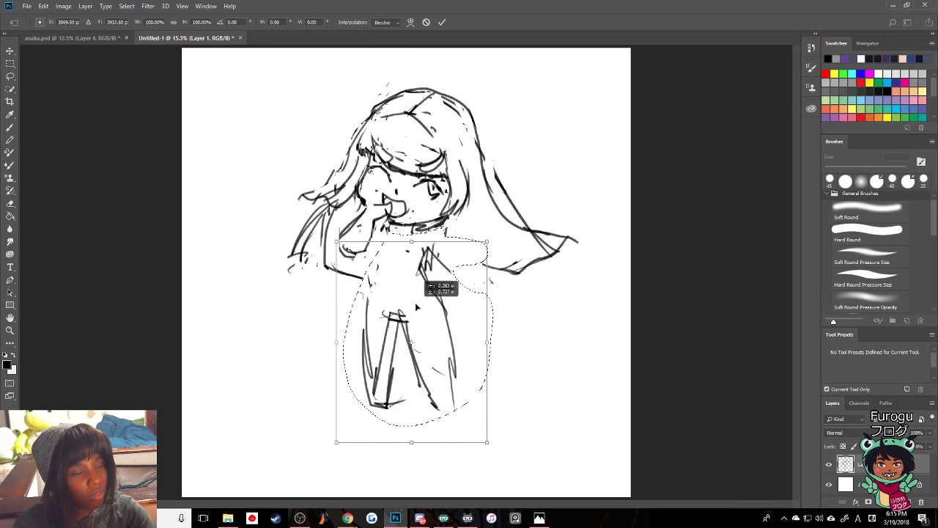
key(Return)
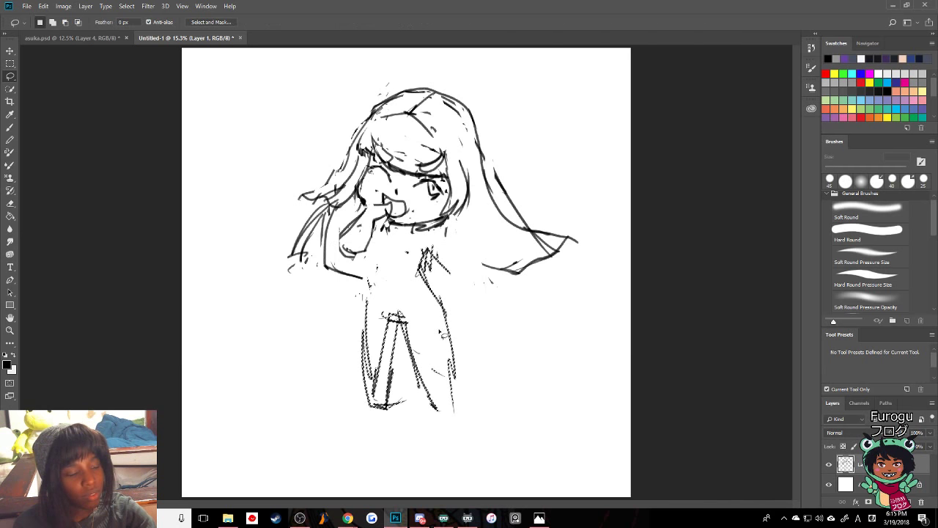
key(ctrl)
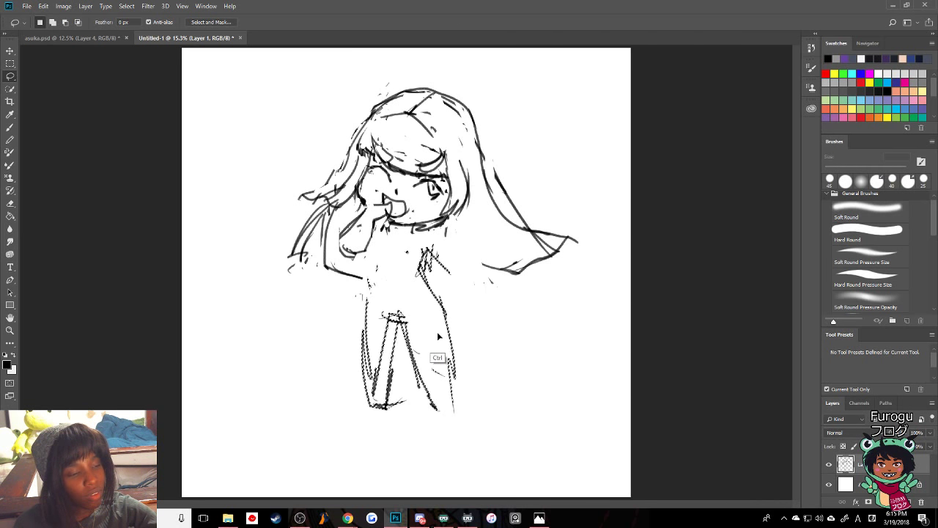
key(ctrl+d)
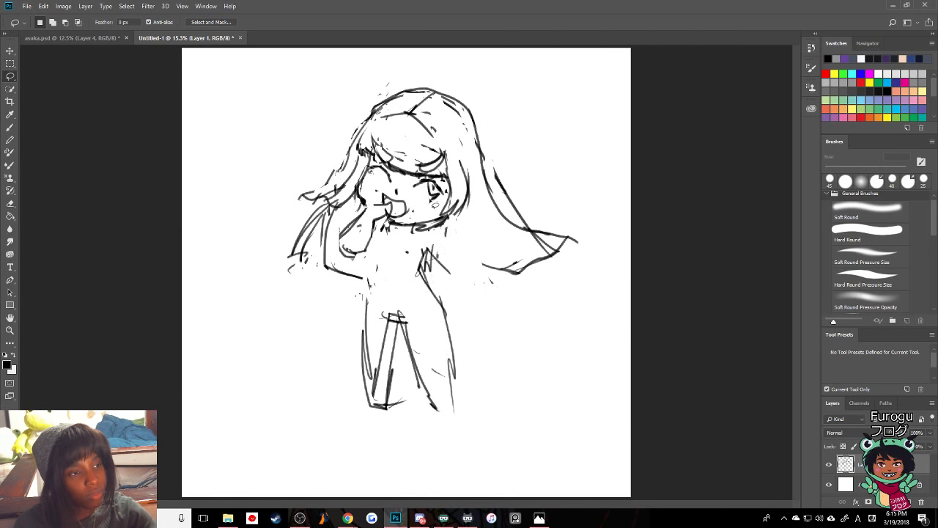
- Sketch the other arm reaching outward from the shoulder below the long hair, ending in a rounded hand shape
key(b)
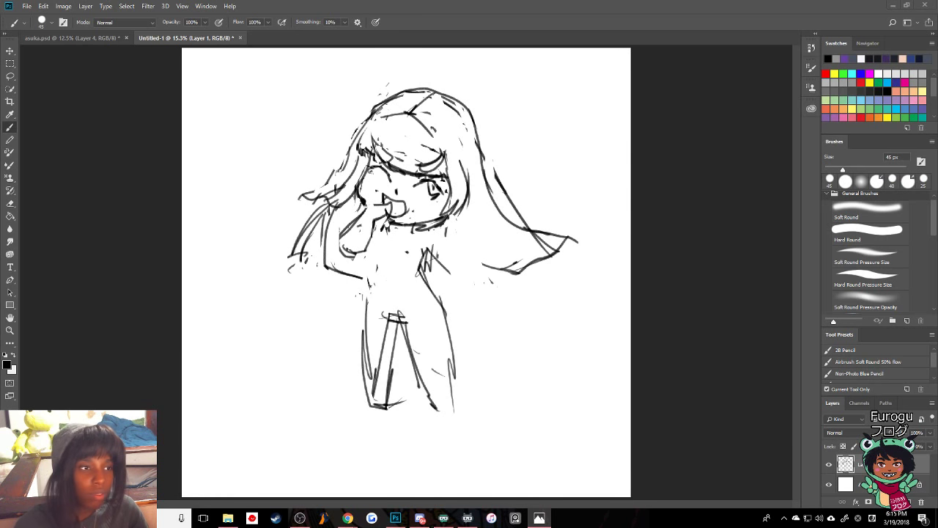
drag(437, 228, 490, 283)
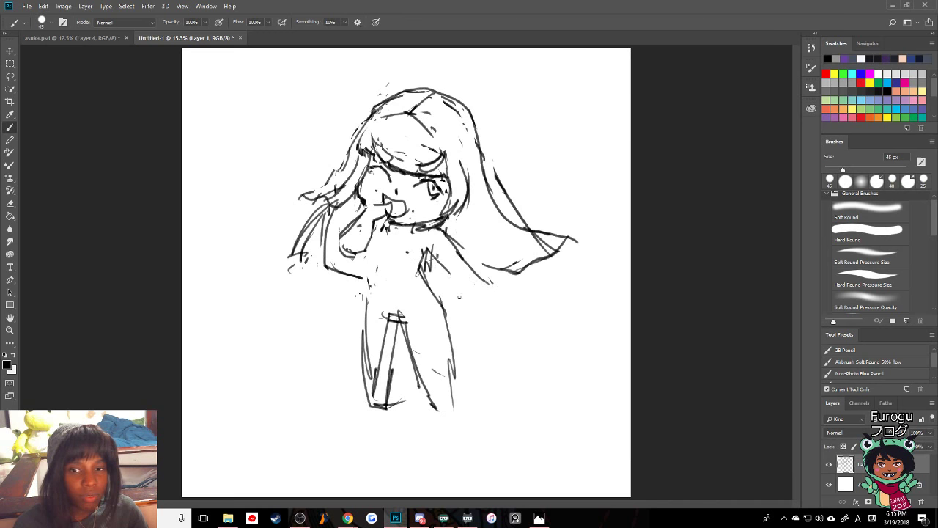
mouse_move(440, 265)
mouse_down()
mouse_move(469, 301)
mouse_move(506, 305)
mouse_move(516, 294)
mouse_move(500, 283)
mouse_move(511, 277)
mouse_up()
mouse_move(509, 280)
mouse_down()
mouse_move(485, 289)
mouse_move(508, 280)
mouse_move(504, 300)
mouse_move(472, 301)
mouse_move(491, 289)
mouse_up()
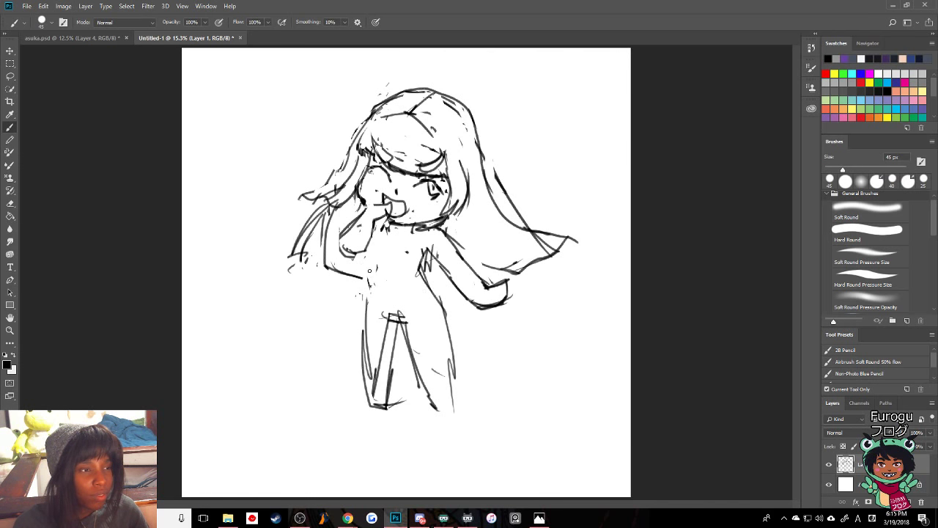
- Draw the torso's side contour below the raised arm, curving from the neck through the waist to the hip
drag(377, 241, 360, 343)
drag(368, 306, 364, 370)
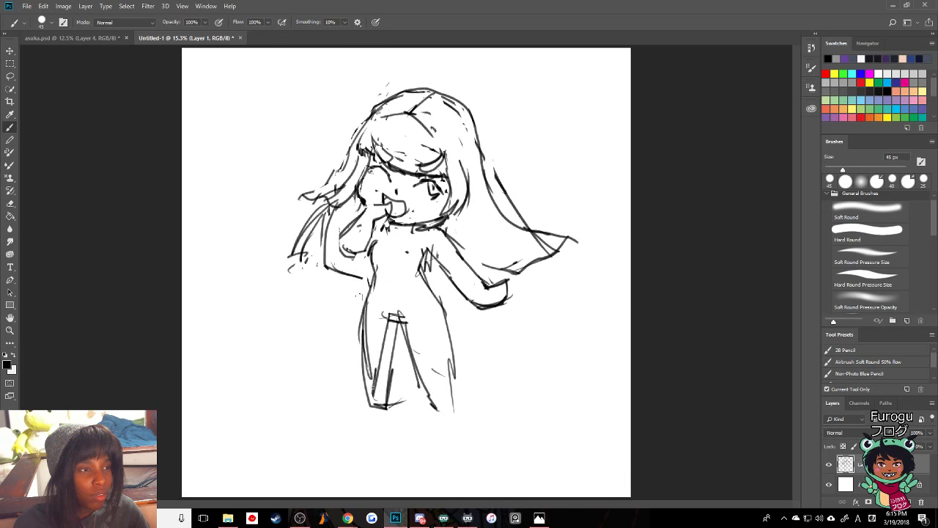
drag(378, 233, 376, 242)
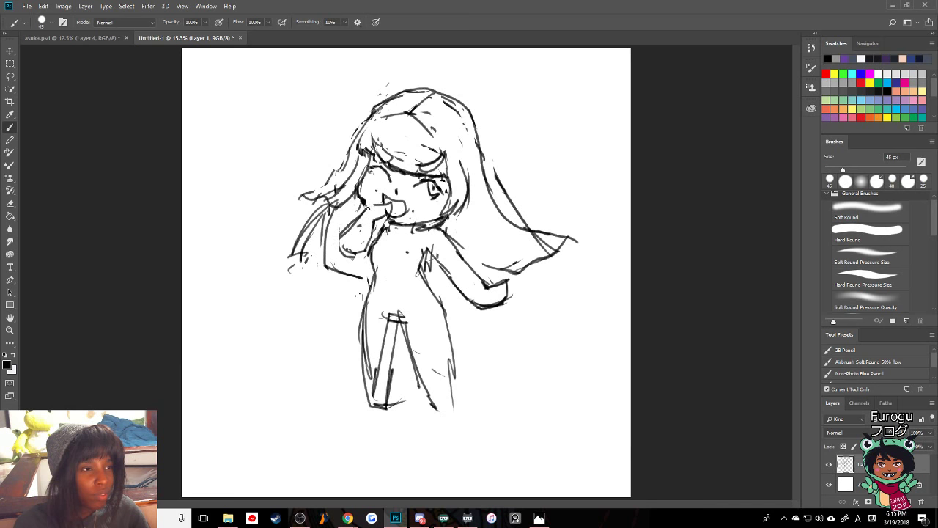
- Redraw the raised forearm from the hand at the mouth down to a closed lower edge
drag(381, 202, 343, 243)
mouse_move(344, 241)
mouse_down()
mouse_move(337, 258)
mouse_move(350, 259)
mouse_up()
mouse_move(377, 229)
mouse_down()
mouse_move(357, 193)
mouse_move(364, 209)
mouse_up()
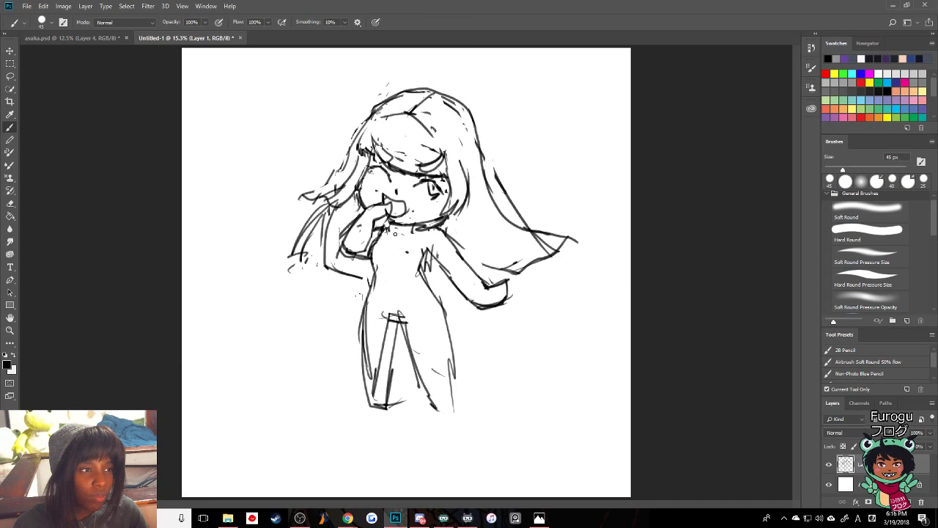
- Try a small round ornament at the base of the neck, and undo it
mouse_move(391, 235)
mouse_down()
mouse_move(399, 230)
mouse_move(399, 242)
mouse_up()
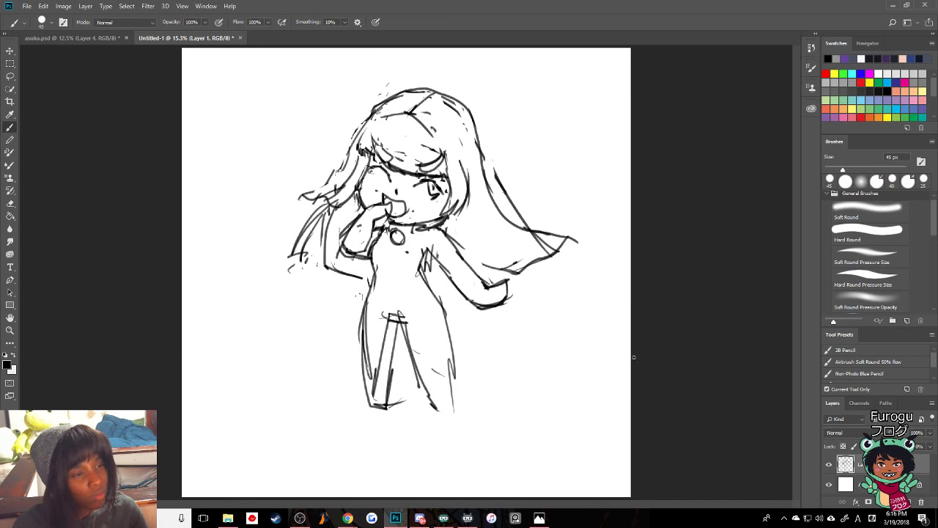
key(ctrl+alt+z)
key(ctrl+alt+z)
key(ctrl+alt+z)
- Try sketching a bow with a collar and two hanging tails on the chest, and undo it
click(870, 234)
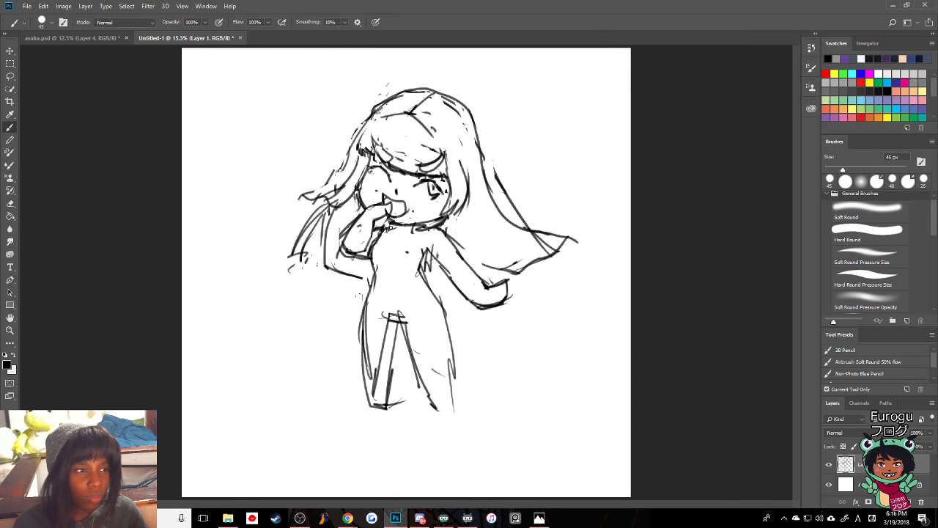
mouse_move(397, 228)
mouse_down()
mouse_move(382, 241)
mouse_move(421, 233)
mouse_move(402, 235)
mouse_move(377, 268)
mouse_move(389, 273)
mouse_up()
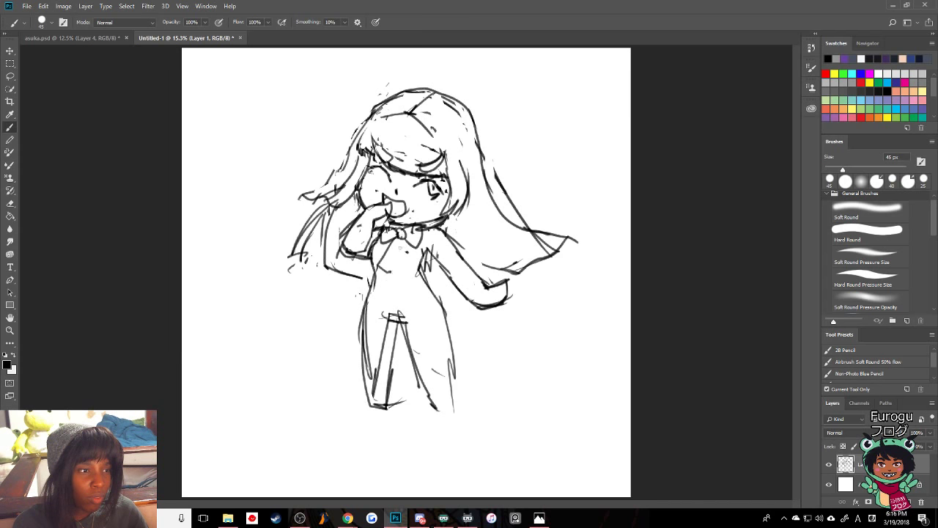
drag(393, 239, 396, 272)
mouse_move(402, 239)
mouse_down()
mouse_move(412, 273)
mouse_move(421, 268)
mouse_up()
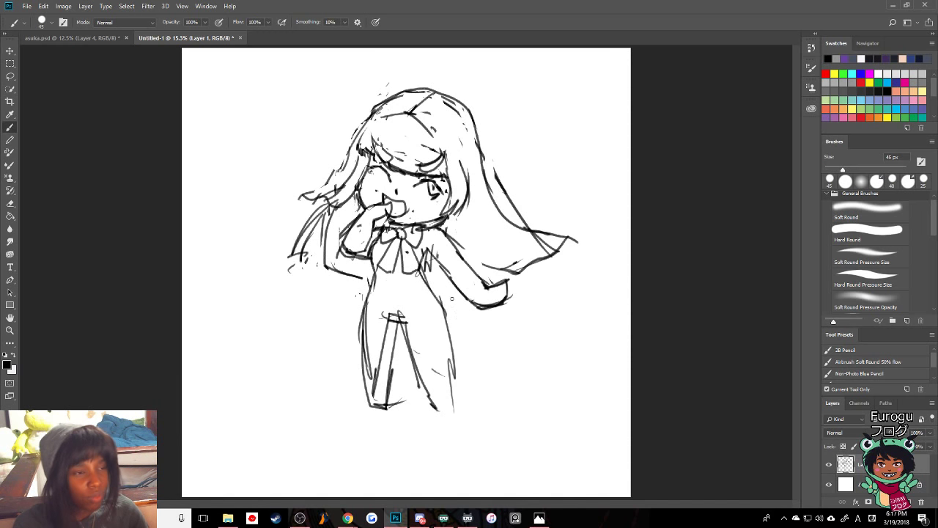
key(ctrl+alt+z)
key(ctrl+alt+z)
key(ctrl+alt+z)
key(ctrl+alt+z)
key(ctrl+alt+z)
key(ctrl+z)
key(ctrl+z)
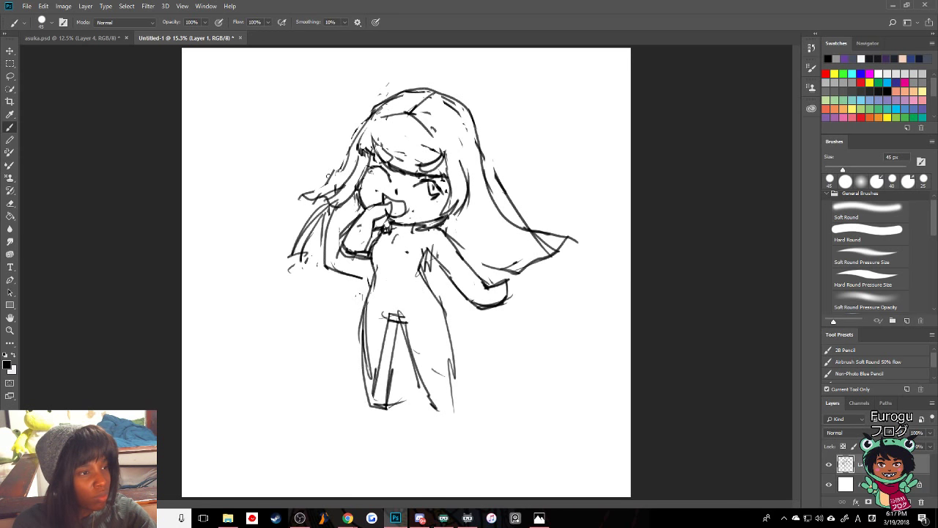
- Clean up the raised forearm's lower edge and strengthen the torso outline along both sides of the waist
mouse_move(348, 230)
mouse_down()
mouse_move(344, 222)
mouse_move(339, 250)
mouse_move(360, 257)
mouse_up()
key(period)
key(ctrl+z)
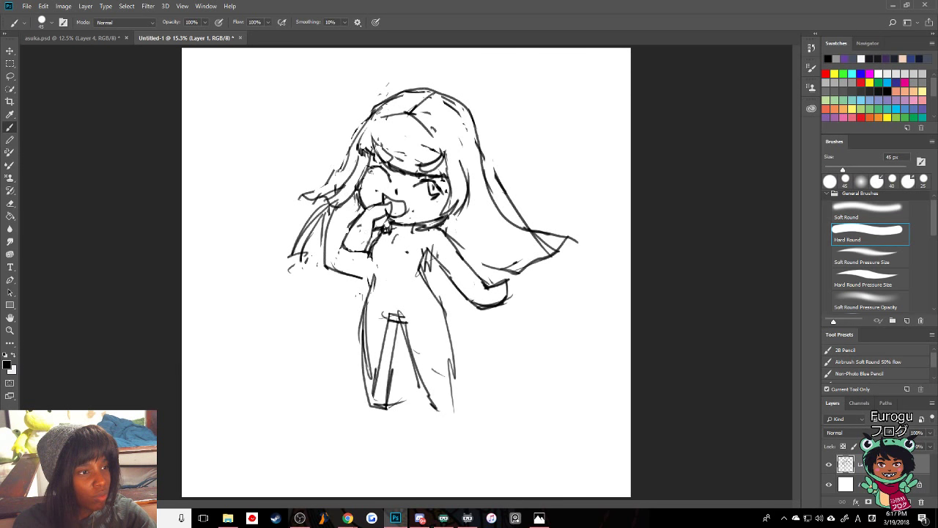
mouse_move(372, 249)
mouse_down()
mouse_move(376, 276)
mouse_move(359, 307)
mouse_move(359, 338)
mouse_up()
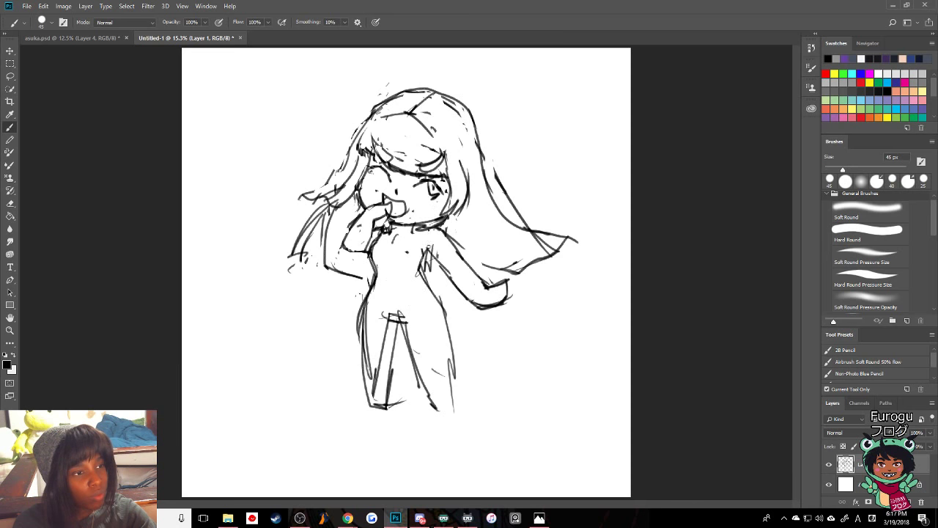
drag(426, 246, 432, 290)
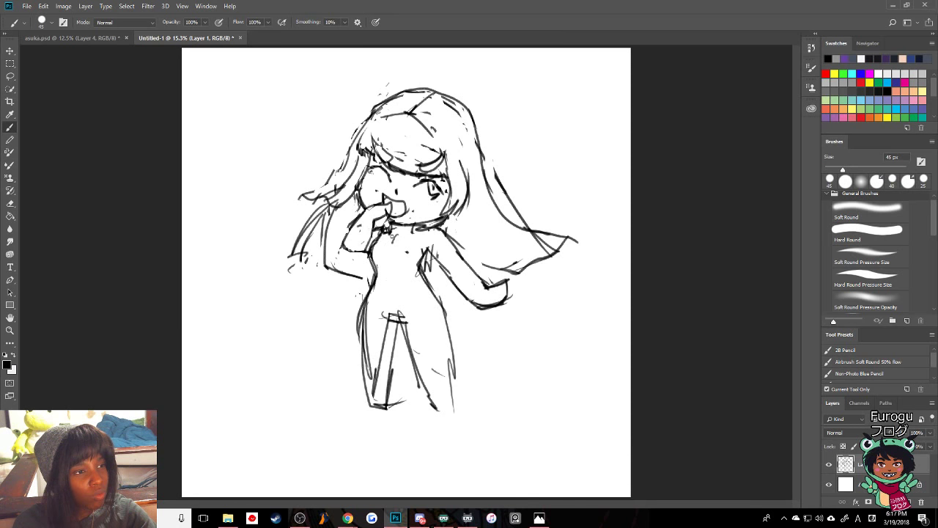
- Sketch a bow at the neck with a small central knot, two loops and two short hanging tails
mouse_move(394, 233)
mouse_down()
mouse_move(395, 243)
mouse_move(420, 235)
mouse_move(404, 249)
mouse_move(384, 224)
mouse_move(376, 232)
mouse_move(387, 251)
mouse_move(393, 243)
mouse_up()
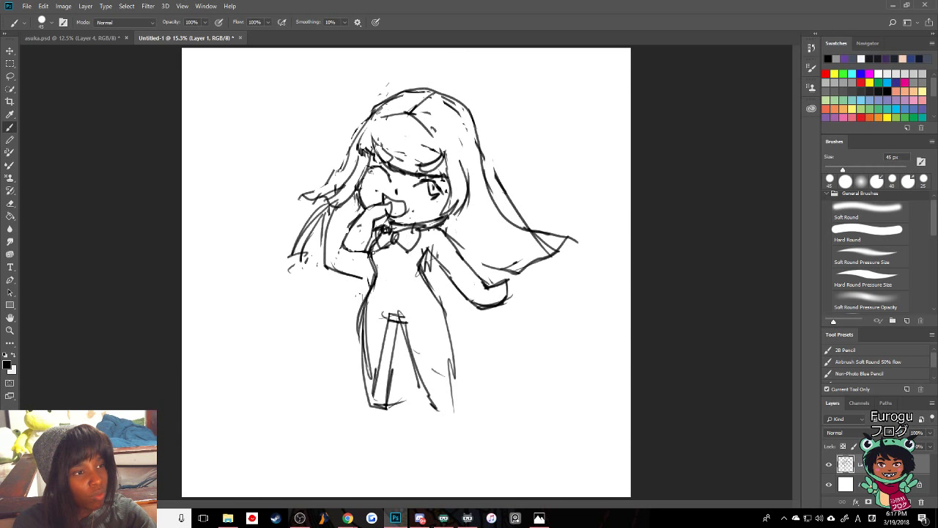
mouse_move(395, 240)
mouse_down()
mouse_move(381, 261)
mouse_move(400, 265)
mouse_move(410, 254)
mouse_move(410, 264)
mouse_up()
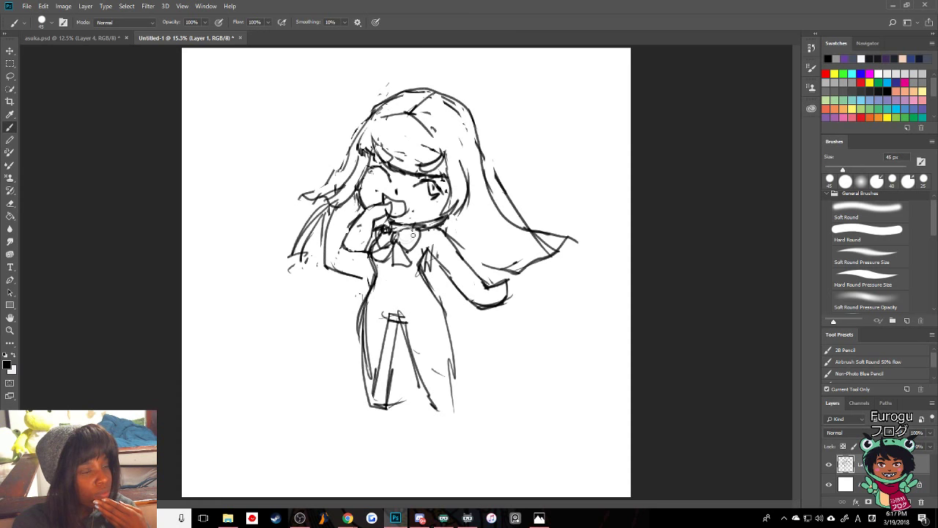
key(.)
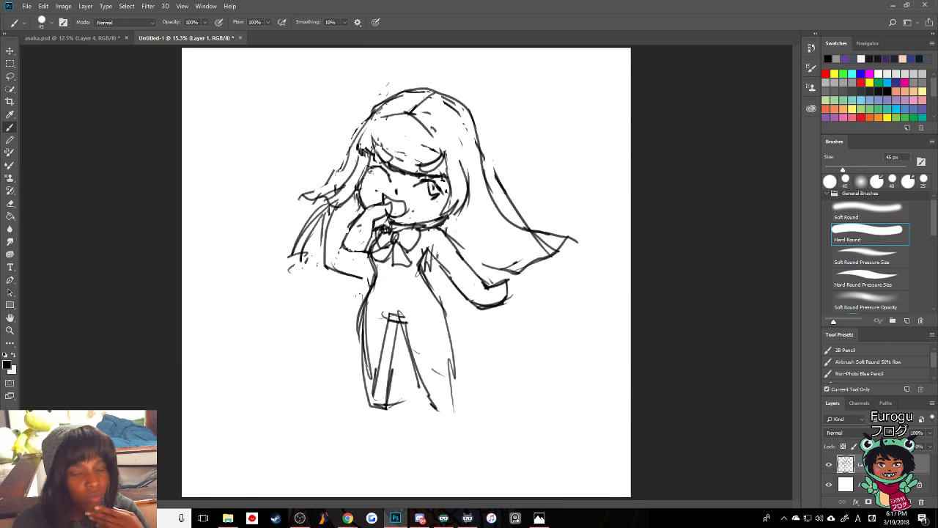
- Sketch a short open jacket with front edges curving from below the bow to both sides of the waist, and clean up its lower corner
mouse_move(393, 266)
mouse_down()
mouse_move(375, 298)
mouse_move(365, 298)
mouse_up()
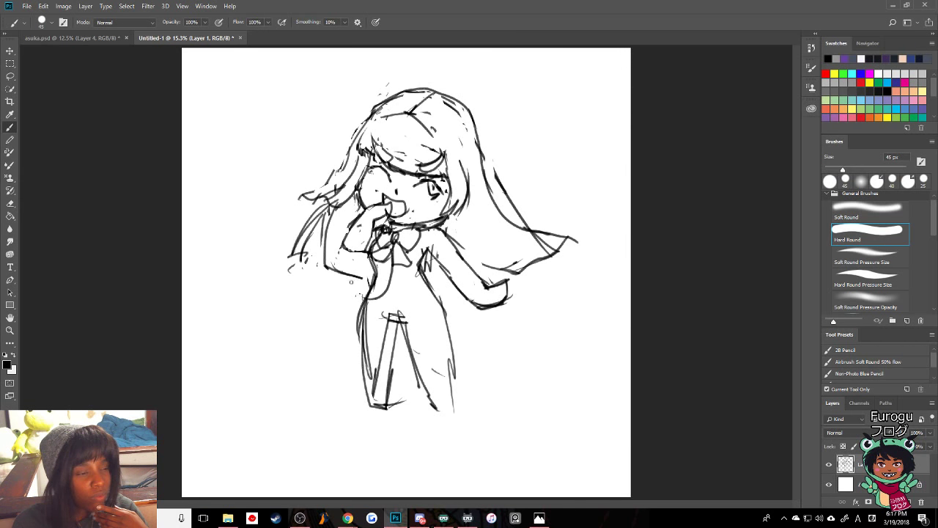
mouse_move(371, 259)
mouse_down()
mouse_move(353, 295)
mouse_move(371, 302)
mouse_up()
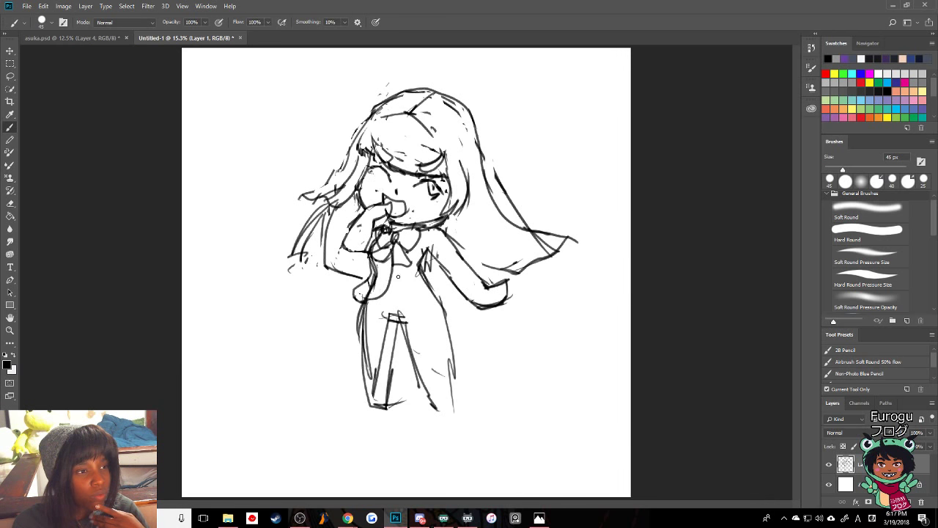
mouse_move(392, 268)
mouse_down()
mouse_move(399, 297)
mouse_move(433, 299)
mouse_up()
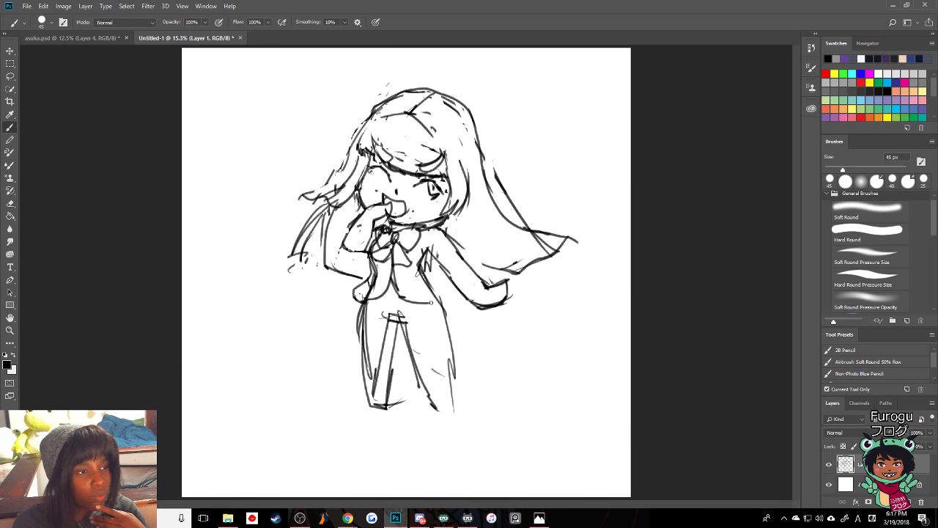
key(alt+Tab)
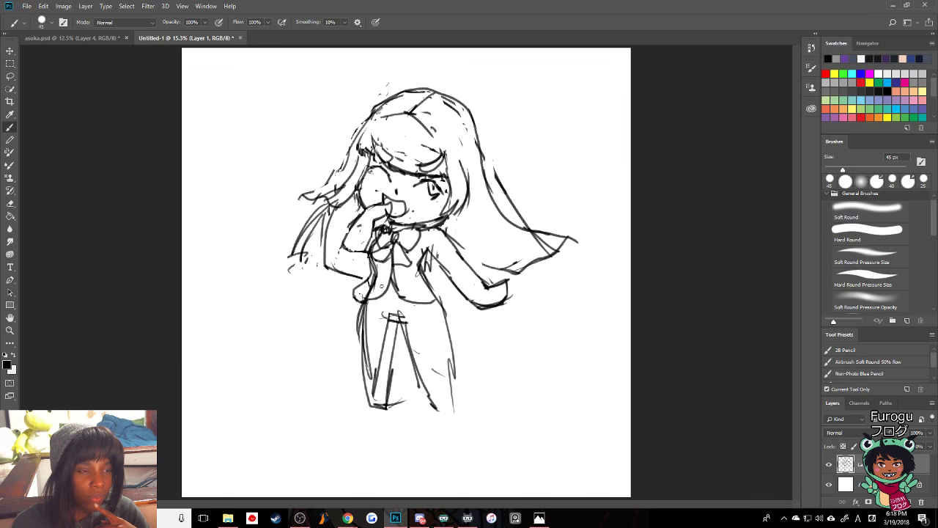
mouse_move(391, 252)
mouse_down()
mouse_move(385, 289)
mouse_move(372, 297)
mouse_up()
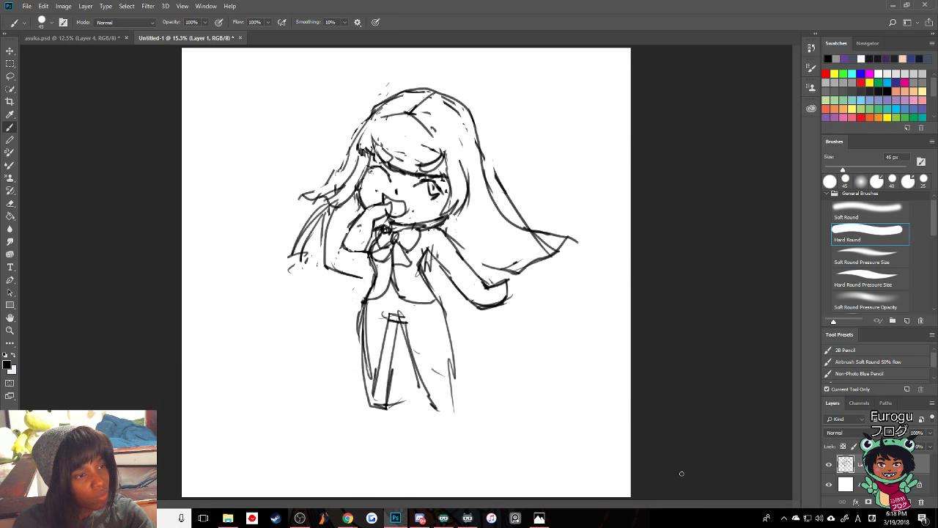
mouse_move(376, 272)
mouse_down()
mouse_move(359, 302)
mouse_move(367, 289)
mouse_move(362, 296)
mouse_move(395, 289)
mouse_move(474, 377)
mouse_move(374, 290)
mouse_up()
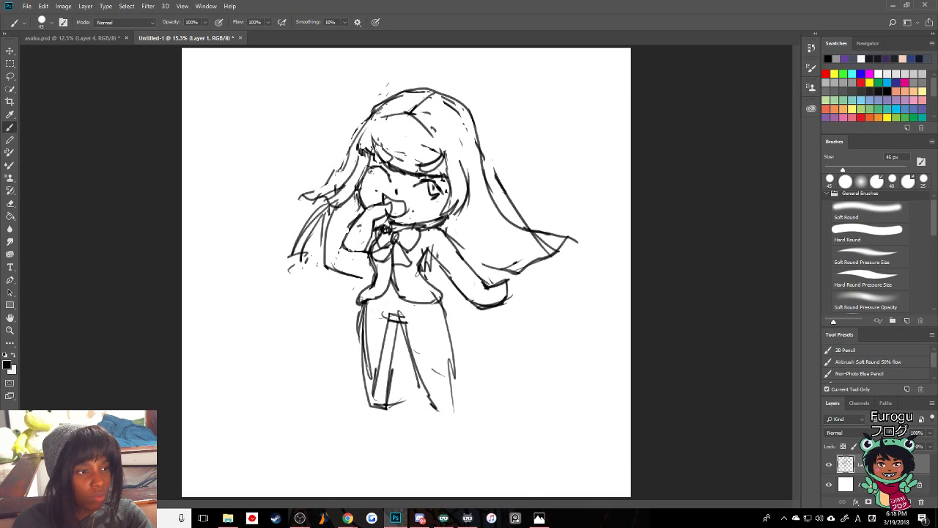
- Sketch a short skirt hem flaring out below the jacket, and undo the half under the outstretched arm
mouse_move(359, 299)
mouse_down()
mouse_move(353, 323)
mouse_move(364, 335)
mouse_move(448, 347)
mouse_up()
key(ctrl+z)
mouse_move(392, 316)
mouse_down()
mouse_move(350, 314)
mouse_move(355, 304)
mouse_move(452, 327)
mouse_move(440, 301)
mouse_move(448, 321)
mouse_up()
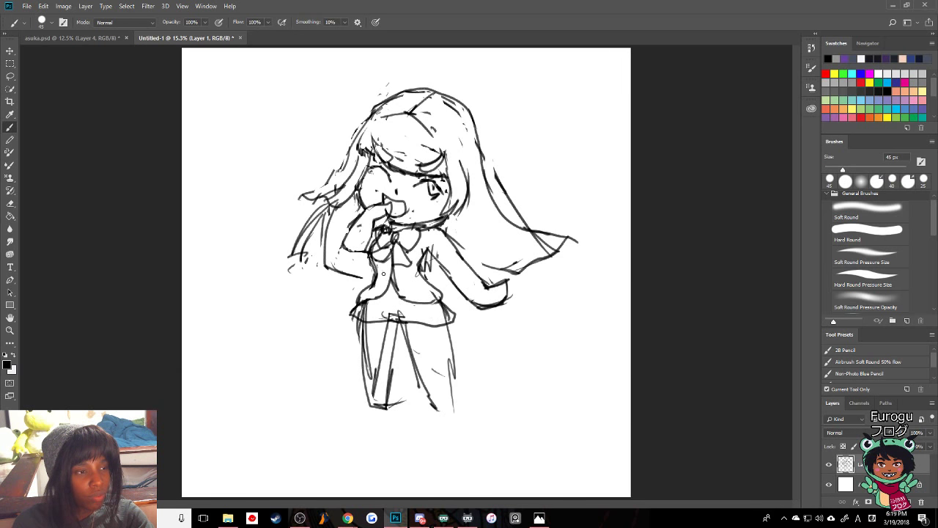
key(ctrl+z)
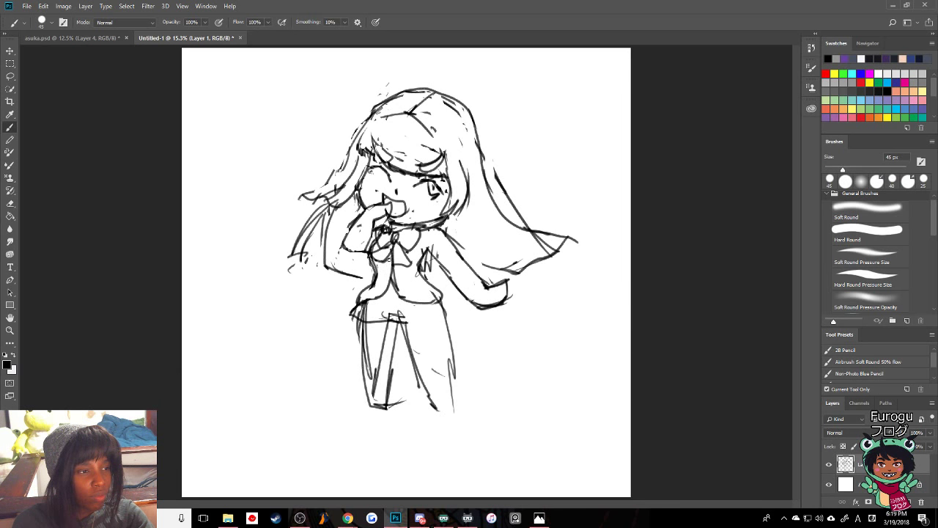
- Add a wavy trim line inside both front edges of the jacket and a small round button on the chest
mouse_move(389, 258)
mouse_down()
mouse_move(378, 292)
mouse_move(361, 292)
mouse_up()
mouse_move(400, 262)
mouse_down()
mouse_move(402, 288)
mouse_move(426, 296)
mouse_move(441, 287)
mouse_up()
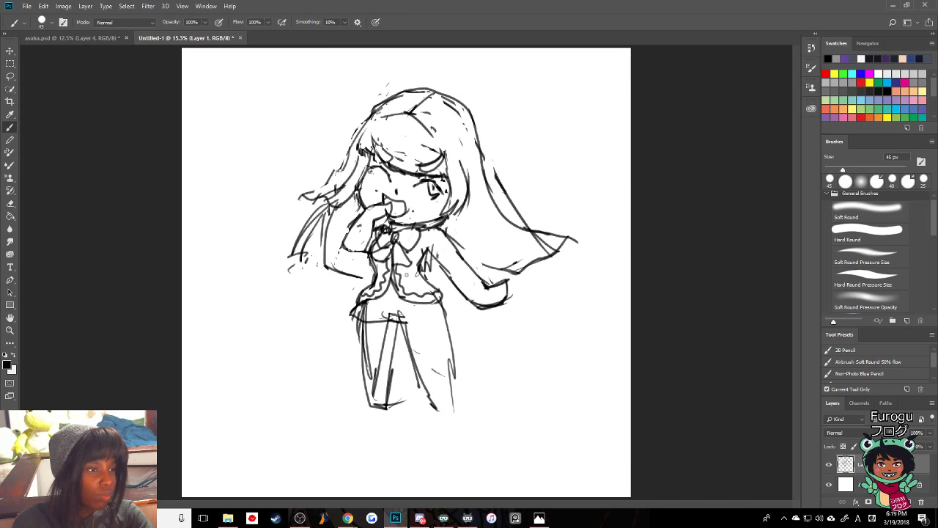
drag(407, 274, 404, 276)
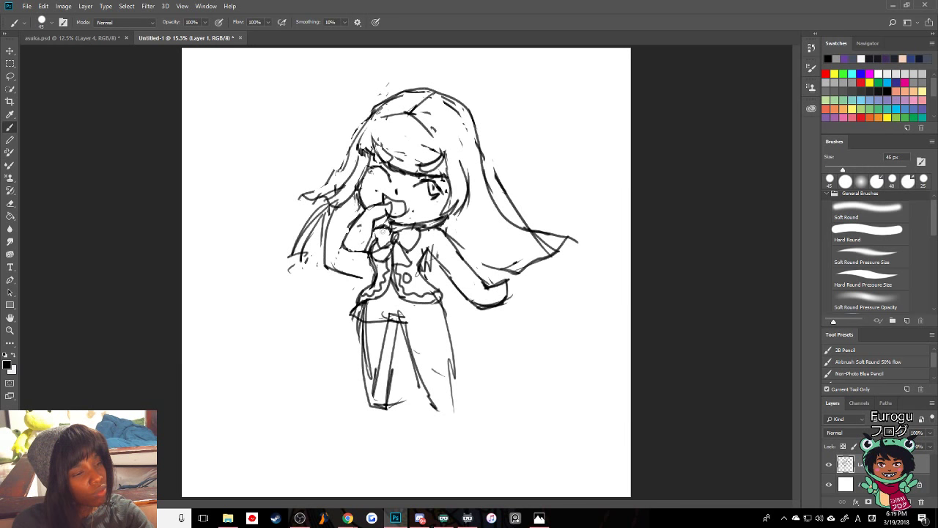
- Clean up the overlapping dark lines on the bow loop beside the raised forearm and redraw the loop
click(870, 234)
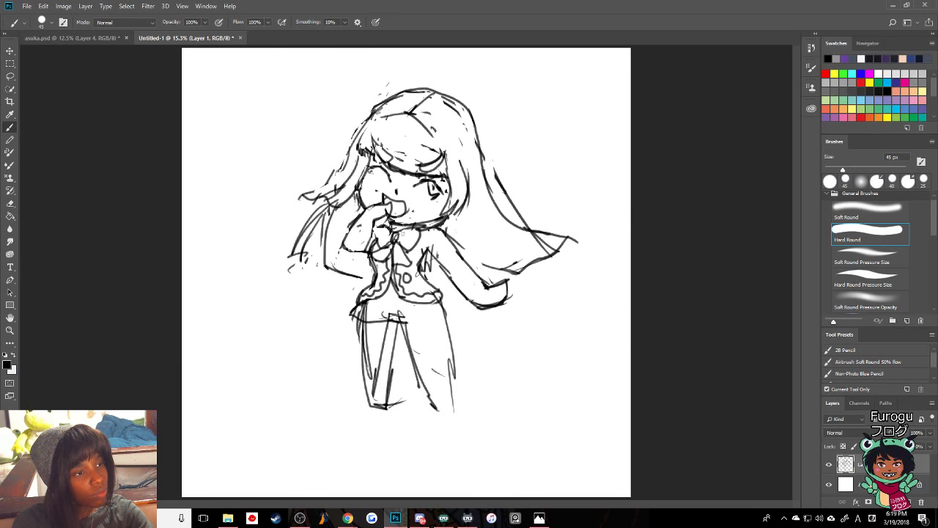
mouse_move(390, 231)
mouse_down()
mouse_move(374, 229)
mouse_move(378, 245)
mouse_up()
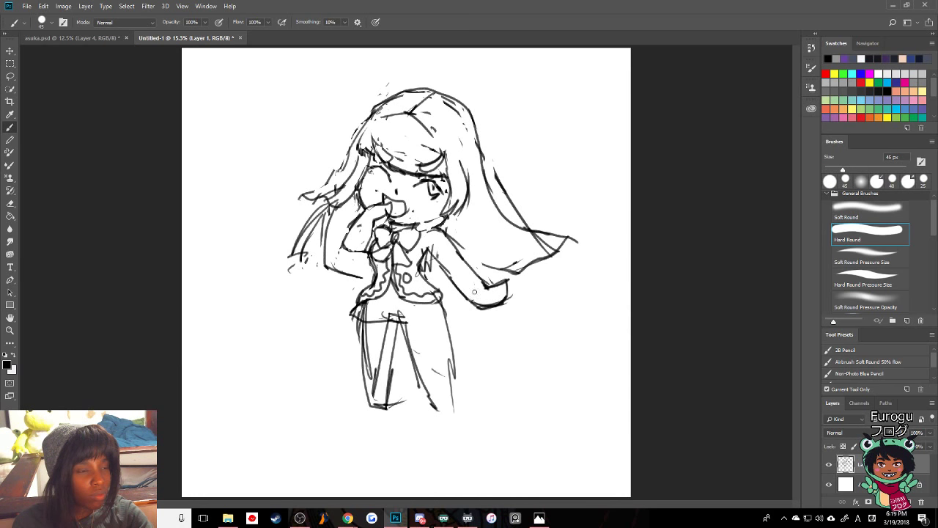
right_click(41, 223)
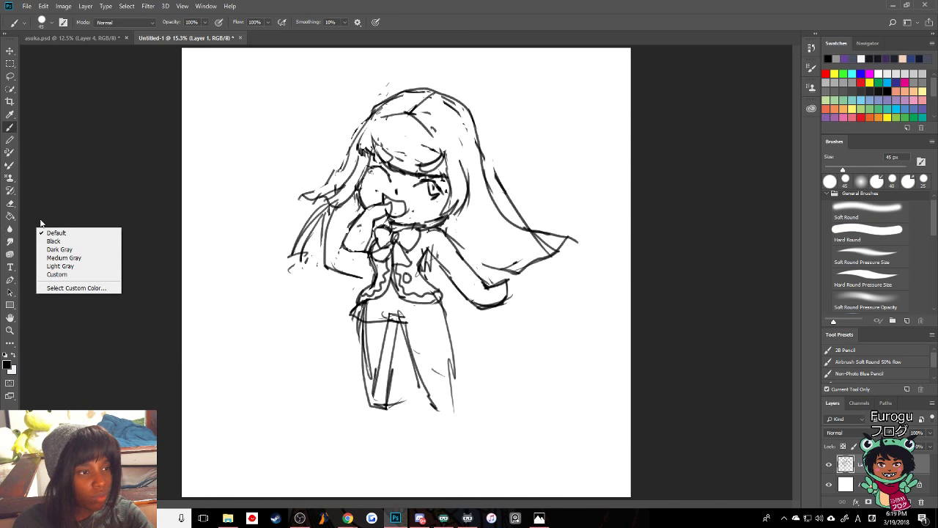
click(162, 166)
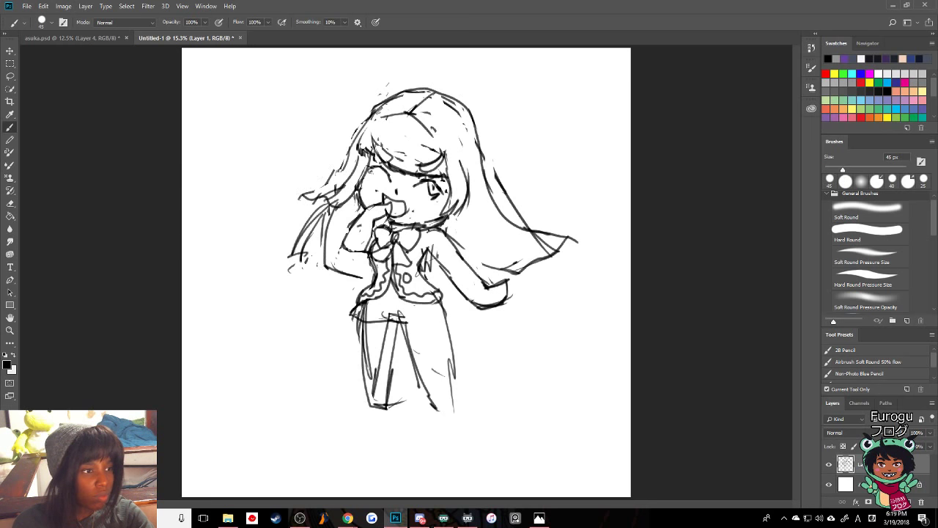
- Complete the flared skirt outline below the jacket and add wavy trim across it and a ruffle along its hem
mouse_move(349, 313)
mouse_down()
mouse_move(356, 326)
mouse_move(346, 315)
mouse_move(407, 326)
mouse_move(450, 323)
mouse_move(457, 313)
mouse_move(446, 327)
mouse_up()
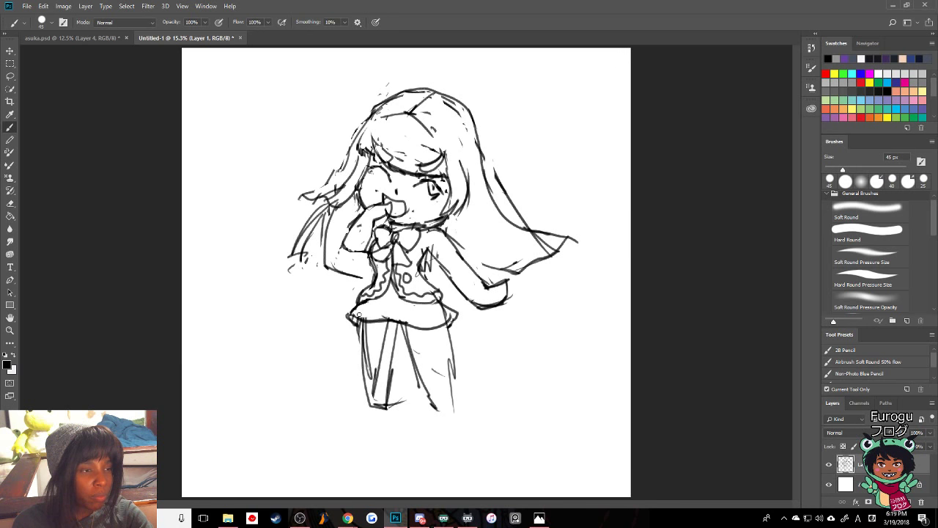
click(870, 233)
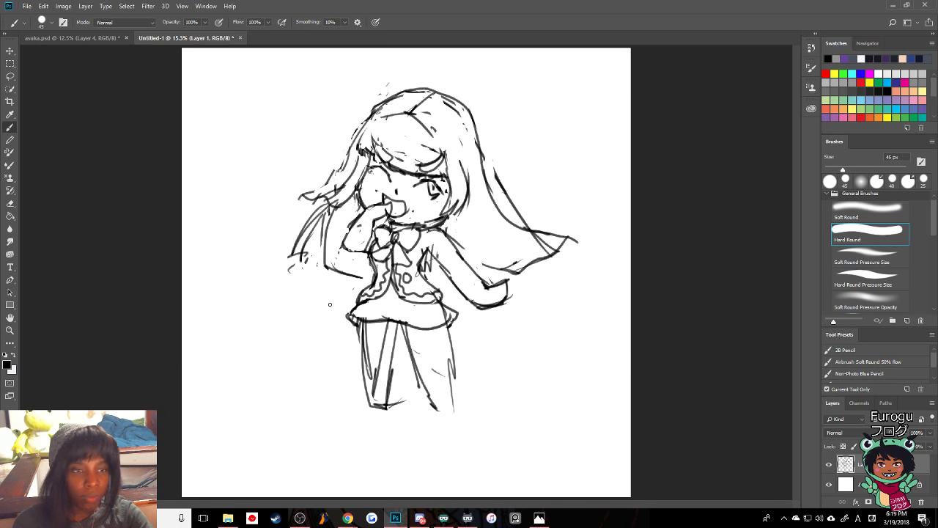
mouse_move(366, 307)
mouse_down()
mouse_move(430, 317)
mouse_move(452, 305)
mouse_up()
key(ctrl+z)
drag(359, 302, 445, 311)
key(comma)
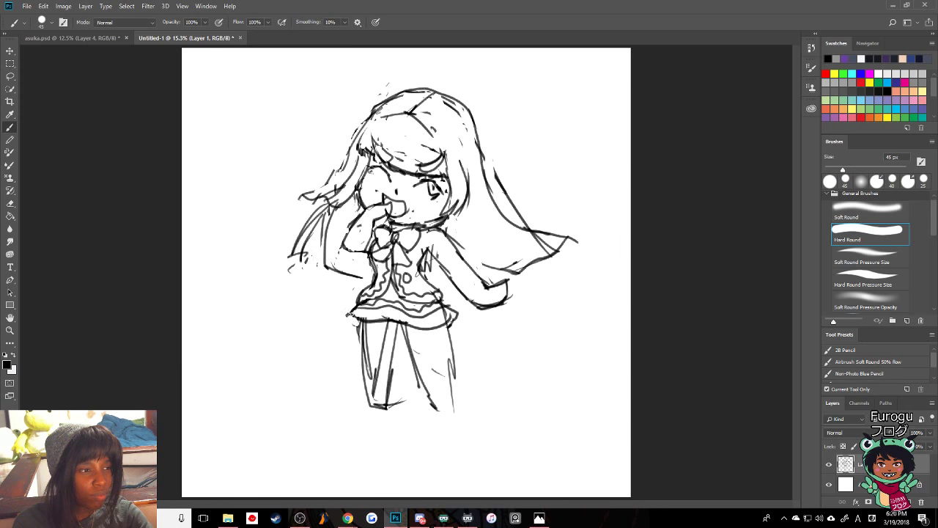
mouse_move(352, 314)
mouse_down()
mouse_move(355, 325)
mouse_move(432, 333)
mouse_move(456, 314)
mouse_up()
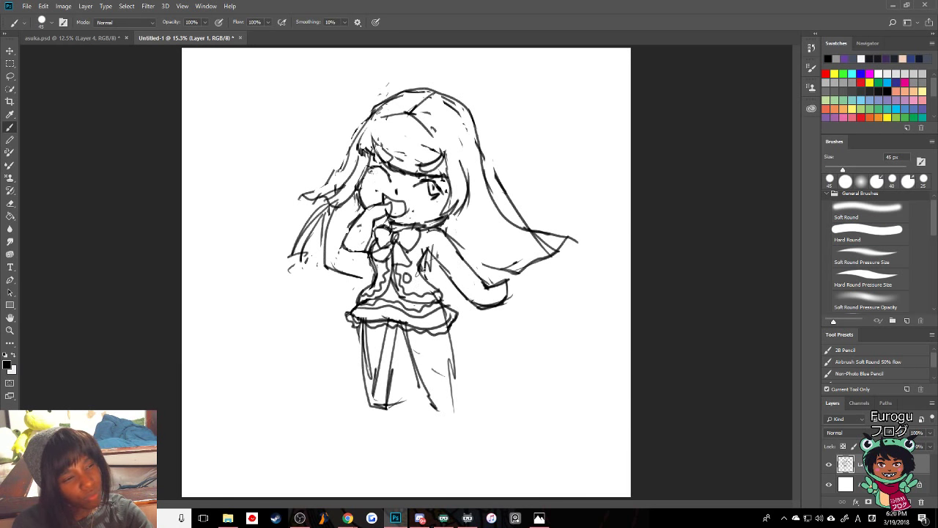
- Erase the excess hatch lines at the armpit of the outstretched arm
mouse_move(430, 259)
mouse_down()
mouse_move(427, 272)
mouse_move(432, 257)
mouse_up()
key(.)
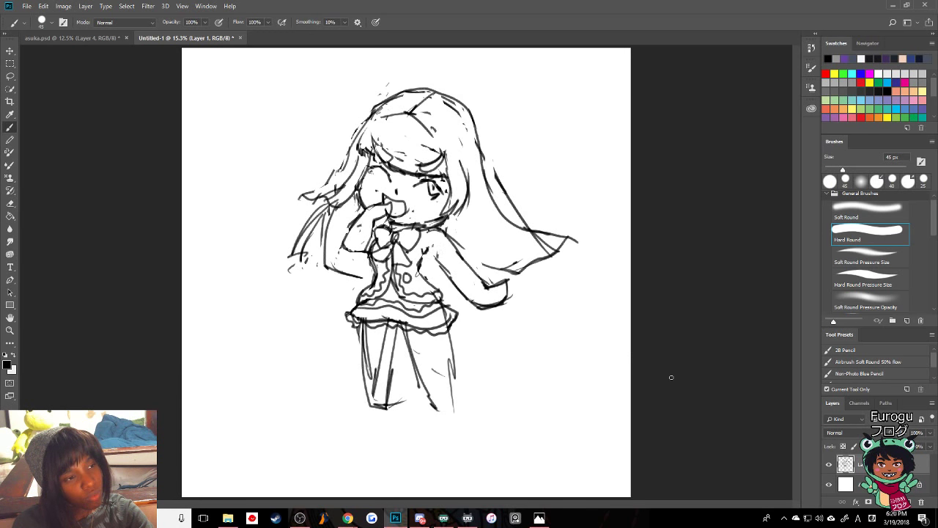
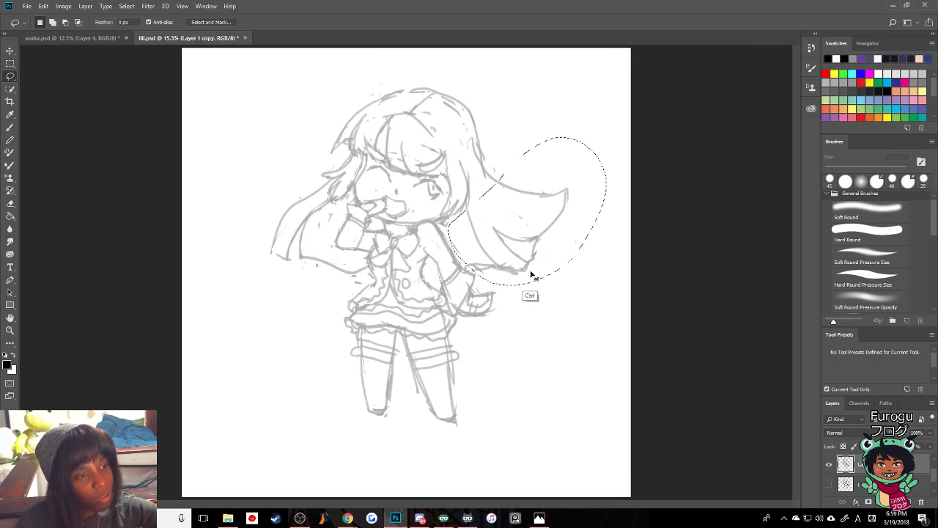
- Transform the selected long hair lock above the lowered arm, moving it outward and down away from the head
key(ctrl+r)
key(ctrl+t)
drag(517, 267, 539, 292)
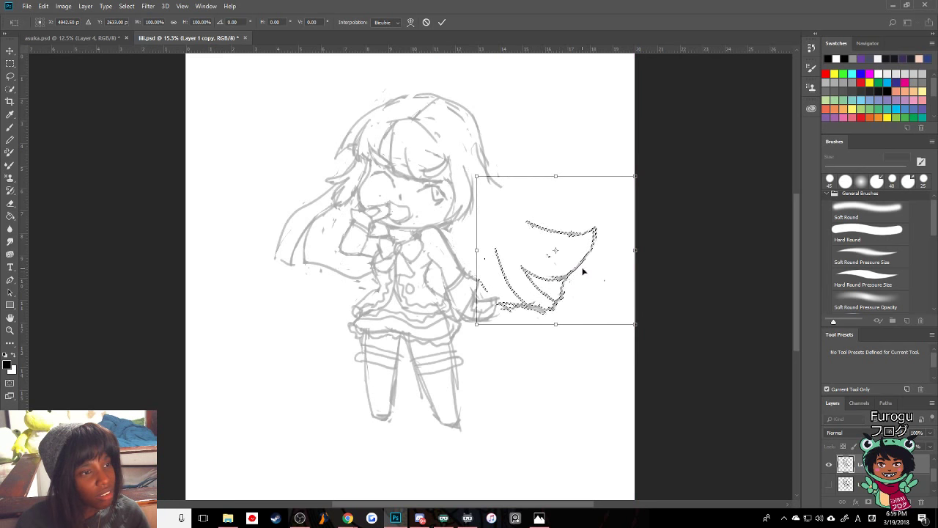
key(Return)
key(l)
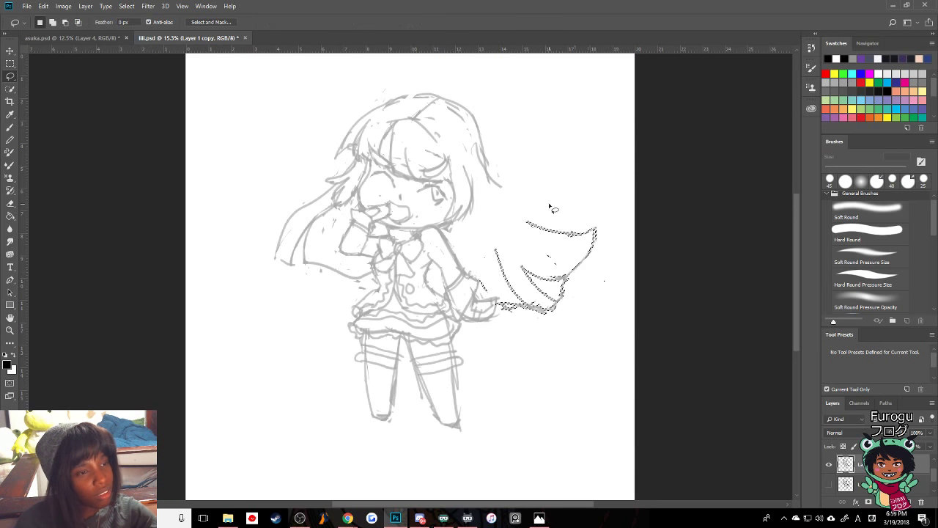
- Move the selected hair lock slightly further outward and up with Free Transform, and apply the transform
key(ctrl+t)
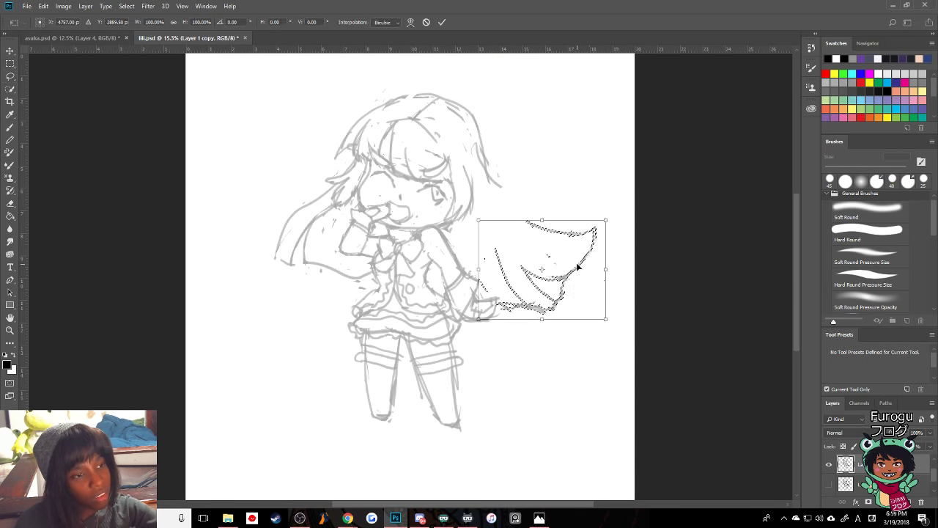
key(Right)
key(Right)
key(Right)
key(Right)
key(Right)
key(Right)
key(Right)
key(Right)
key(Right)
key(Right)
key(Right)
key(Right)
key(Right)
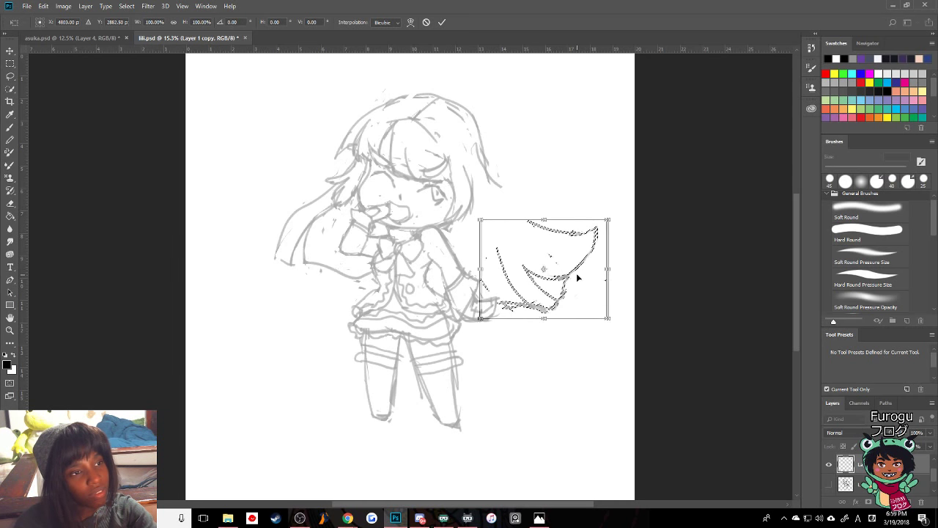
key(Up)
key(Up)
key(Up)
key(Up)
drag(575, 276, 576, 278)
right_click(576, 279)
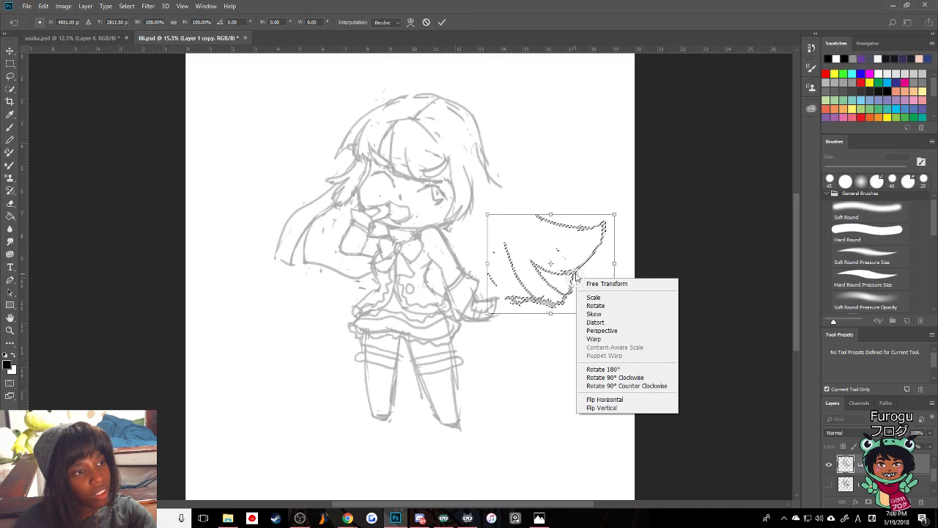
key(Escape)
key(Return)
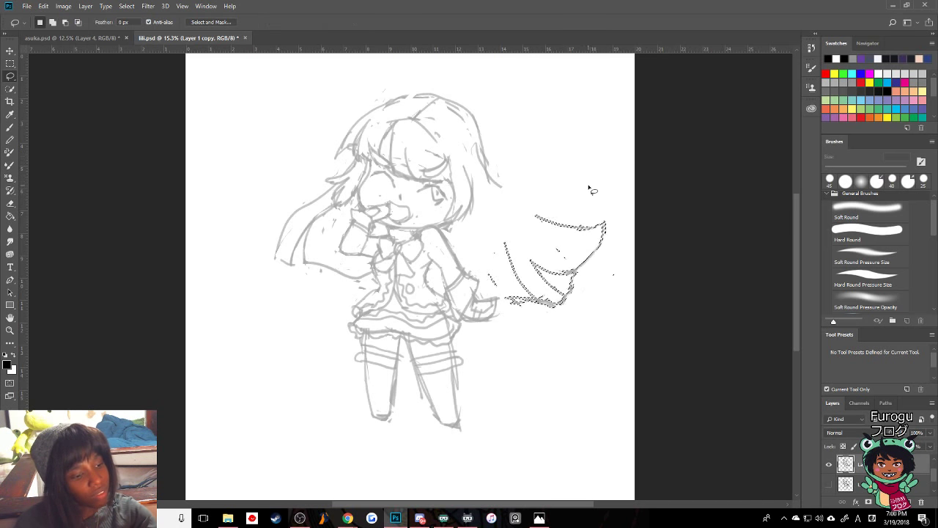
- Lasso the long hair lock behind the raised arm, move it outward and down, rotate it slightly clockwise, and apply the transform
key(ctrl+d)
mouse_move(374, 269)
mouse_down()
mouse_move(278, 277)
mouse_move(297, 183)
mouse_move(369, 277)
mouse_up()
key(ctrl+t)
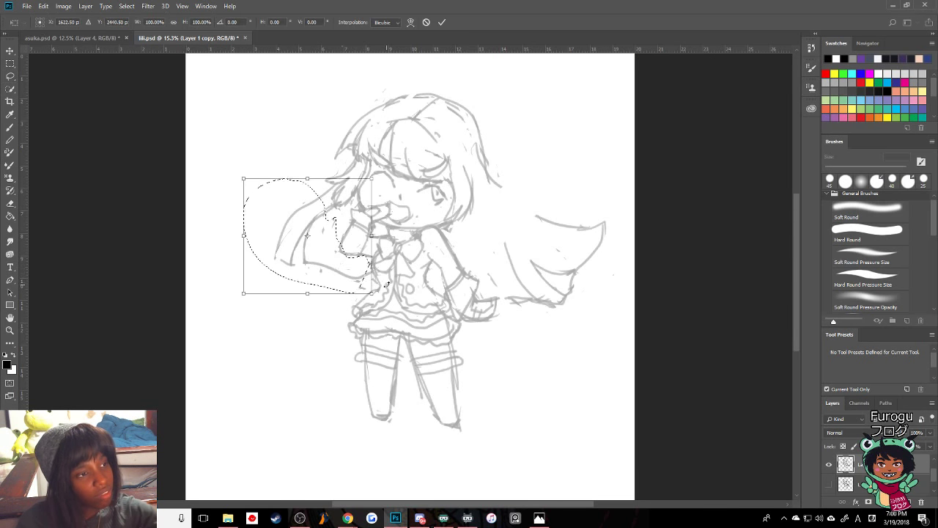
drag(323, 241, 314, 269)
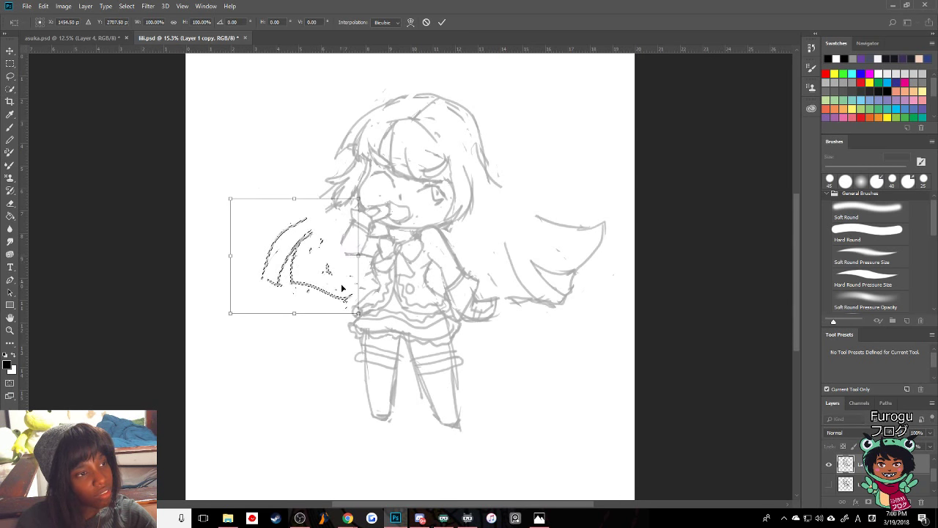
mouse_move(371, 325)
mouse_down()
mouse_move(345, 333)
mouse_move(332, 299)
mouse_up()
key(Return)
key(Return)
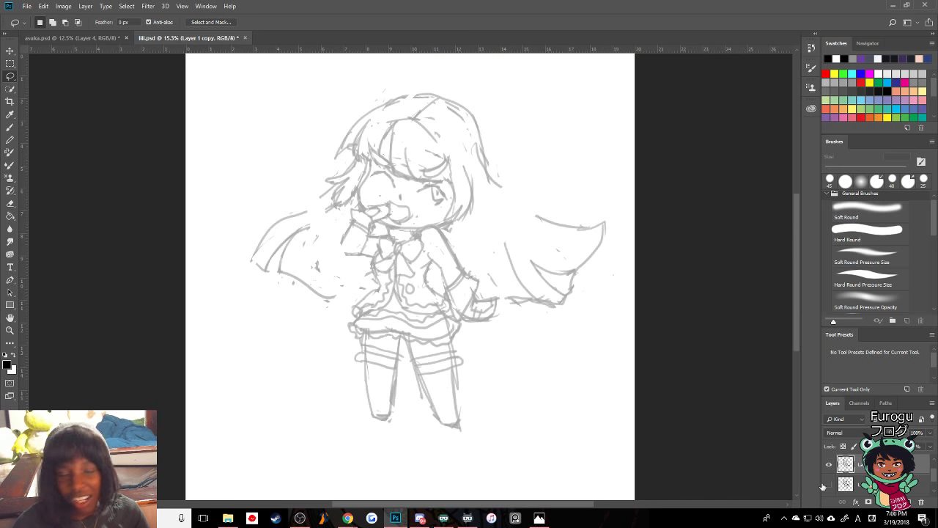
- Show the original sketch layer and hide the edited copy to compare the two hair positions
click(829, 484)
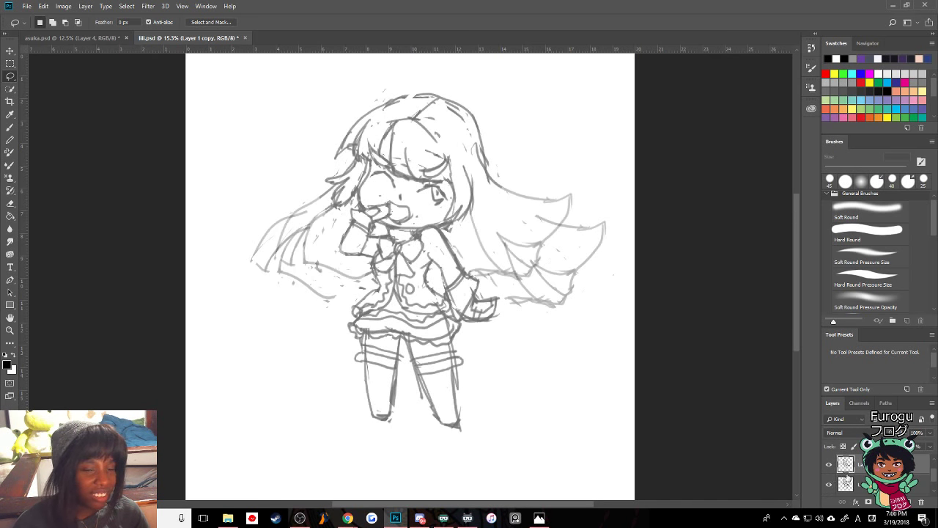
mouse_move(932, 469)
mouse_down()
mouse_move(932, 495)
mouse_move(925, 460)
mouse_move(927, 478)
mouse_move(935, 466)
mouse_up()
click(926, 484)
click(829, 484)
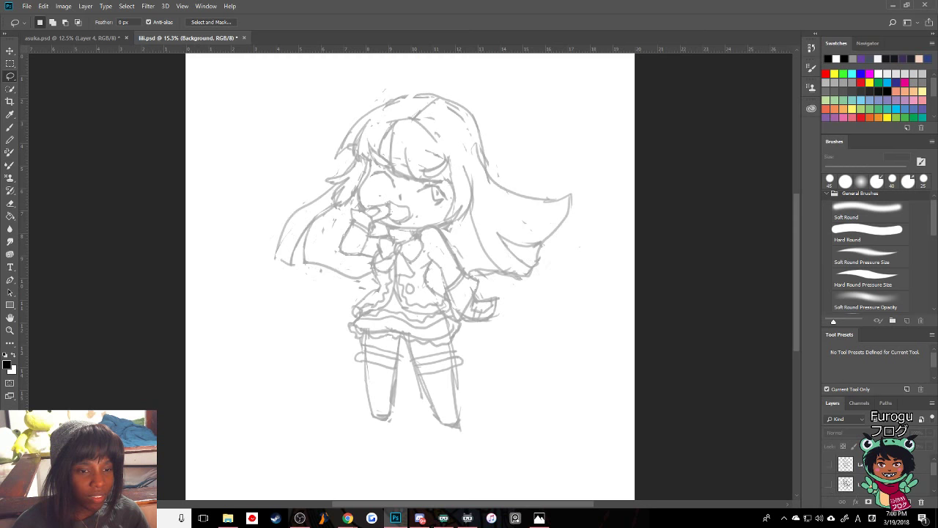
- Hide the original sketch layer and show the line art over the edited sketch copy
mouse_move(934, 477)
mouse_down()
mouse_move(935, 488)
mouse_move(929, 468)
mouse_up()
click(830, 478)
click(829, 458)
click(829, 465)
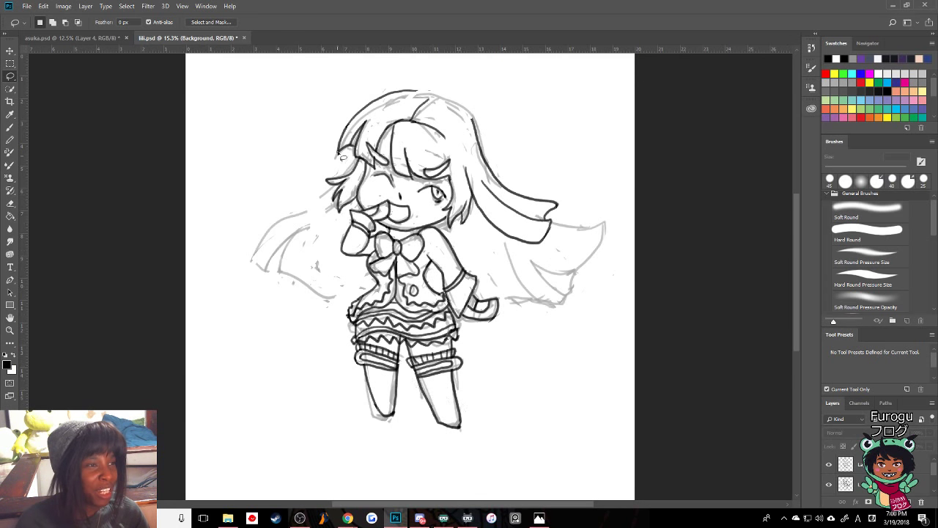
- Switch to the Brush tool on the line art layer, Layer 2, and toggle its visibility to check the sketch beneath
key(b)
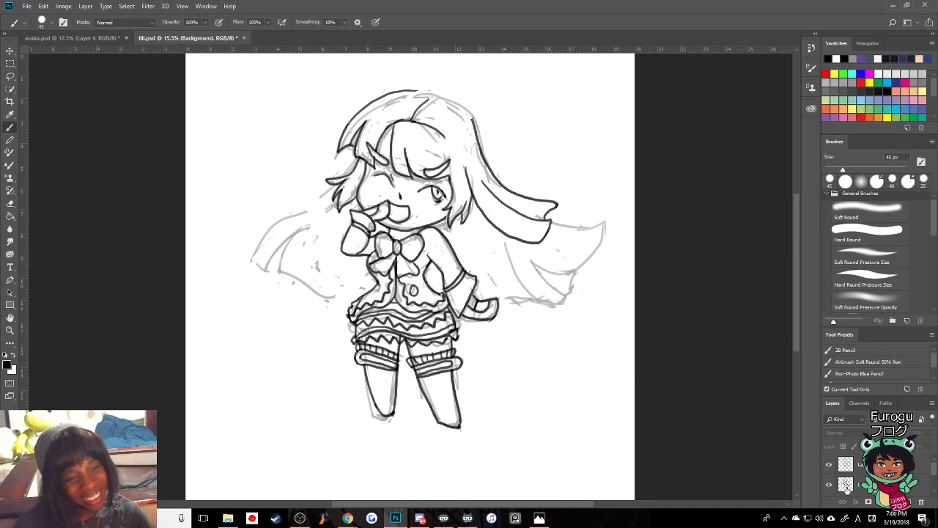
click(847, 464)
click(830, 465)
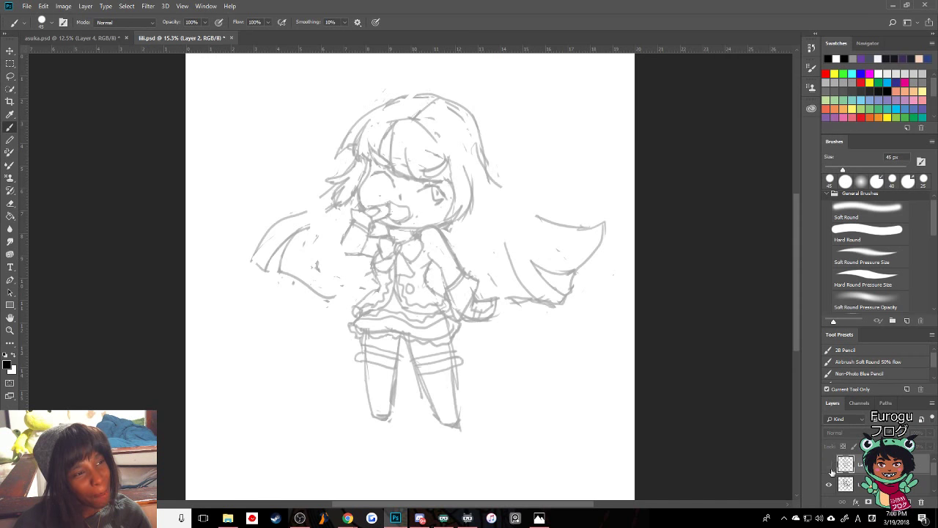
click(830, 465)
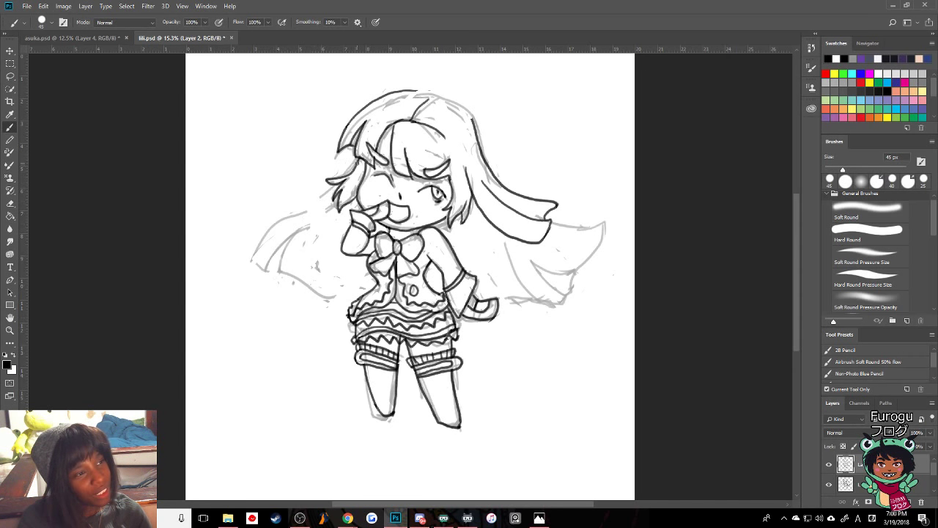
mouse_move(336, 183)
mouse_down()
mouse_move(271, 231)
mouse_move(258, 264)
mouse_move(267, 276)
mouse_move(316, 225)
mouse_up()
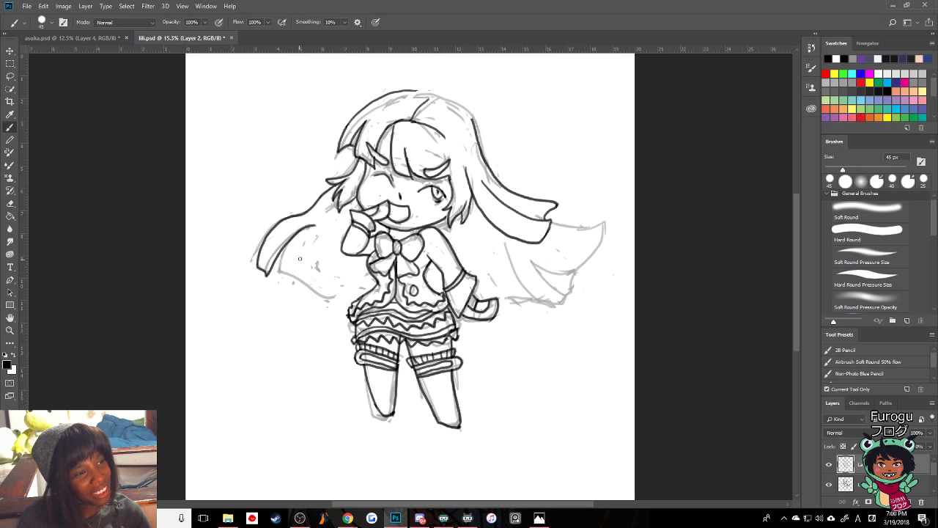
key(ctrl+alt+z)
key(ctrl+alt+z)
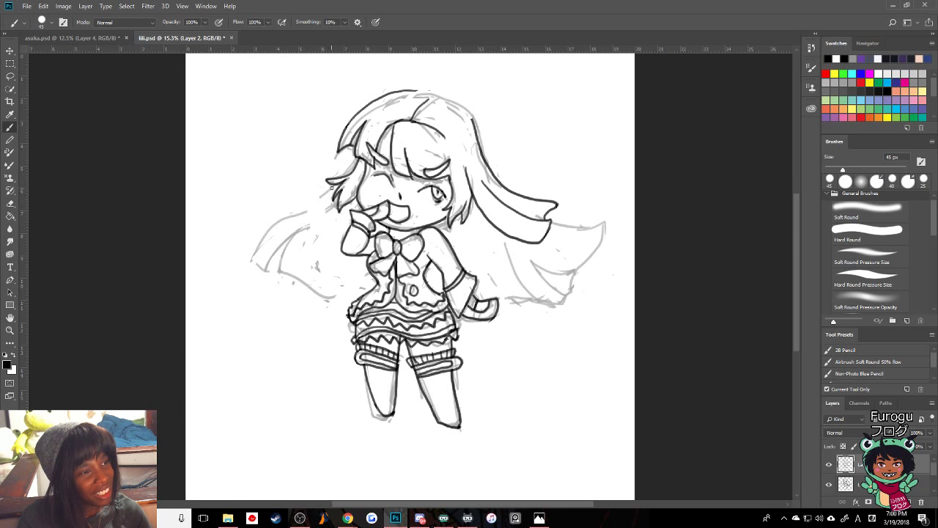
mouse_move(333, 183)
mouse_down()
mouse_move(296, 221)
mouse_move(258, 230)
mouse_up()
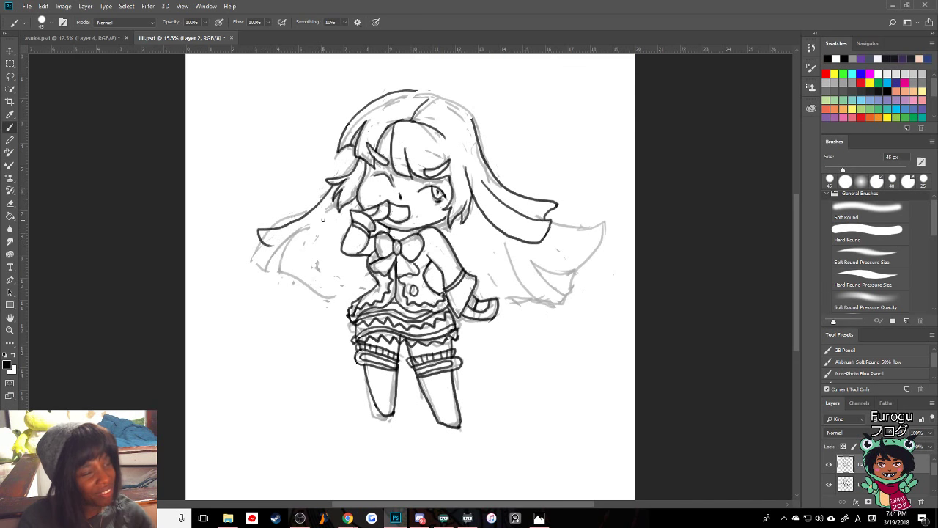
key(ctrl+alt+z)
drag(335, 185, 298, 214)
key(ctrl+alt+z)
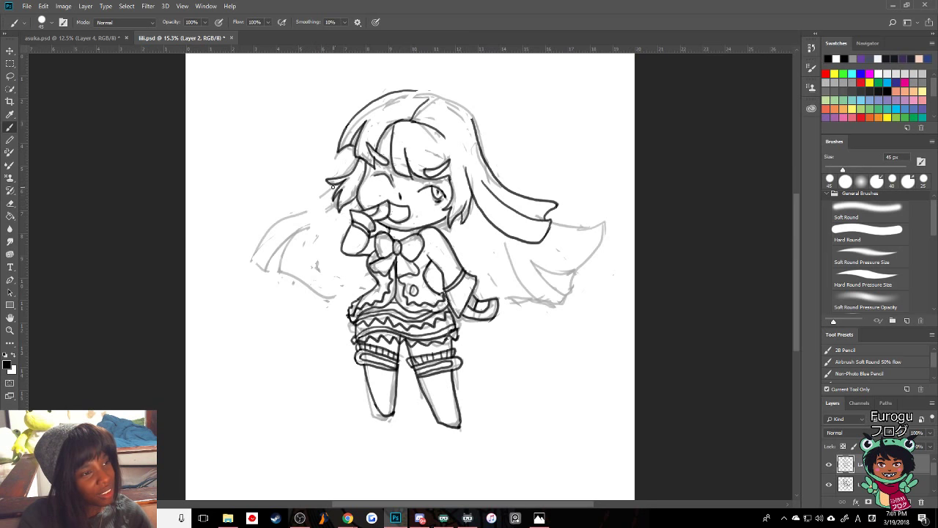
drag(335, 184, 270, 232)
key(ctrl+alt+z)
- Try inking the outer hair lock and the lower hair contour behind the raised arm along the sketch
mouse_move(332, 184)
mouse_down()
mouse_move(282, 219)
mouse_move(255, 261)
mouse_up()
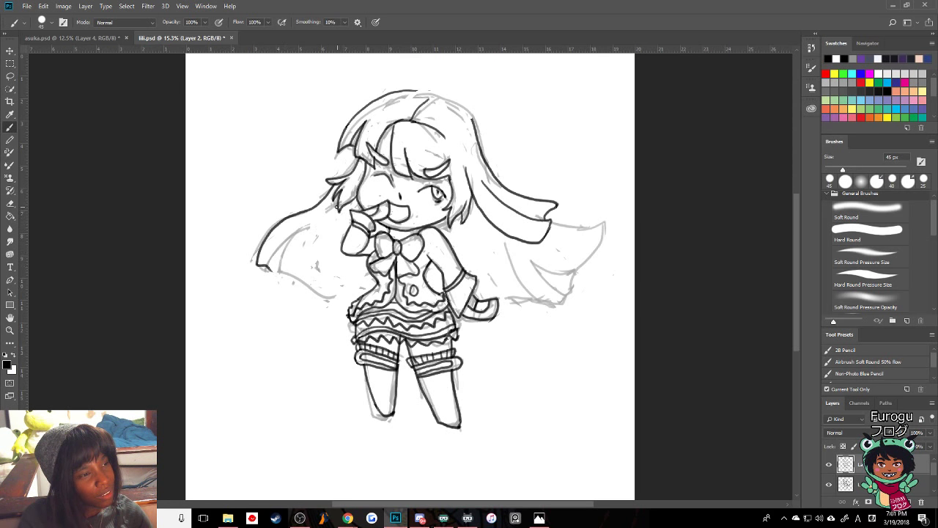
mouse_move(271, 261)
mouse_down()
mouse_move(329, 215)
mouse_move(299, 227)
mouse_move(272, 272)
mouse_up()
key(ctrl+z)
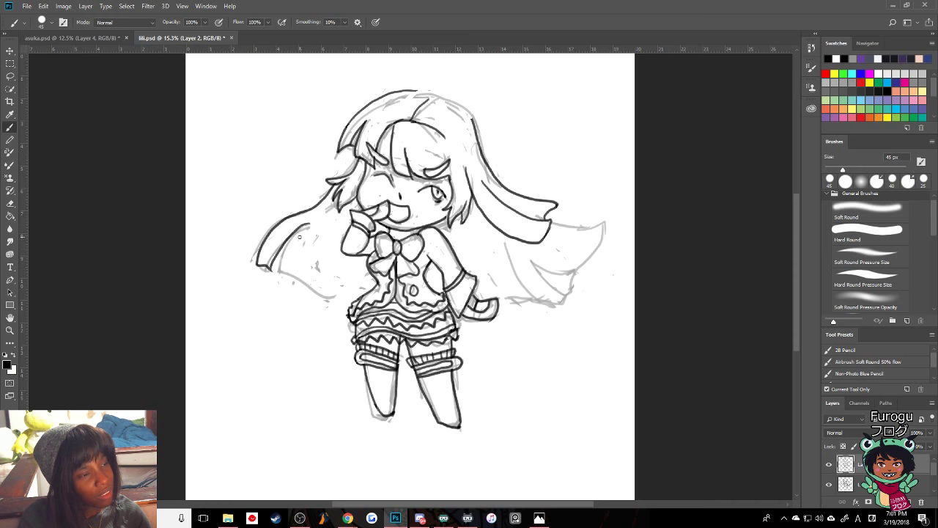
mouse_move(305, 226)
mouse_down()
mouse_move(280, 270)
mouse_move(346, 303)
mouse_move(370, 280)
mouse_up()
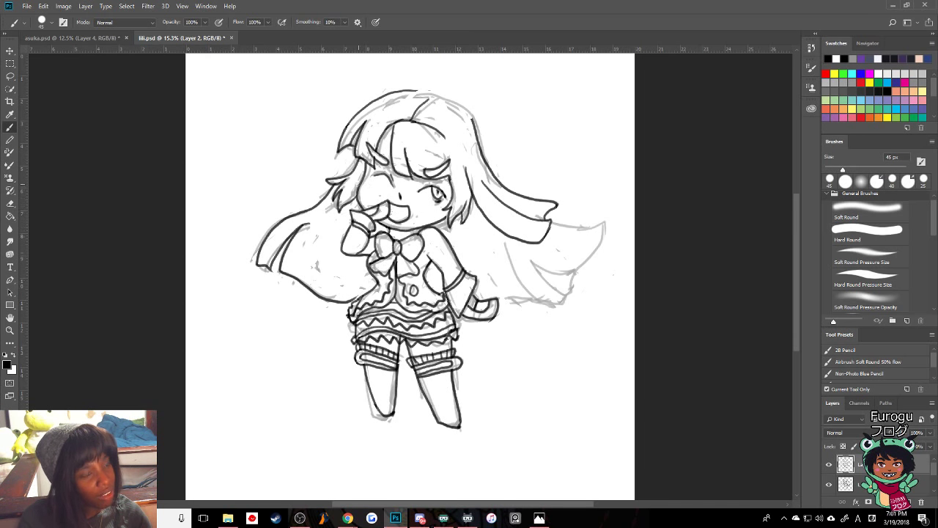
key(ctrl+z)
mouse_move(308, 222)
mouse_down()
mouse_move(283, 272)
mouse_move(340, 304)
mouse_up()
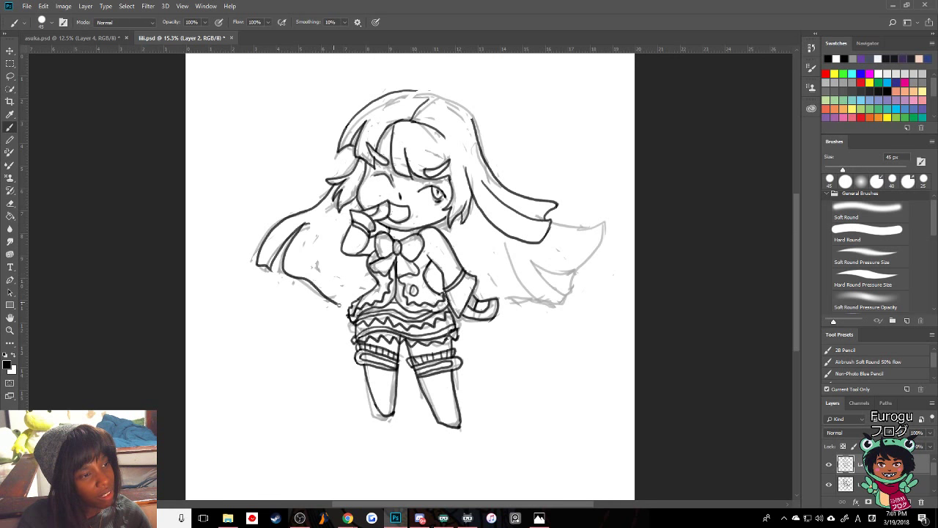
- Hide the sketch, try a strand line from the raised hand down to the skirt, and undo the hair strokes behind the raised arm
click(829, 484)
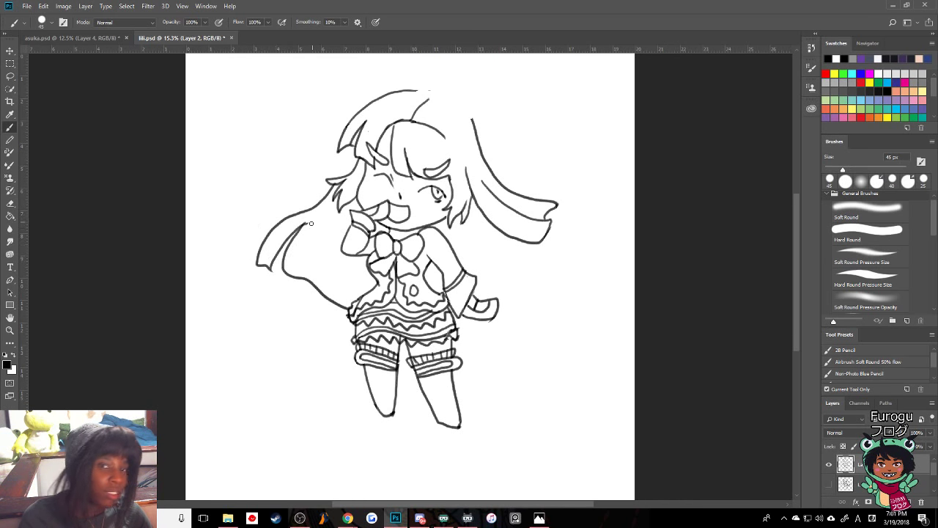
key(period)
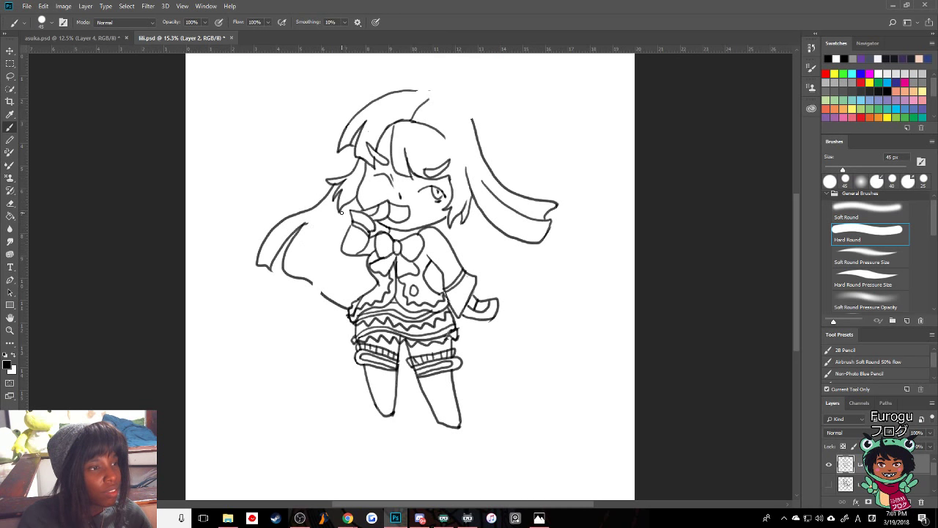
drag(340, 212, 326, 299)
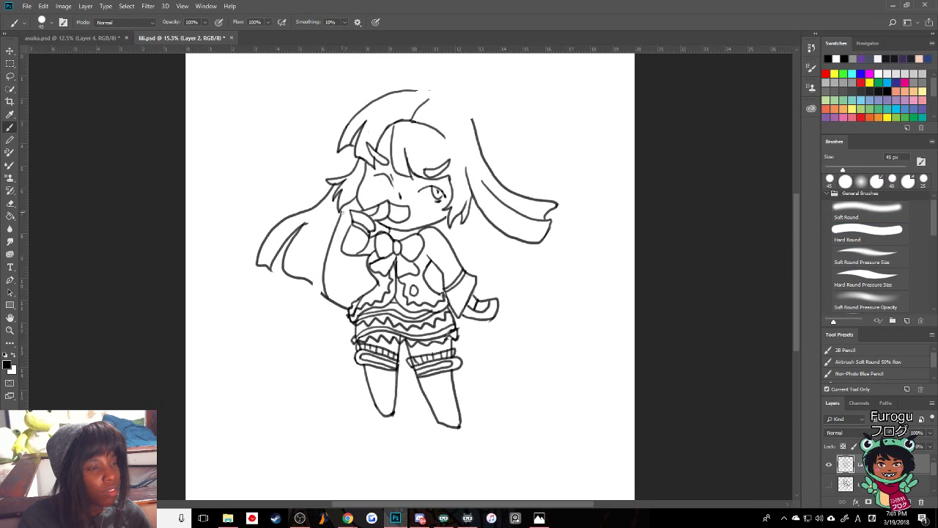
key(ctrl+z)
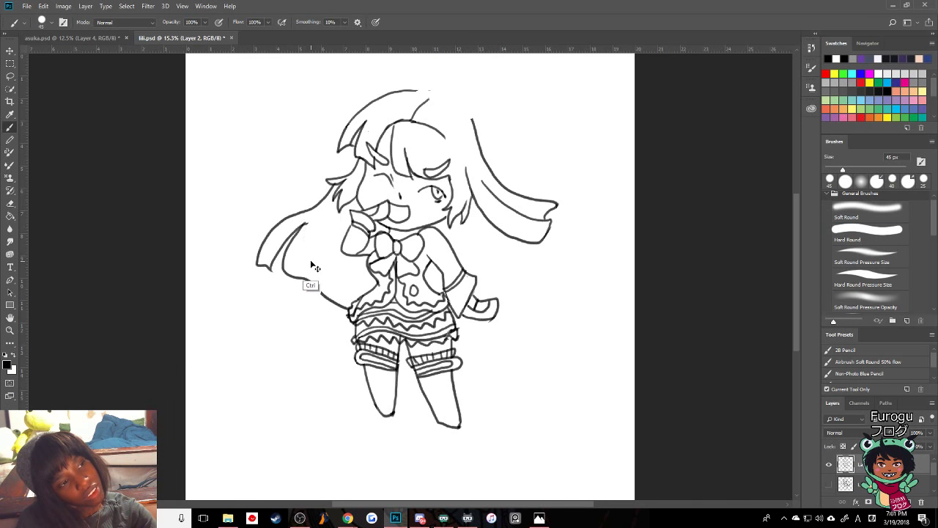
key(ctrl+alt+z)
key(ctrl+alt+z)
key(ctrl+alt+z)
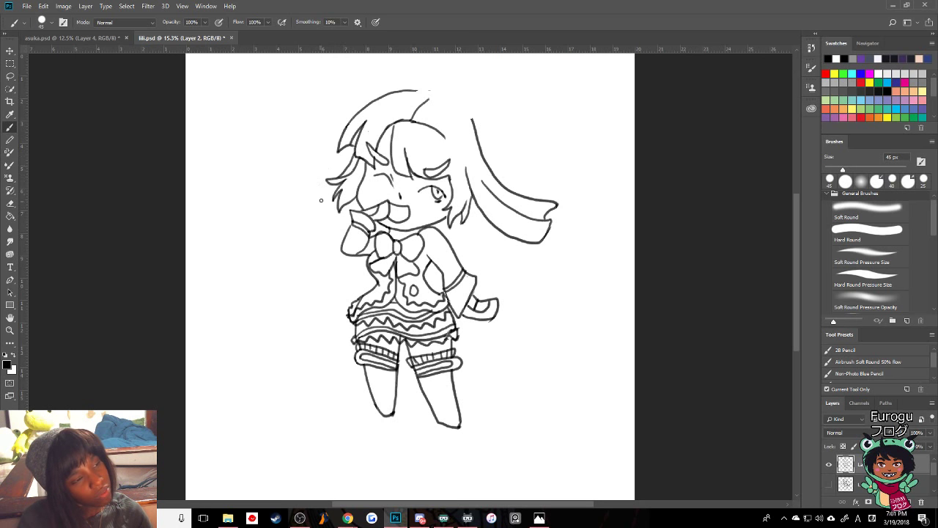
- Show the sketch again and ink the long hair lock sweeping outward behind the raised arm to a pointed tip
drag(333, 185, 263, 244)
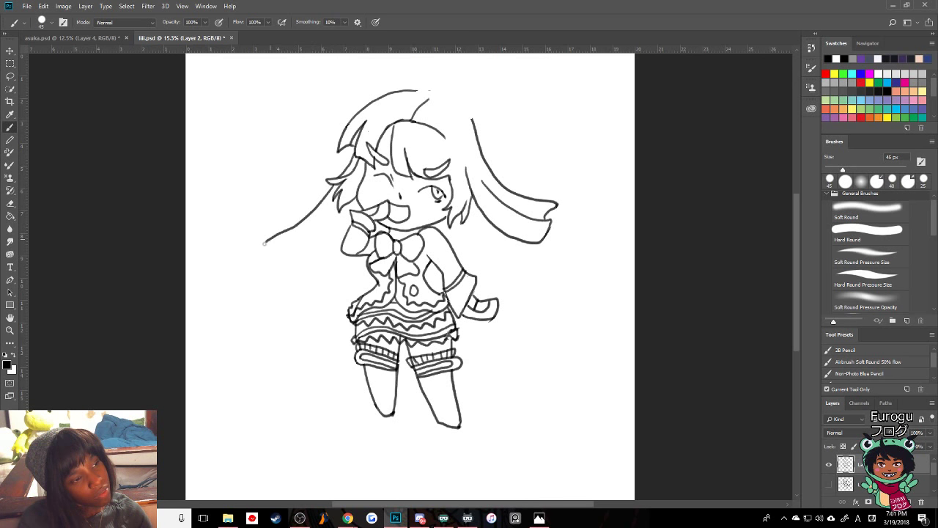
click(829, 484)
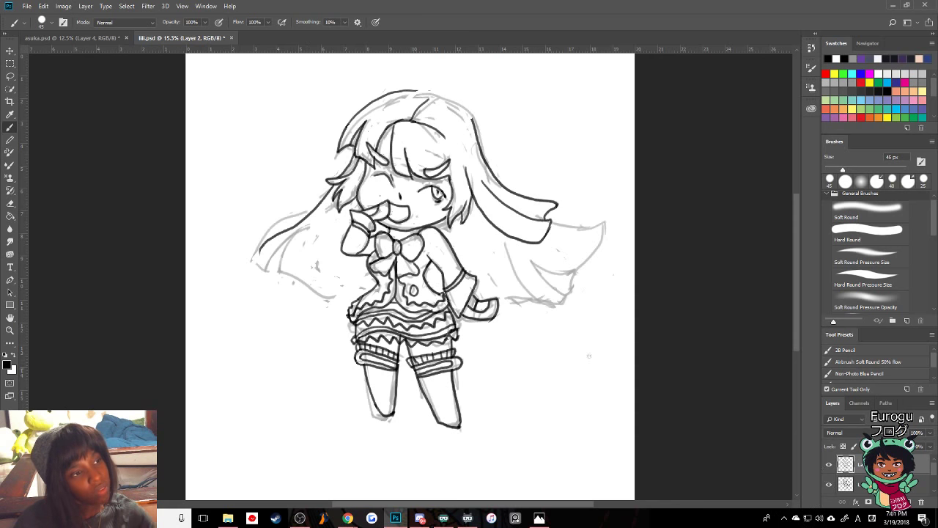
key(ctrl+z)
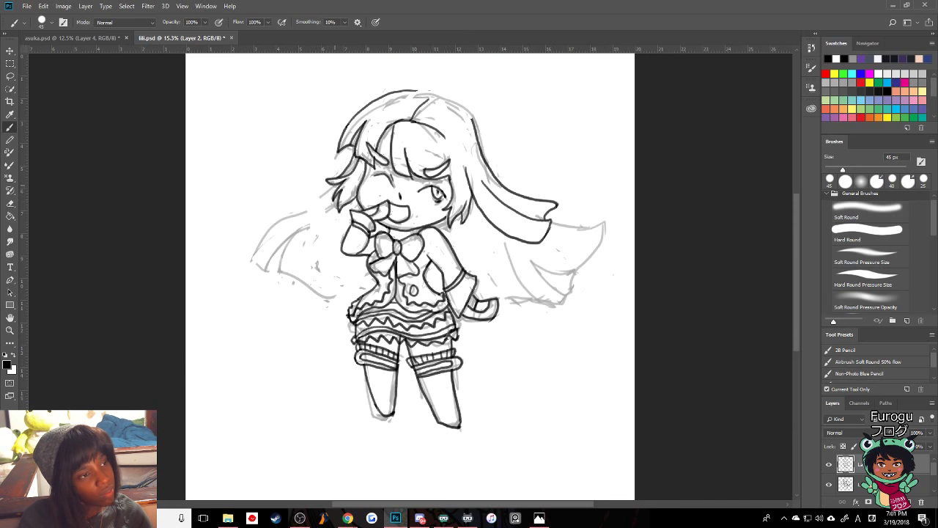
mouse_move(329, 189)
mouse_down()
mouse_move(271, 226)
mouse_move(255, 258)
mouse_move(339, 207)
mouse_up()
key(ctrl+z)
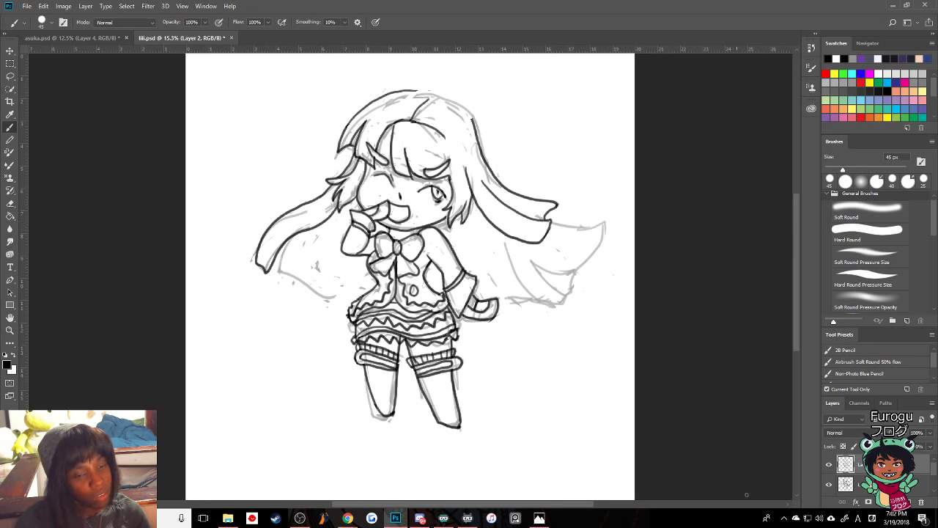
- Hide the sketch and add a short inner strand line near the tip of the hair lock behind the raised arm
click(829, 484)
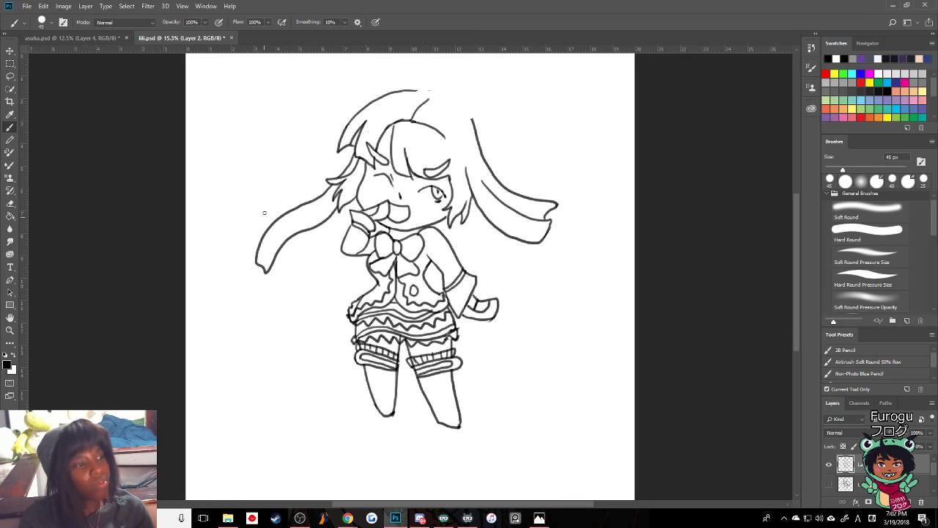
drag(271, 236, 269, 272)
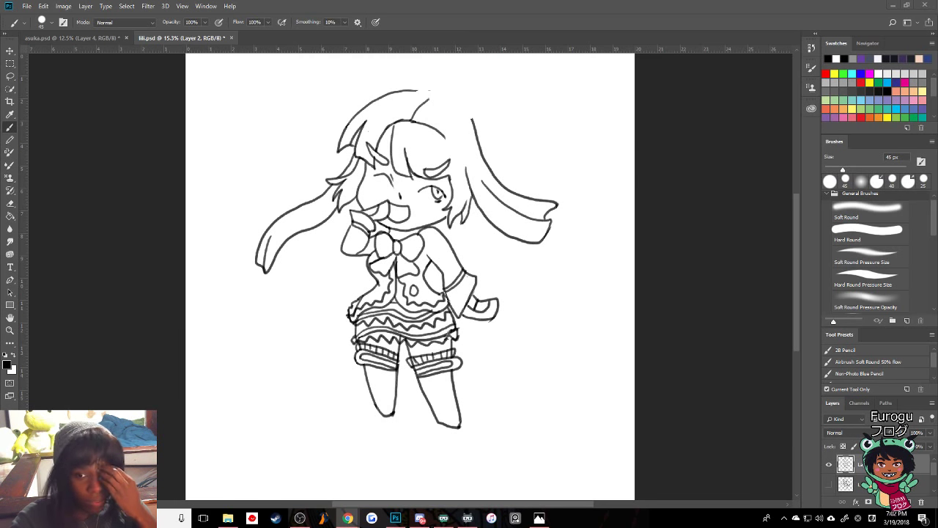
key(alt+Tab)
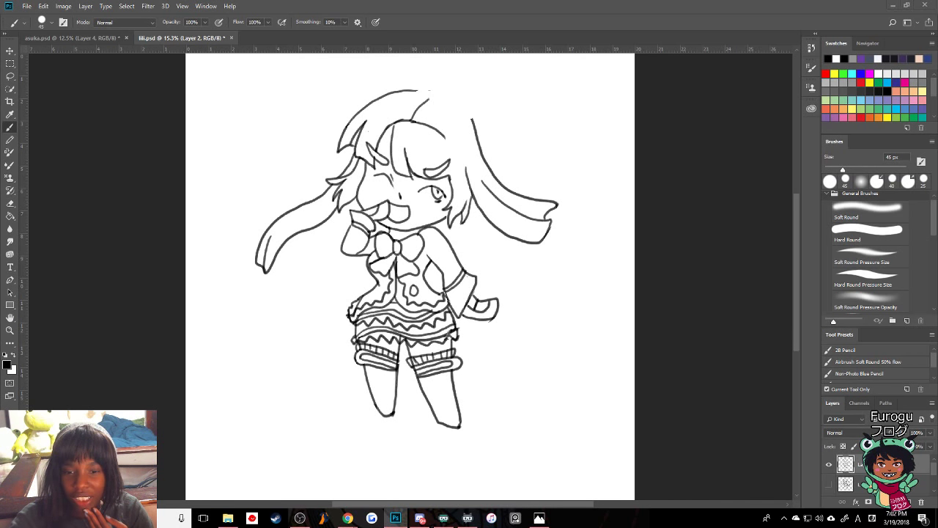
key(alt+Tab)
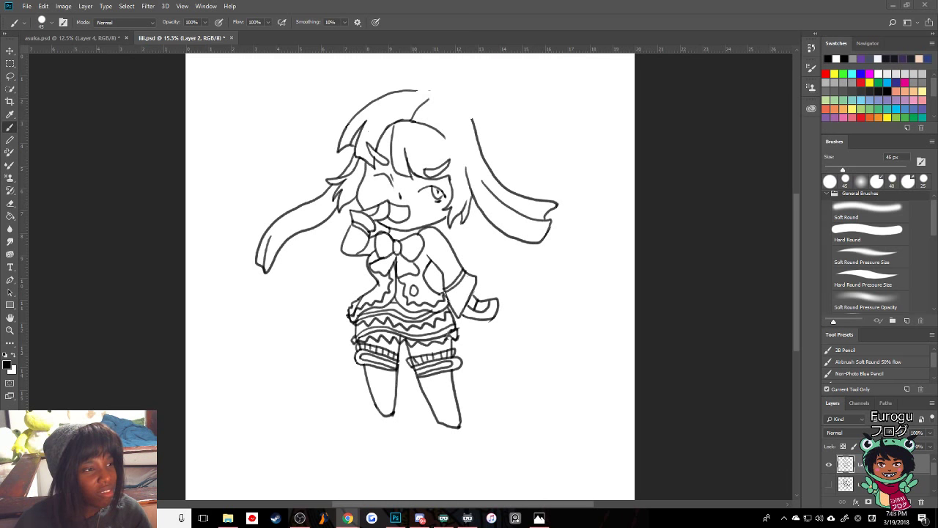
click(829, 484)
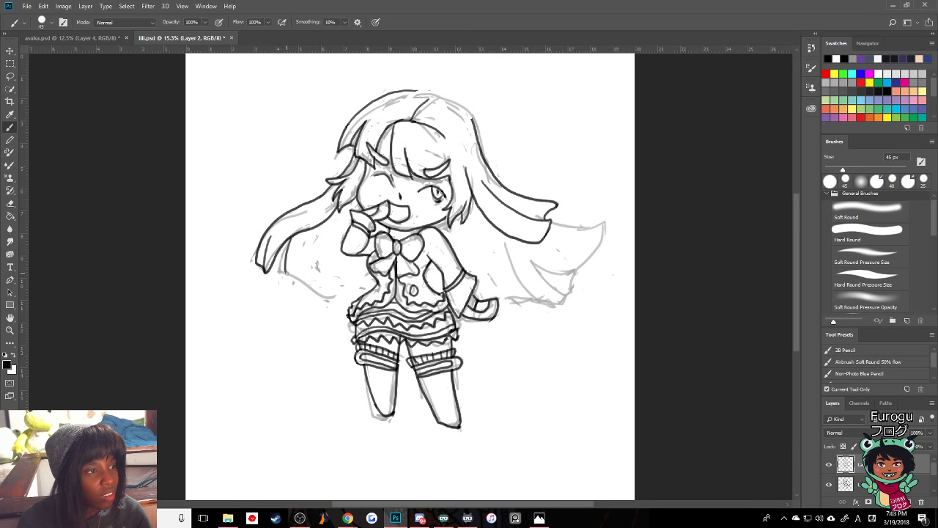
mouse_move(283, 271)
mouse_down()
mouse_move(329, 300)
mouse_move(375, 291)
mouse_up()
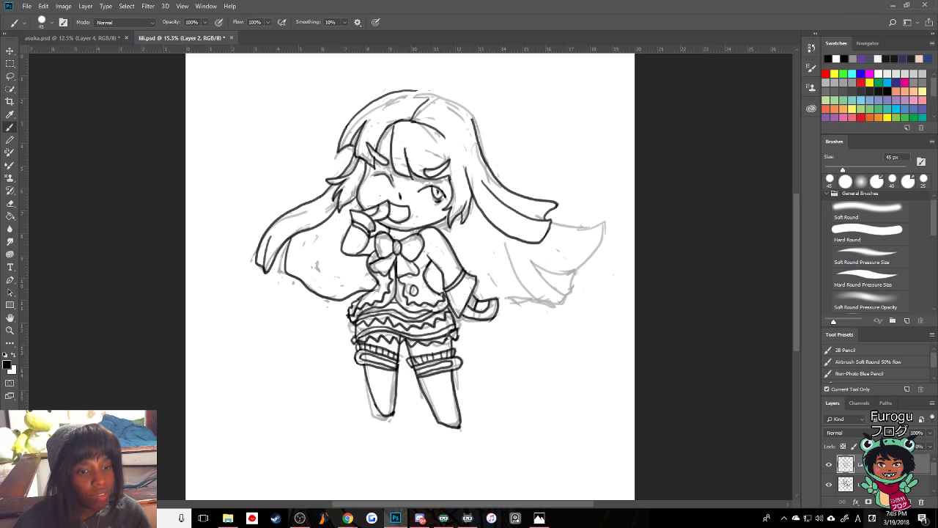
click(829, 484)
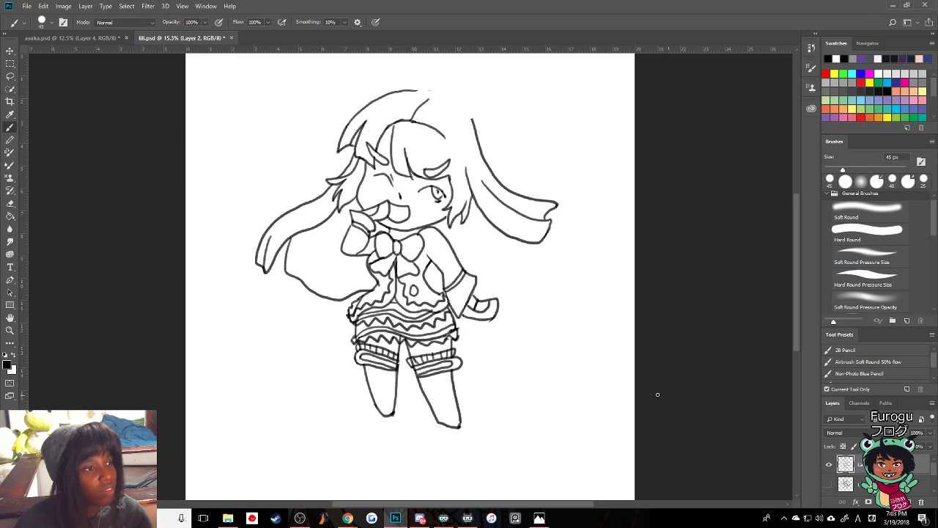
key(ctrl+z)
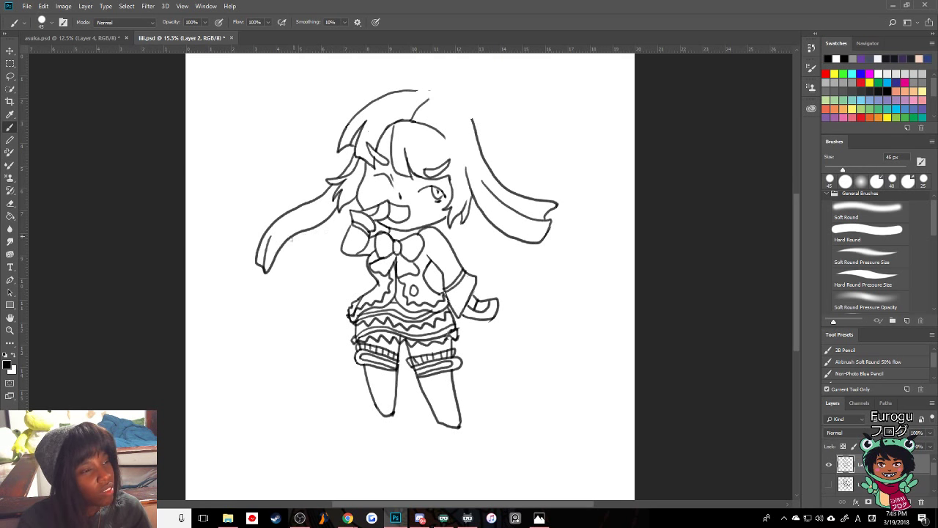
- Ink the lower hair mass from the long lock to the skirt, with an inner strand line and a notch in its lower edge
mouse_move(291, 237)
mouse_down()
mouse_move(288, 276)
mouse_move(350, 297)
mouse_up()
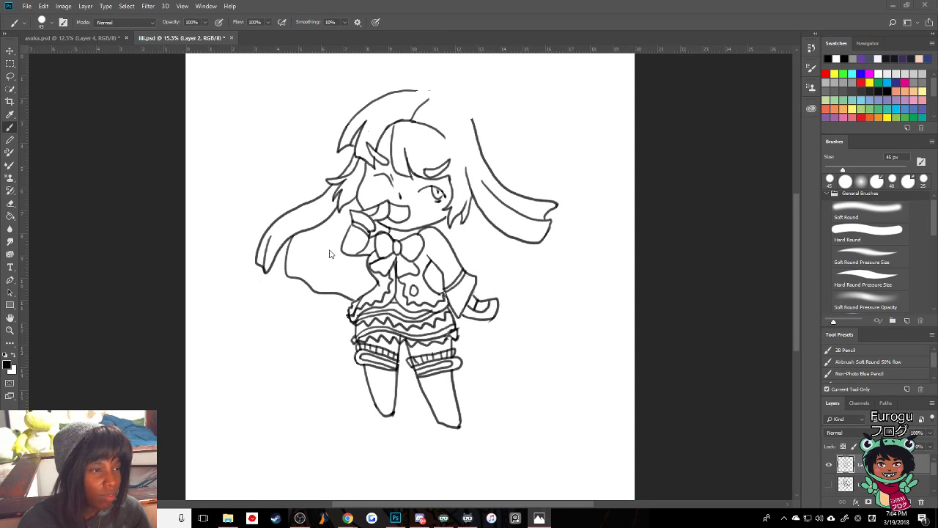
drag(314, 250, 321, 292)
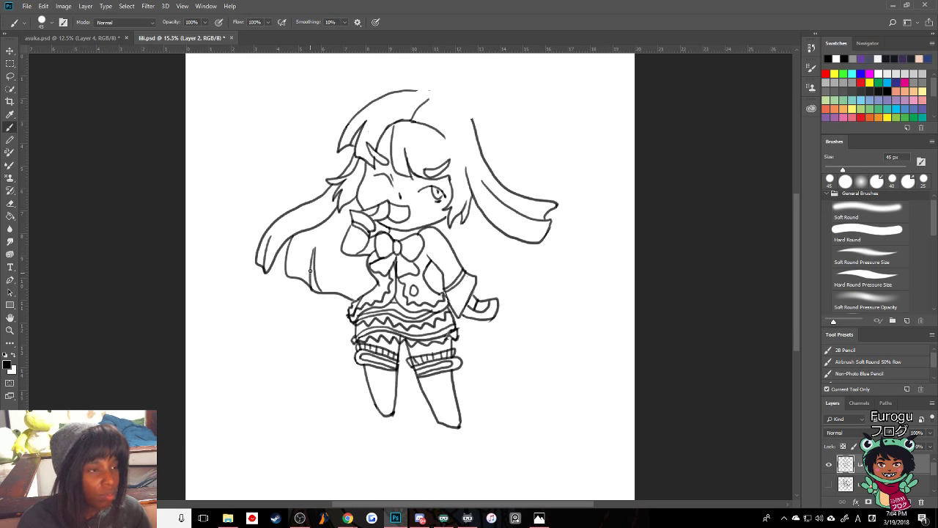
drag(314, 249, 310, 298)
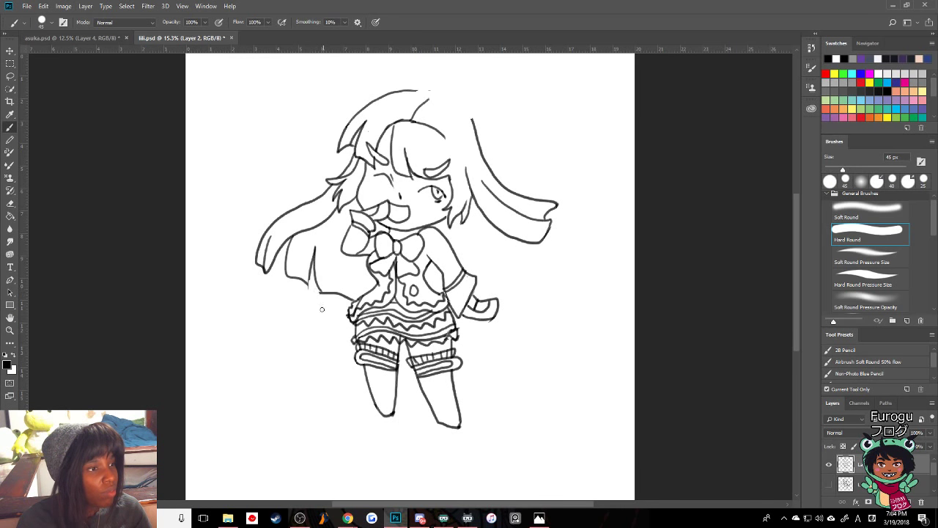
key(ctrl+z)
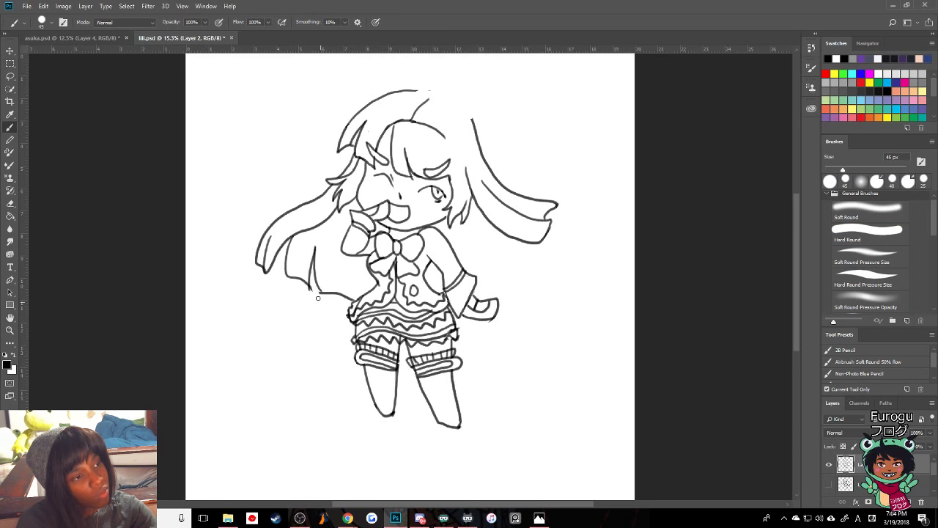
key(ctrl+z)
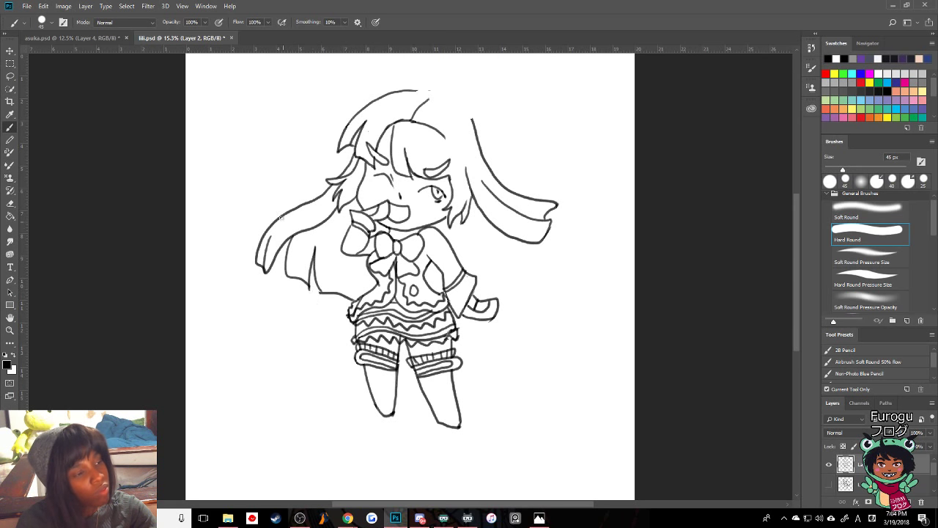
key(ctrl+z)
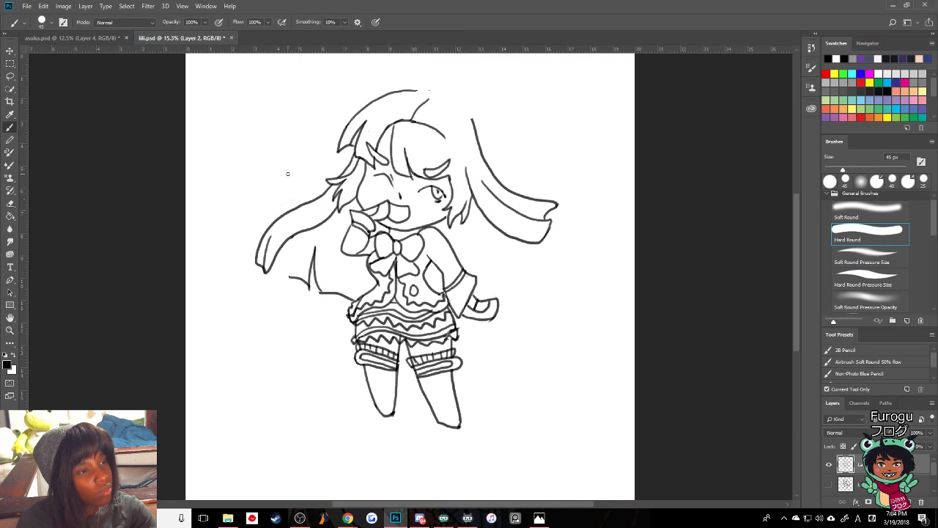
drag(303, 233, 291, 281)
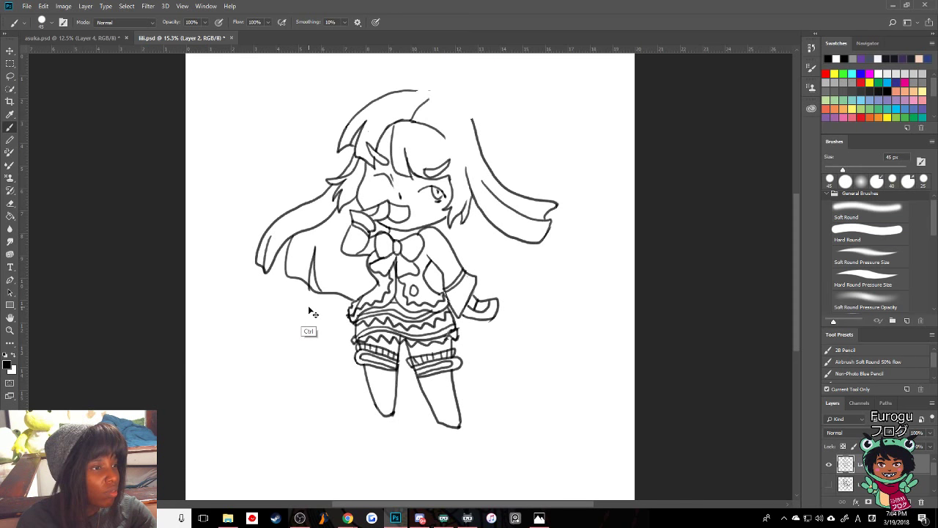
- Undo the lower hair mass strokes between the long lock behind the raised arm and the skirt
key(ctrl+z)
key(ctrl+z)
key(ctrl+z)
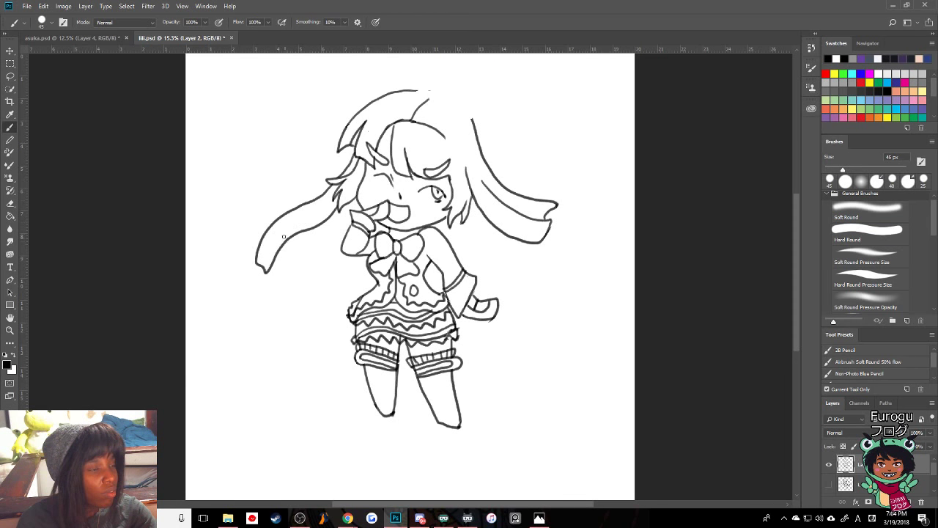
- Save the drawing
click(43, 6)
click(40, 20)
click(26, 6)
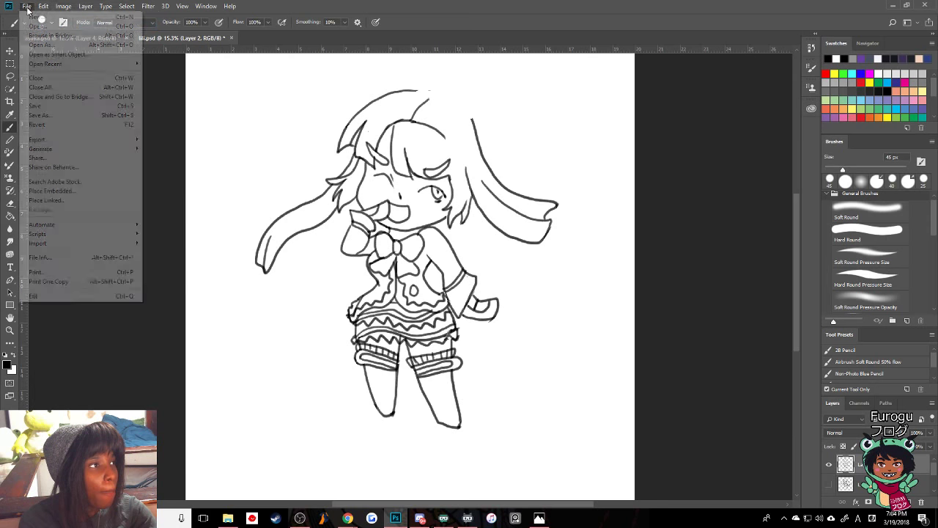
click(54, 107)
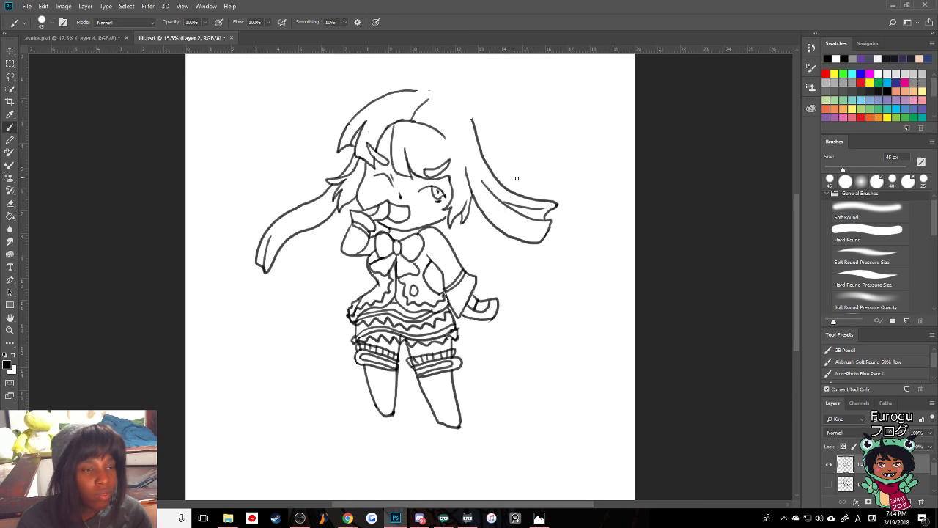
- Briefly show the sketch for reference, hide it, and ink the crown outline over the head to the long lock on the open-eye side
drag(503, 201, 557, 206)
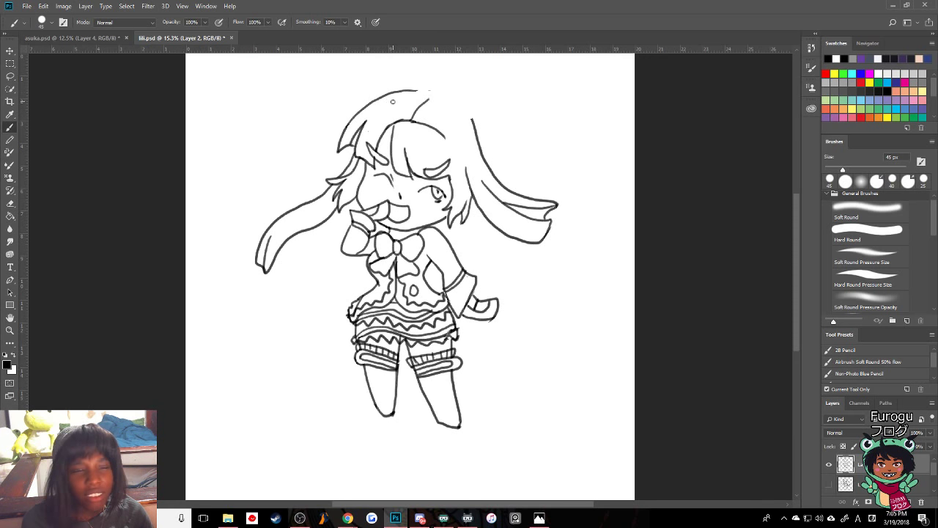
click(830, 485)
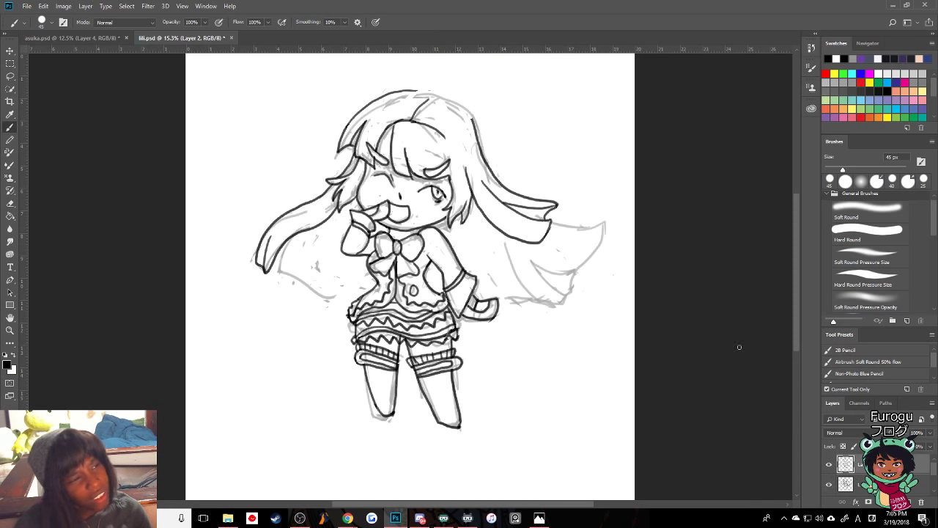
click(832, 485)
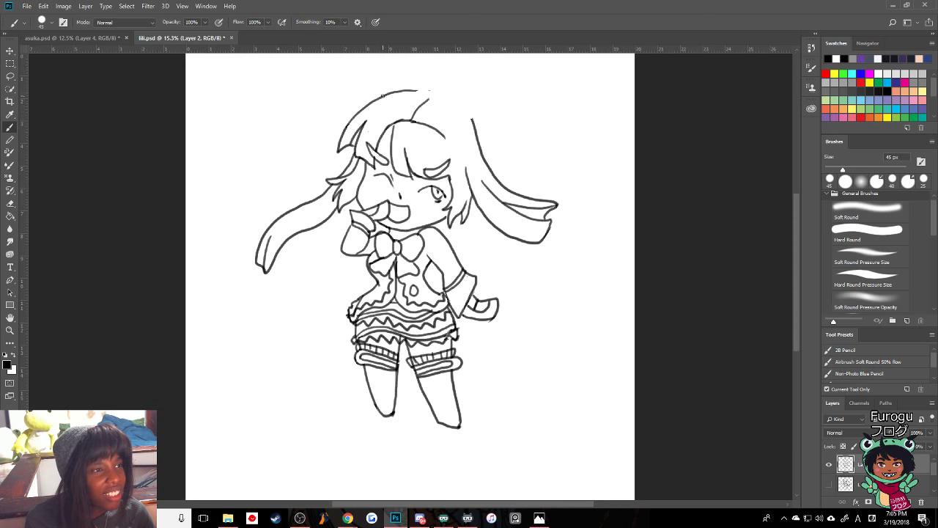
mouse_move(382, 95)
mouse_down()
mouse_move(448, 97)
mouse_move(473, 120)
mouse_up()
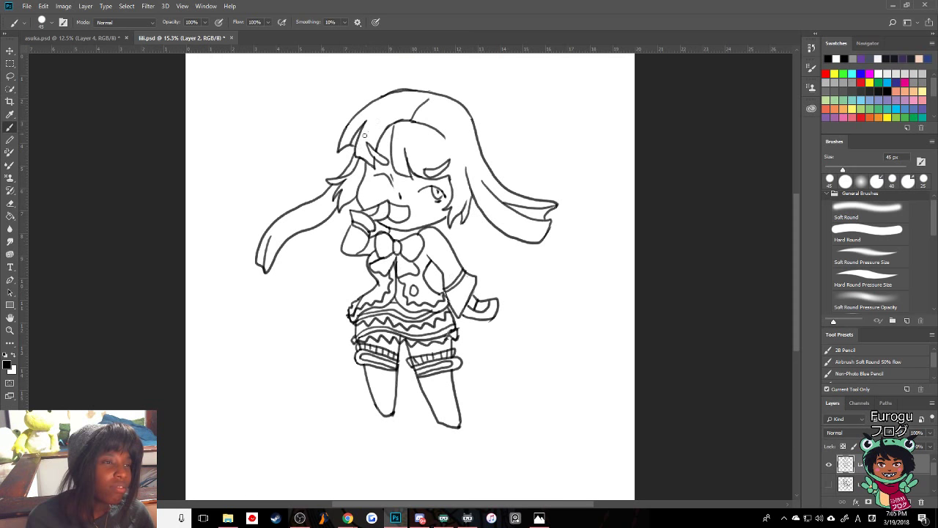
- Try replacing the parting line with an inner hairband arc and a short cross line, and undo back to the original hair
mouse_move(403, 121)
mouse_down()
mouse_move(432, 126)
mouse_move(445, 136)
mouse_move(410, 111)
mouse_move(403, 118)
mouse_move(440, 97)
mouse_up()
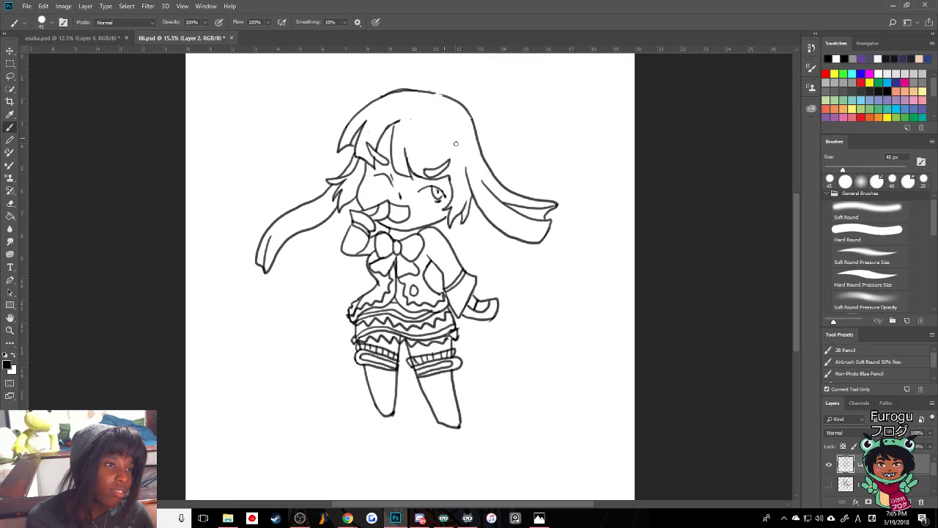
click(870, 233)
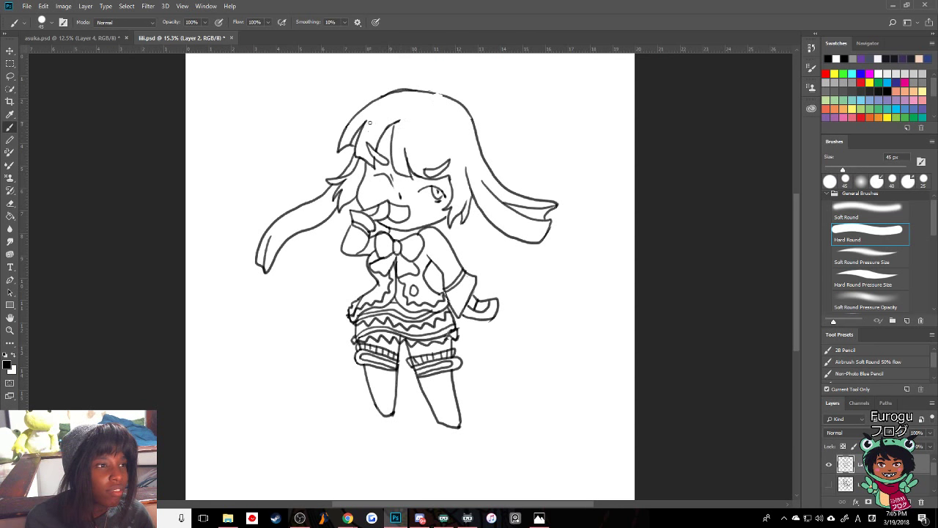
mouse_move(365, 122)
mouse_down()
mouse_move(383, 107)
mouse_move(432, 107)
mouse_up()
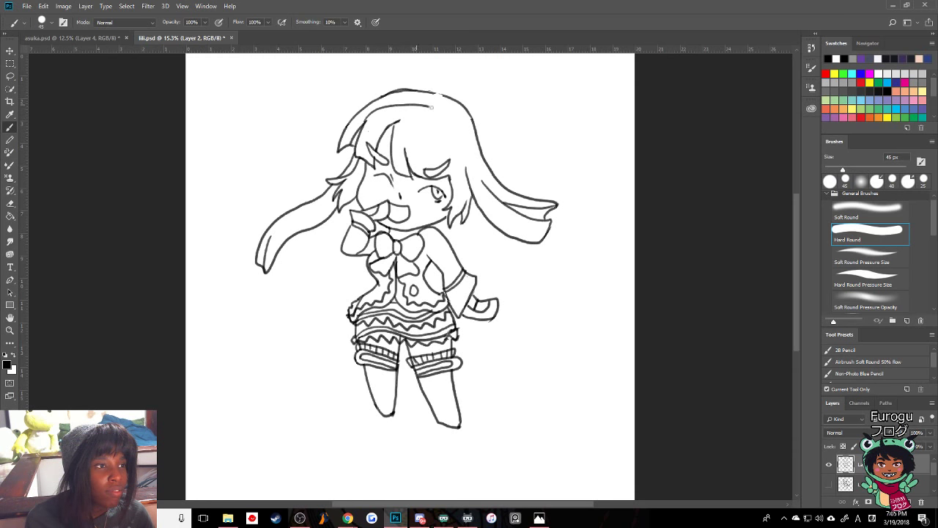
key(ctrl+z)
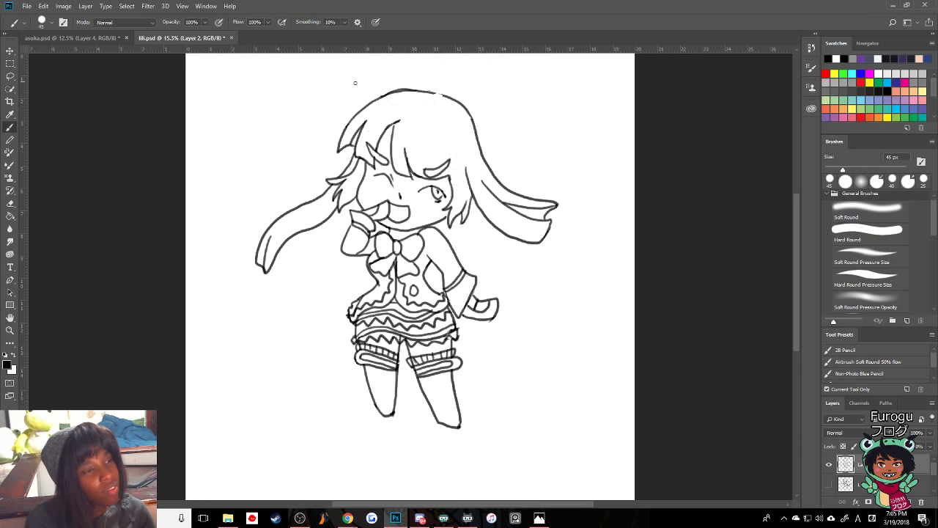
mouse_move(366, 121)
mouse_down()
mouse_move(406, 103)
mouse_move(438, 110)
mouse_move(462, 135)
mouse_move(468, 176)
mouse_up()
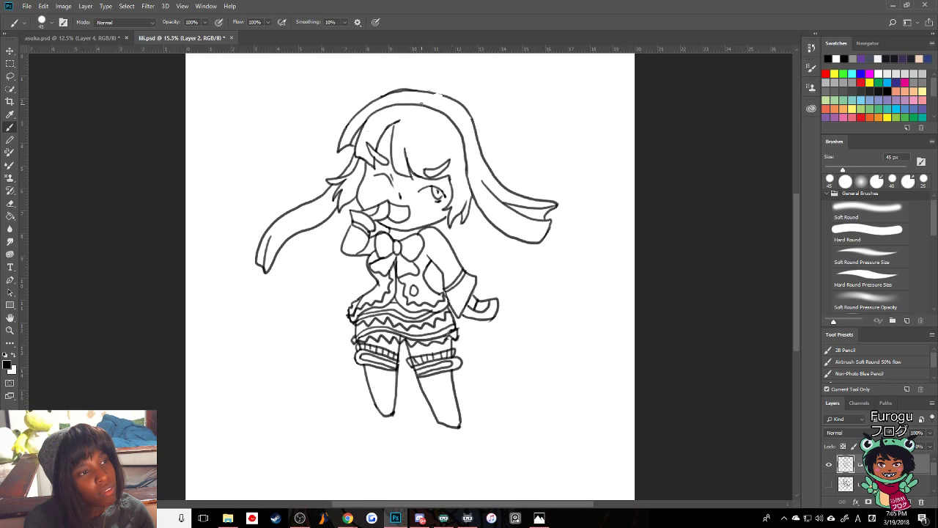
drag(420, 108, 439, 91)
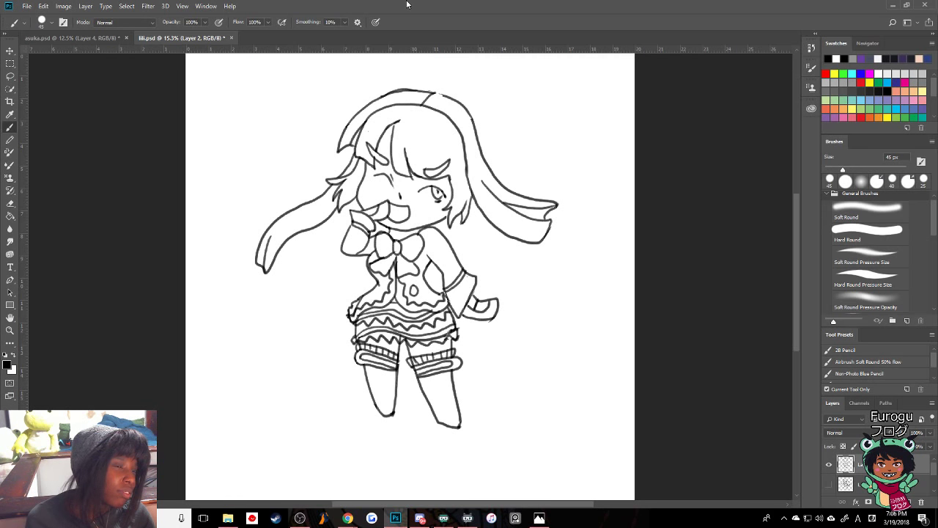
key(ctrl+z)
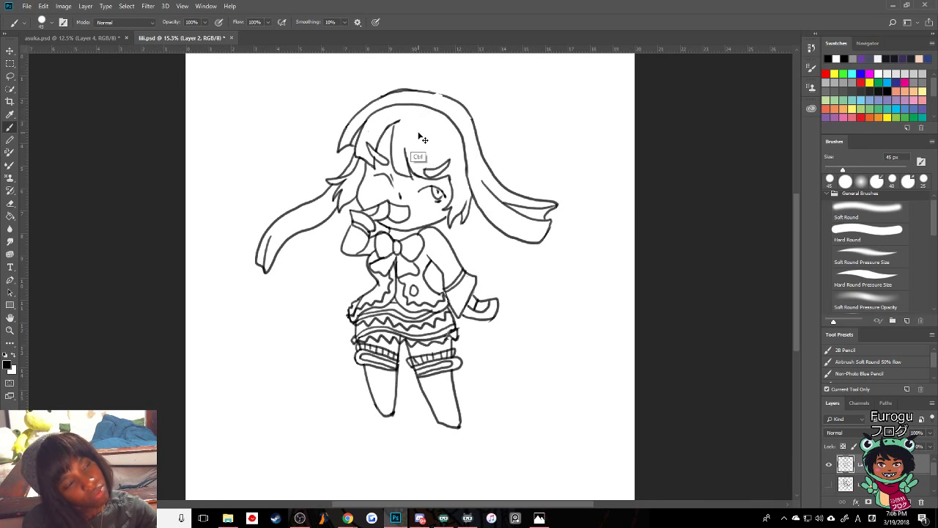
key(ctrl+alt+z)
key(ctrl+alt+z)
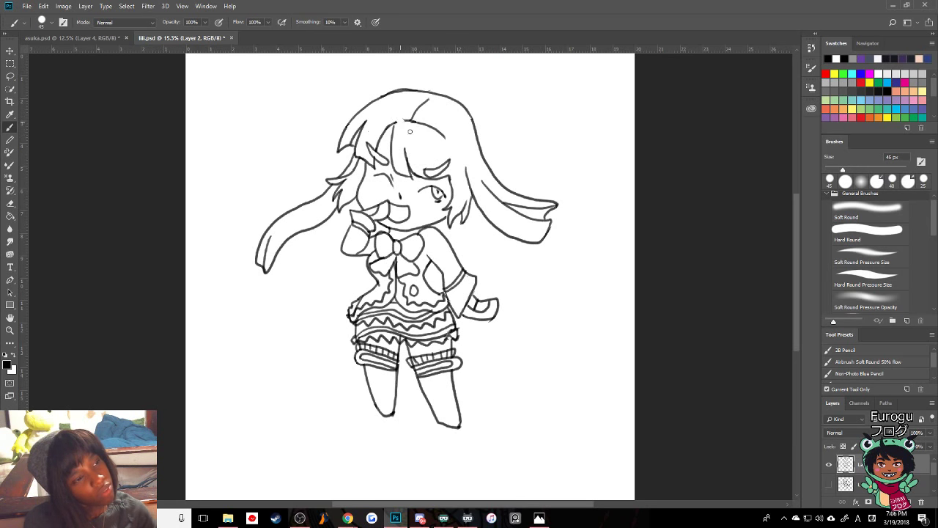
- Erase the parting line and the arc above the bangs, leaving the crown outline intact
mouse_move(408, 122)
mouse_down()
mouse_move(445, 116)
mouse_move(442, 135)
mouse_move(429, 100)
mouse_up()
key(period)
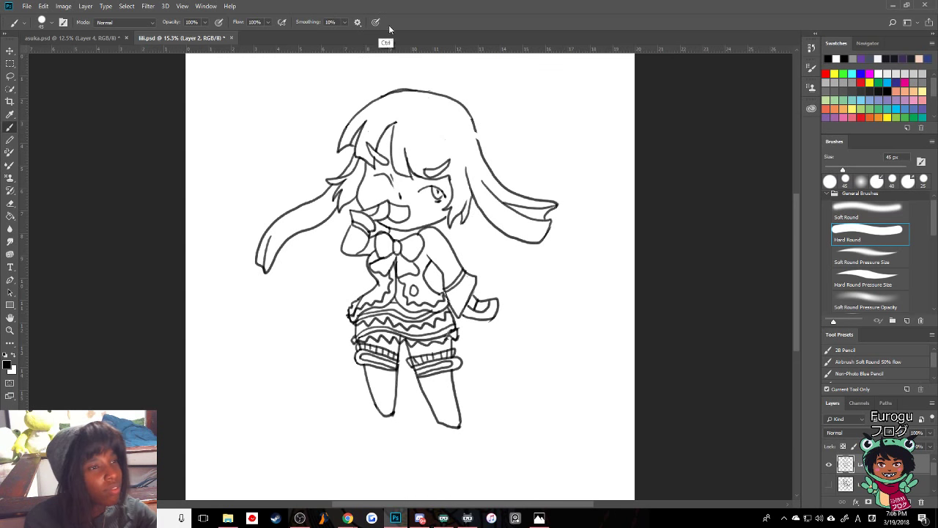
key(ctrl+alt+z)
key(ctrl+alt+z)
key(ctrl+alt+z)
drag(401, 120, 440, 134)
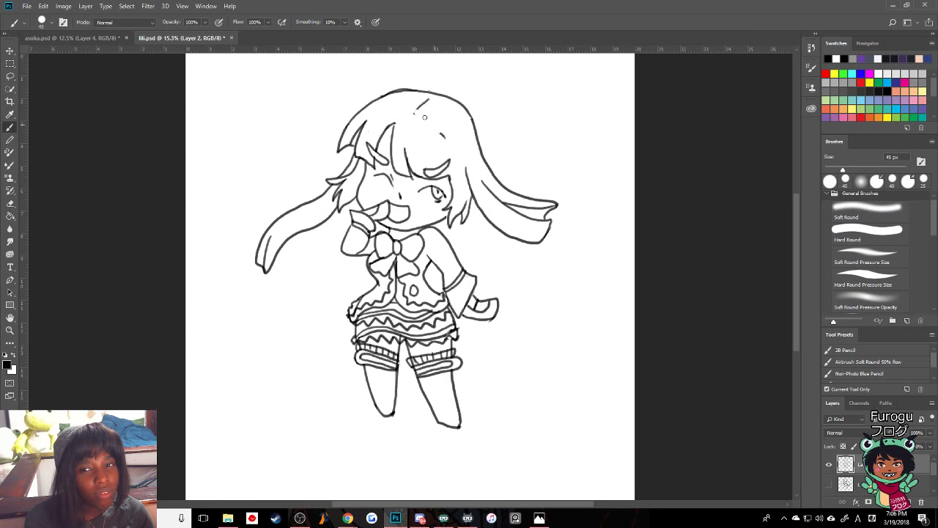
key(ctrl+z)
key(ctrl+z)
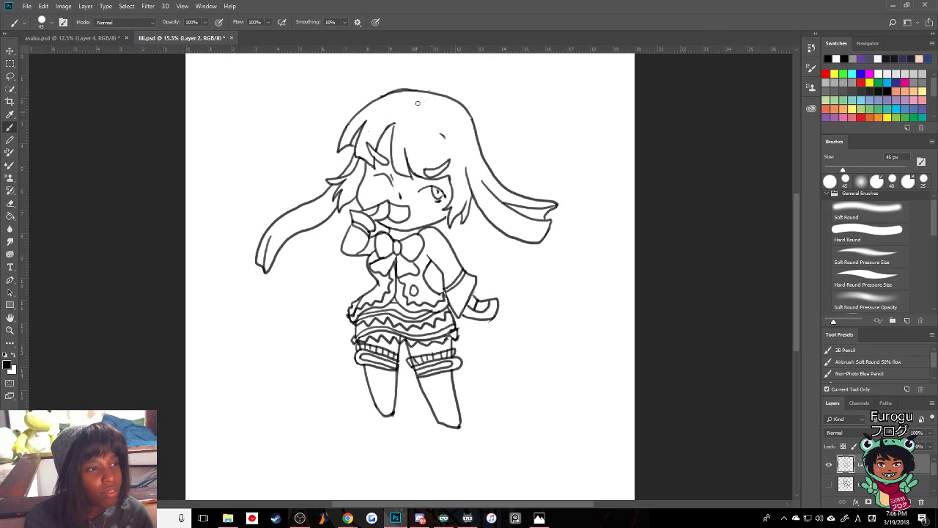
key(ctrl+z)
key(ctrl+z)
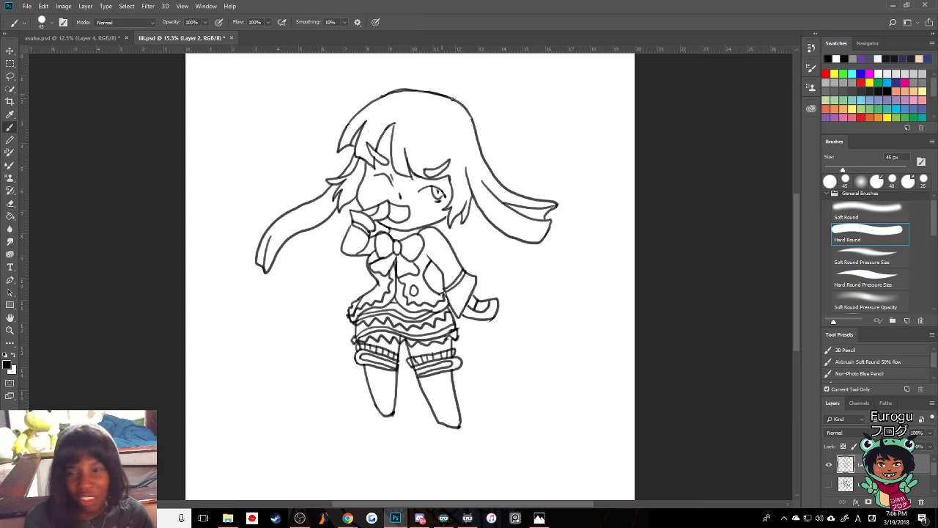
- Thicken the crown outline from the top of the head down the open-eye side
drag(453, 99, 473, 112)
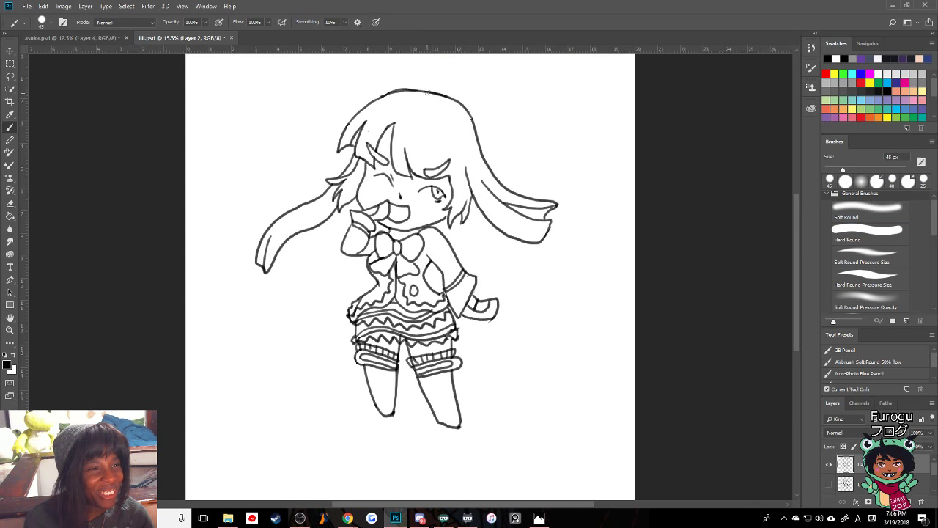
mouse_move(427, 92)
mouse_down()
mouse_move(455, 102)
mouse_move(480, 133)
mouse_up()
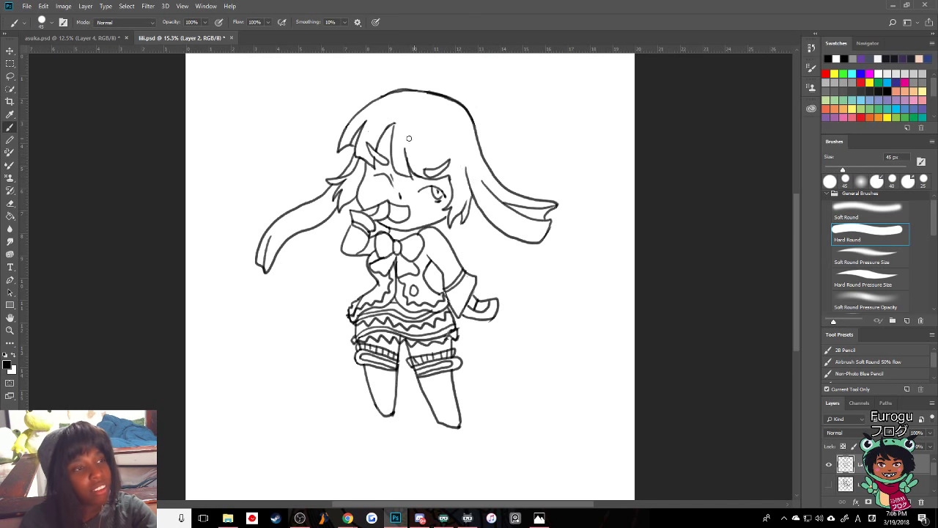
- Try erasing the top of the crown outline and redrawing it as a flatter curve
drag(398, 94, 454, 101)
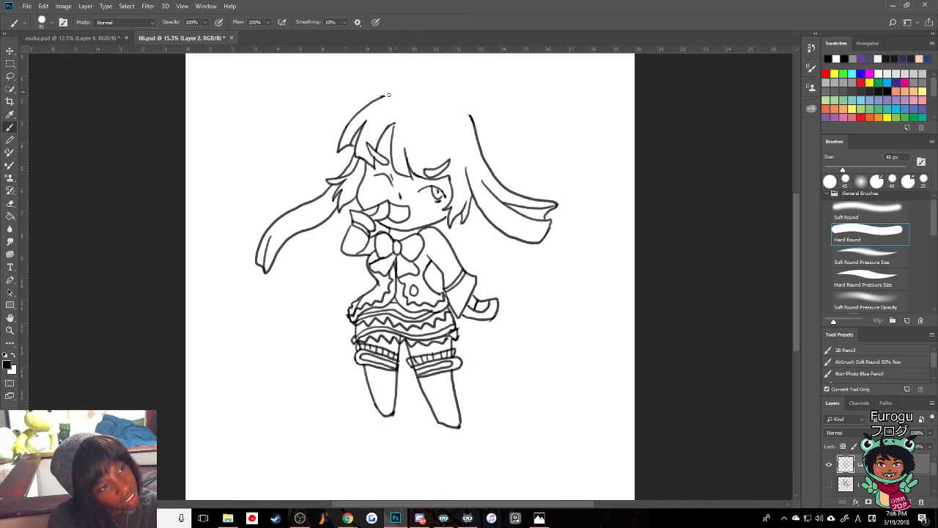
drag(380, 96, 412, 94)
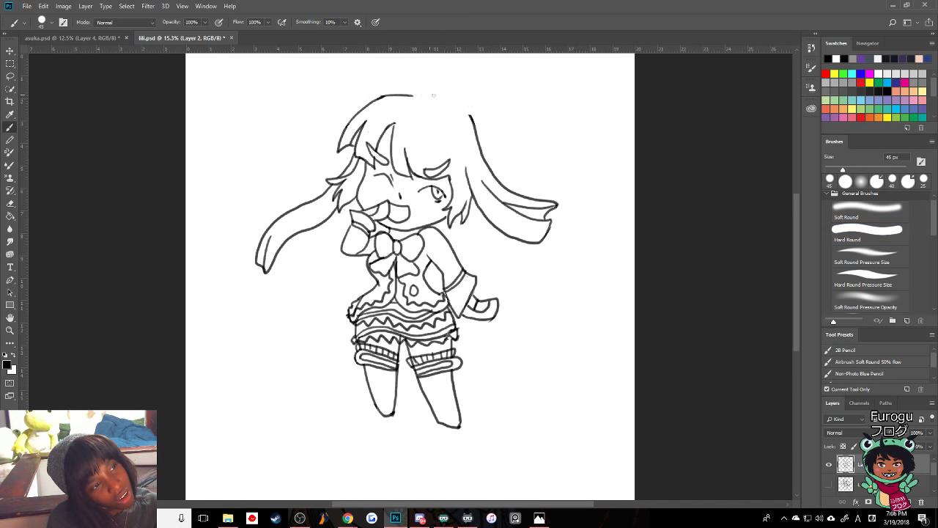
key(ctrl+alt+z)
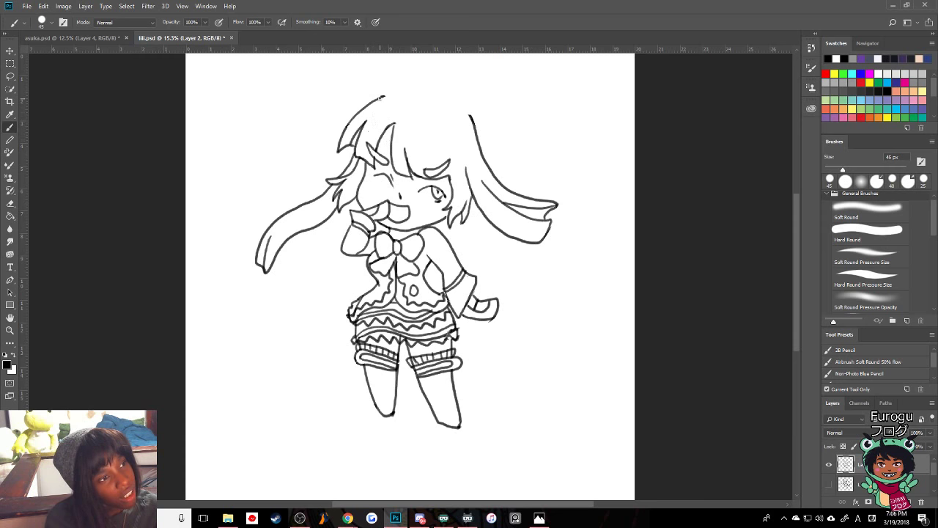
drag(381, 96, 472, 115)
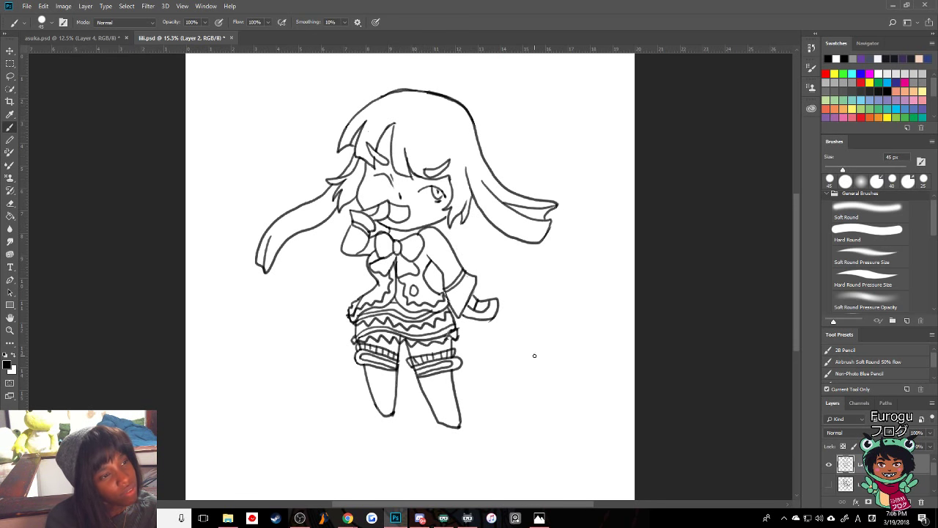
- Erase the outline between the crown and the long lock on the open-eye side, trying and undoing replacement curves
key(e)
drag(459, 84, 486, 139)
key(b)
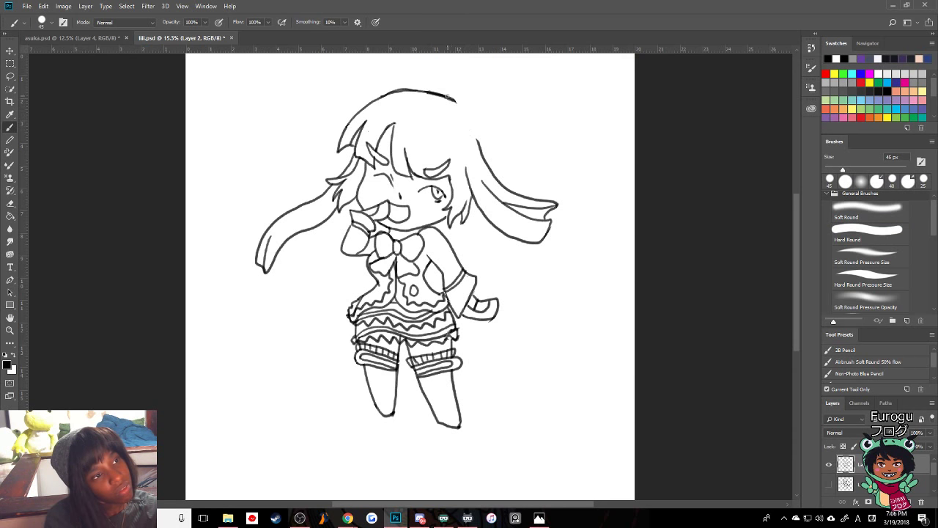
drag(455, 99, 476, 133)
key(ctrl+z)
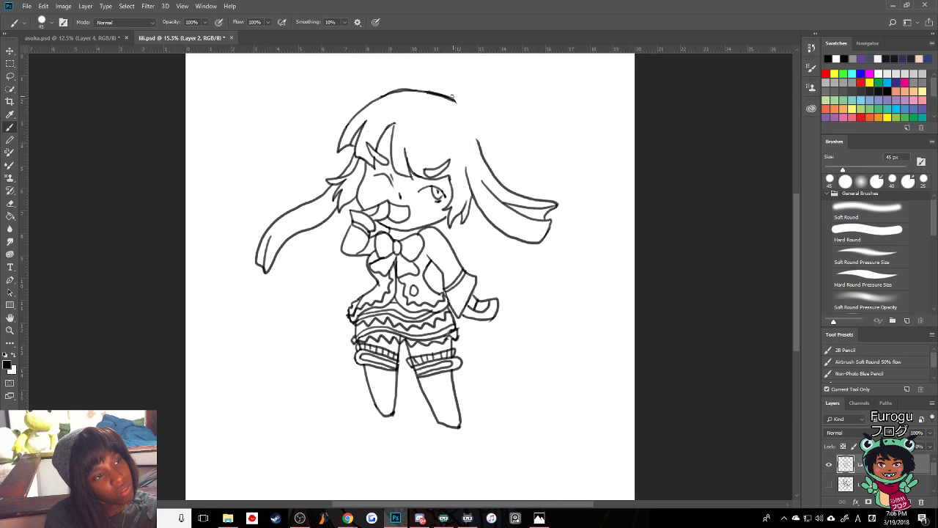
drag(449, 96, 483, 157)
key(ctrl+z)
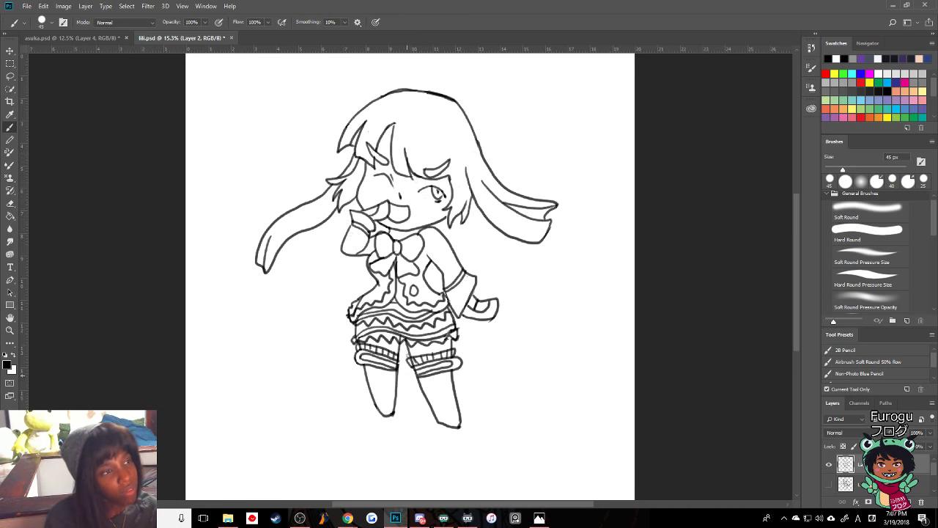
key(ctrl+z)
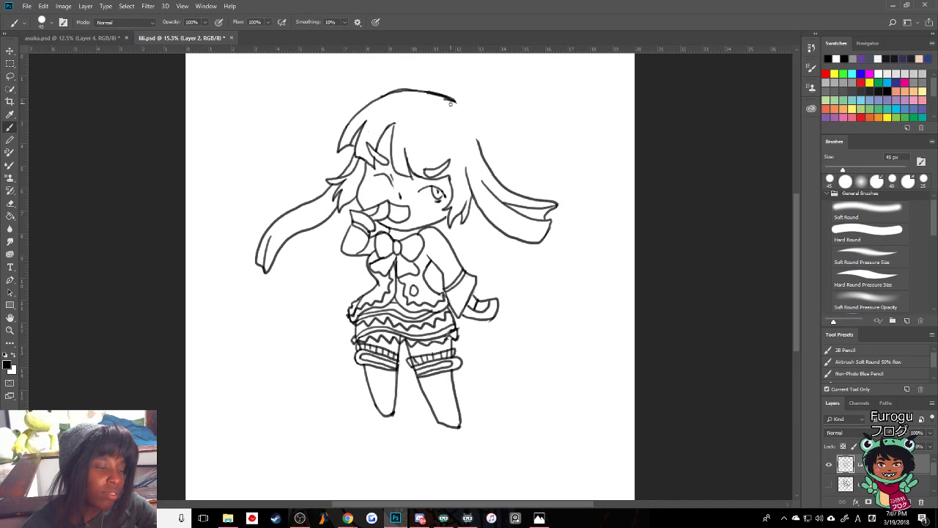
- Ink a rounder outer hair curve from the crown into the long lock, undoing the extra passes along the lock
mouse_move(445, 99)
mouse_down()
mouse_move(473, 112)
mouse_move(507, 184)
mouse_up()
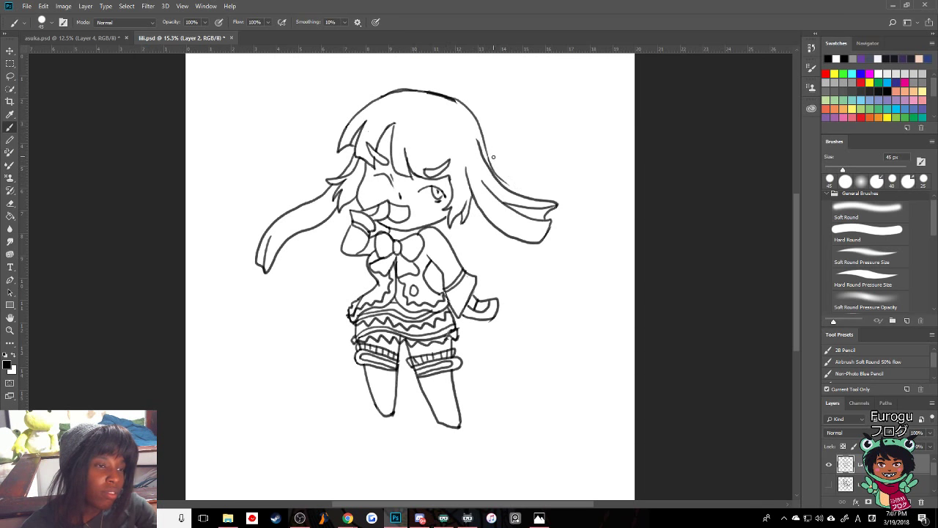
key(ctrl+z)
drag(486, 151, 529, 198)
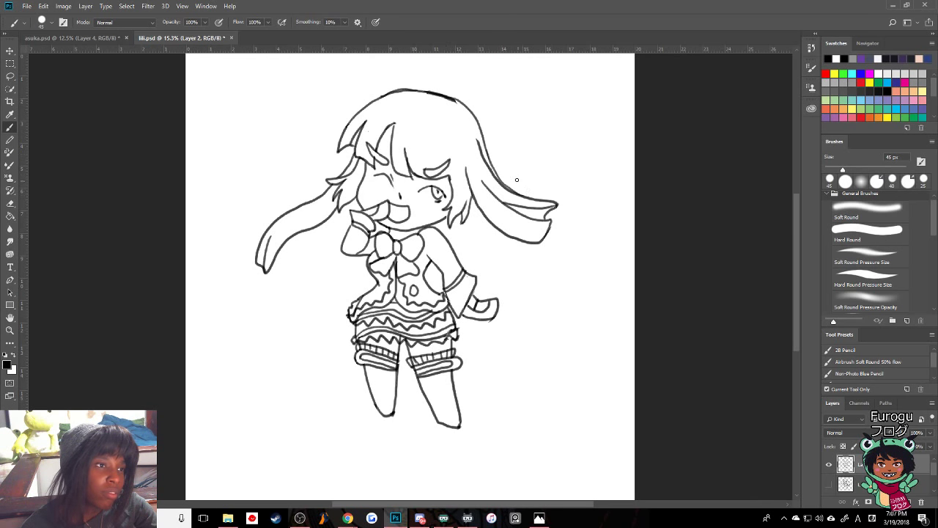
key(ctrl+z)
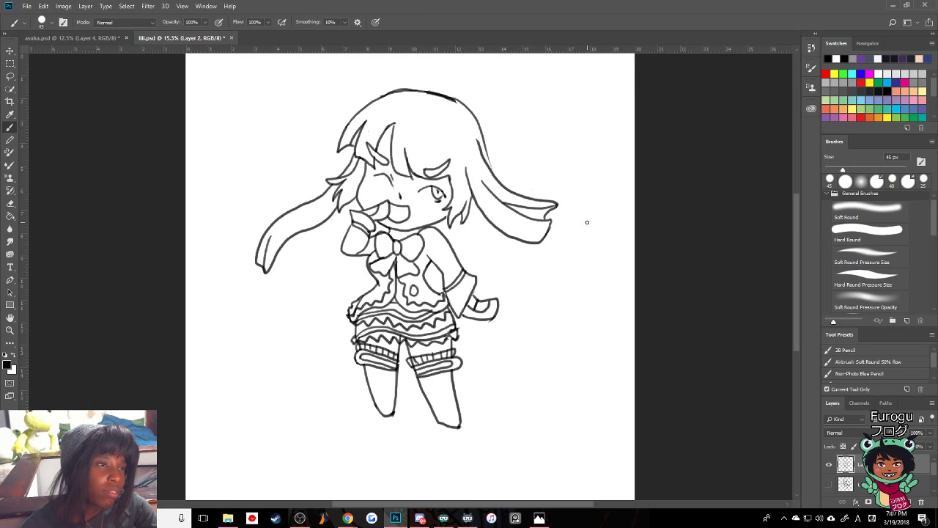
- Clean up the rough overlap on the crown outline and thicken the line at the top and along the new outer curve
key(.)
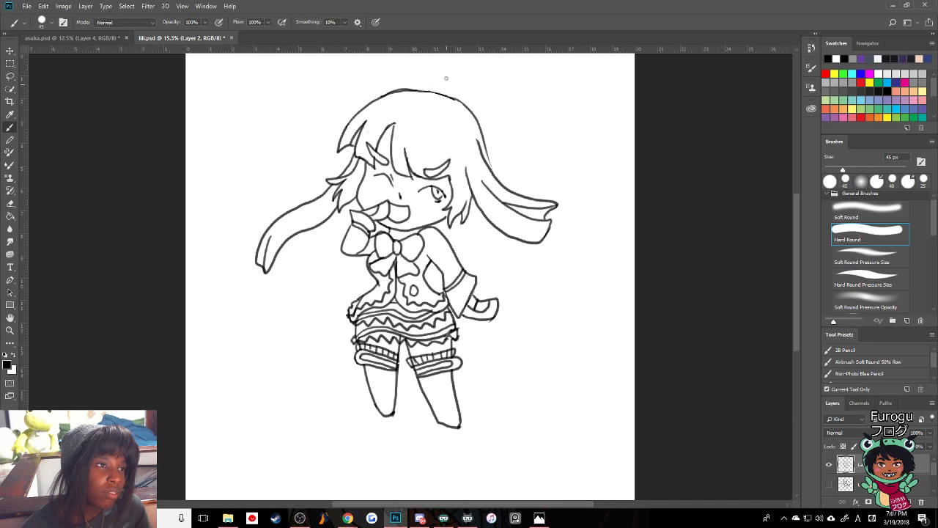
drag(401, 90, 415, 91)
drag(475, 118, 479, 127)
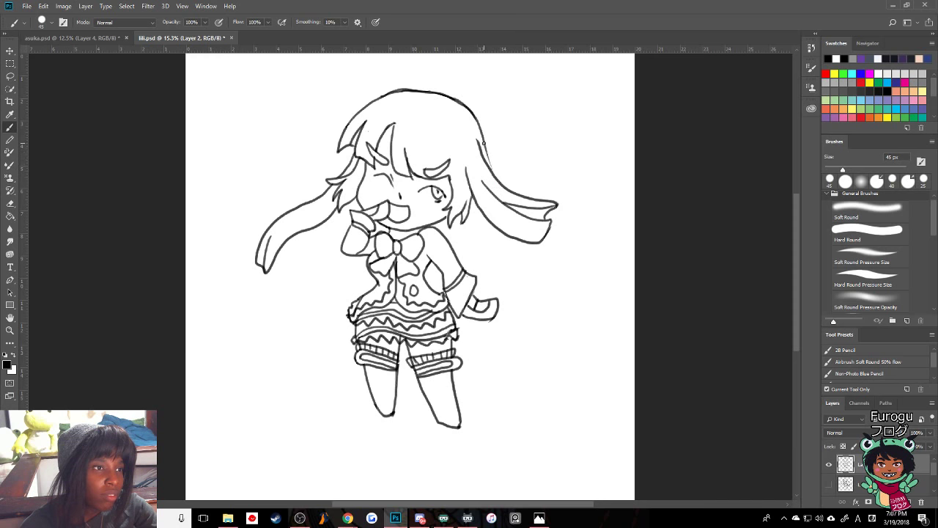
drag(484, 143, 491, 167)
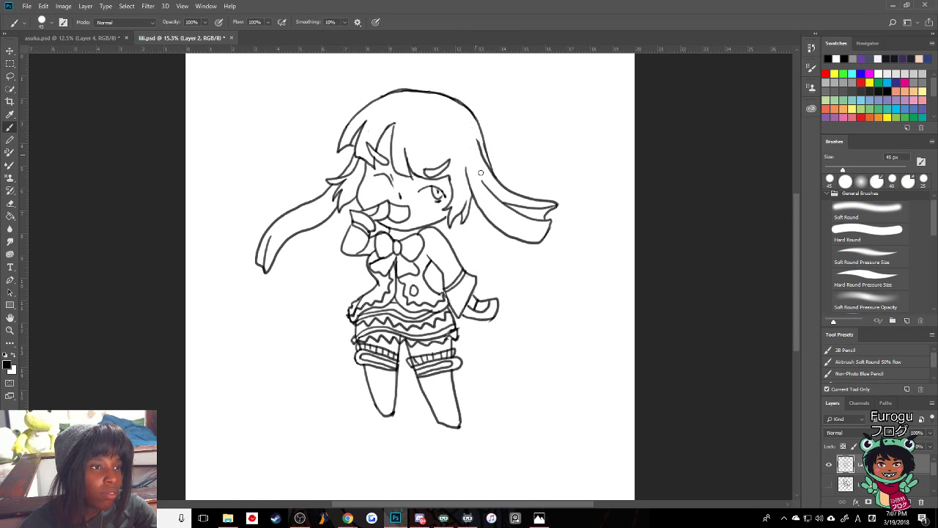
- Show the rough sketch layer beneath the line art and save the document
key(.)
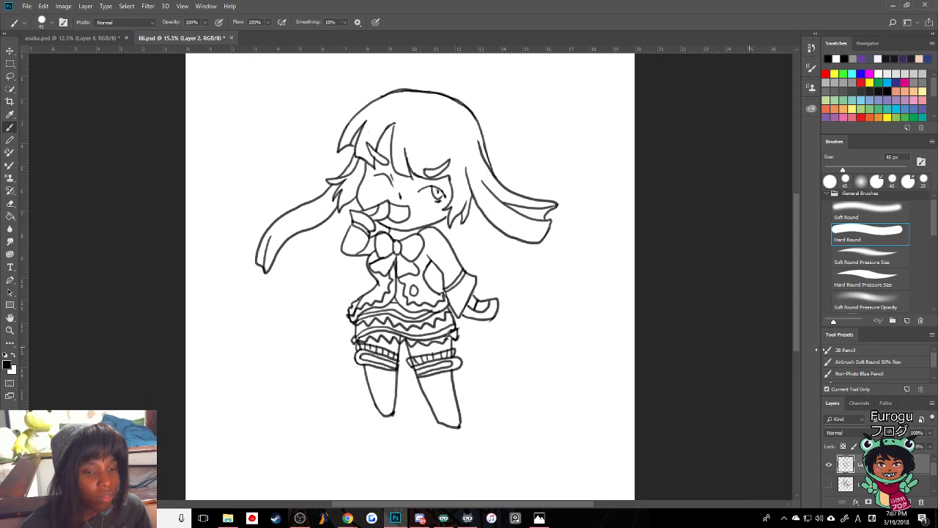
click(829, 484)
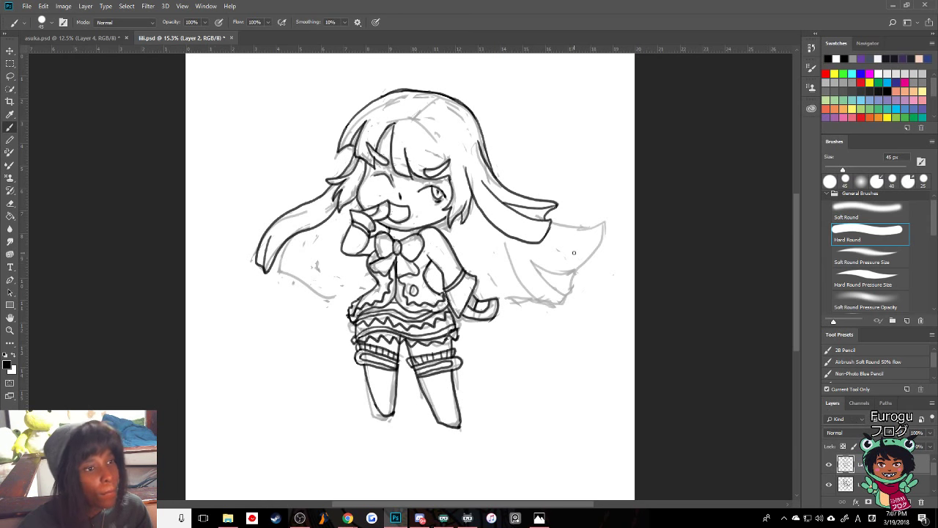
click(27, 6)
click(44, 107)
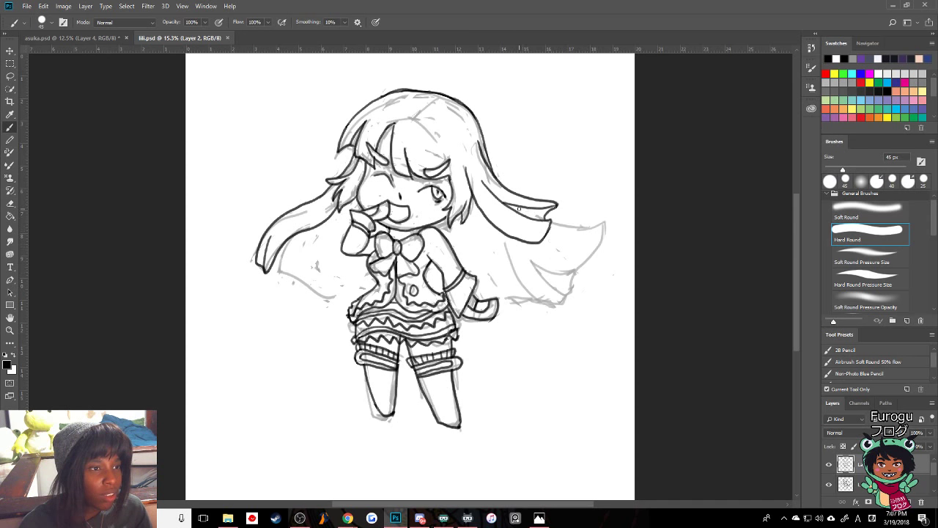
- Try inking the sketched back hair beside the hidden arm, with a curved lower edge and pointed tips up to the long lock
drag(526, 212, 550, 219)
key(ctrl+z)
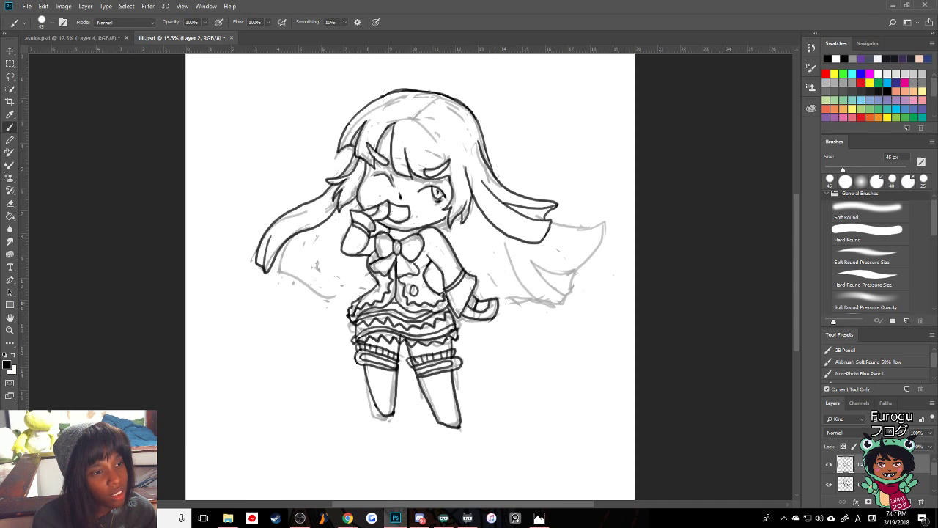
drag(502, 300, 542, 309)
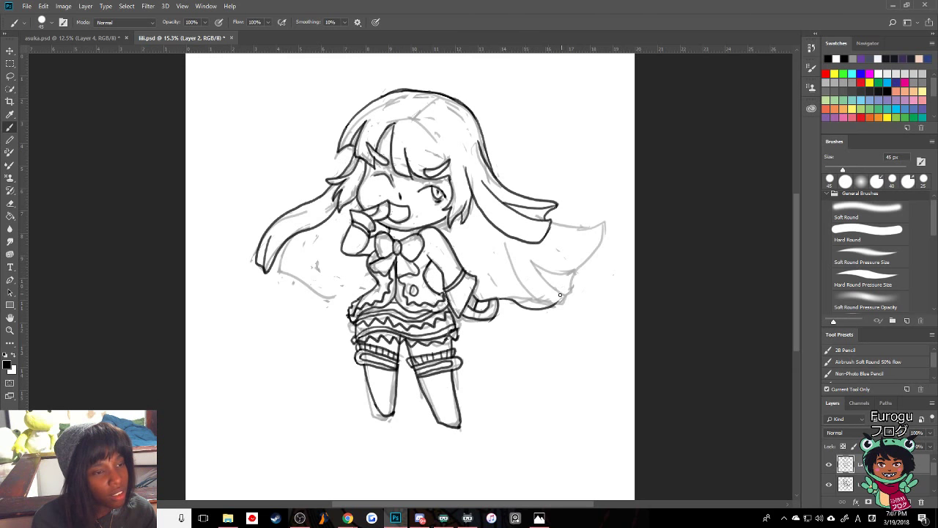
drag(534, 263, 563, 294)
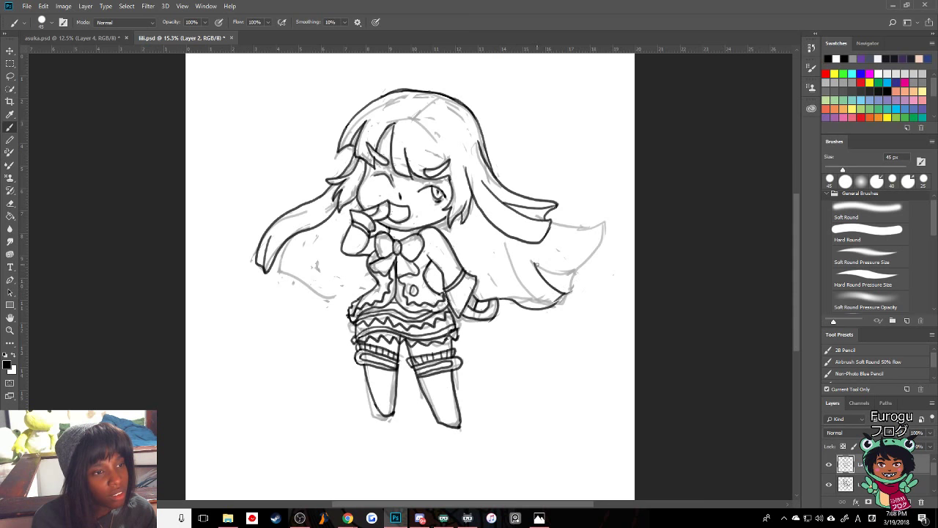
drag(536, 264, 570, 272)
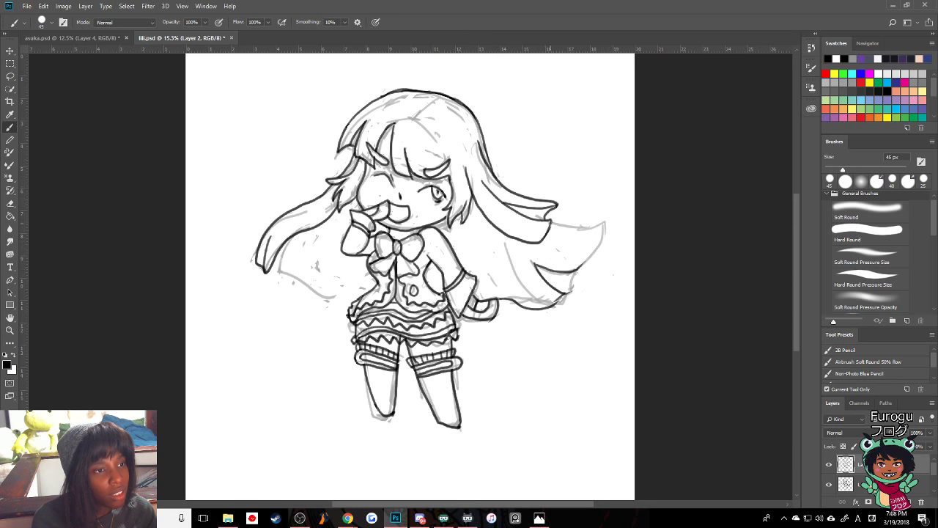
mouse_move(550, 223)
mouse_down()
mouse_move(582, 229)
mouse_move(571, 267)
mouse_up()
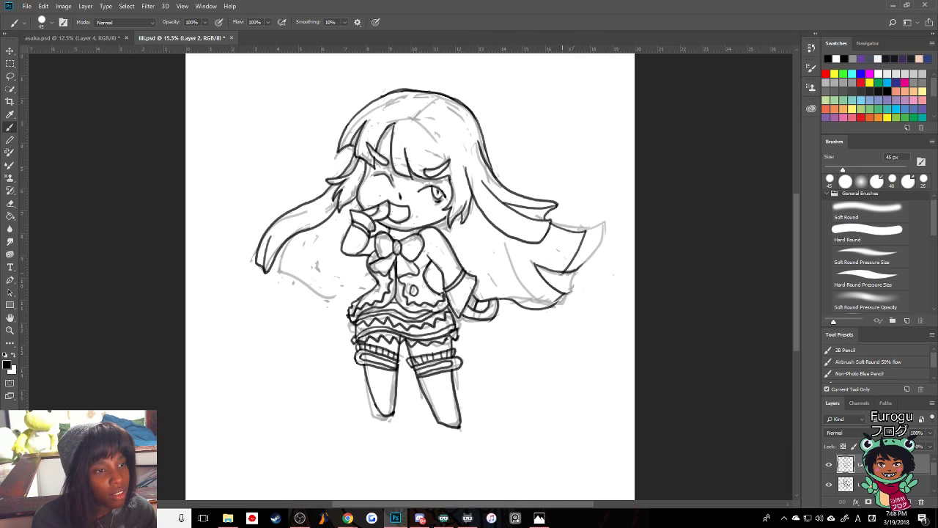
- Hide the sketch layer and undo all the new back-hair strokes
click(829, 485)
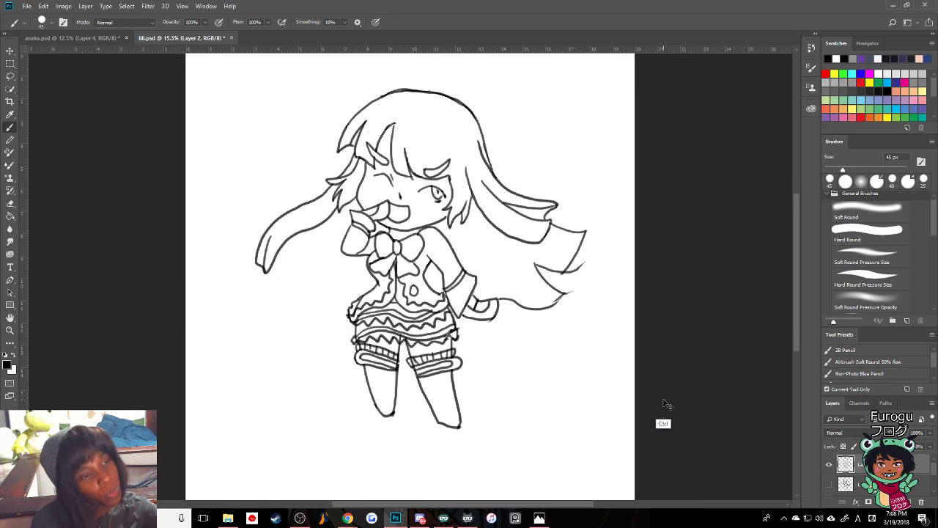
key(ctrl+z)
key(ctrl+alt+z)
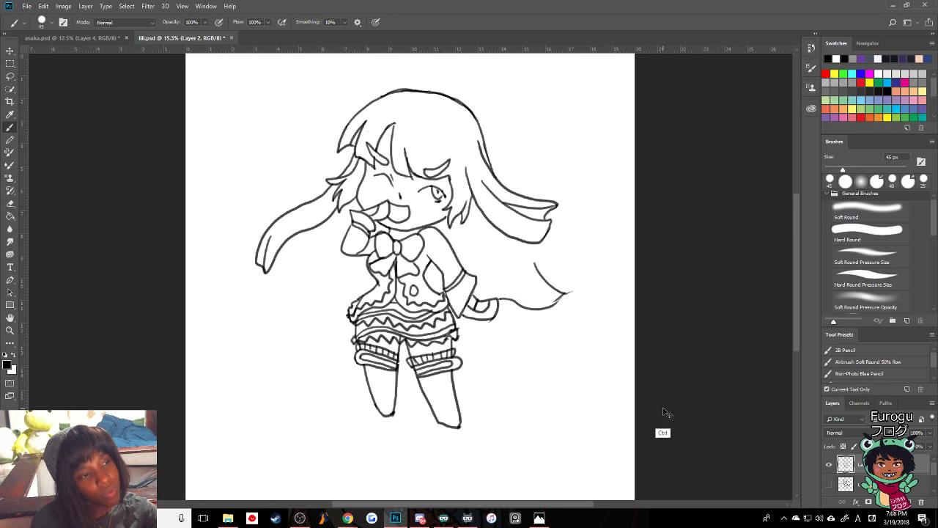
key(ctrl+alt+z)
key(ctrl+alt+z)
key(ctrl+alt+z)
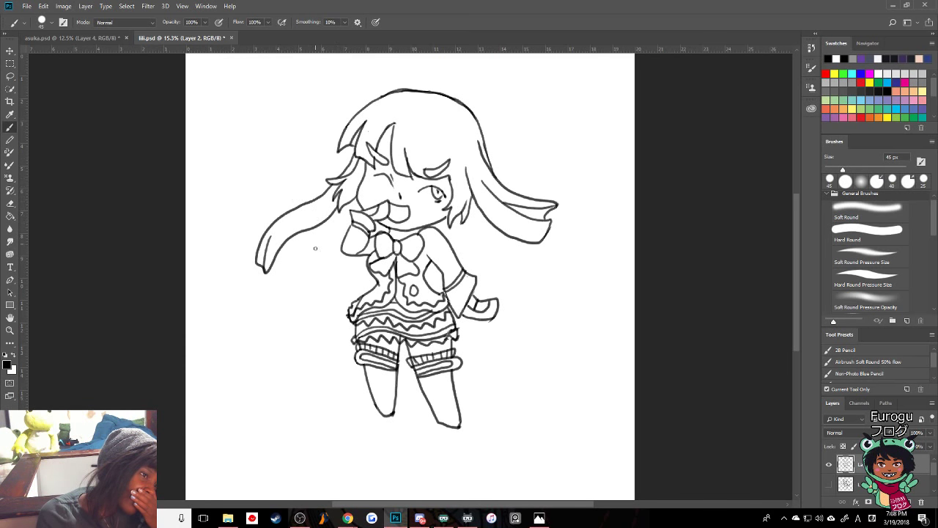
- Try moving both lassoed legs down from the skirt hem, then undo the move and clear the selection
key(l)
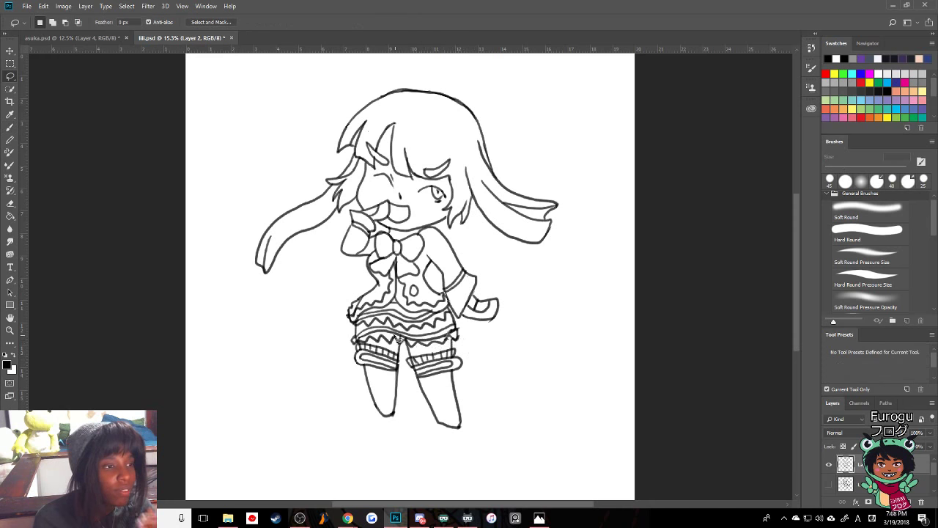
mouse_move(408, 352)
mouse_down()
mouse_move(349, 350)
mouse_move(368, 439)
mouse_move(440, 452)
mouse_move(495, 422)
mouse_move(491, 383)
mouse_move(470, 346)
mouse_move(439, 345)
mouse_up()
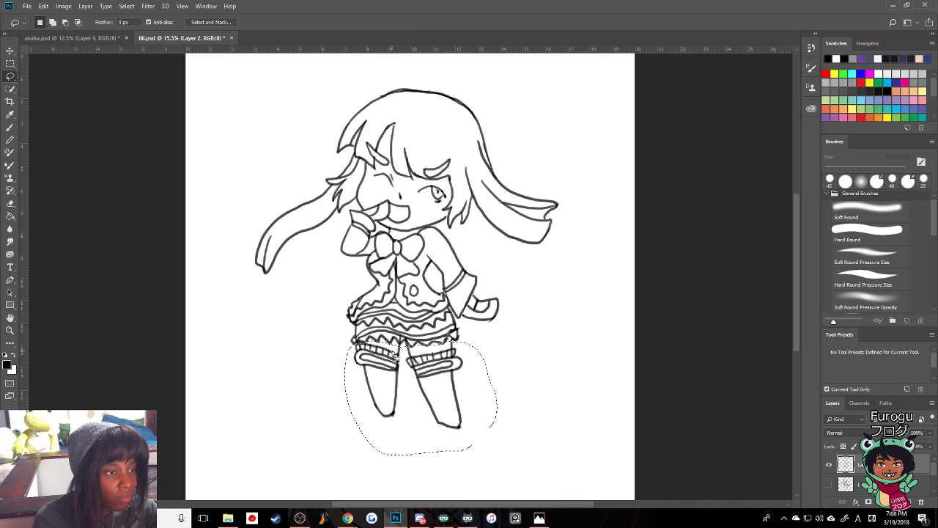
key(ctrl+t)
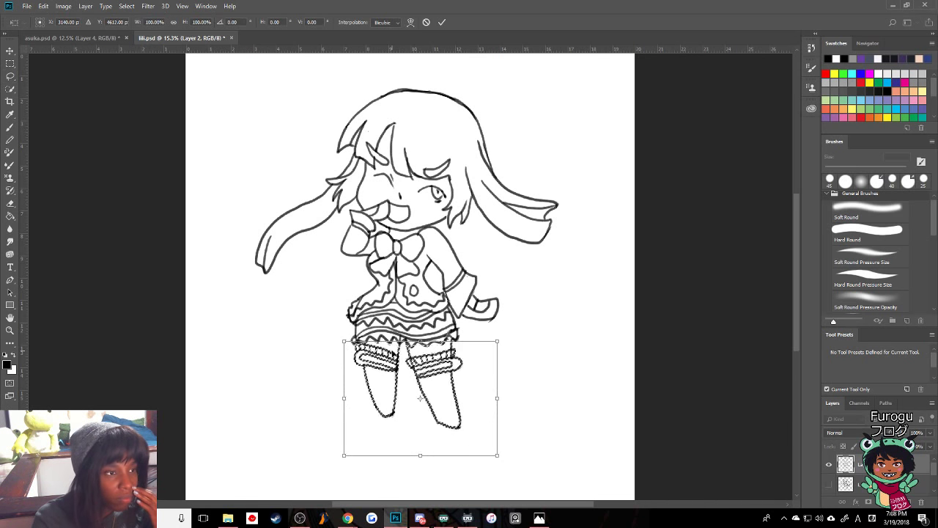
drag(392, 350, 393, 354)
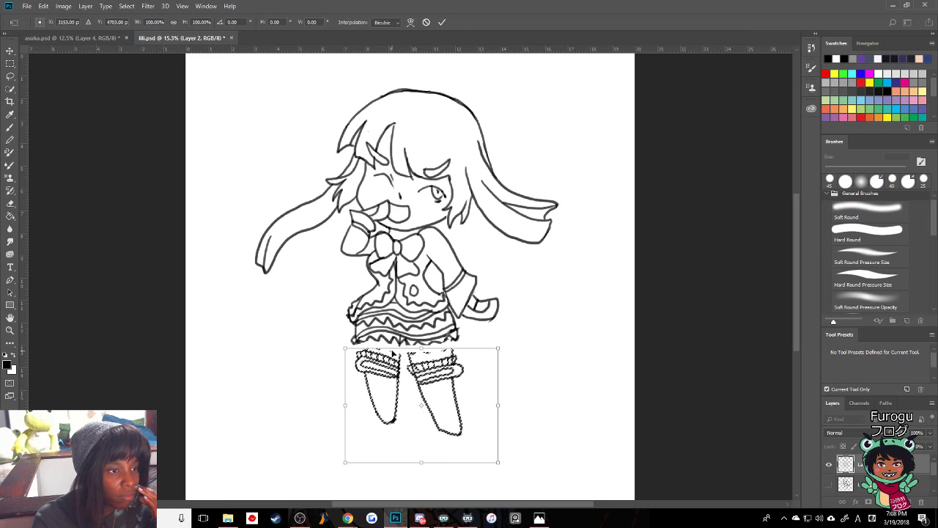
key(Return)
key(ctrl+d)
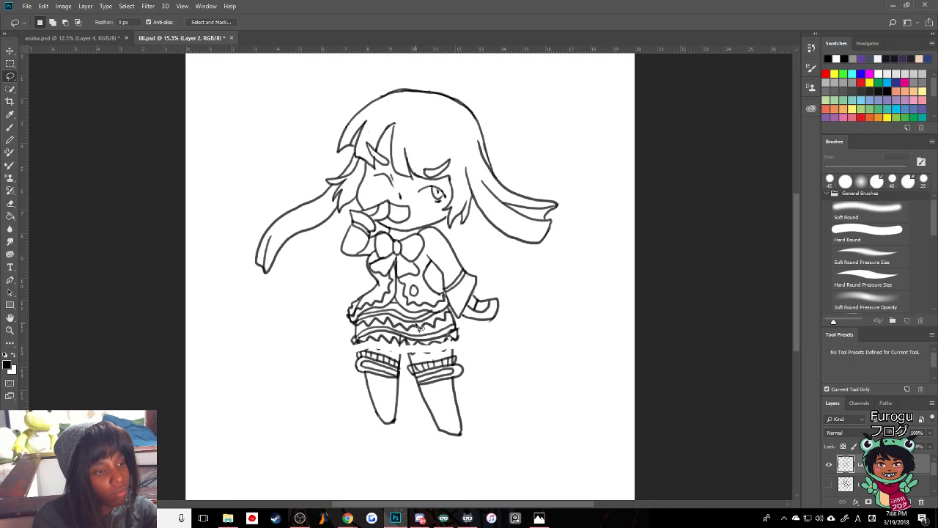
key(ctrl+alt+z)
key(ctrl+alt+z)
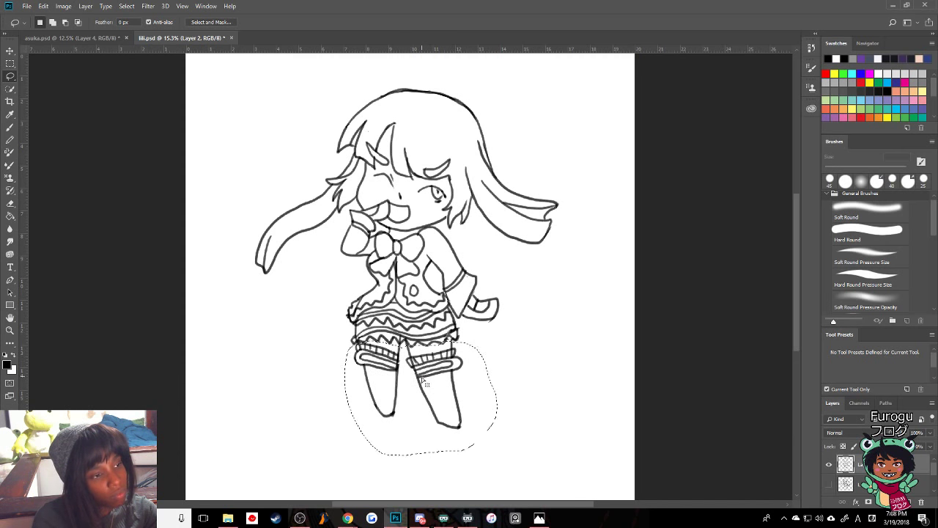
key(ctrl+d)
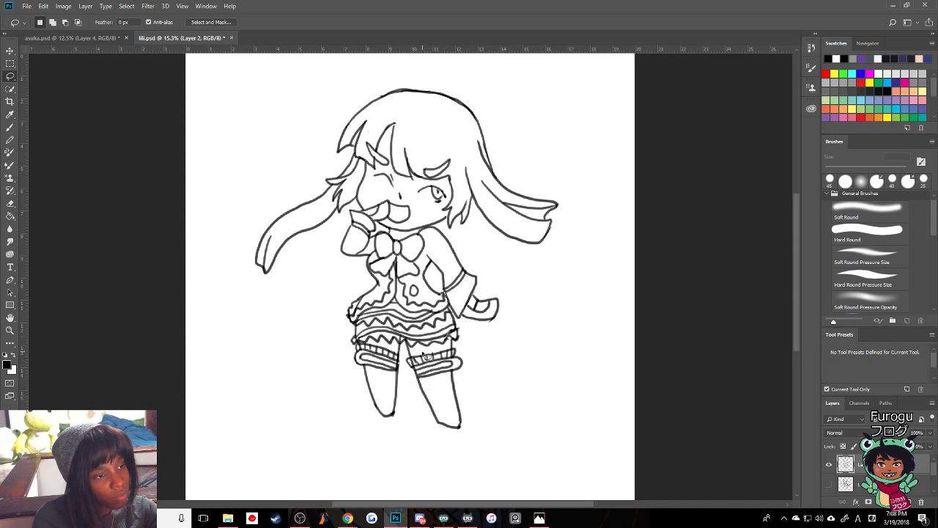
- Lasso both legs just below the skirt's zigzag hem, nudge them slightly down and right with Free Transform, and deselect
drag(423, 355, 363, 346)
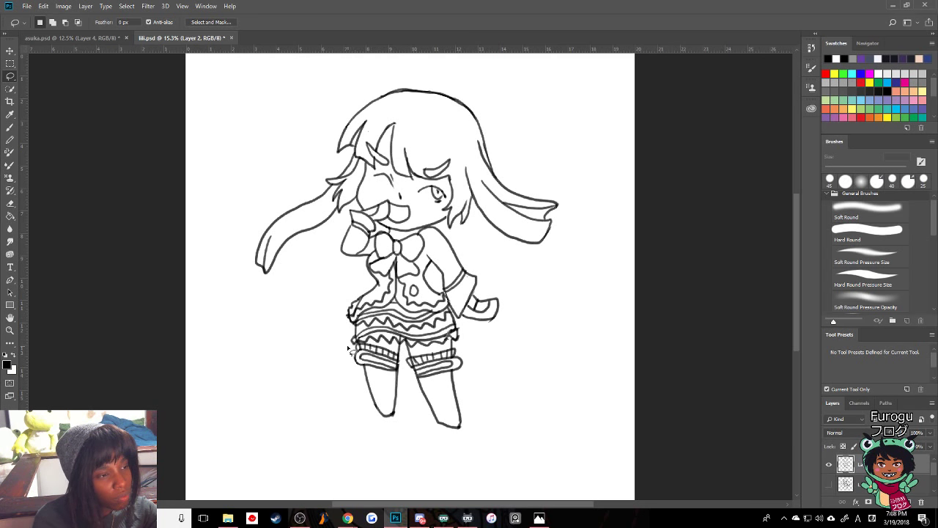
mouse_move(355, 346)
mouse_down()
mouse_move(459, 351)
mouse_move(474, 366)
mouse_move(491, 429)
mouse_move(411, 457)
mouse_move(344, 405)
mouse_move(352, 356)
mouse_up()
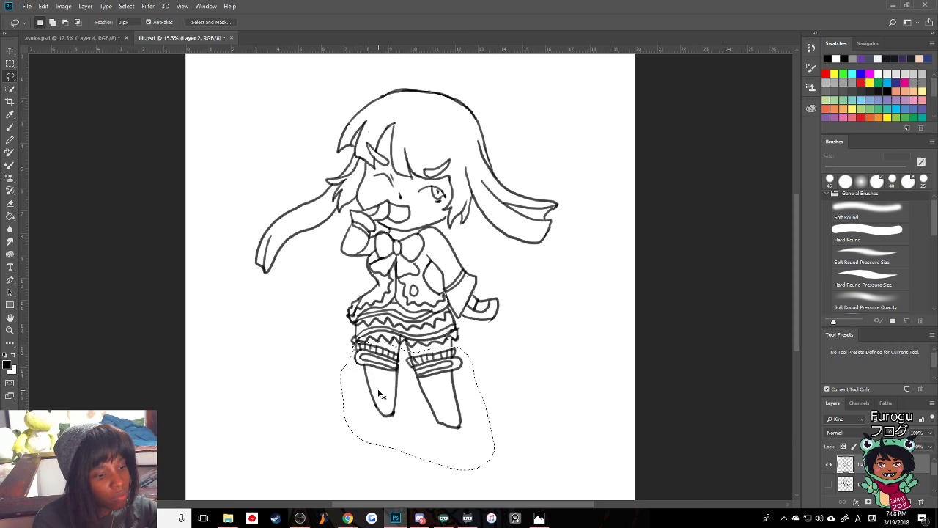
key(ctrl+t)
key(Down)
key(Down)
key(Down)
key(Down)
key(Down)
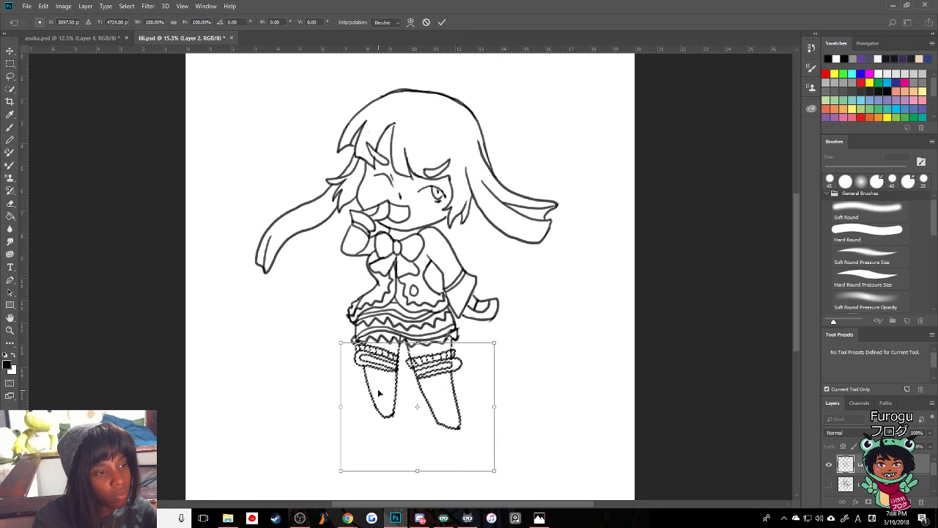
key(Right)
key(Down)
key(Down)
key(Down)
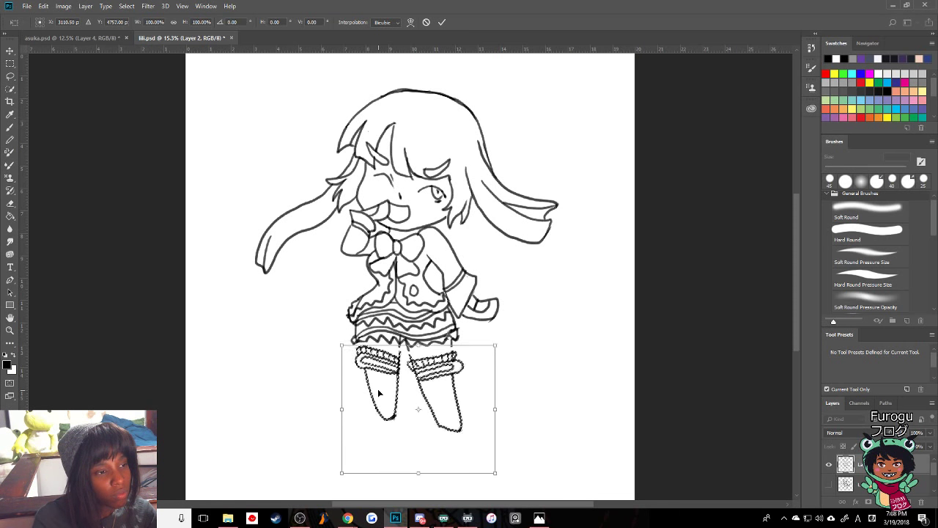
key(Right)
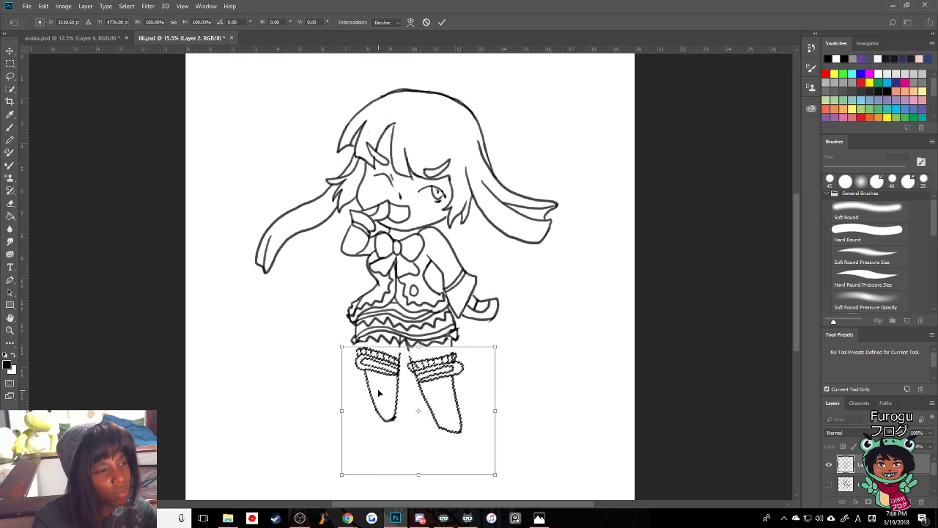
key(Return)
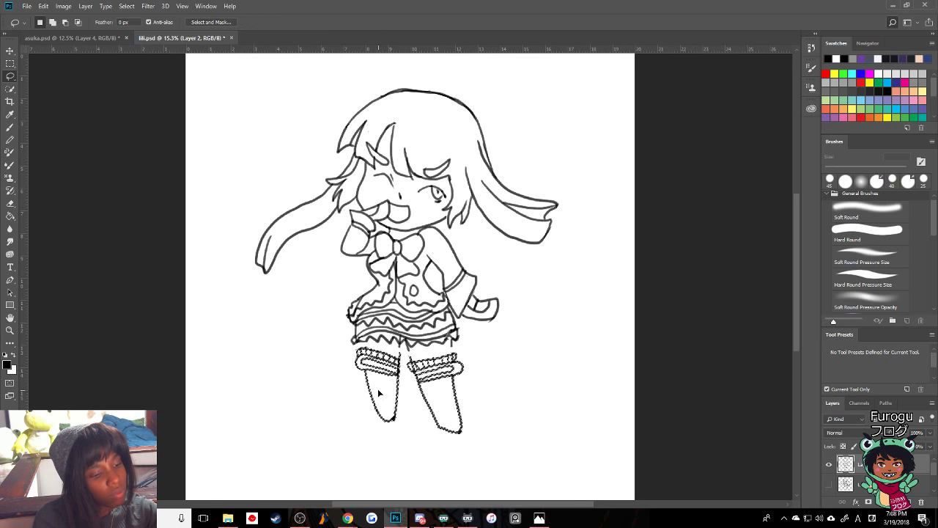
key(ctrl+d)
- Ink the inner and outer thigh lines to close the gaps between the skirt hem and the lowered stockings
key(b)
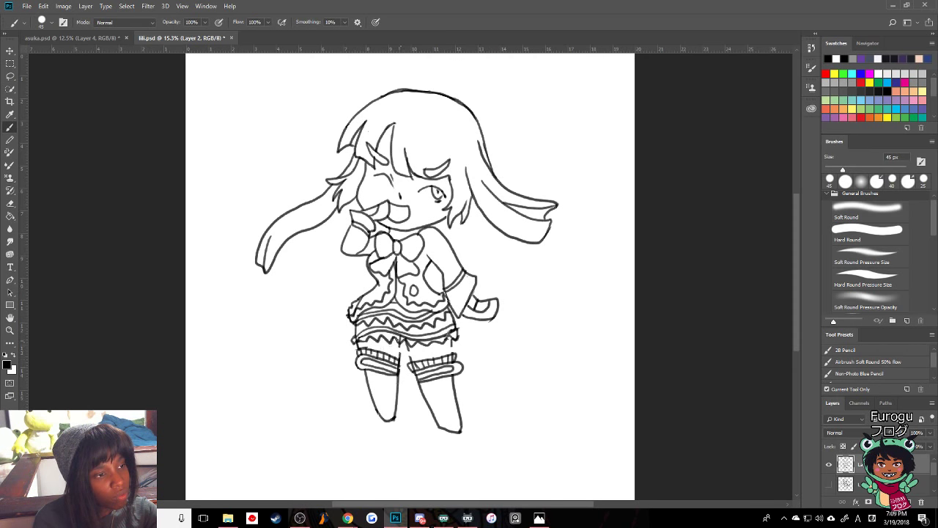
drag(400, 342, 400, 361)
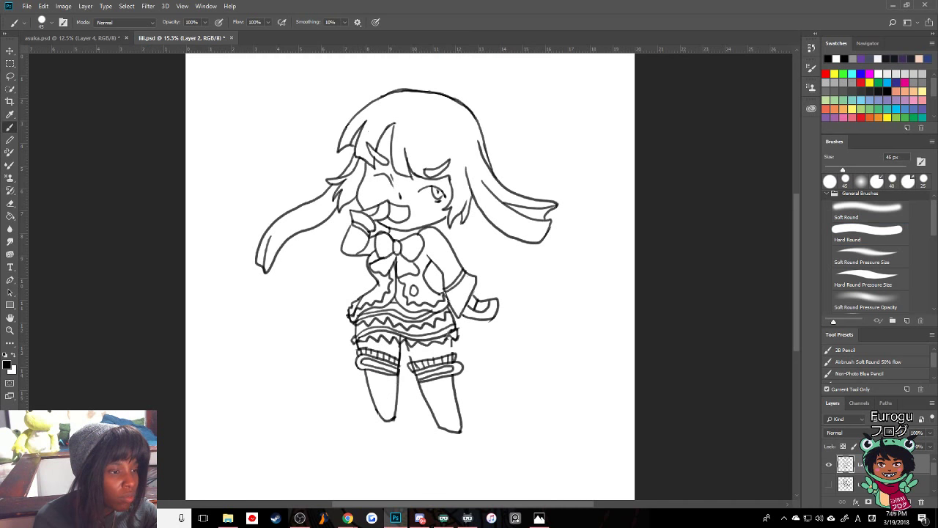
key(e)
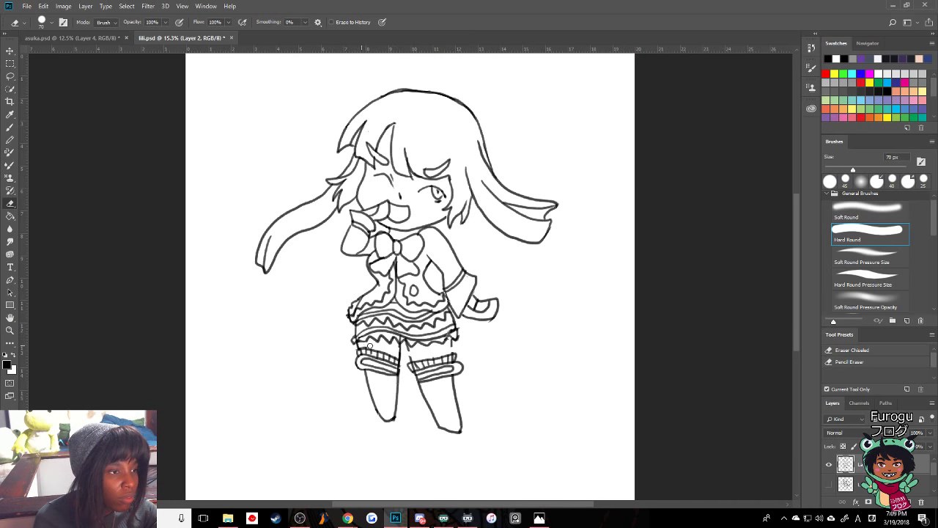
key(b)
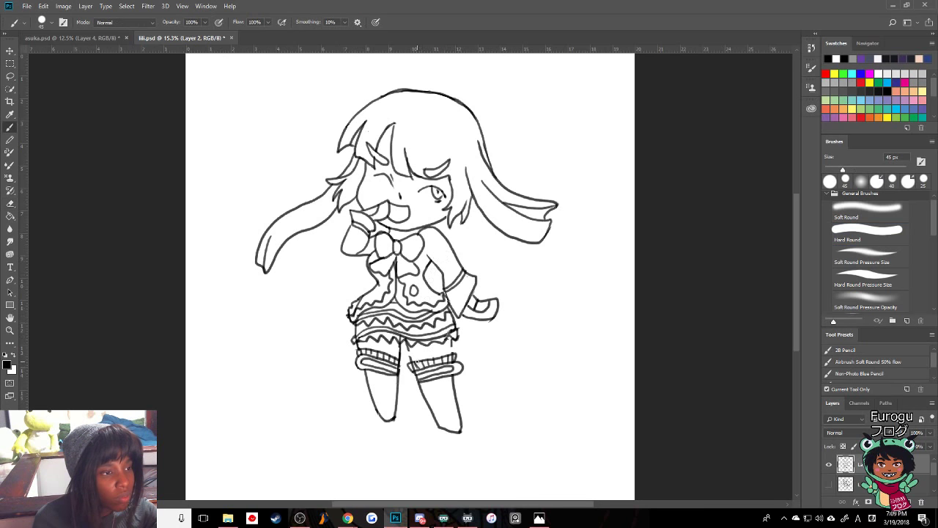
drag(409, 346, 413, 365)
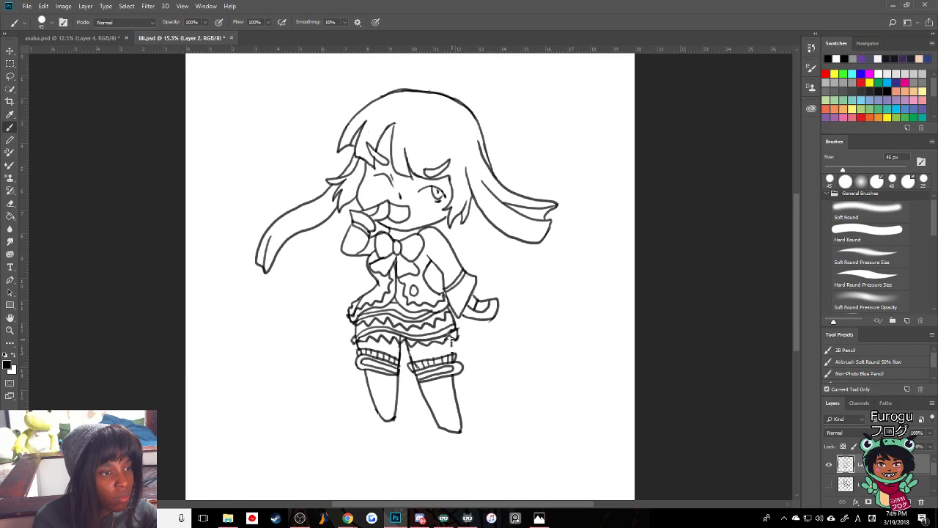
drag(452, 338, 454, 355)
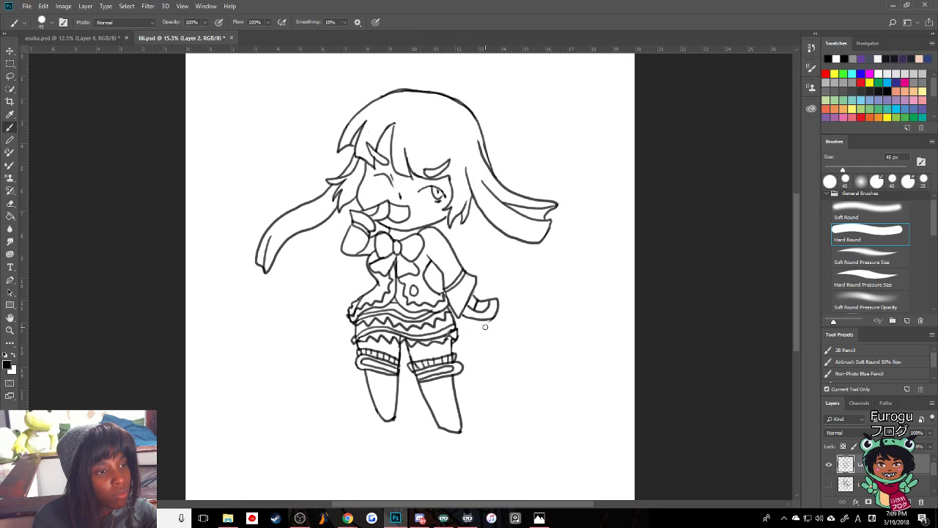
- Show the rough sketch layer and ink the lower left hair outline from beneath the long strand to the waist
key(.)
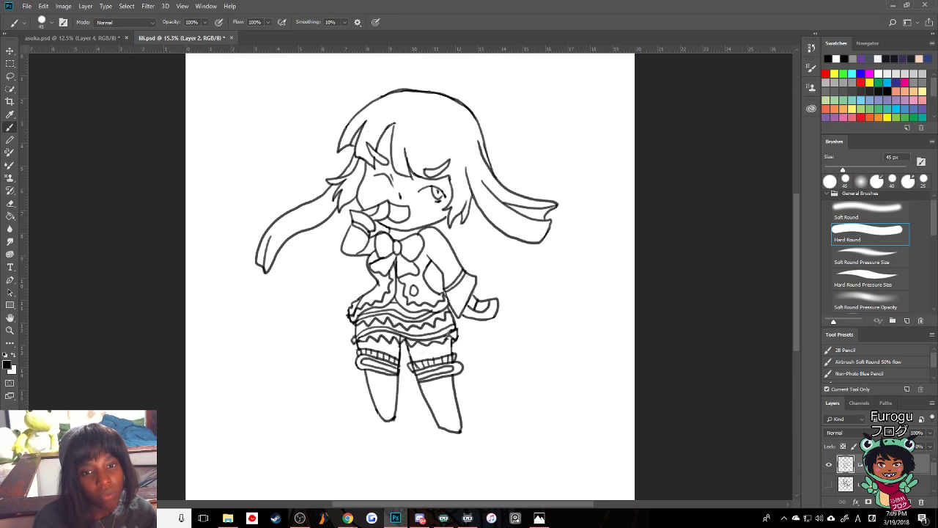
click(829, 484)
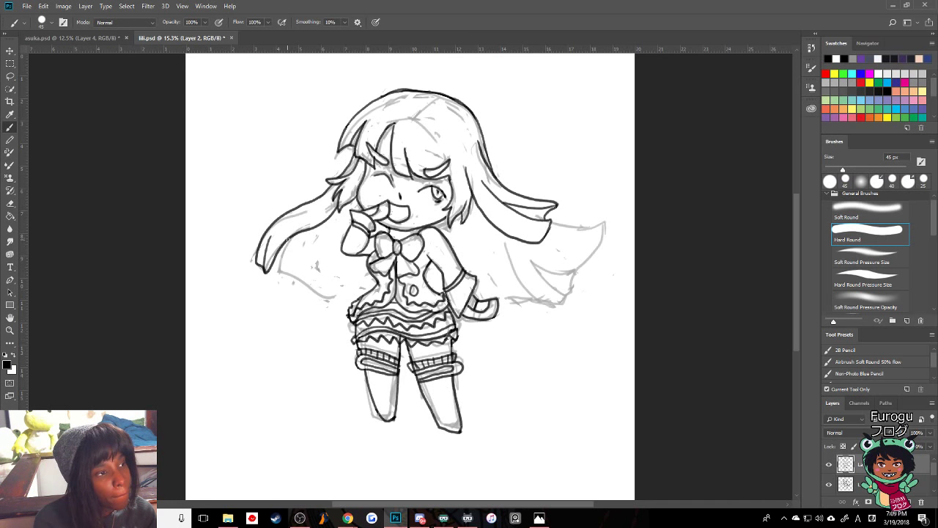
drag(289, 246, 279, 270)
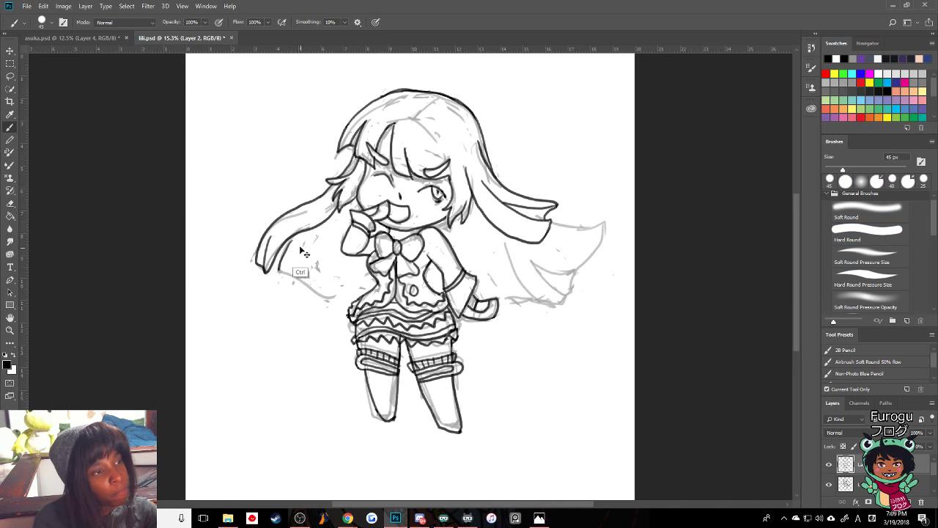
key(ctrl+z)
mouse_move(295, 239)
mouse_down()
mouse_move(280, 272)
mouse_move(330, 299)
mouse_move(361, 293)
mouse_up()
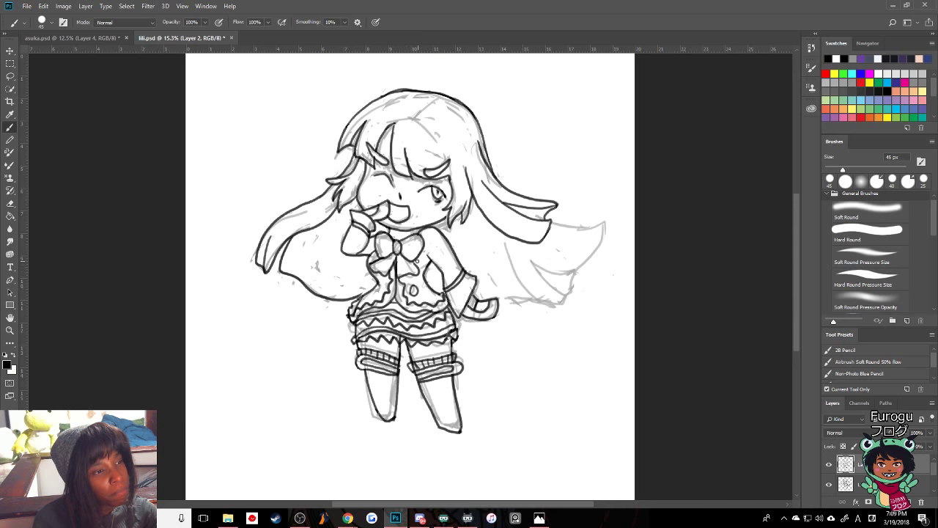
drag(360, 294, 374, 289)
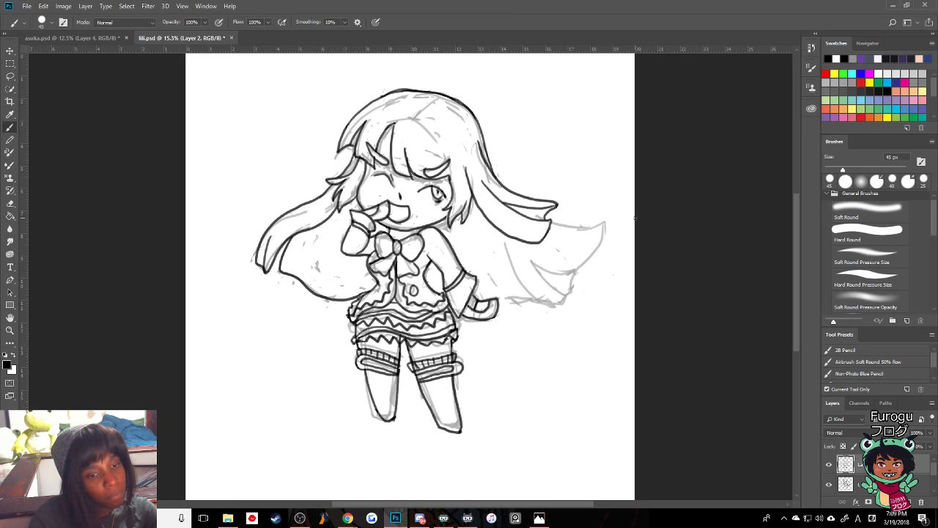
click(830, 484)
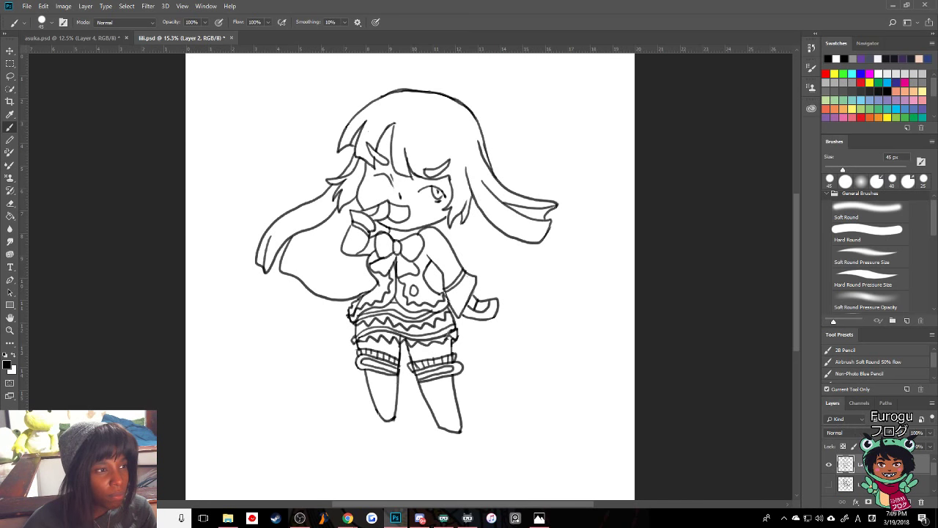
click(830, 483)
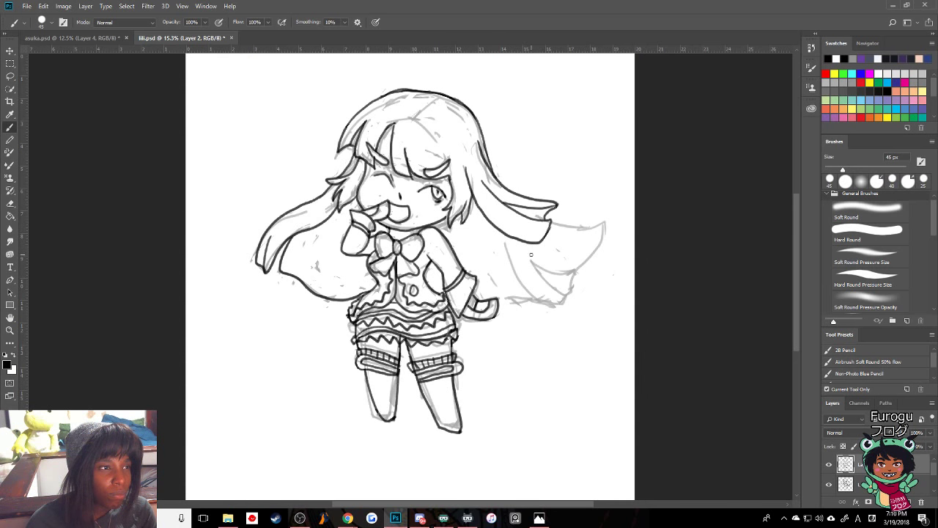
- Erase the notched tip of the long hair strand on the character's right-hand side of the canvas
key(e)
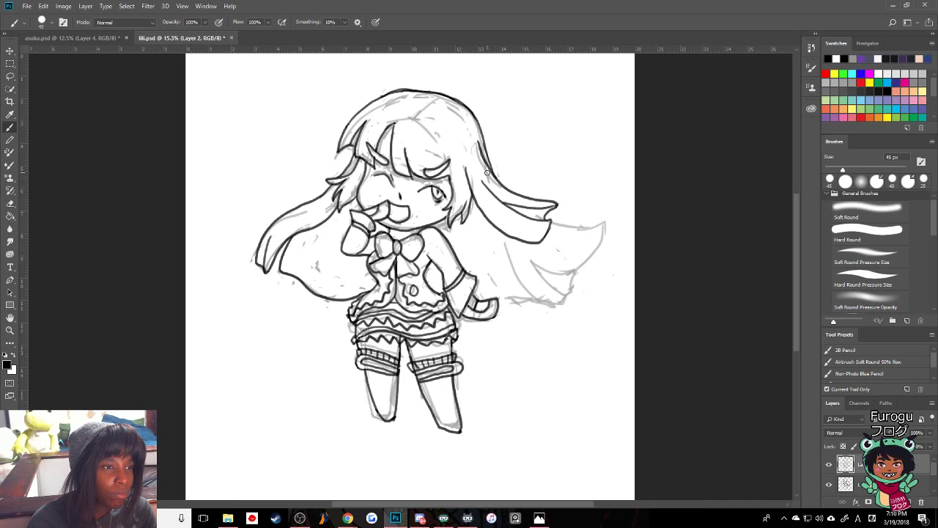
mouse_move(488, 173)
mouse_down()
mouse_move(534, 198)
mouse_move(519, 197)
mouse_move(539, 208)
mouse_up()
key(b)
drag(489, 172, 555, 207)
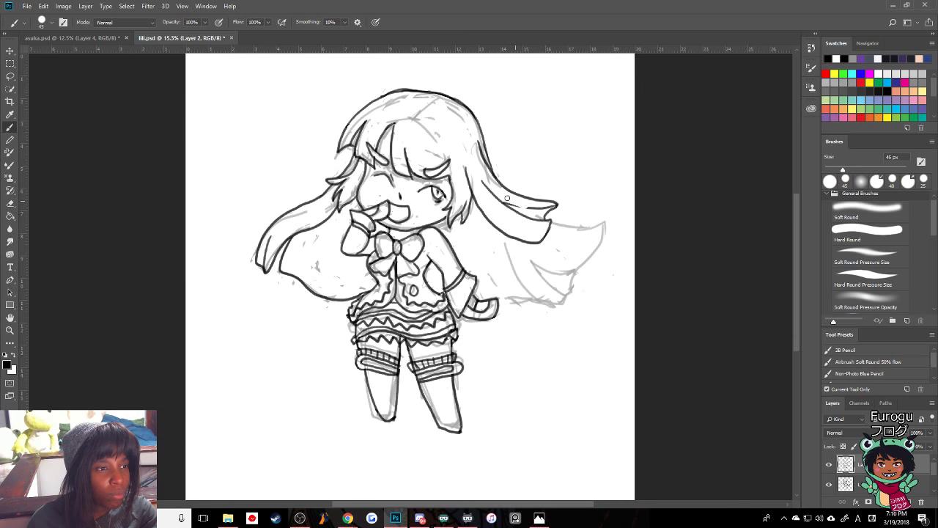
key(ctrl+z)
drag(593, 234, 615, 247)
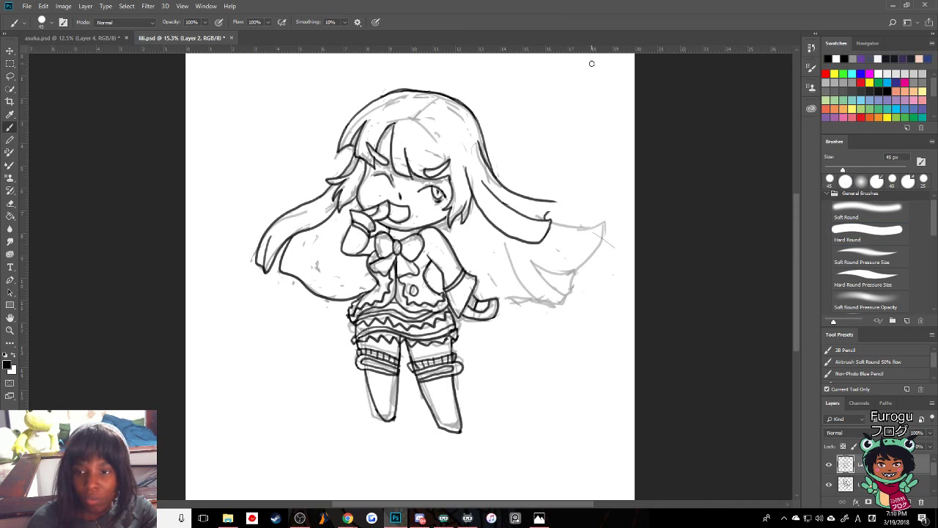
key(ctrl+z)
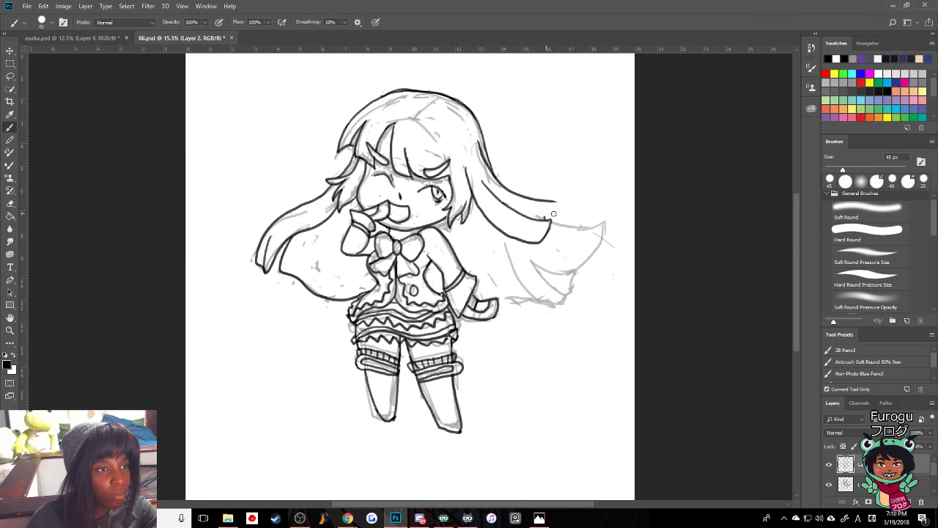
- With the Hard Round brush, extend the right hair strand into a wide curved end and ink a lower lock reaching the hand
click(870, 233)
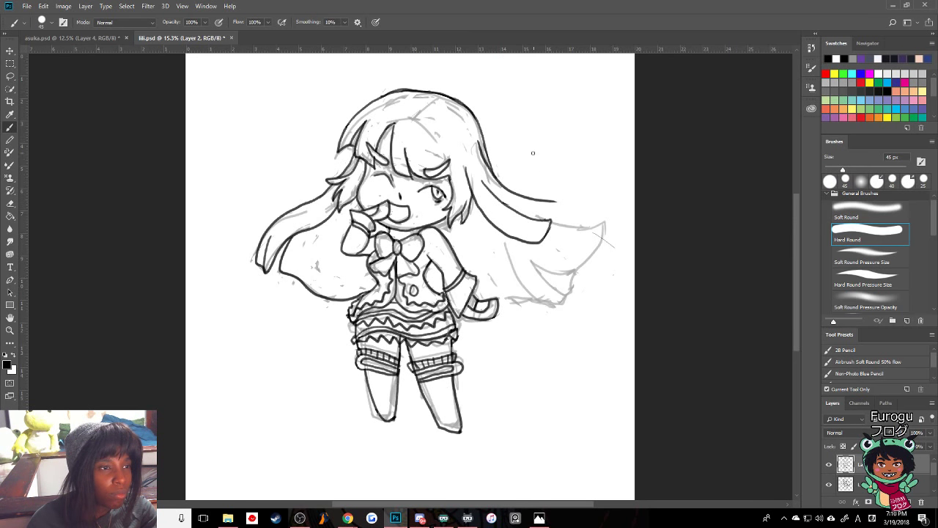
key(period)
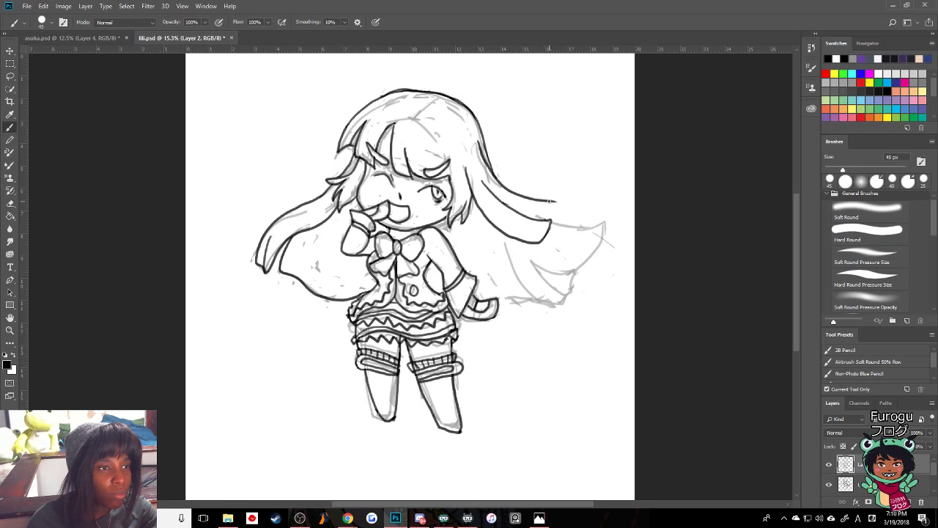
mouse_move(548, 201)
mouse_down()
mouse_move(580, 198)
mouse_move(582, 207)
mouse_move(571, 255)
mouse_move(519, 275)
mouse_move(524, 259)
mouse_move(566, 264)
mouse_up()
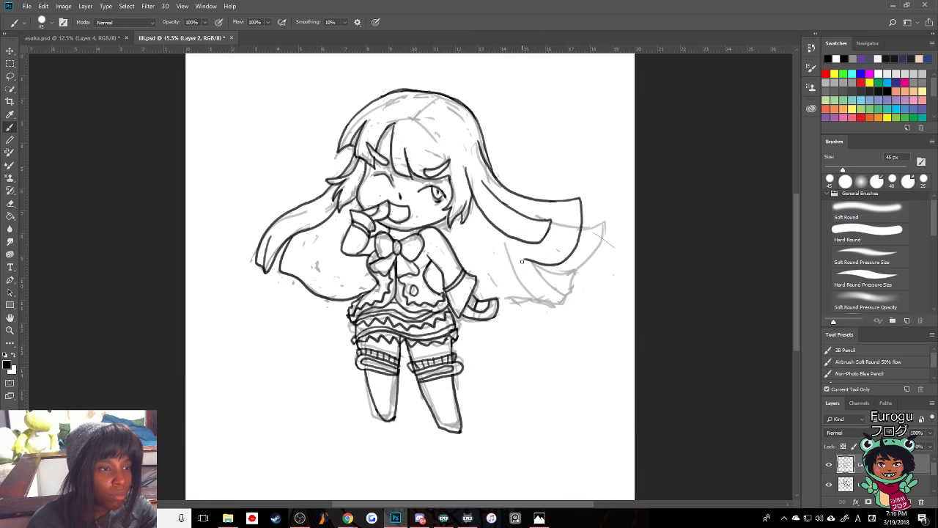
mouse_move(520, 250)
mouse_down()
mouse_move(538, 268)
mouse_move(507, 306)
mouse_up()
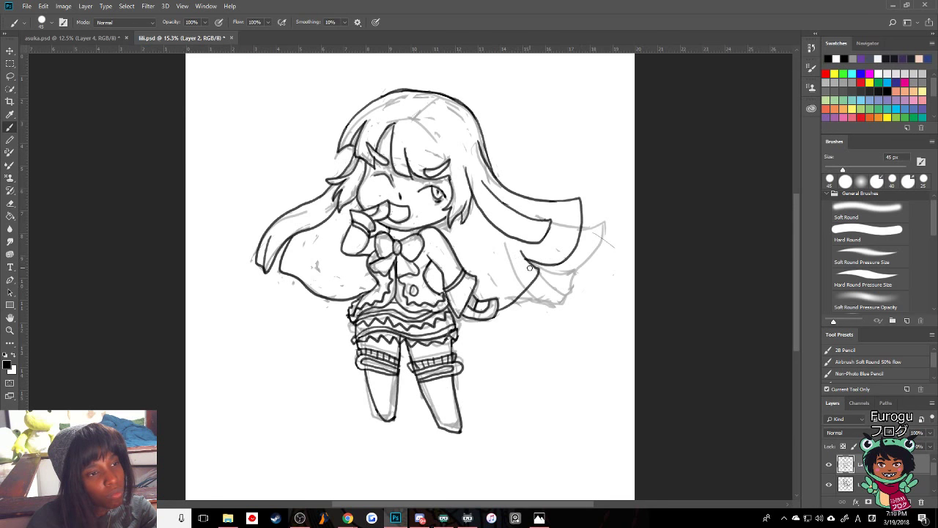
key(.)
- Hide the rough sketch layer and try a short stroke joining the right strand to the lower lock
click(829, 485)
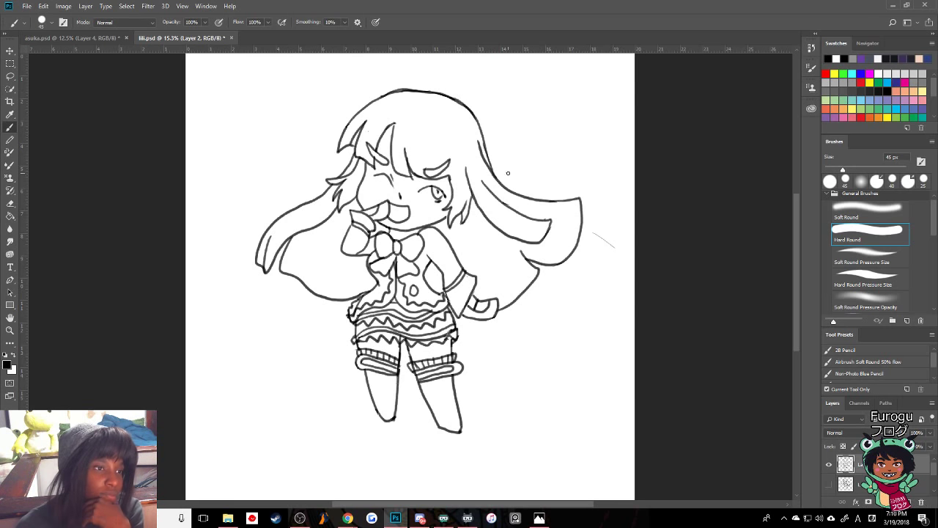
drag(514, 240, 527, 259)
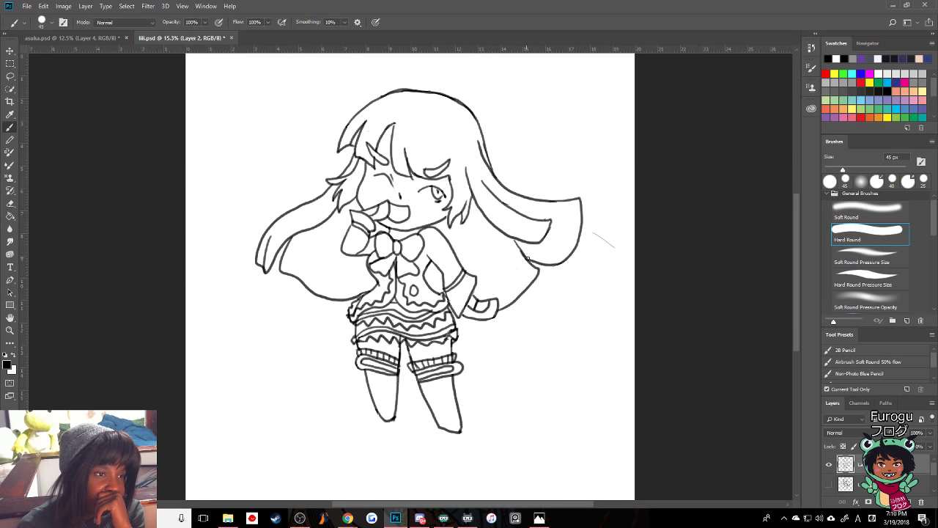
key(ctrl+z)
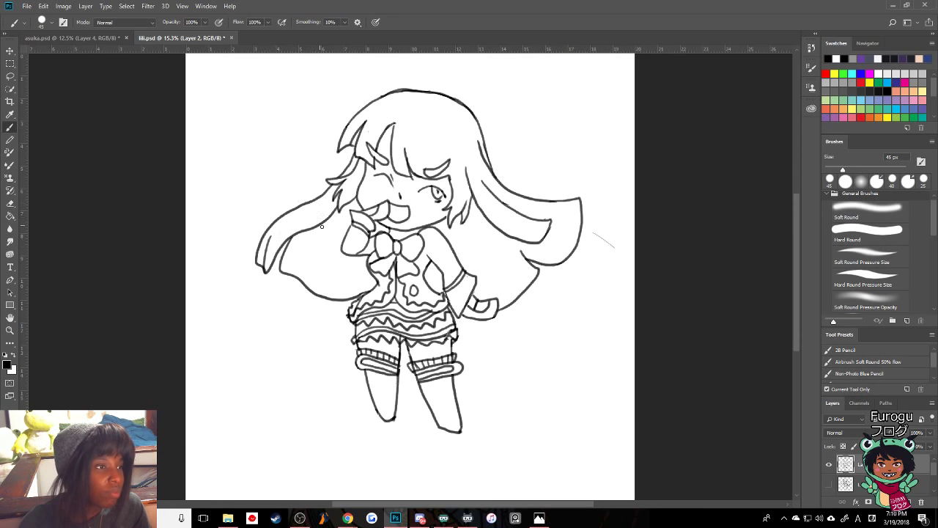
- Try inner strand lines running down the left hair mass to its lower edge, and undo them
drag(339, 210, 317, 297)
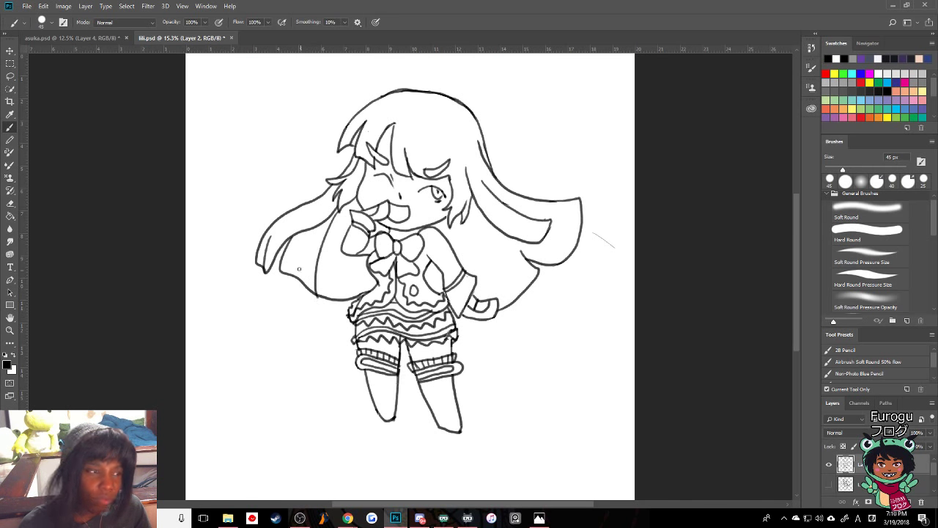
drag(327, 237, 341, 291)
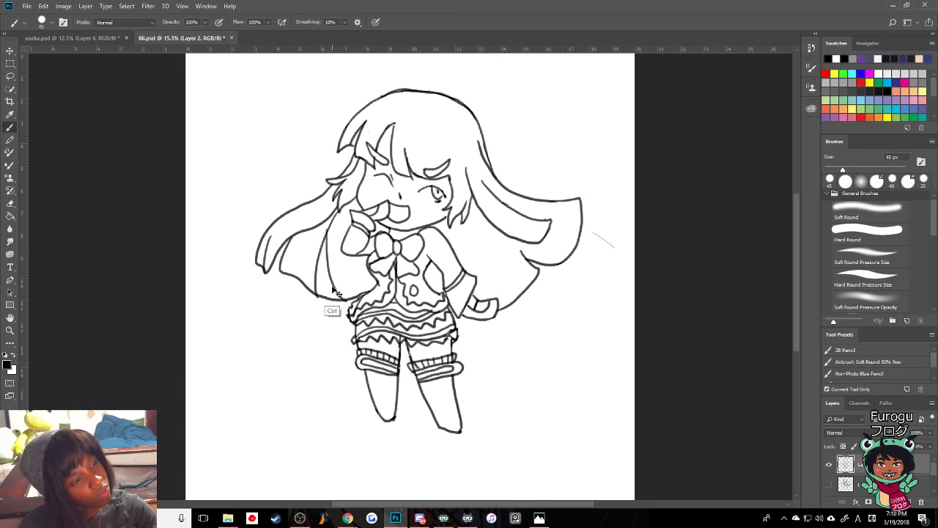
key(ctrl+alt+z)
key(ctrl+alt+z)
drag(337, 213, 344, 293)
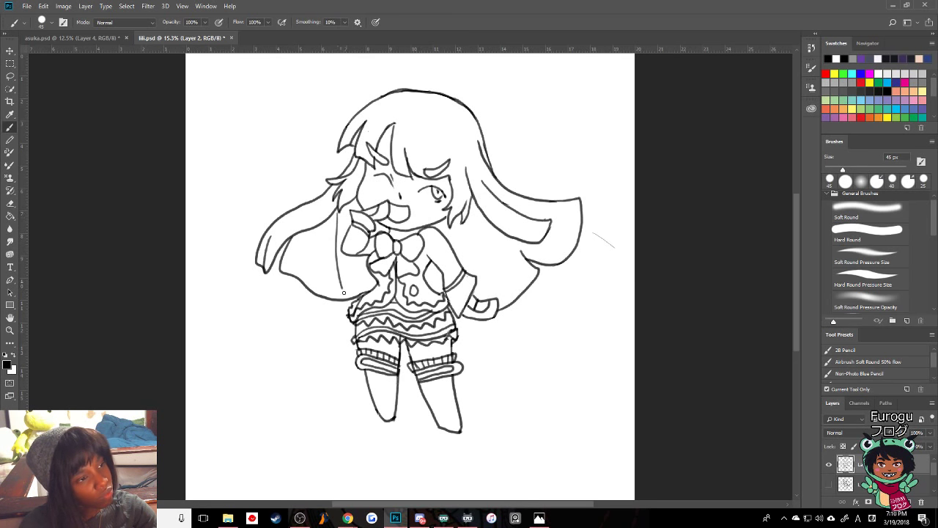
key(ctrl+alt+z)
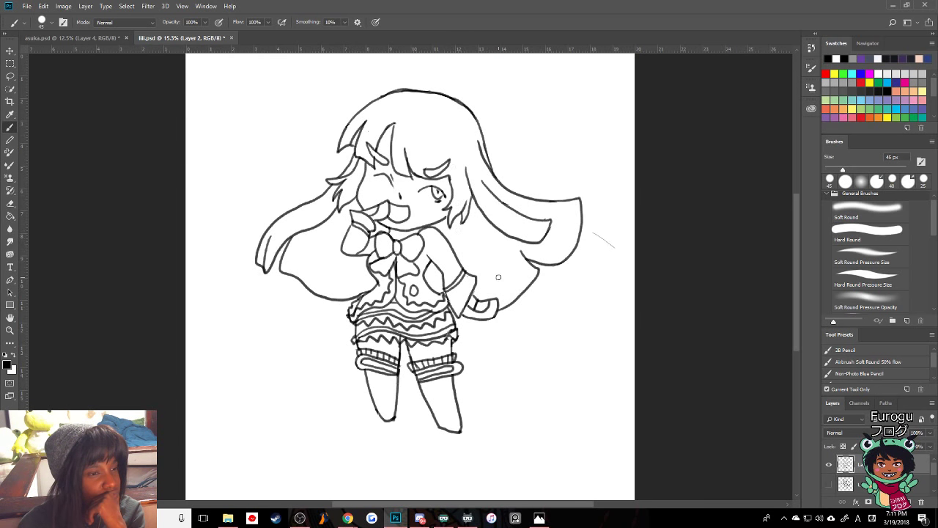
- Replace the lower right lock with a narrower one curving from beneath the long strand to the hand
key(ctrl+alt+z)
mouse_move(518, 288)
mouse_down()
mouse_move(526, 294)
mouse_move(534, 267)
mouse_up()
drag(516, 304, 535, 286)
key(period)
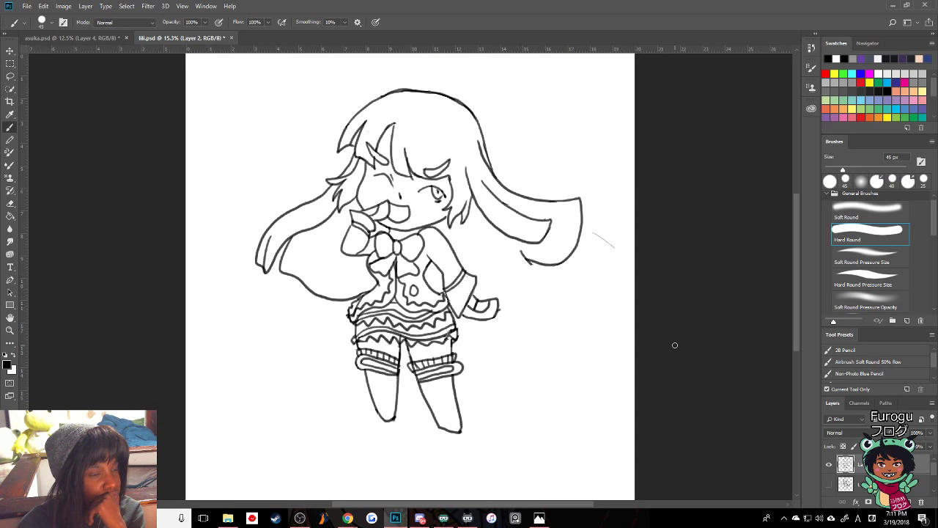
mouse_move(514, 239)
mouse_down()
mouse_move(521, 275)
mouse_move(505, 297)
mouse_up()
key(comma)
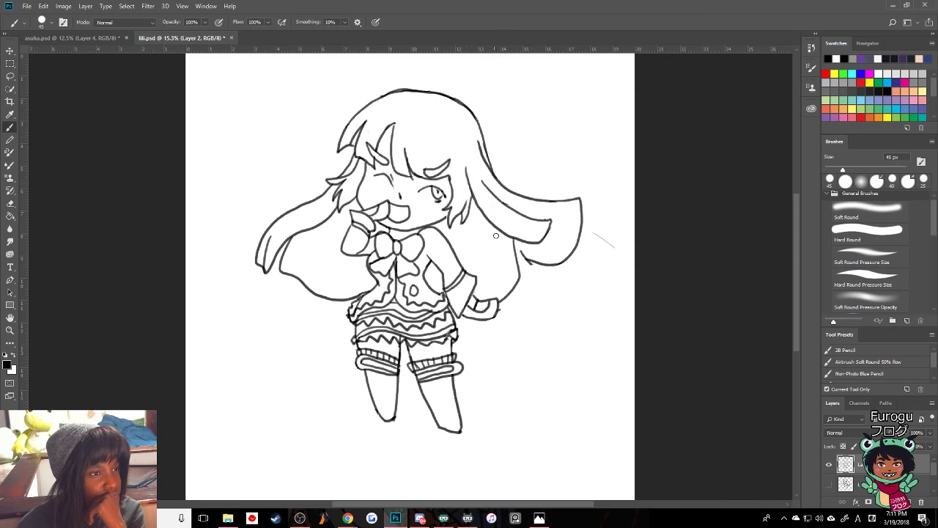
- Remove the flared right hair strand, its inner lines and the lower lock, keeping the hair outline beside the head
key(ctrl+z)
key(ctrl+alt+z)
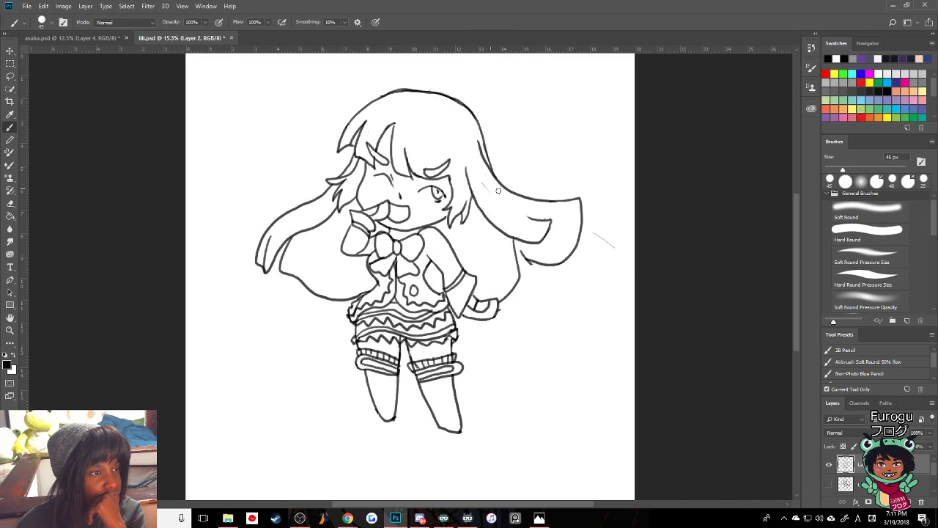
key(ctrl+alt+z)
key(ctrl+alt+z)
key(ctrl+alt+z)
key(ctrl+alt+z)
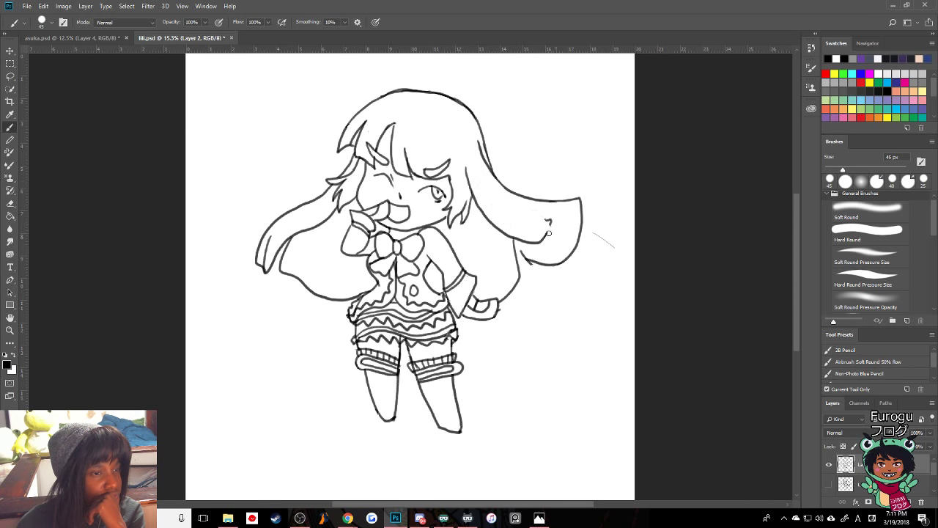
key(ctrl+alt+z)
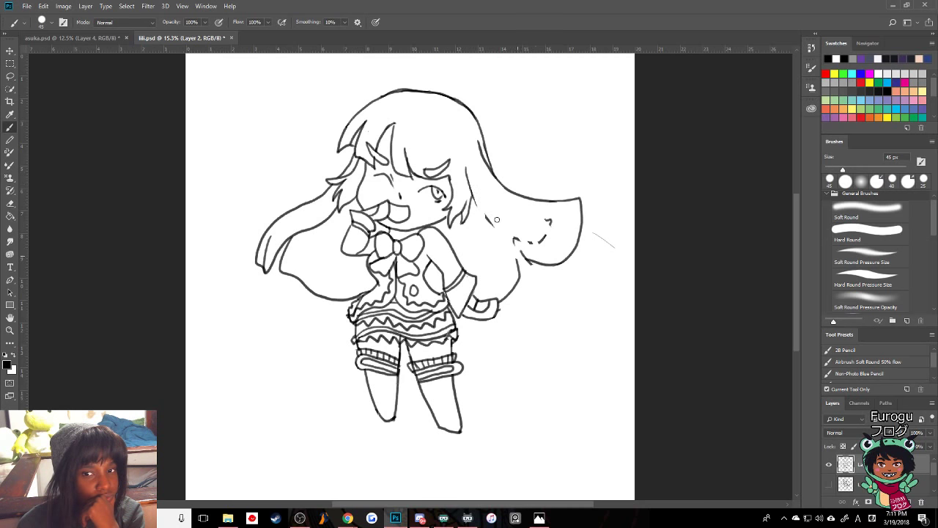
key(ctrl+alt+z)
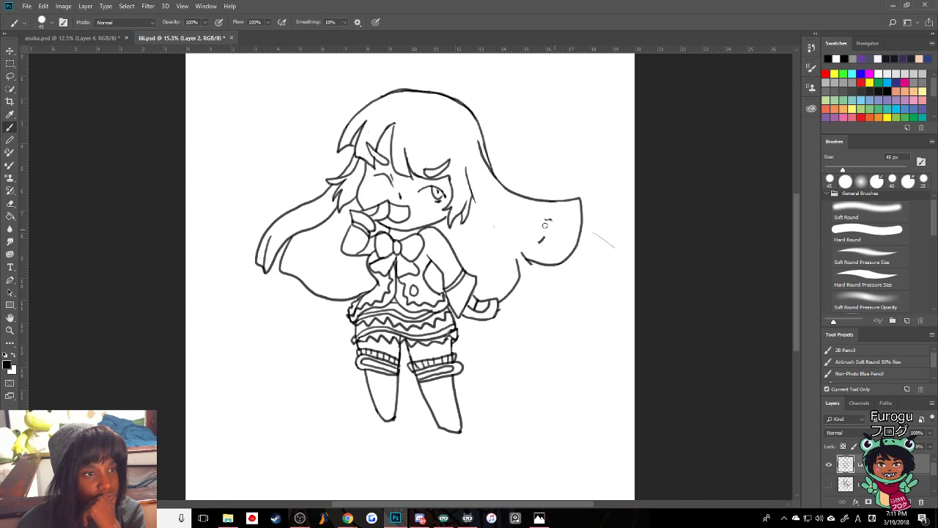
key(ctrl+alt+z)
key(ctrl+alt+z)
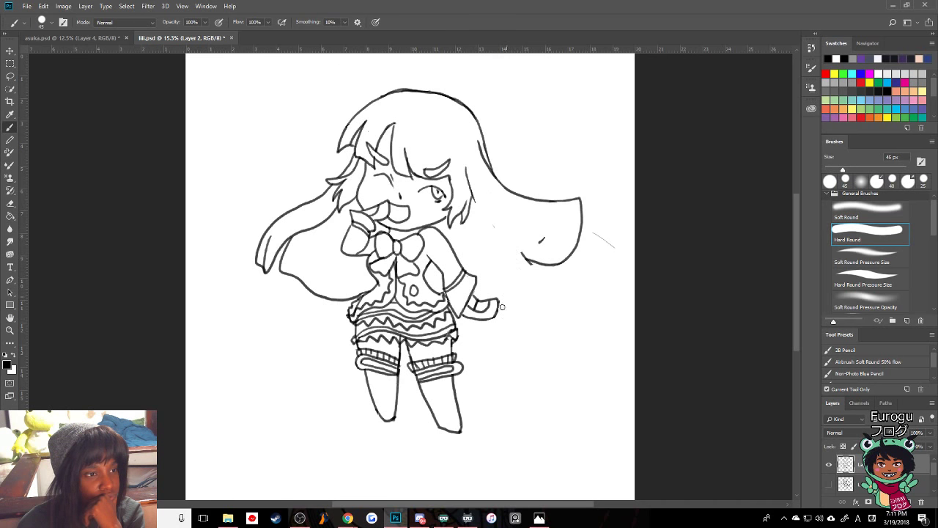
key(ctrl+alt+z)
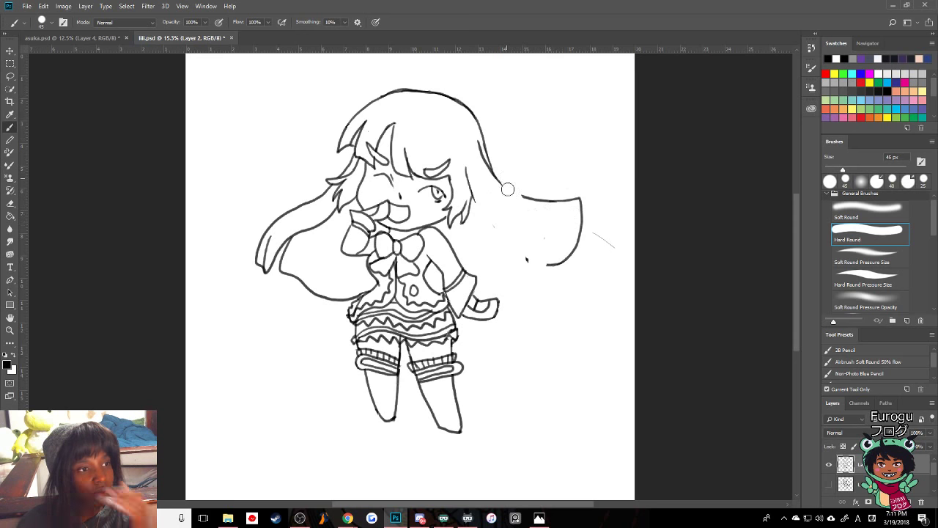
key(ctrl+alt+z)
key(ctrl+alt+z)
key(ctrl+alt+z)
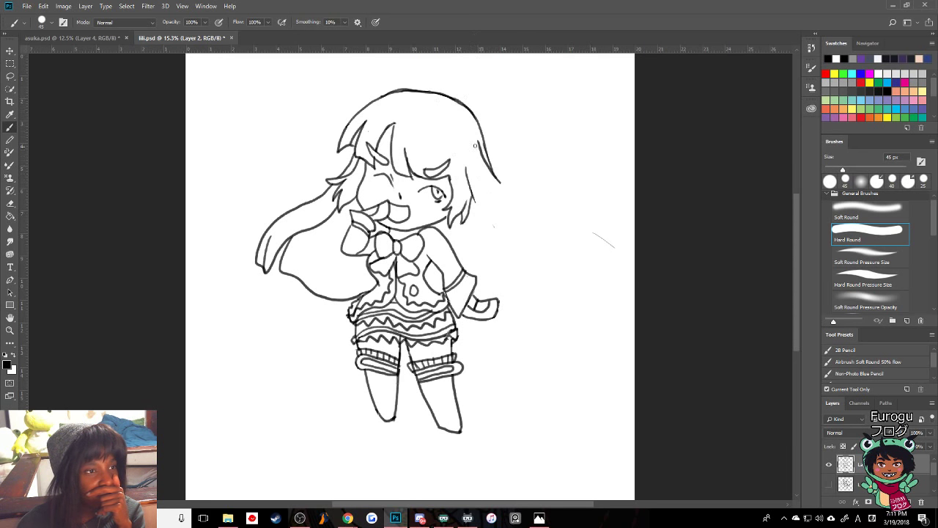
- Ink a long right hair outline curving down to the hand, with an inner strand line and a short lower-edge curve
mouse_move(500, 185)
mouse_down()
mouse_move(546, 267)
mouse_move(534, 300)
mouse_move(501, 310)
mouse_up()
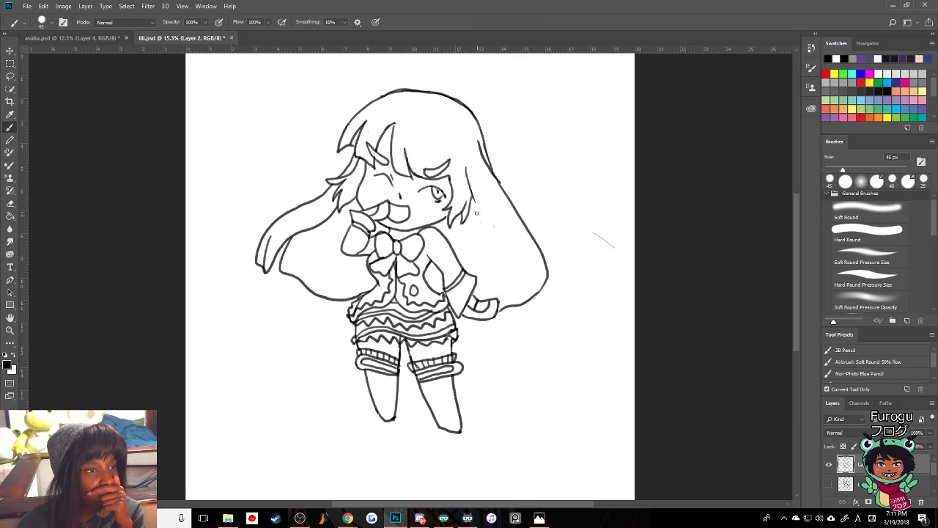
mouse_move(473, 196)
mouse_down()
mouse_move(506, 276)
mouse_move(503, 303)
mouse_up()
drag(493, 192, 519, 301)
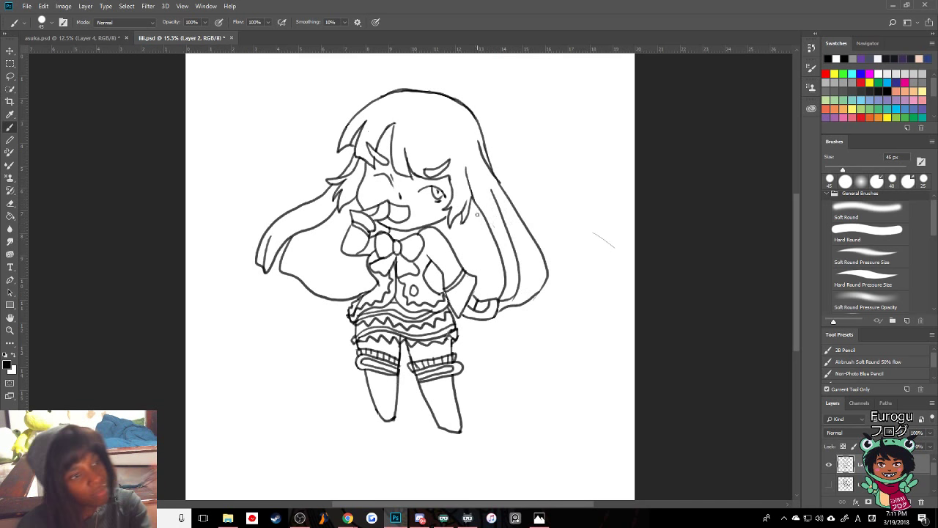
key(ctrl+z)
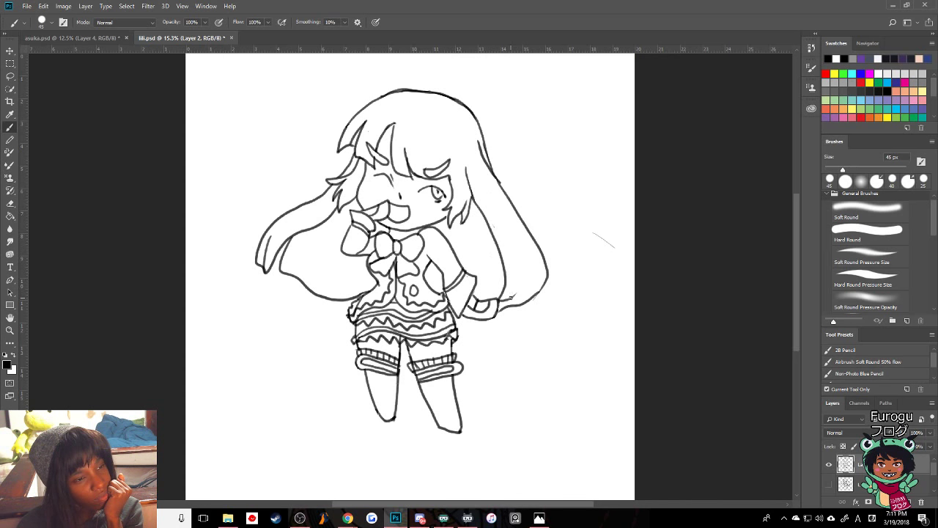
drag(512, 298, 536, 292)
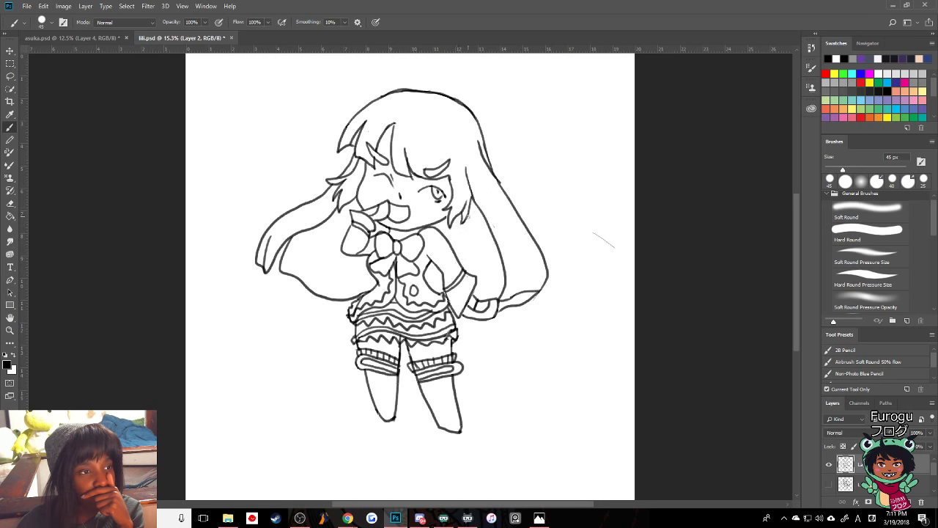
- Try strand lines from the side lock to the hand, undo them, and remove the right hair's inner strand and lower-edge curve
drag(467, 215, 477, 287)
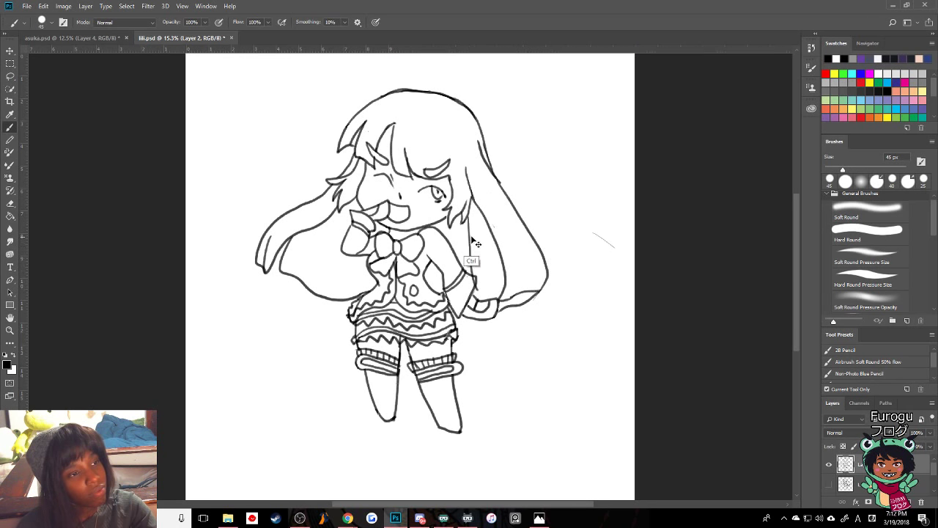
key(ctrl+z)
mouse_move(467, 220)
mouse_down()
mouse_move(485, 290)
mouse_move(491, 277)
mouse_move(484, 299)
mouse_up()
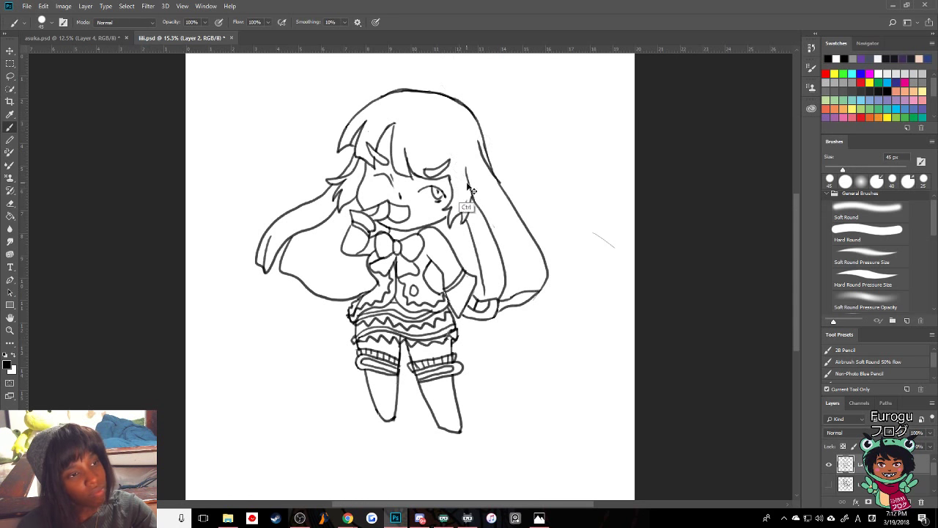
key(ctrl+z)
key(ctrl+z)
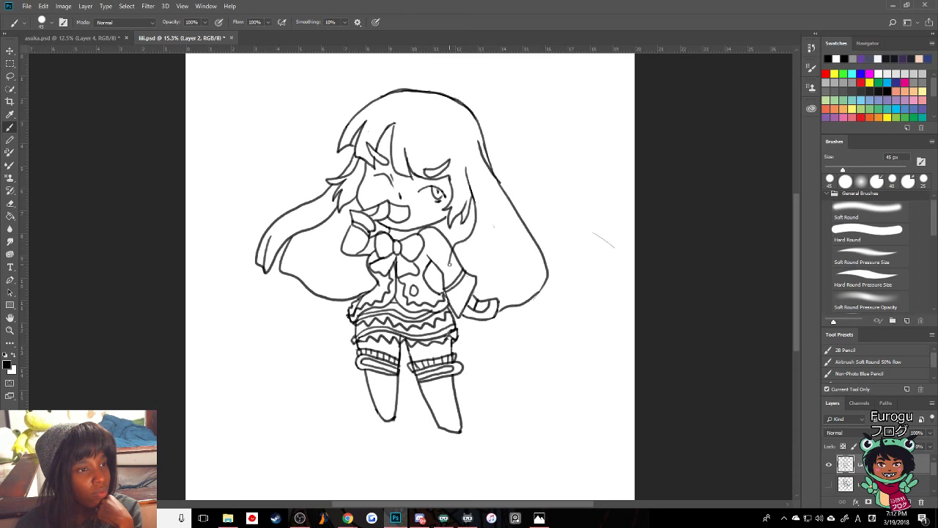
- Try a tapered lock with spiky inner lines falling from the right hair outline across the arm, and undo it
mouse_move(484, 179)
mouse_down()
mouse_move(494, 238)
mouse_move(454, 305)
mouse_up()
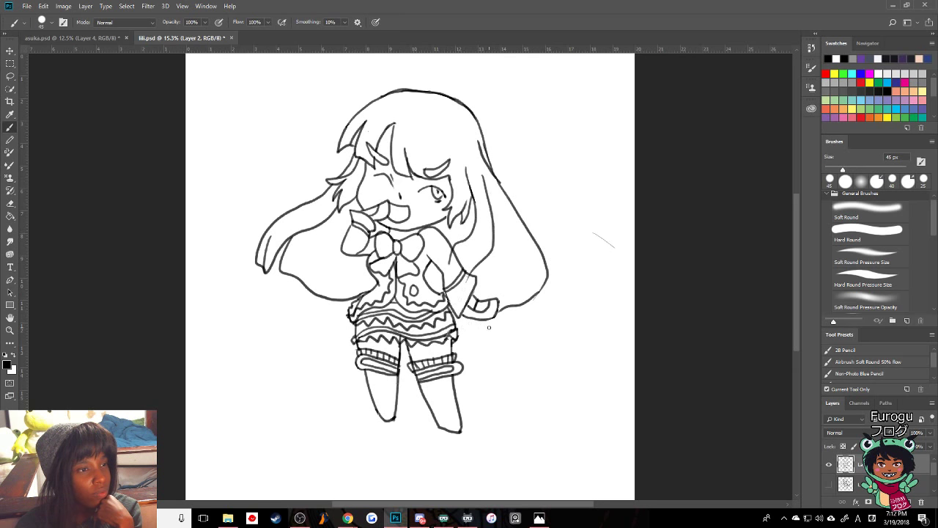
drag(452, 253, 447, 272)
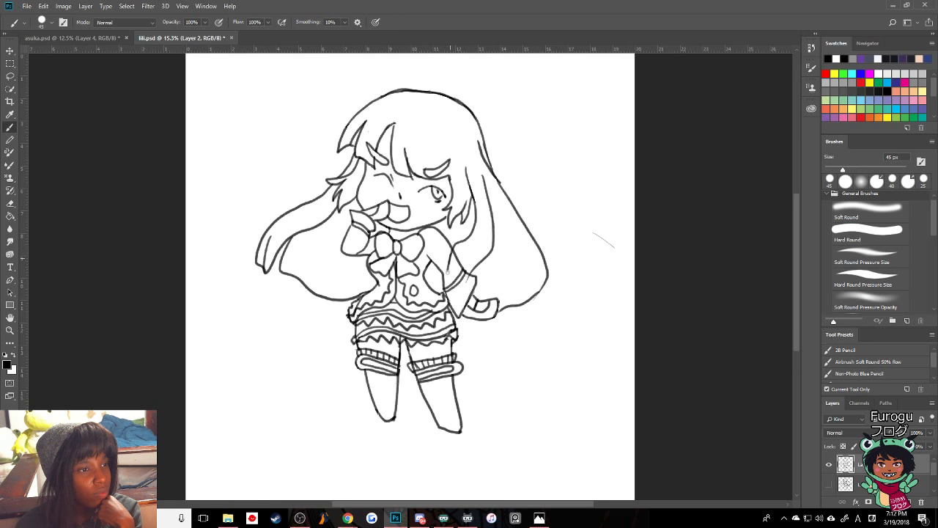
drag(475, 236, 461, 279)
drag(472, 242, 464, 278)
drag(478, 143, 490, 188)
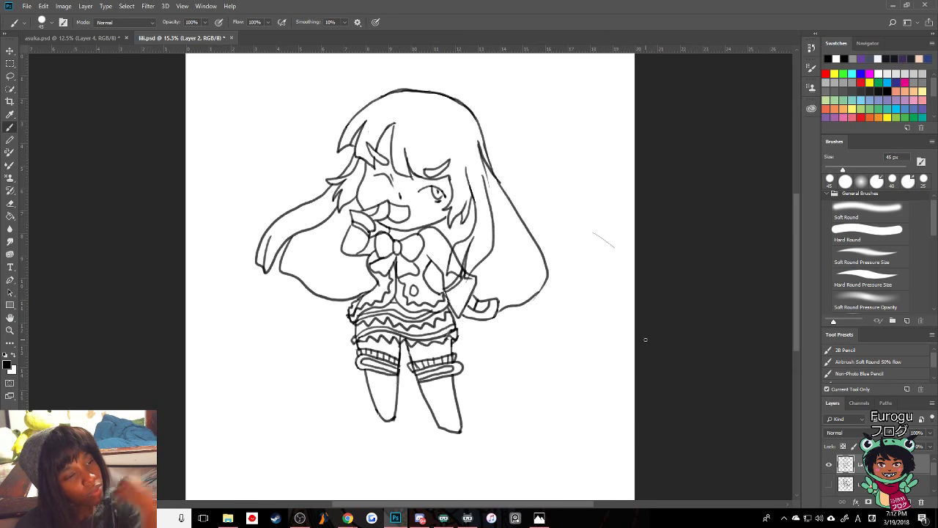
key(ctrl+alt+z)
key(ctrl+alt+z)
key(ctrl+alt+z)
key(ctrl+alt+z)
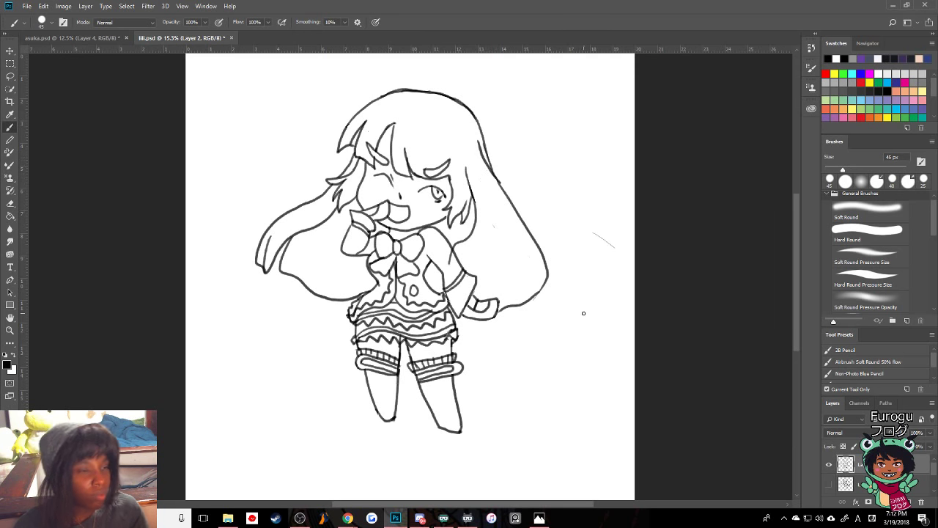
key(ctrl+alt+z)
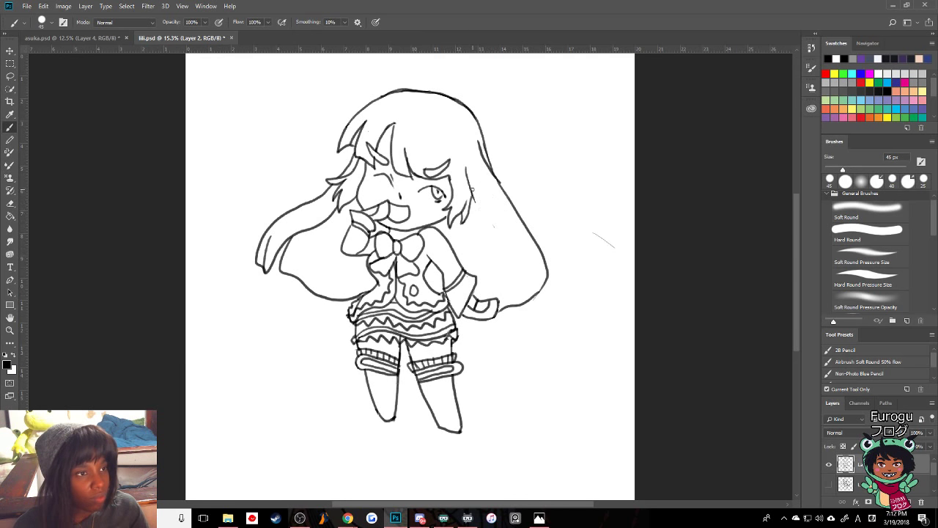
- Ink a long lock with jagged tips falling over the right arm, plus a strand line from the hair outline to the hand
drag(473, 188, 459, 254)
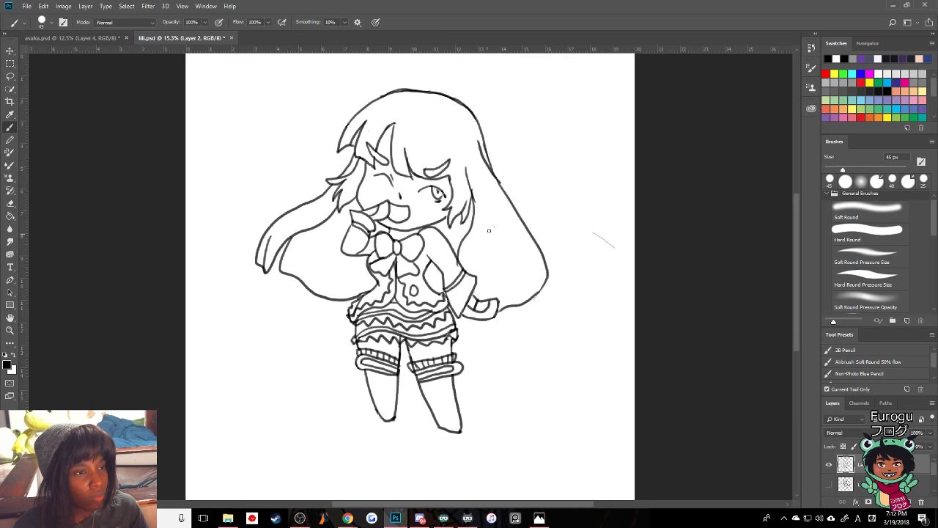
mouse_move(486, 164)
mouse_down()
mouse_move(500, 231)
mouse_move(491, 264)
mouse_move(454, 278)
mouse_up()
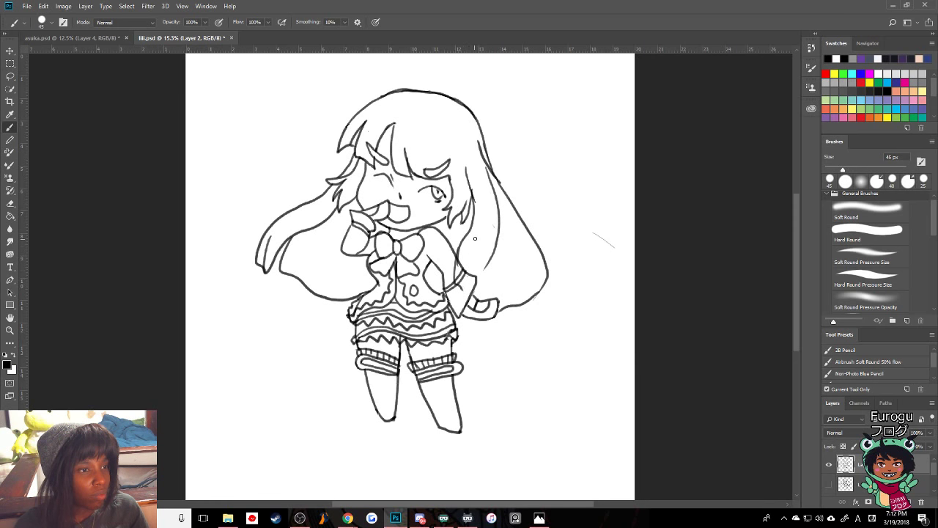
drag(476, 237, 461, 292)
drag(475, 247, 468, 291)
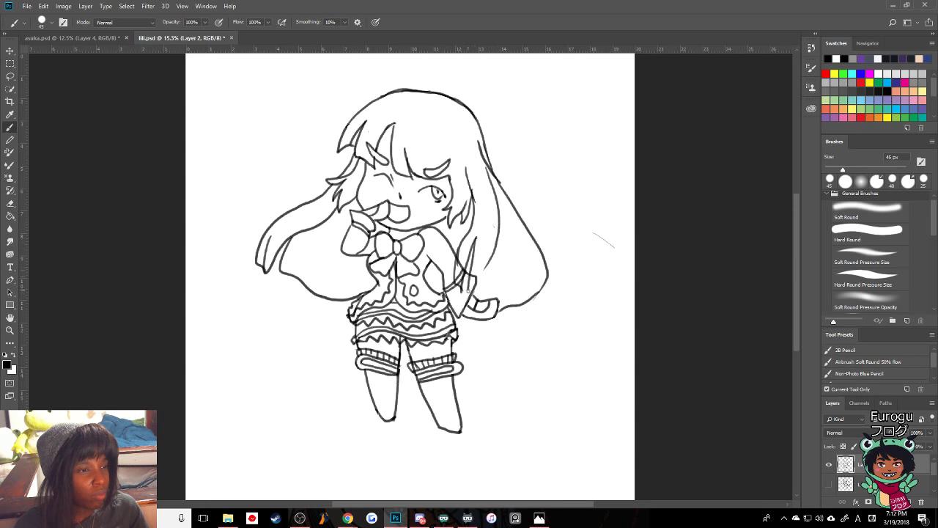
drag(486, 261, 473, 301)
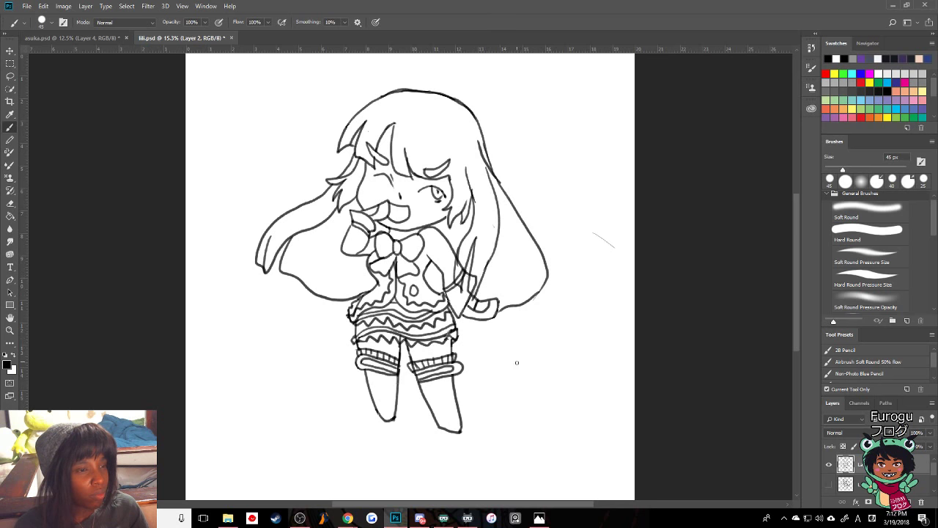
mouse_move(490, 178)
mouse_down()
mouse_move(506, 226)
mouse_move(506, 308)
mouse_up()
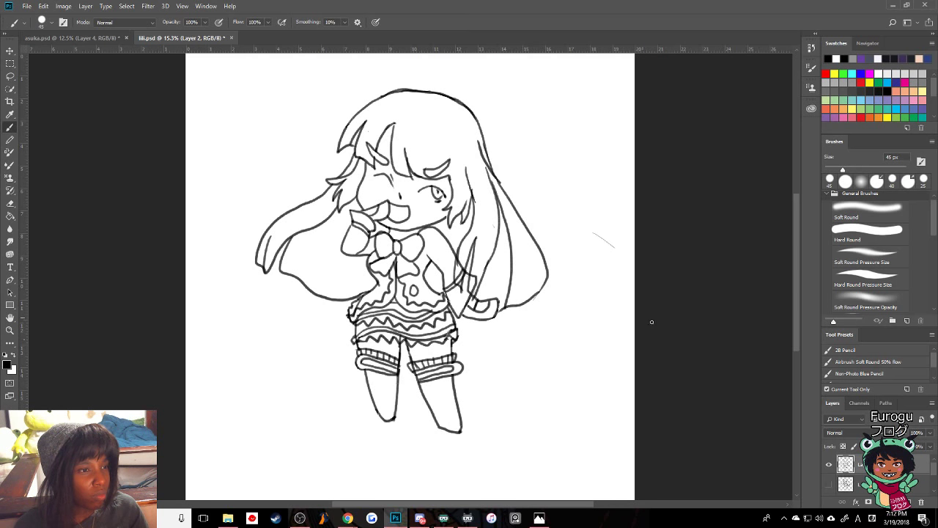
- Erase the lock's inner edge and jagged tips over the arm, and redraw the edge with a short curved lower end
mouse_move(465, 251)
mouse_down()
mouse_move(459, 283)
mouse_move(469, 243)
mouse_up()
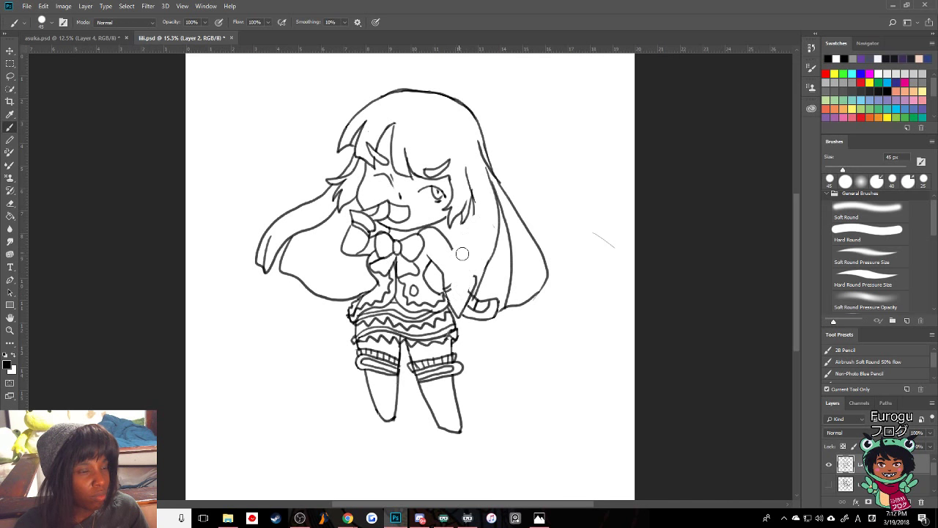
key(period)
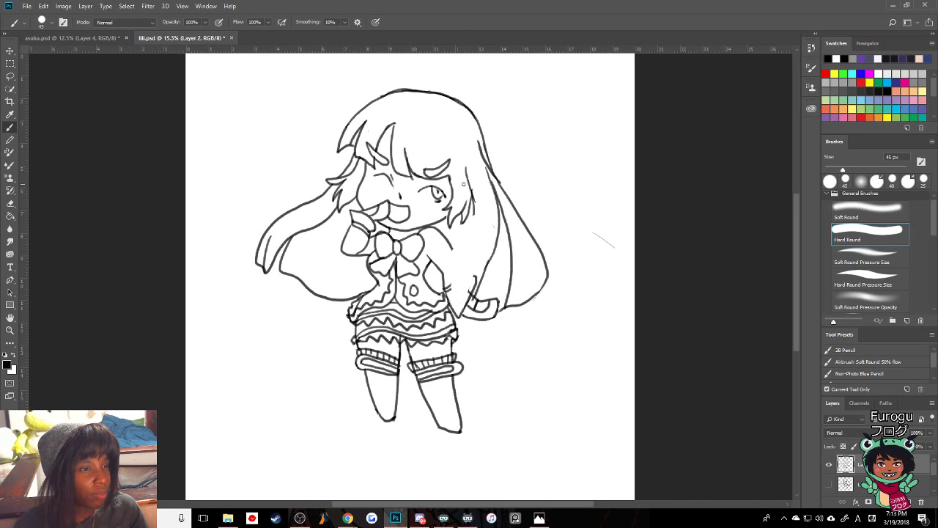
mouse_move(473, 204)
mouse_down()
mouse_move(450, 288)
mouse_move(456, 301)
mouse_up()
drag(481, 219, 460, 294)
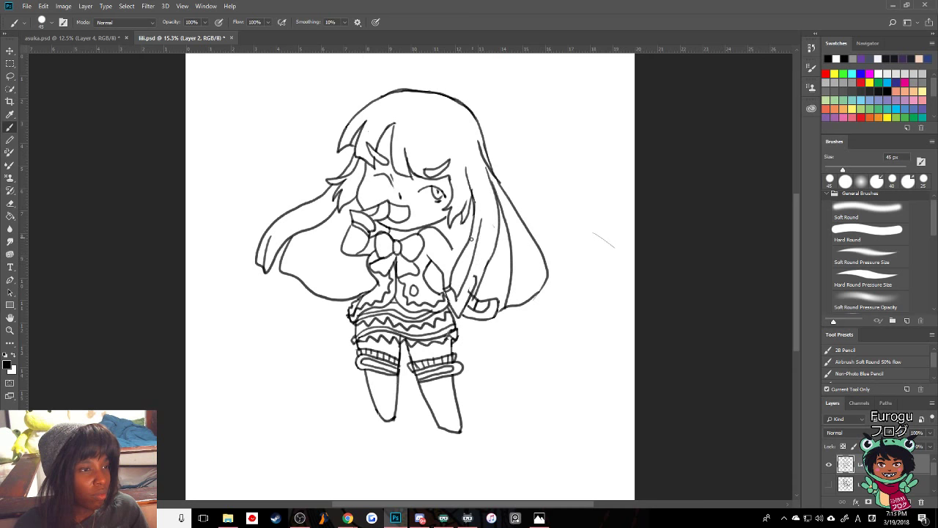
key(ctrl+z)
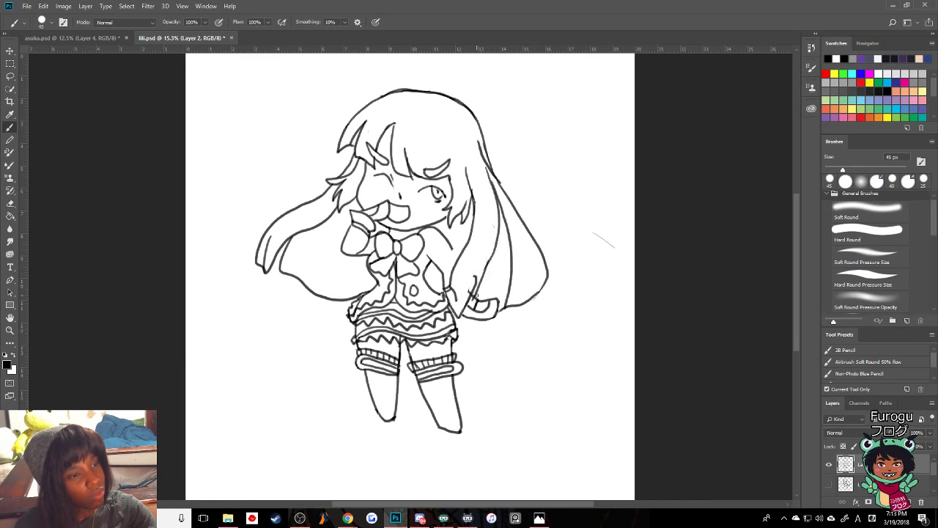
mouse_move(478, 288)
mouse_down()
mouse_move(473, 277)
mouse_move(453, 284)
mouse_up()
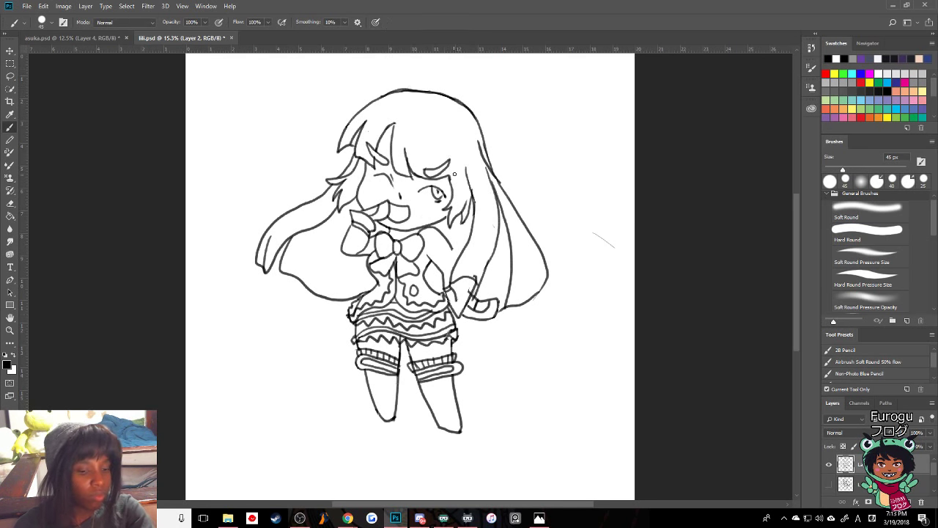
- Erase the leftover lines inside the right sleeve below the lock, reducing the eraser to 45 px for the fine areas
key(bracketleft)
key(bracketleft)
key(bracketleft)
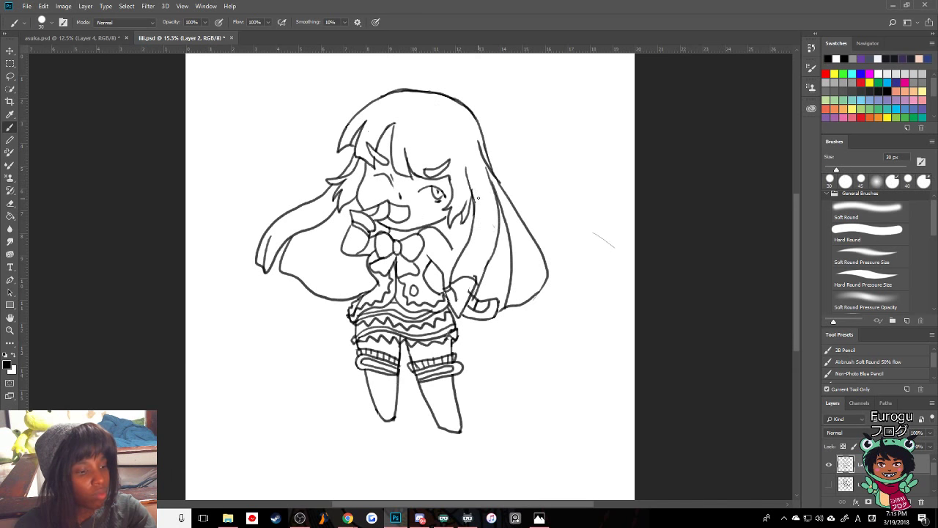
key(e)
key(bracketleft)
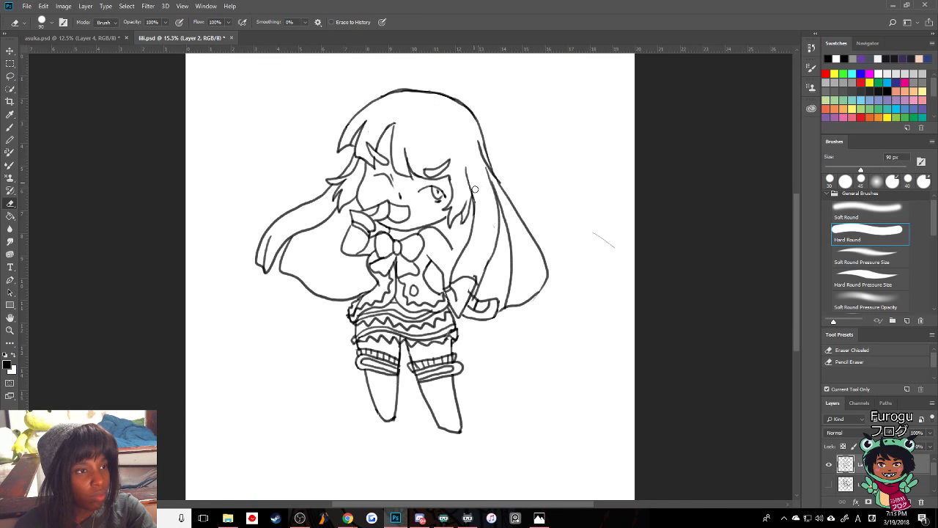
click(458, 293)
mouse_move(467, 270)
mouse_down()
mouse_move(463, 278)
mouse_move(470, 276)
mouse_up()
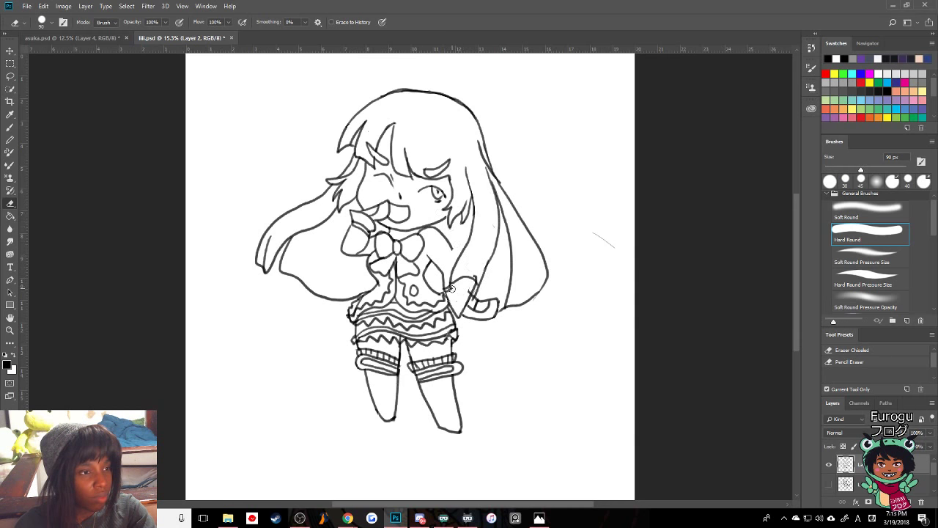
key(bracketleft)
key(bracketleft)
key(bracketleft)
key(bracketleft)
key(bracketleft)
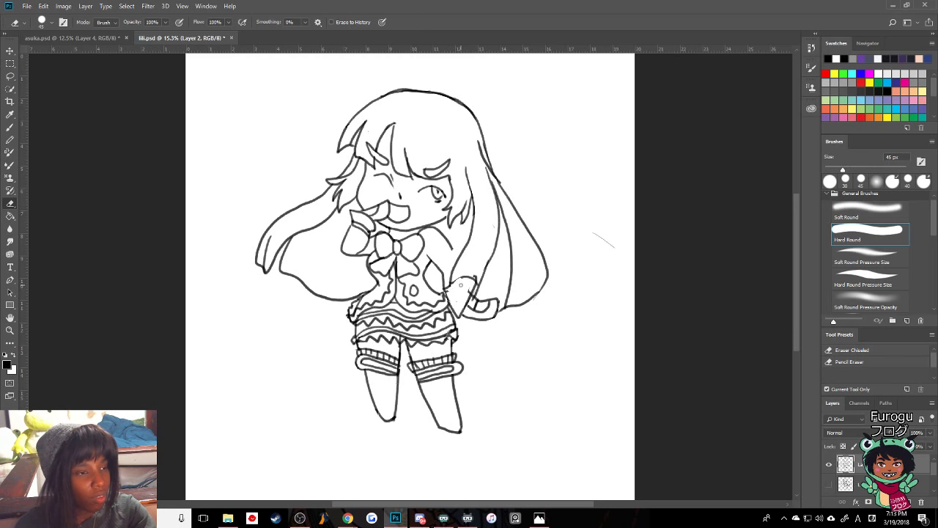
- Redraw the sleeve line beneath the lock with a 45 px brush and extend the shoulder line to meet the hair
key(b)
drag(450, 289, 465, 278)
key(bracketright)
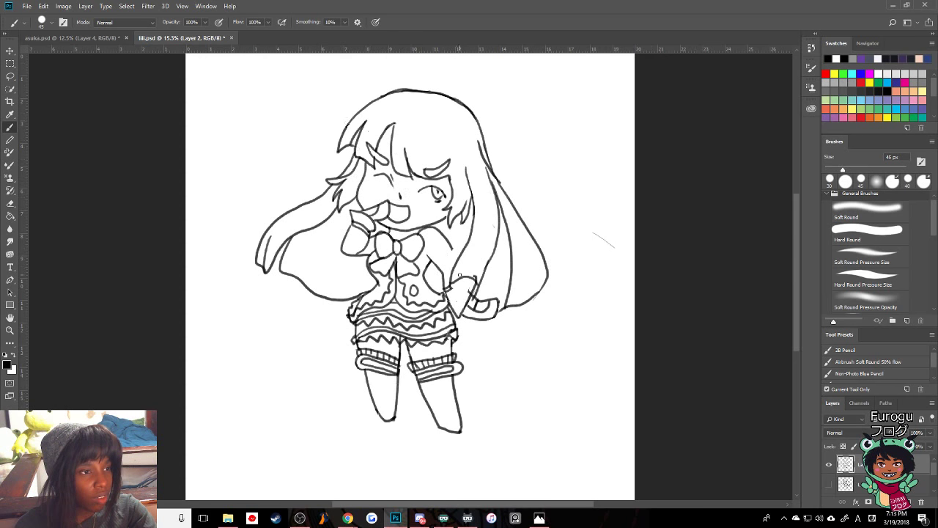
drag(451, 247, 458, 257)
key(ctrl+z)
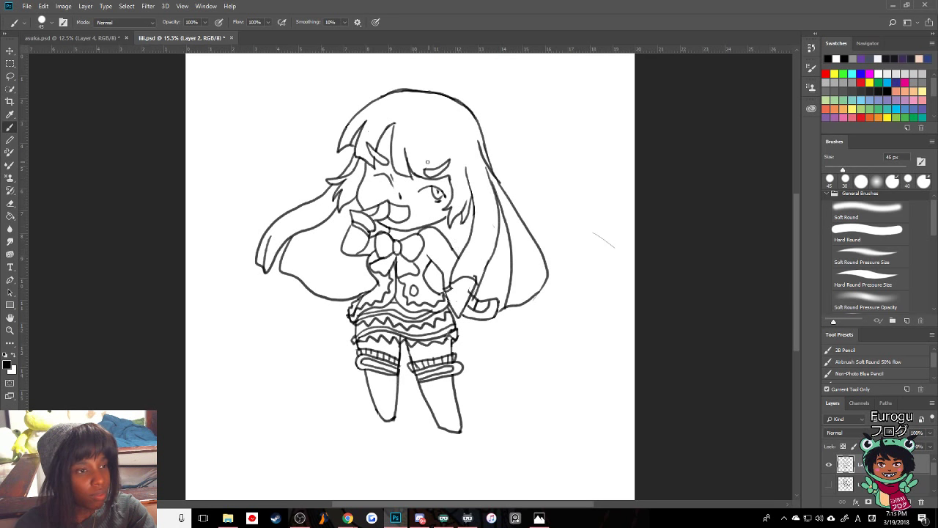
- Clean up the overlap at the lock's tip and touch up the sleeve and cuff lines above the right hand
key(e)
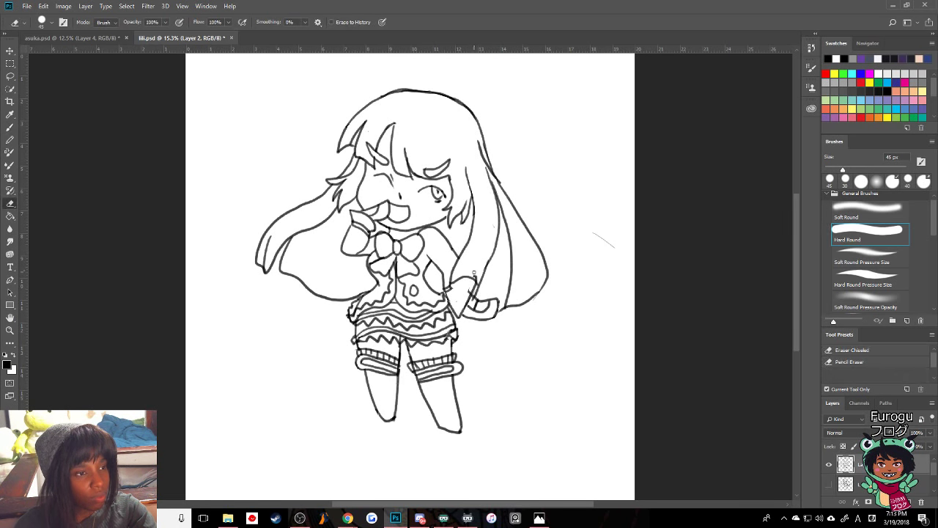
click(475, 278)
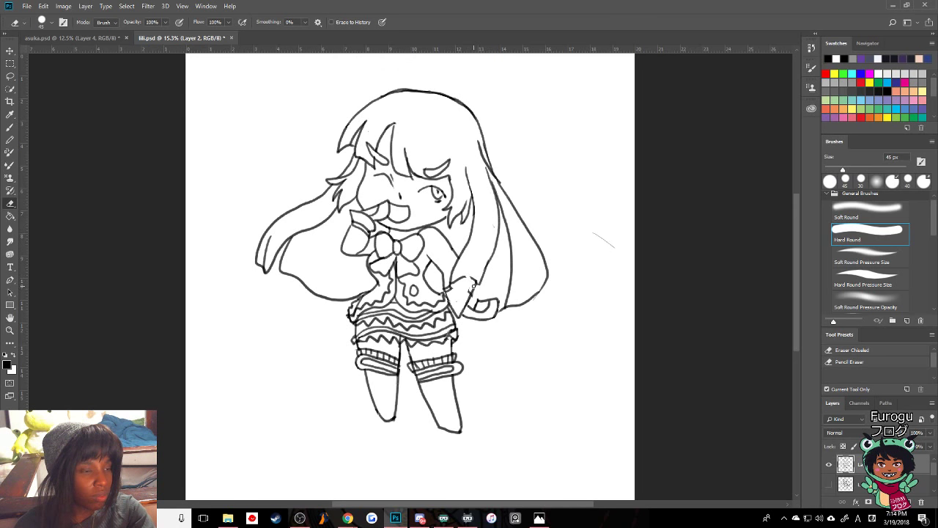
key(b)
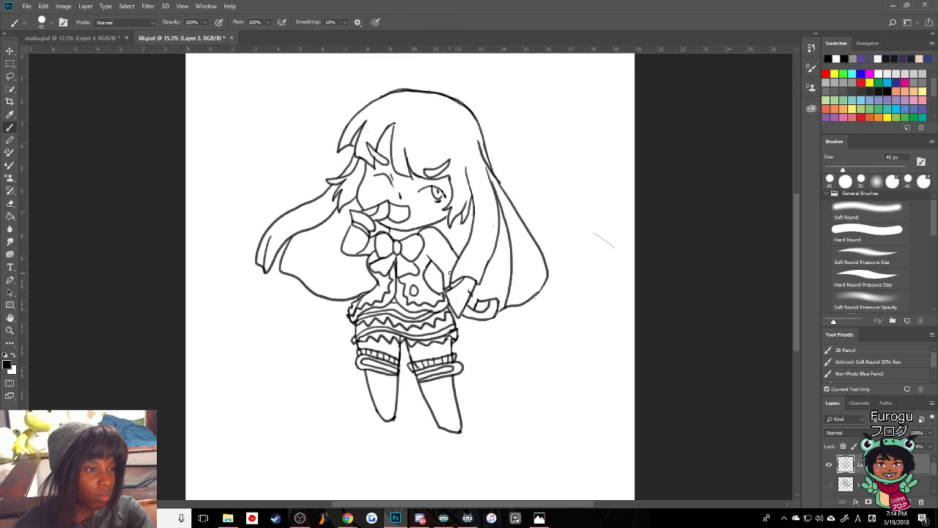
key(e)
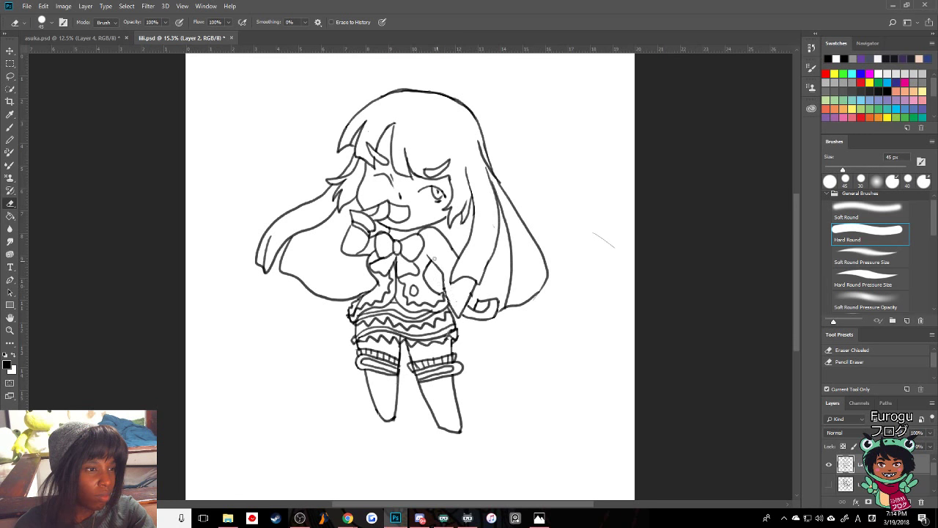
key(b)
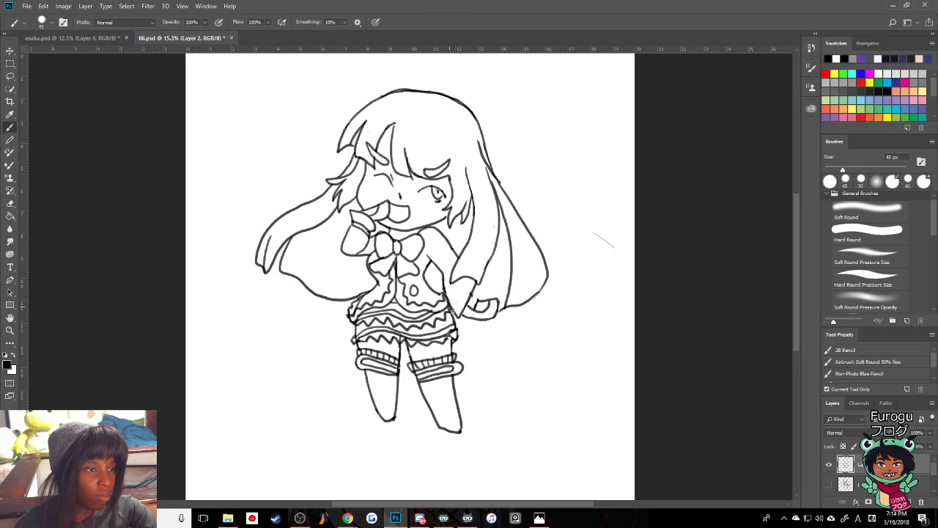
drag(470, 295, 481, 301)
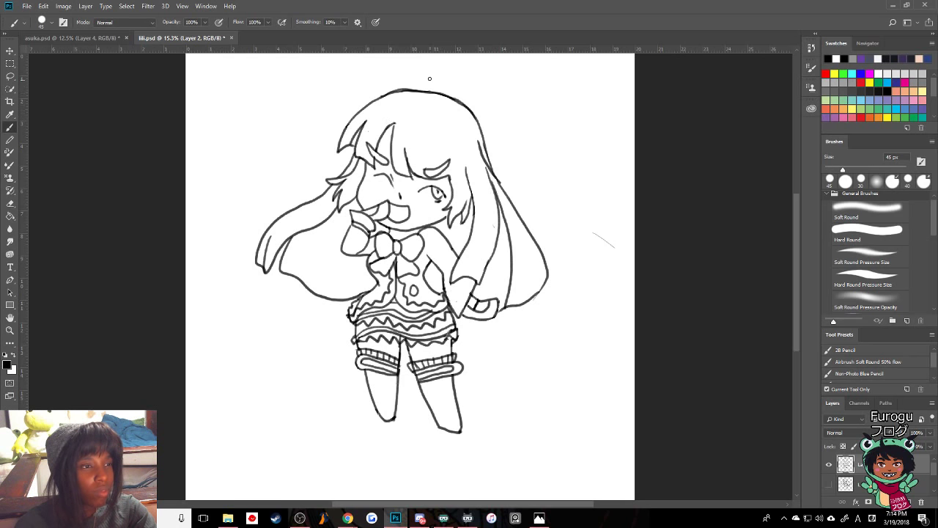
- Retrace the outer edge of the lock over the right arm down to its tip, and erase the excess ink there
drag(486, 169, 500, 196)
key(ctrl+z)
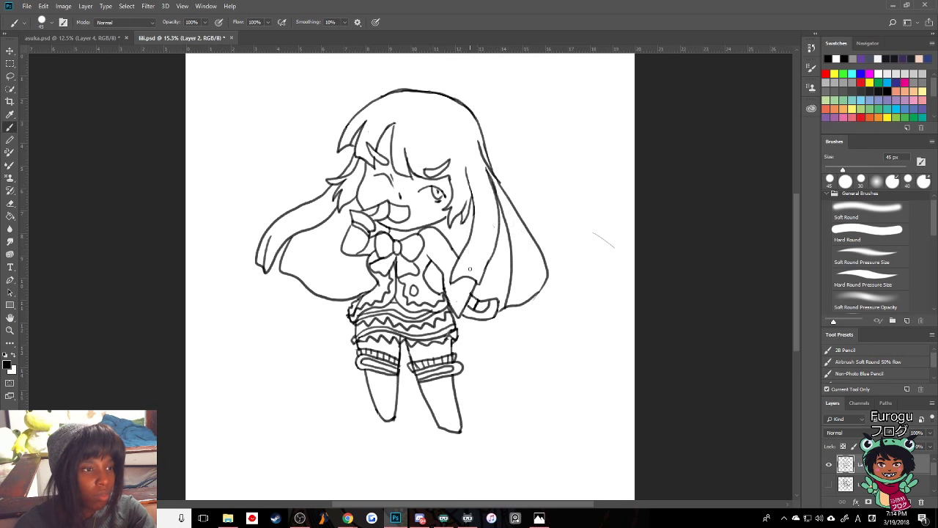
mouse_move(477, 283)
mouse_down()
mouse_move(495, 195)
mouse_move(489, 262)
mouse_up()
key(ctrl+z)
key(ctrl+z)
key(ctrl+z)
mouse_move(496, 200)
mouse_down()
mouse_move(499, 239)
mouse_move(481, 282)
mouse_up()
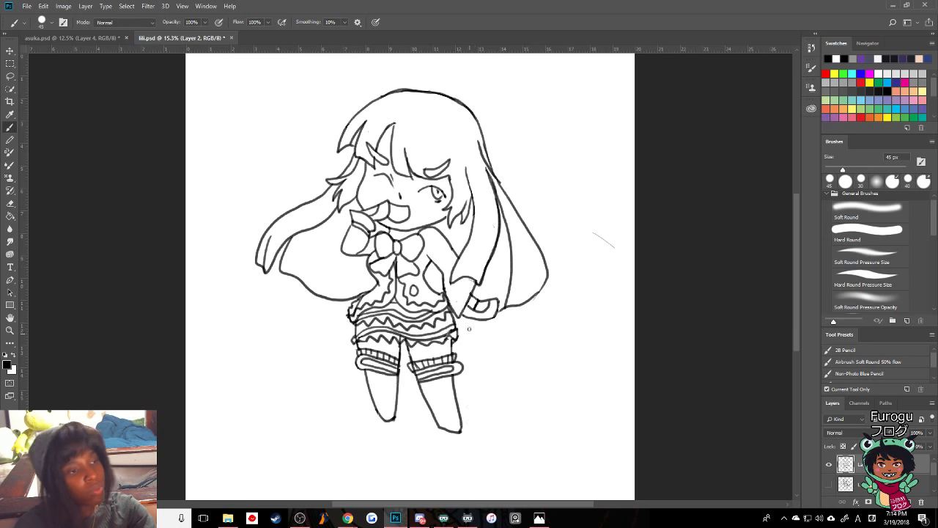
key(e)
drag(476, 281, 472, 286)
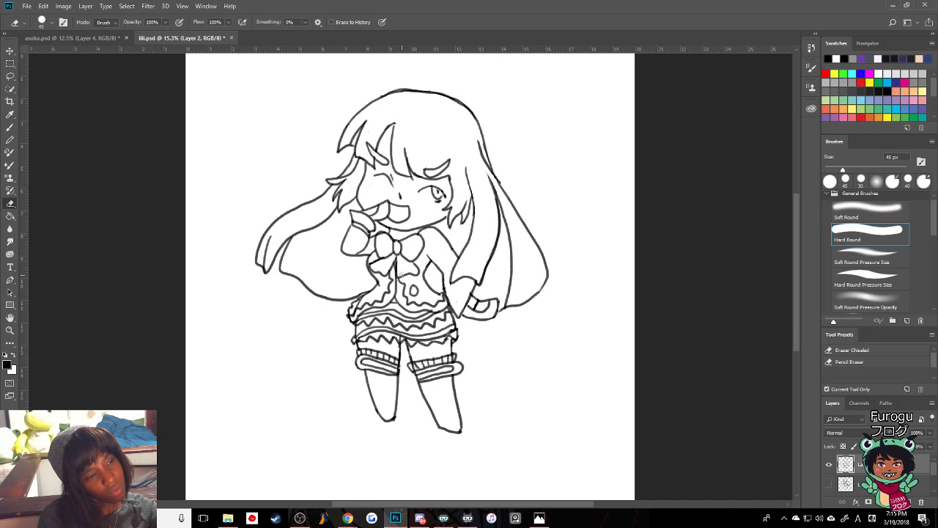
- Erase the right sleeve's inner edge beside the vest and redraw it running down toward the skirt
drag(445, 288, 444, 279)
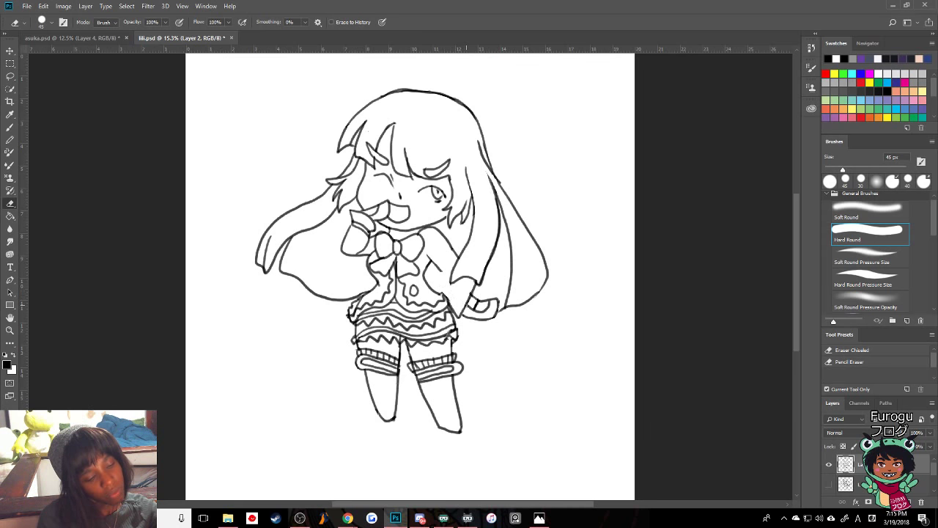
key(b)
drag(442, 272, 459, 314)
key(ctrl+z)
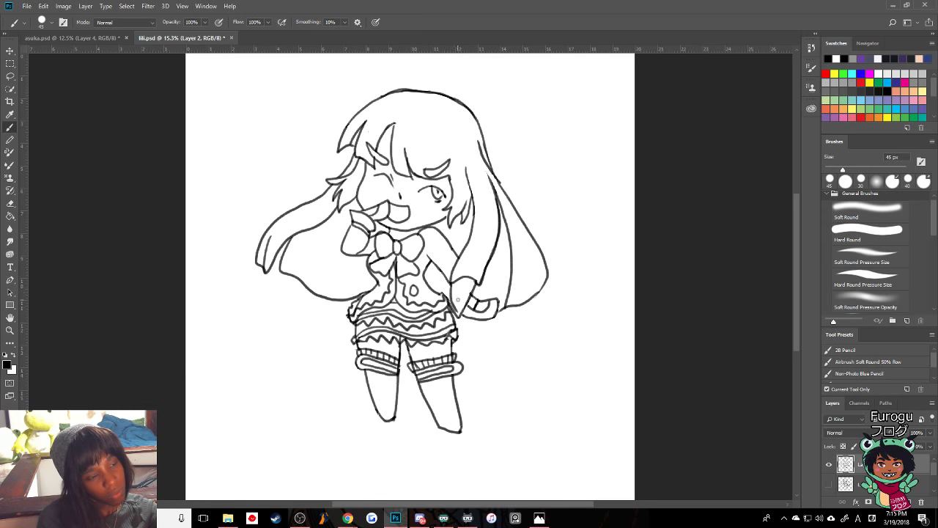
- Rework the right sleeve's inner edge above the skirt and add a strand line inside the long right hair lock
key(ctrl+z)
drag(451, 282, 460, 309)
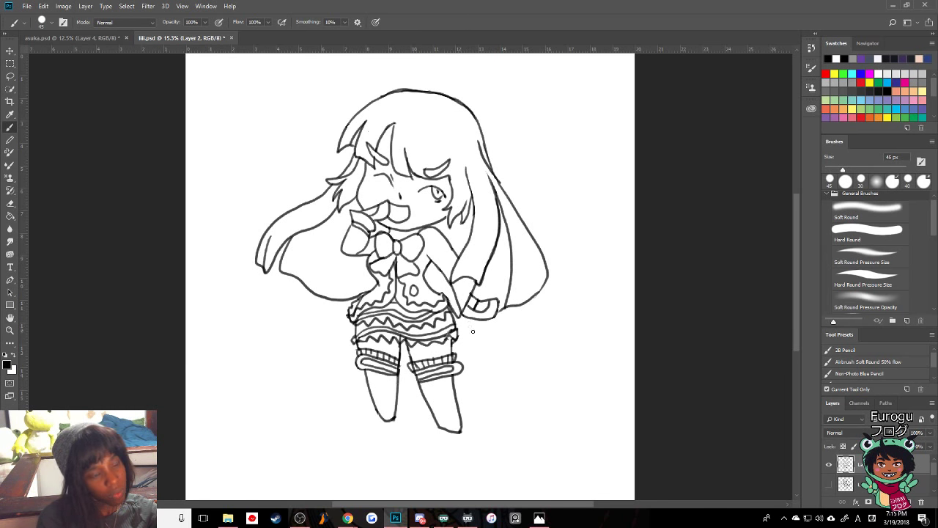
key(ctrl+z)
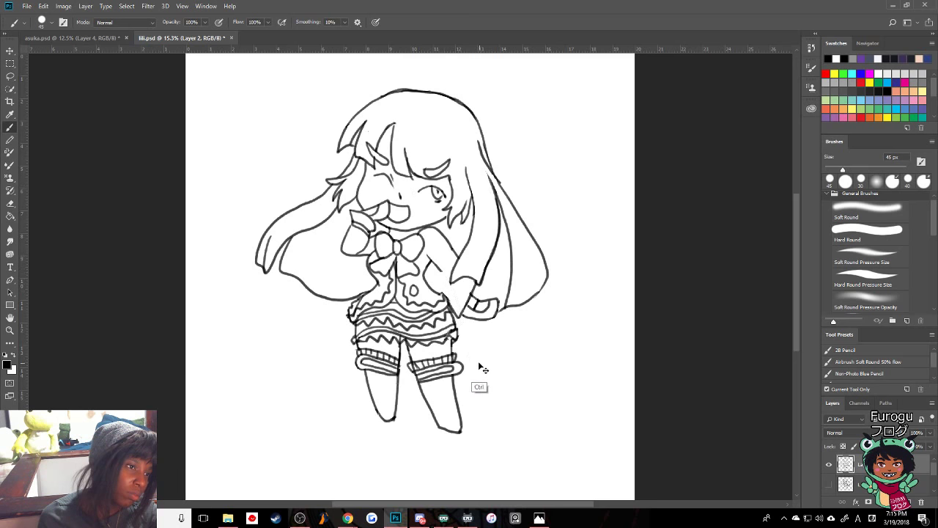
key(ctrl+z)
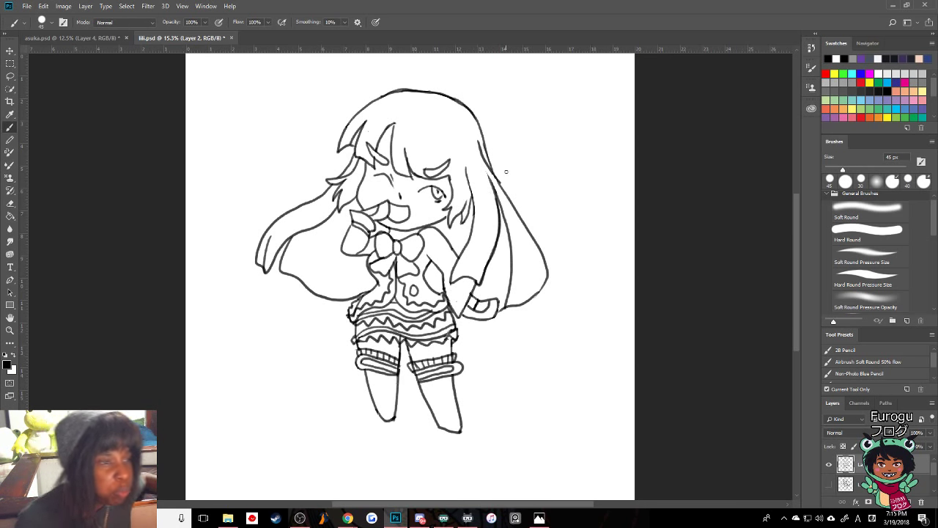
mouse_move(497, 244)
mouse_down()
mouse_move(490, 285)
mouse_move(510, 237)
mouse_up()
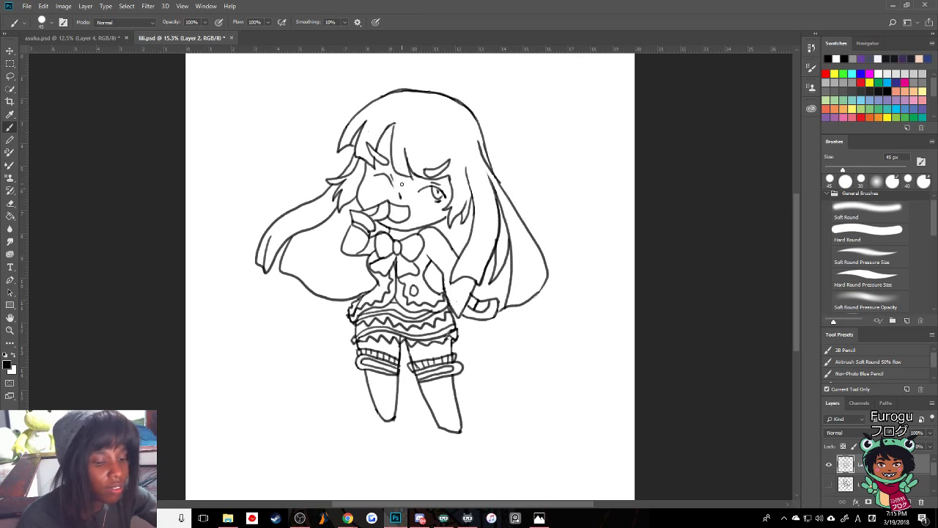
- Try lassoing the raised hand's fingers beside the mouth and rotating them about -46 degrees with height scaled to about 111%
key(l)
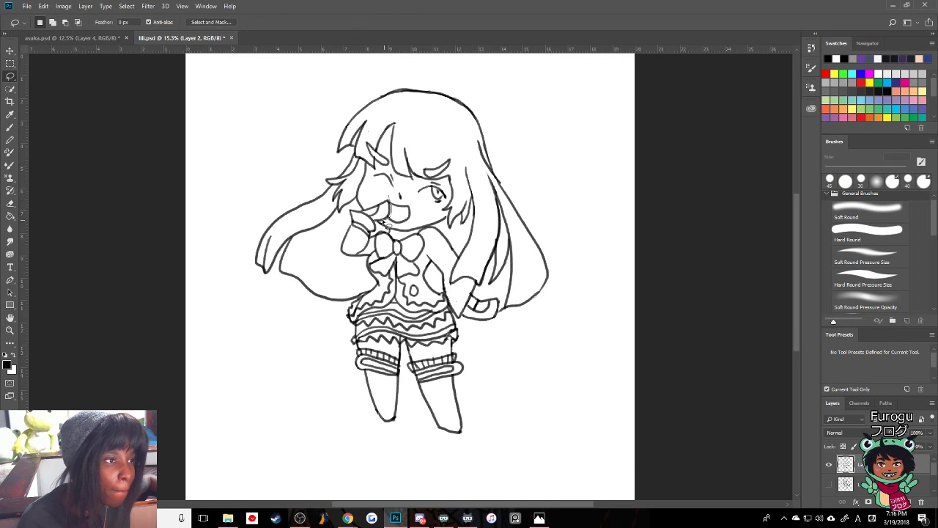
mouse_move(383, 223)
mouse_down()
mouse_move(361, 204)
mouse_move(412, 198)
mouse_move(388, 217)
mouse_move(374, 193)
mouse_move(377, 201)
mouse_up()
key(ctrl+t)
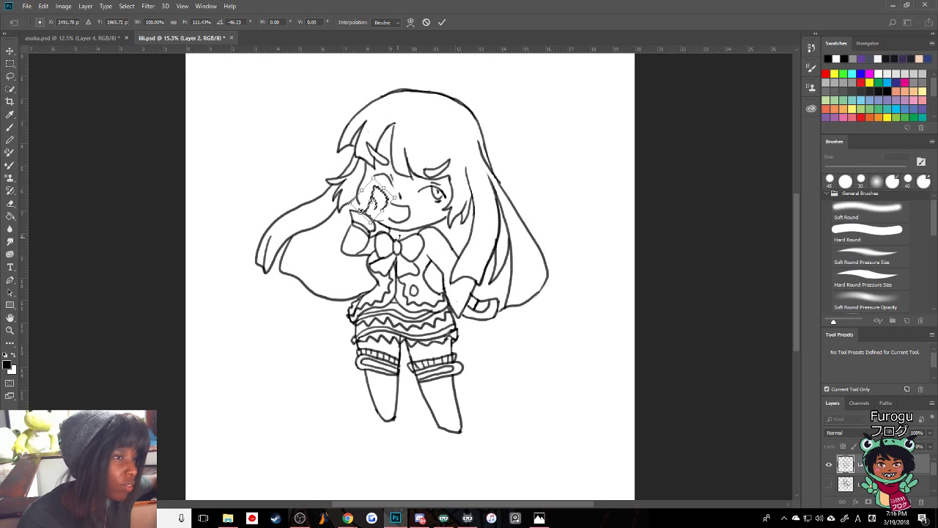
key(Return)
key(ctrl+d)
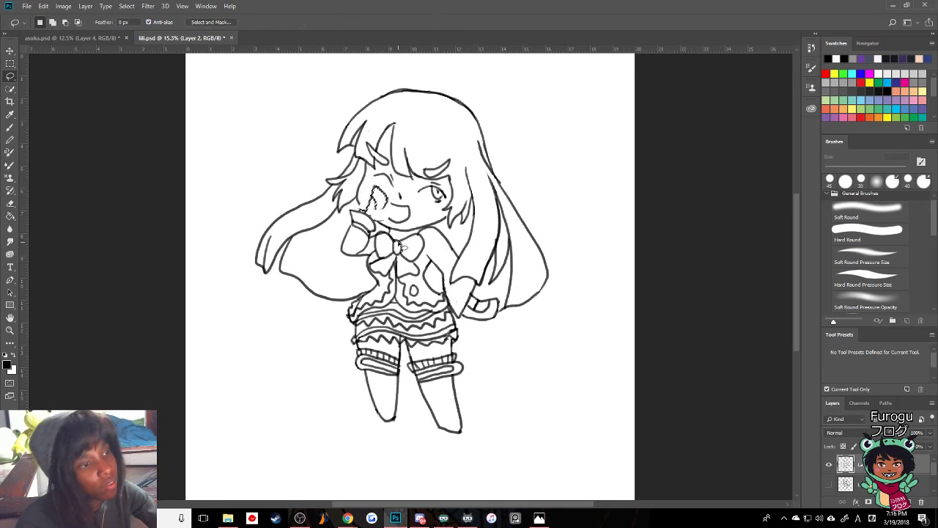
key(ctrl+z)
key(Return)
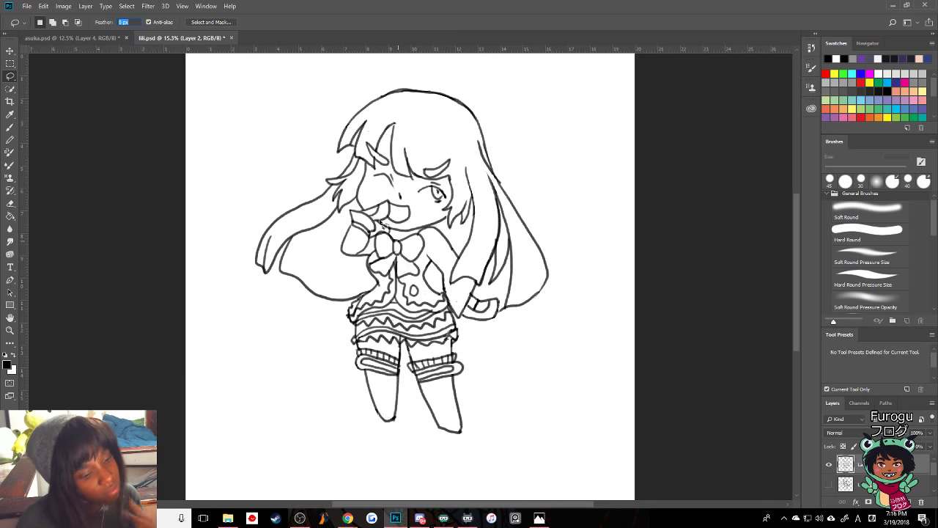
text(bb)
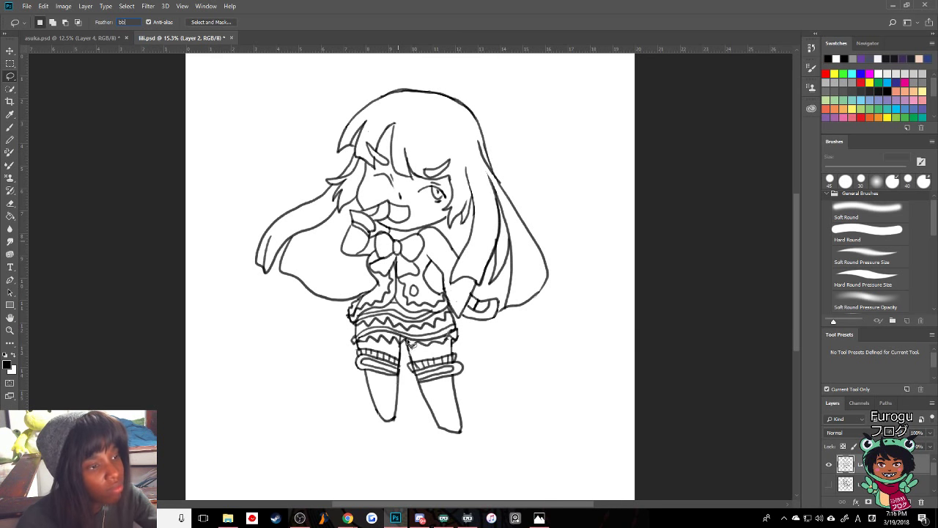
text(b)
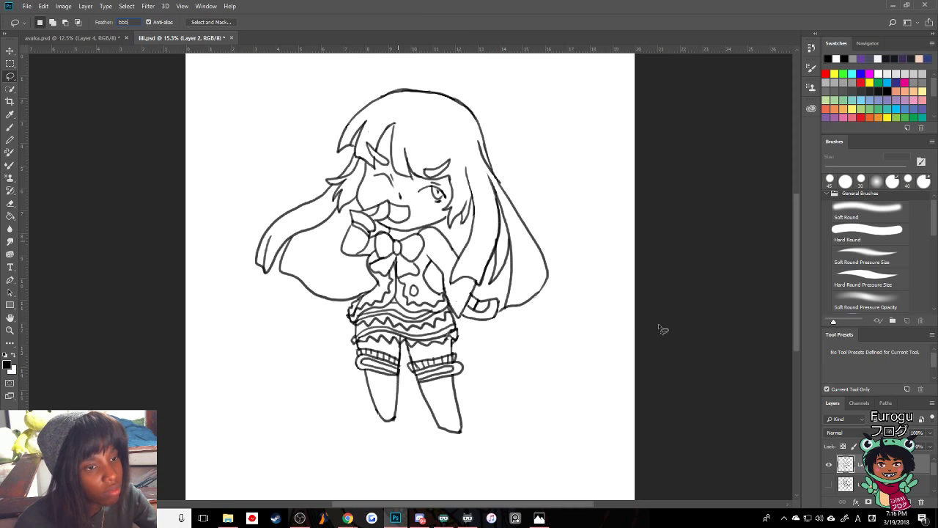
text(bbb)
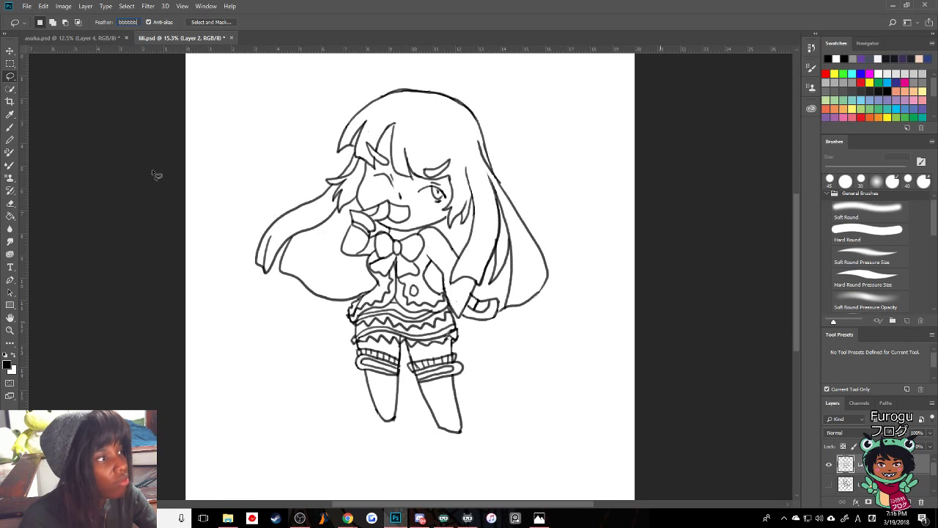
- Return to the Brush tool and save the drawing
click(10, 128)
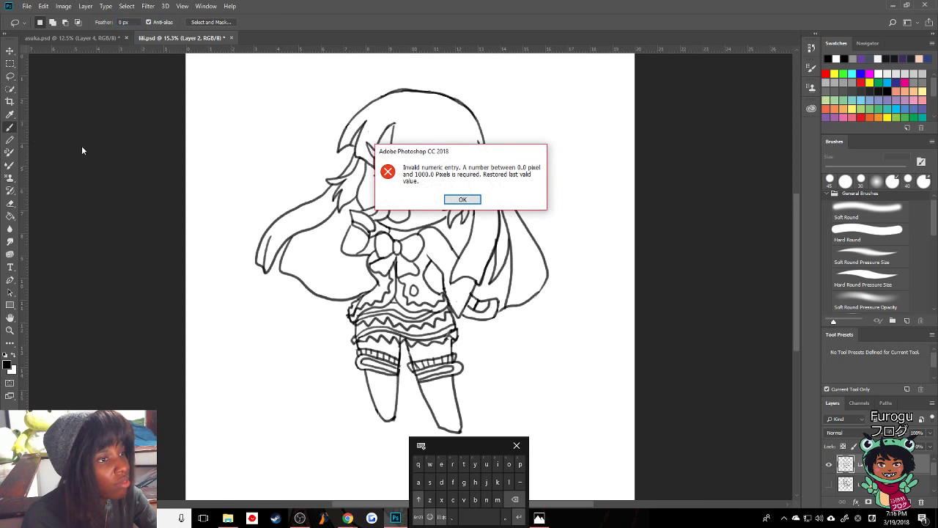
click(465, 199)
click(26, 6)
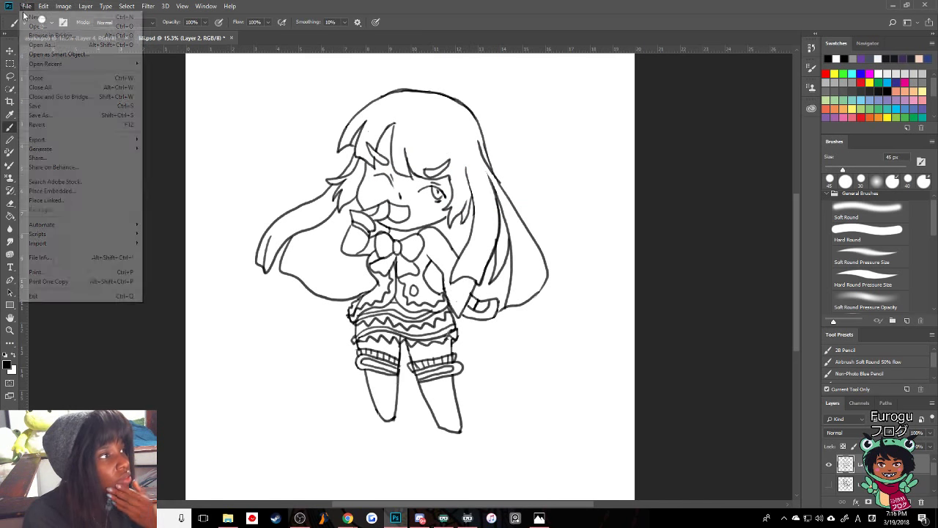
click(60, 107)
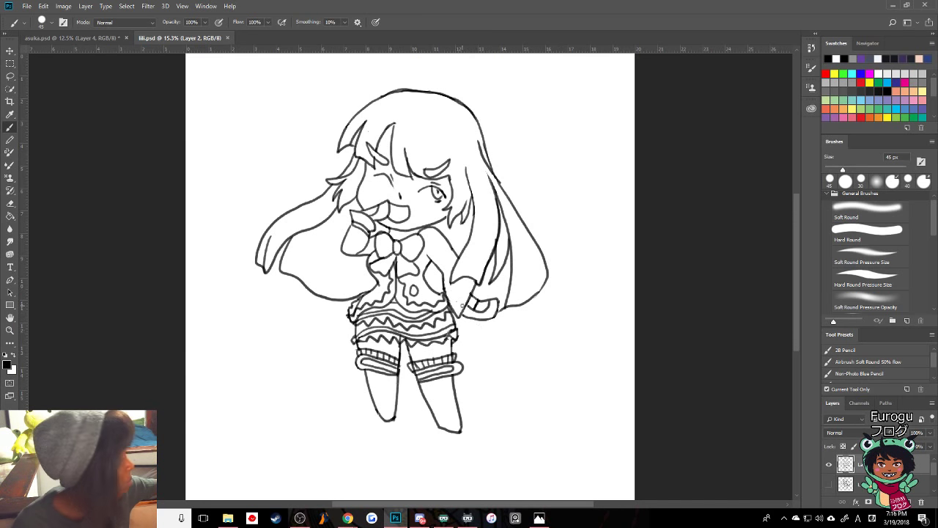
- Erase stray ink along the inner line of the right hair lock and reduce the eraser to 30 px
key(e)
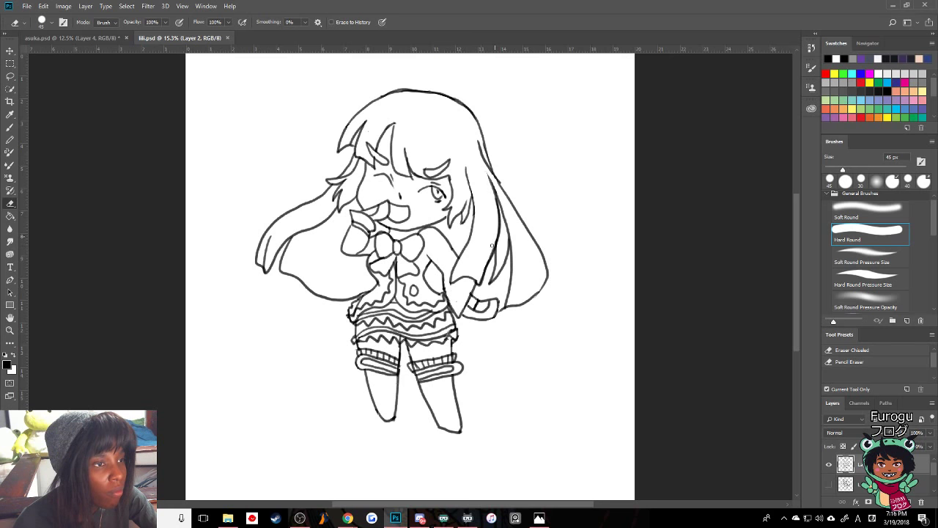
click(491, 245)
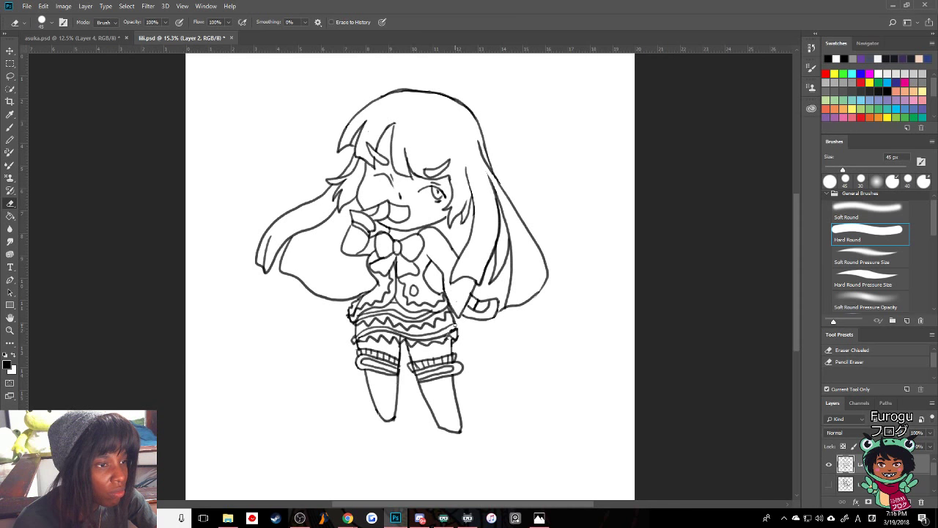
key(ctrl)
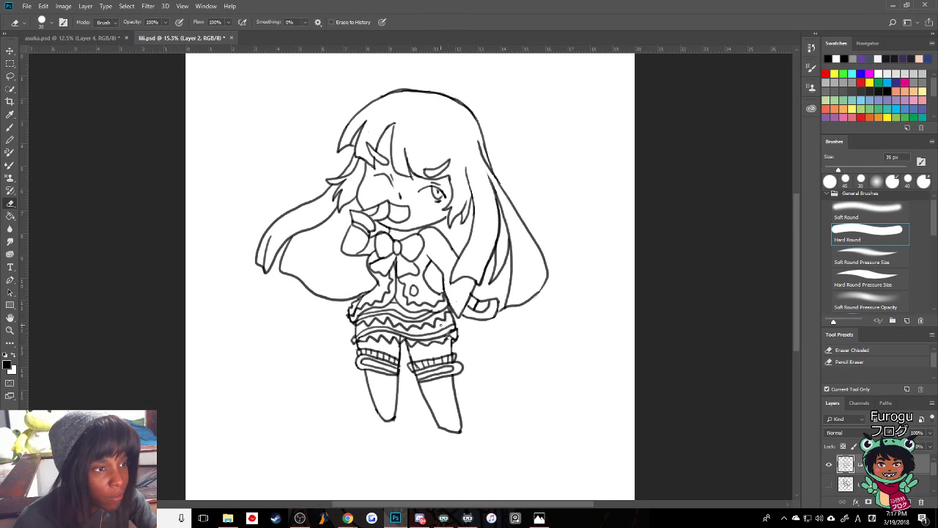
key(bracketleft)
key(bracketleft)
key(bracketleft)
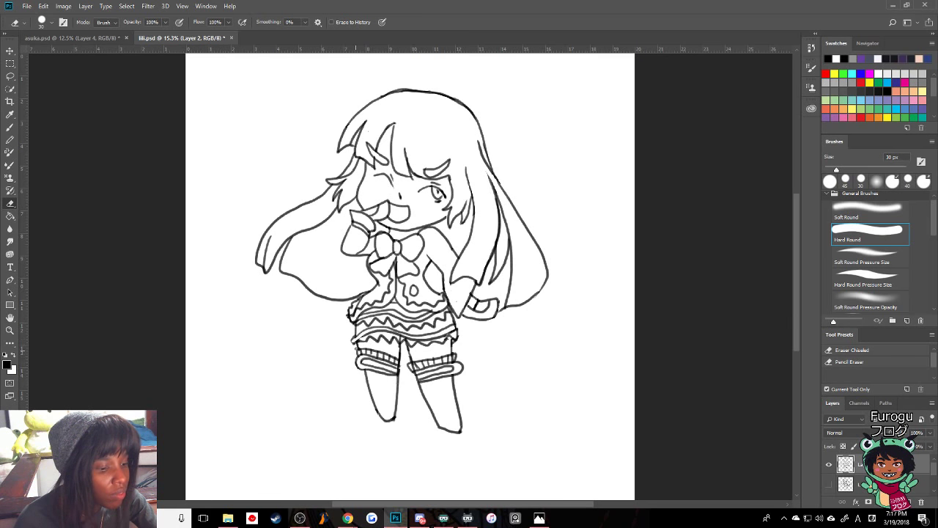
- Extend the skirt's bottom hem outward at both corners with a 45 px brush, and trim the right corner with the eraser
key(b)
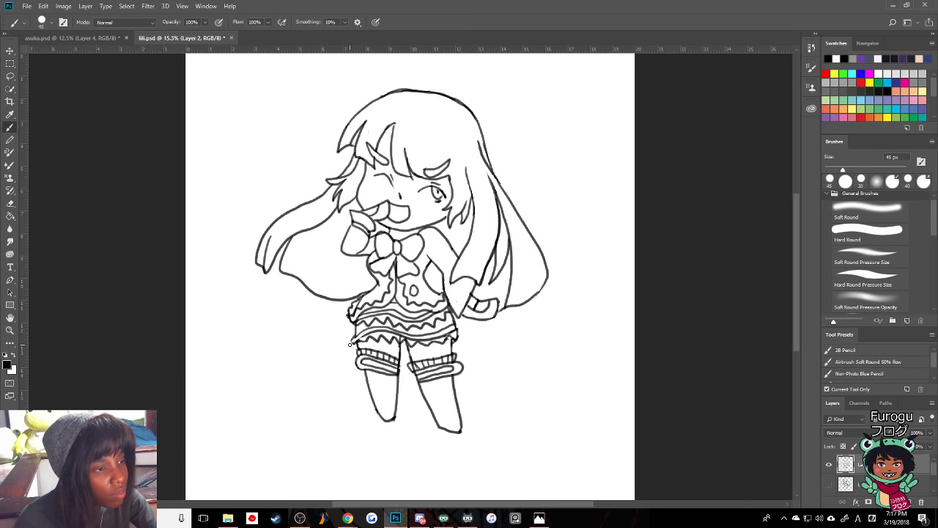
drag(349, 344, 366, 339)
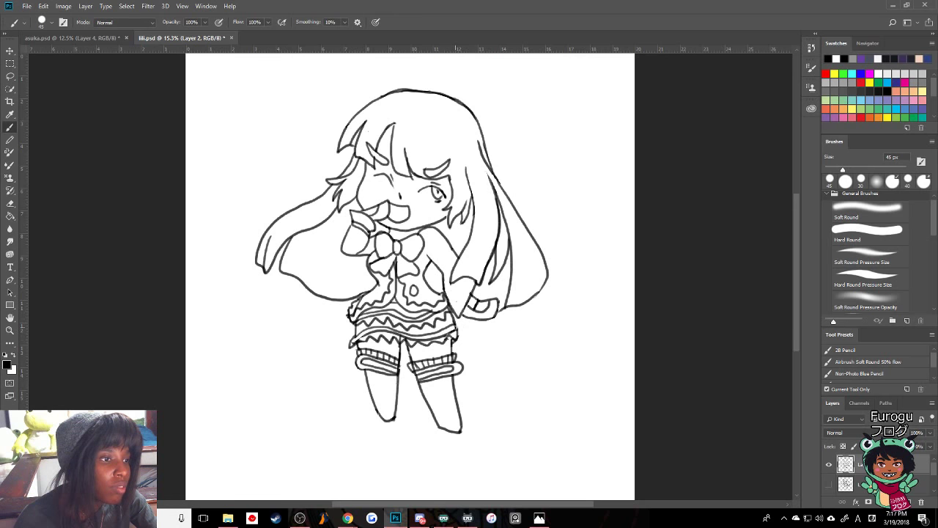
drag(456, 328, 459, 338)
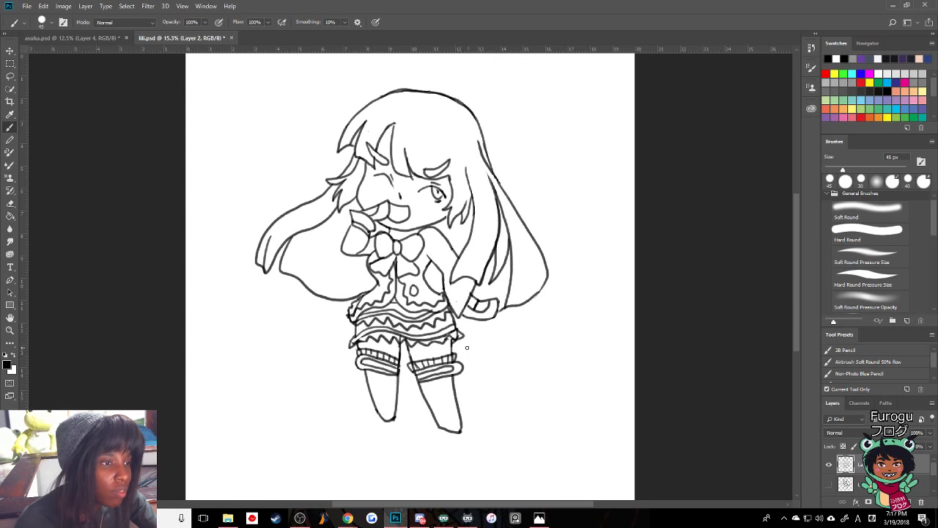
key(e)
drag(457, 335, 449, 332)
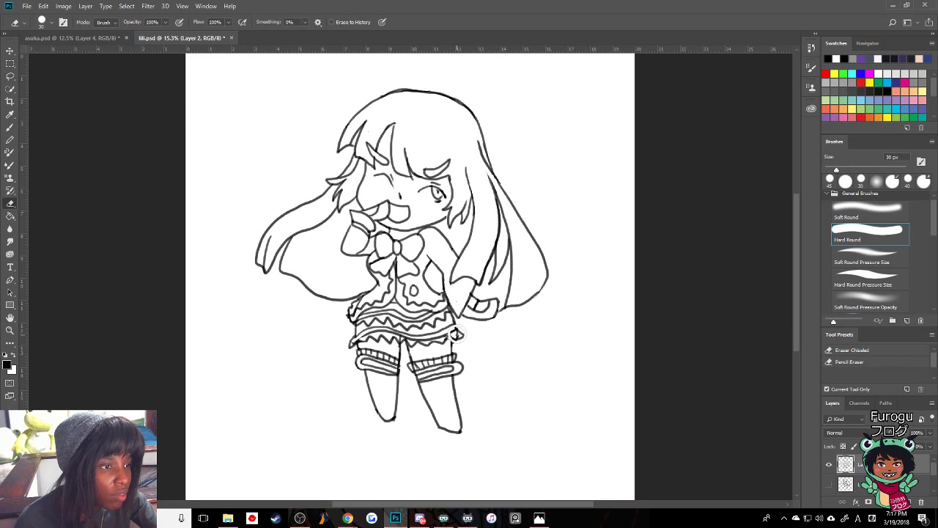
right_click(450, 333)
click(453, 333)
key(ctrl+z)
drag(456, 335, 462, 344)
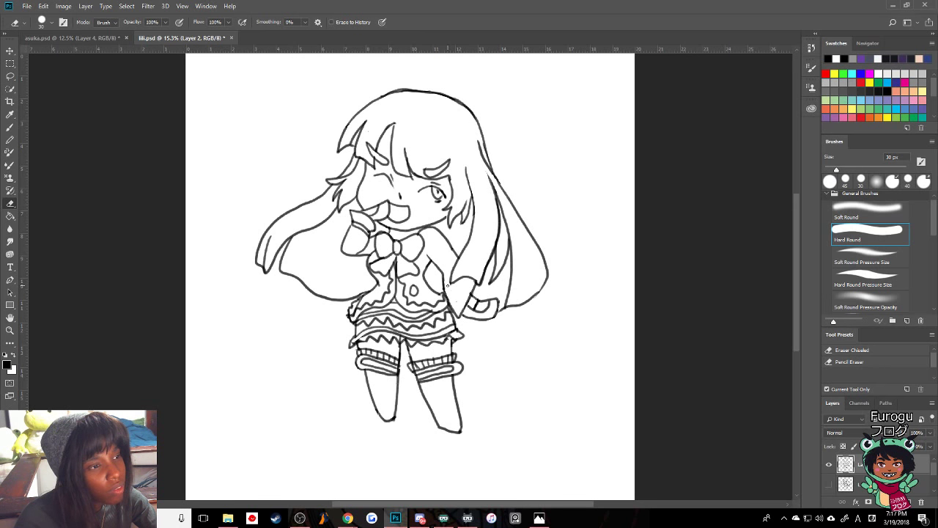
- Touch up the short neck line above the bow's right loop, and erase and redraw the winking eye's lid line
right_click(449, 286)
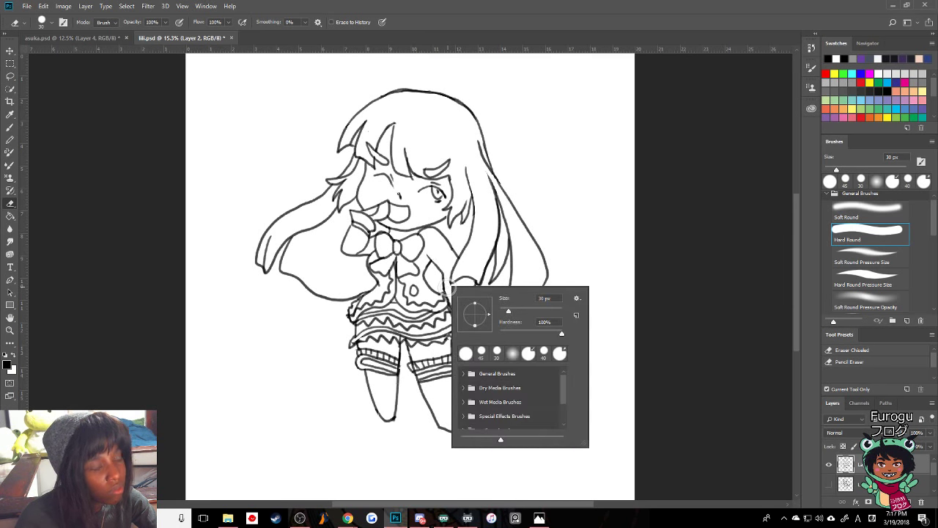
click(418, 229)
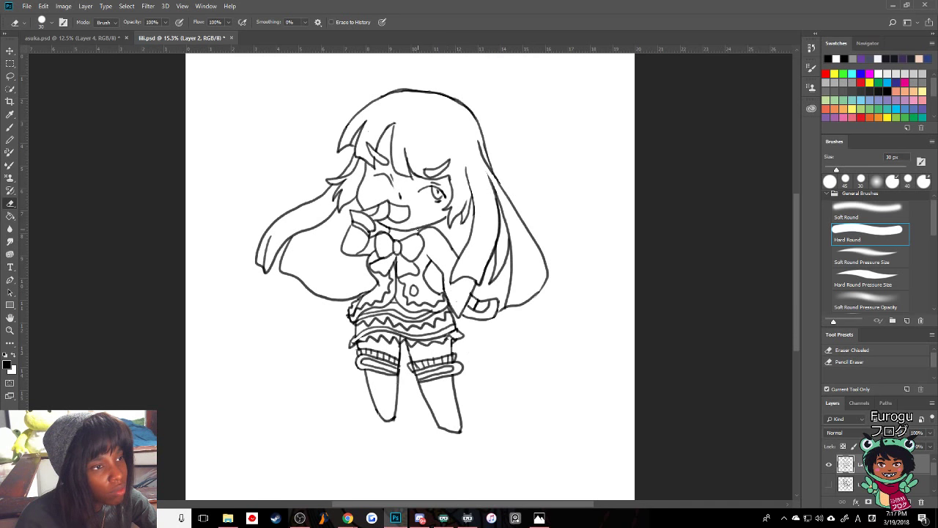
key(b)
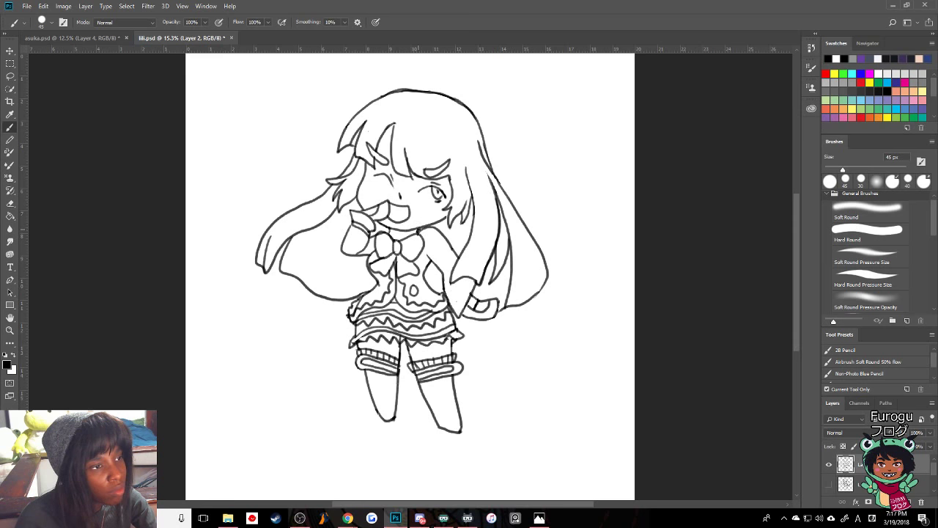
drag(418, 232, 421, 229)
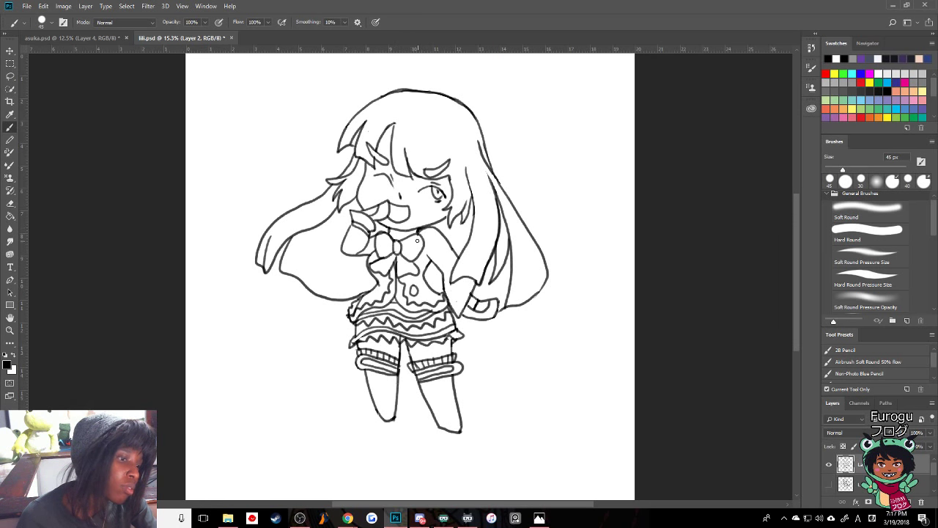
key(e)
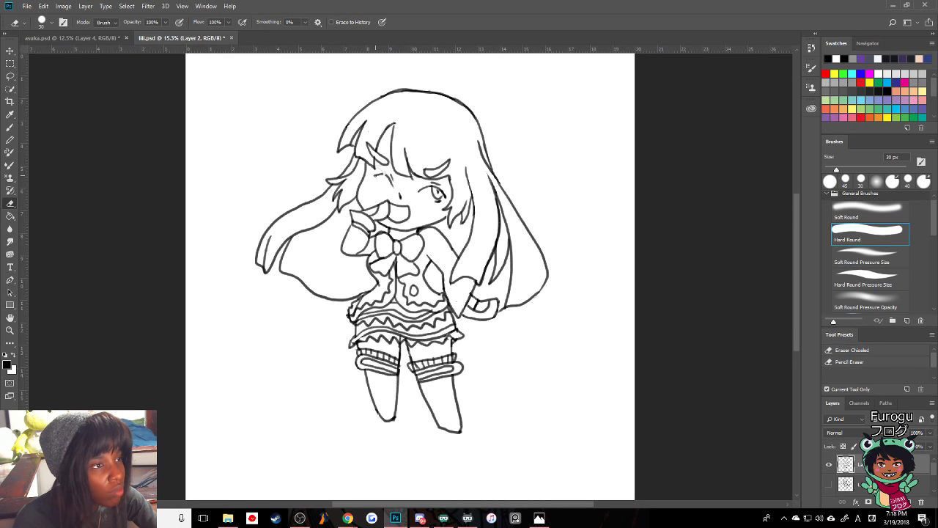
key(b)
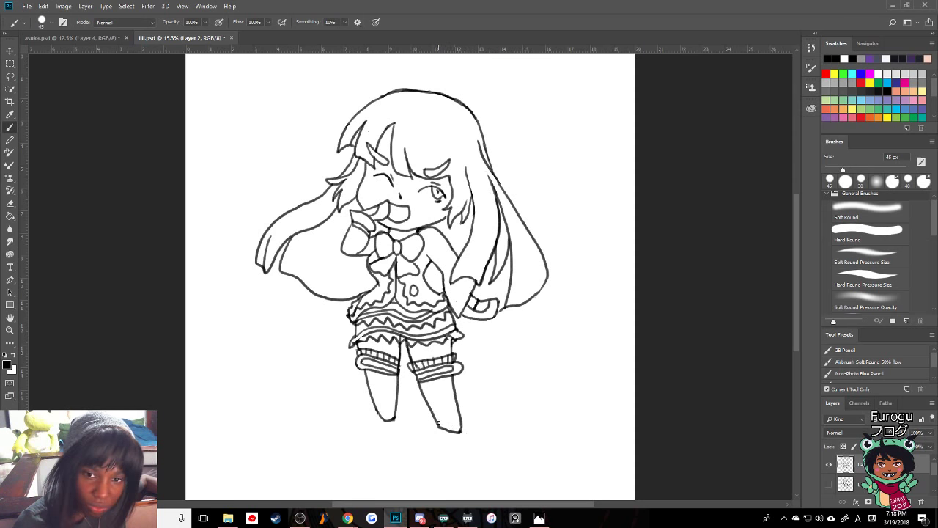
- Undo a trial line across the right foot's bottom and shape a small notch in the foot's lower edge instead
drag(437, 423, 462, 430)
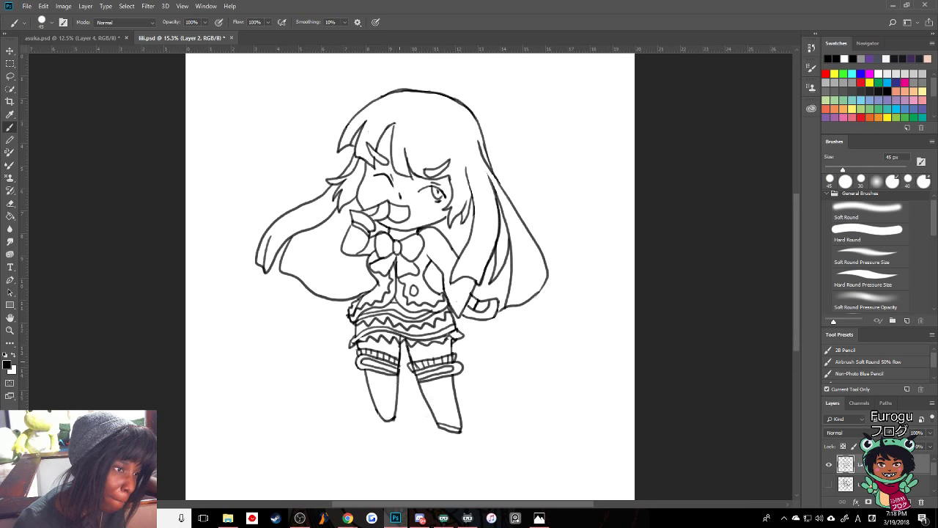
key(ctrl+z)
drag(441, 429, 448, 429)
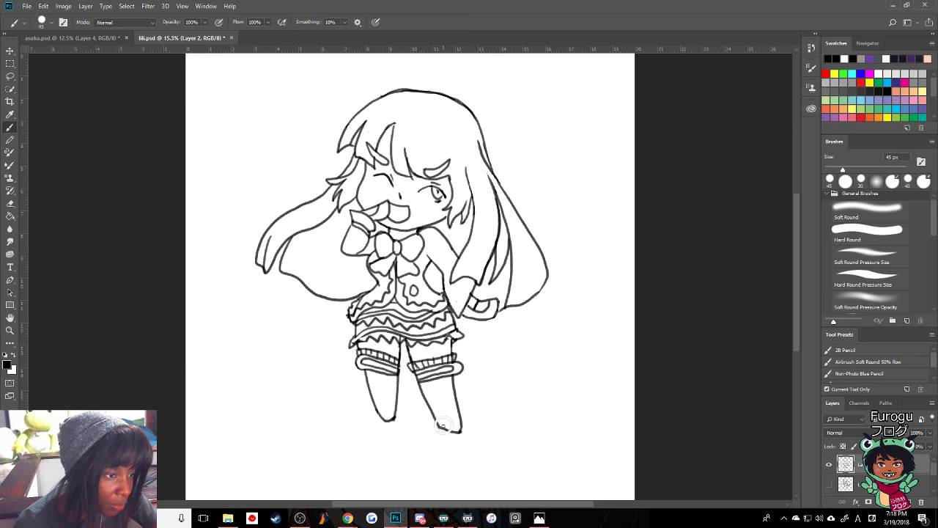
key(e)
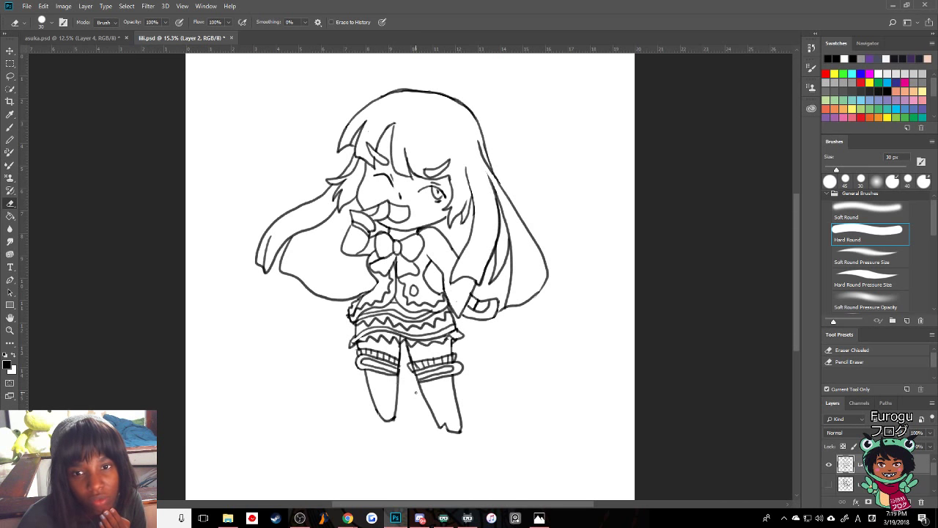
- Touch up the inked trim around the ornament on the vest's right side with the brush
key(b)
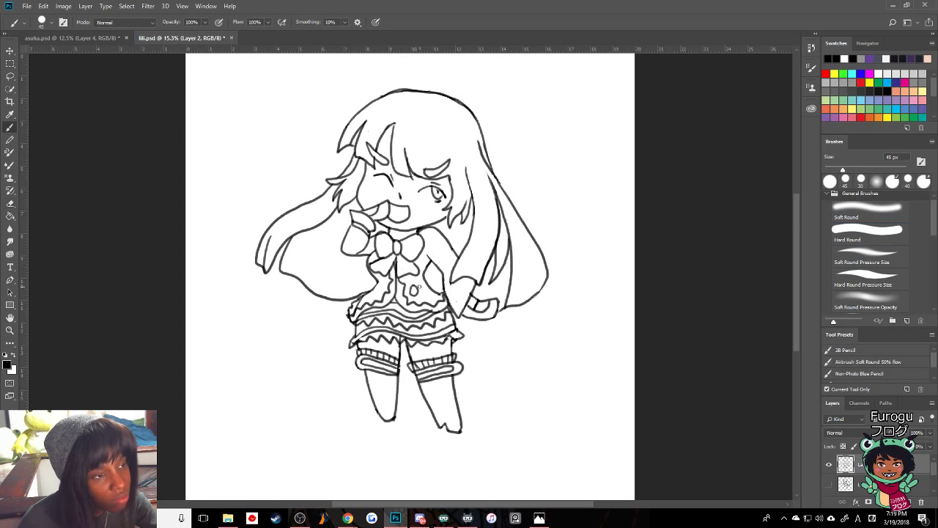
drag(412, 280, 419, 271)
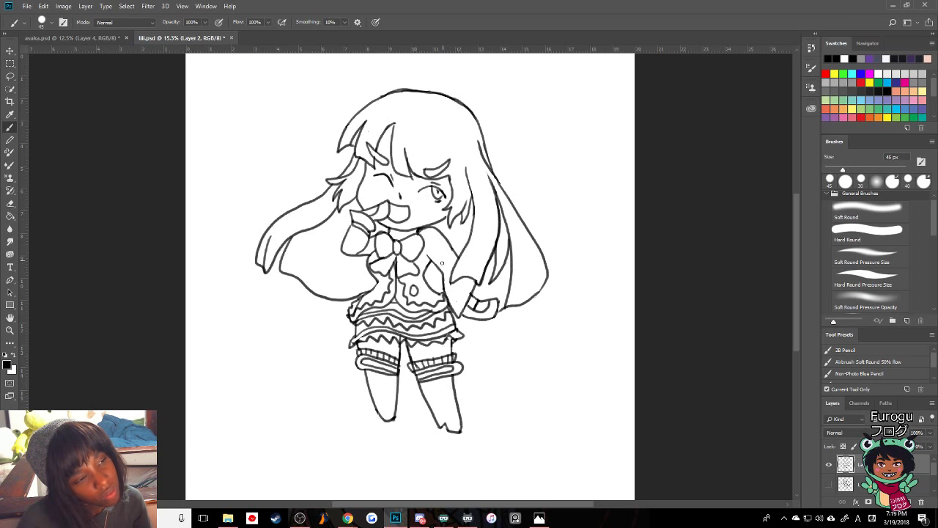
key(e)
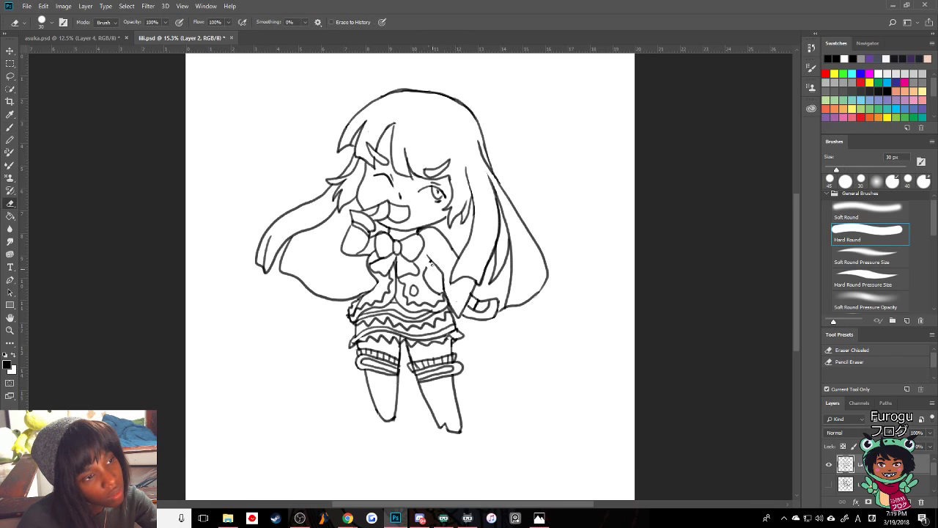
key(b)
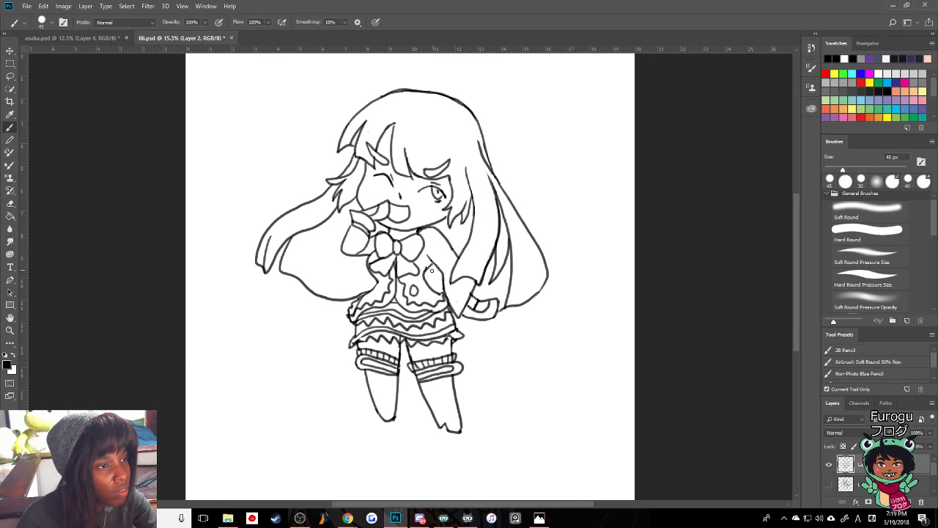
key(ctrl)
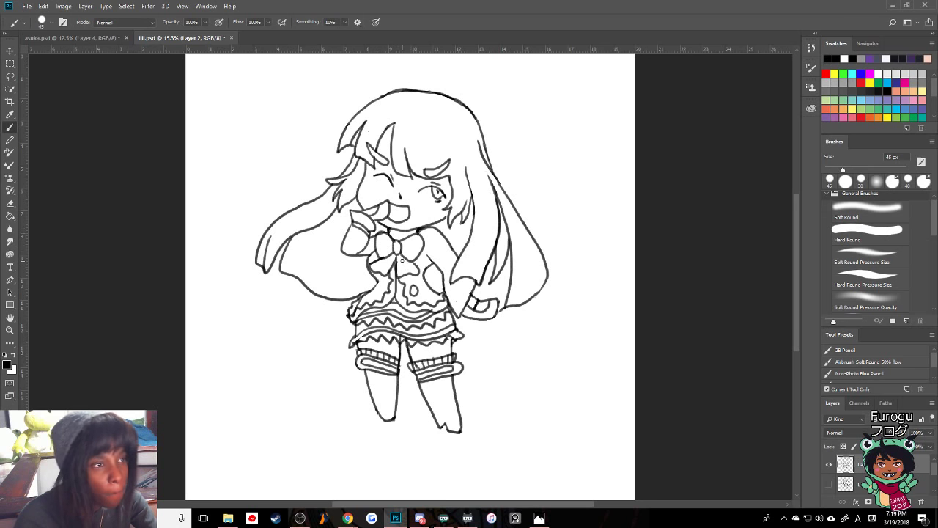
- Trim stray ink at the skirt hem's right corner with the 30 px eraser
key(e)
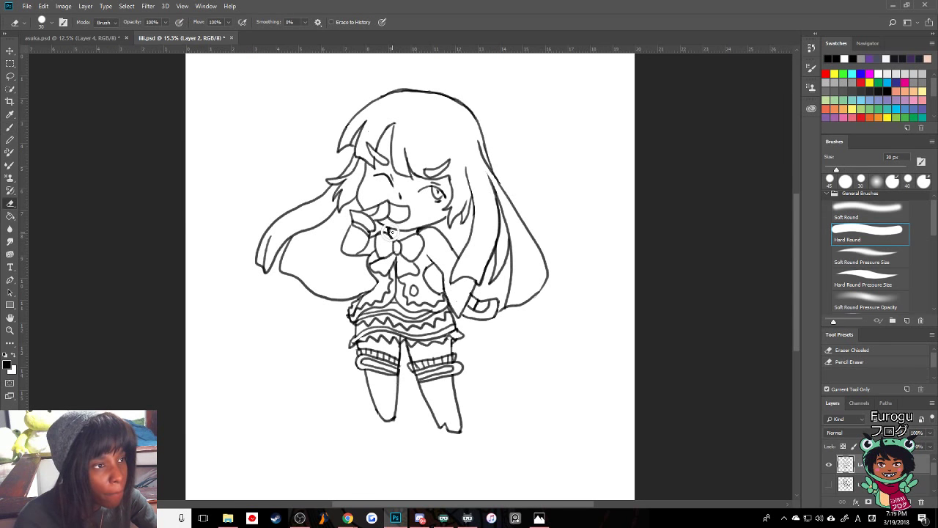
right_click(393, 232)
key(Escape)
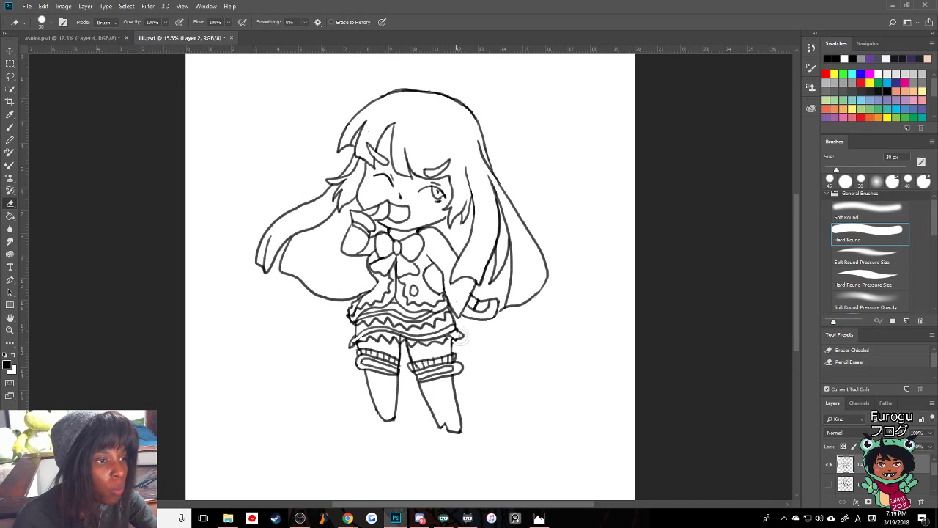
click(459, 333)
click(458, 324)
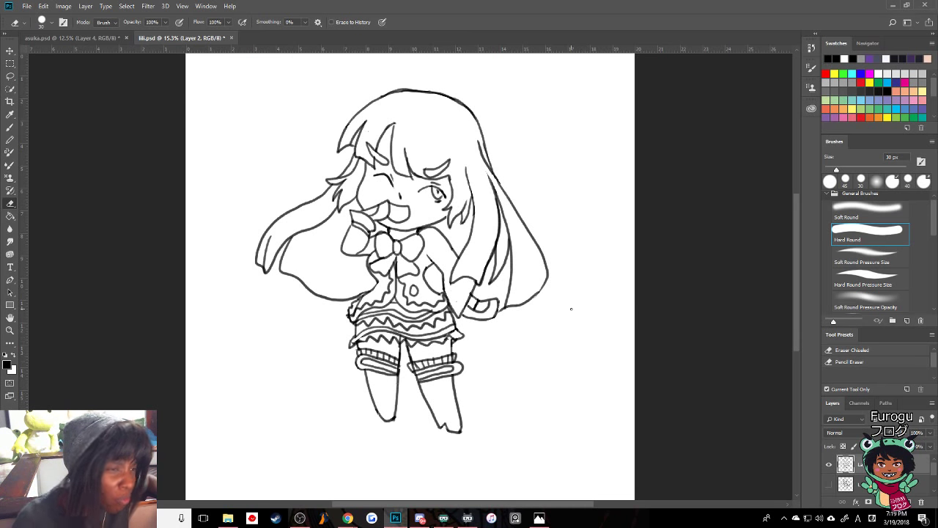
- Ink the left edge of the right sleeve cuff with the 45 px brush, redraw the right shoulder line and erase its surplus ink
key(b)
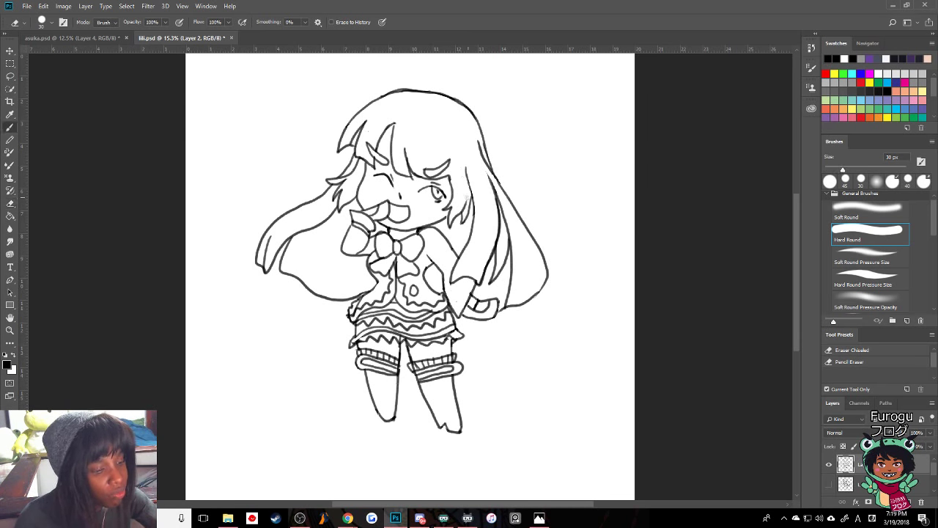
drag(452, 285, 447, 298)
key(ctrl+z)
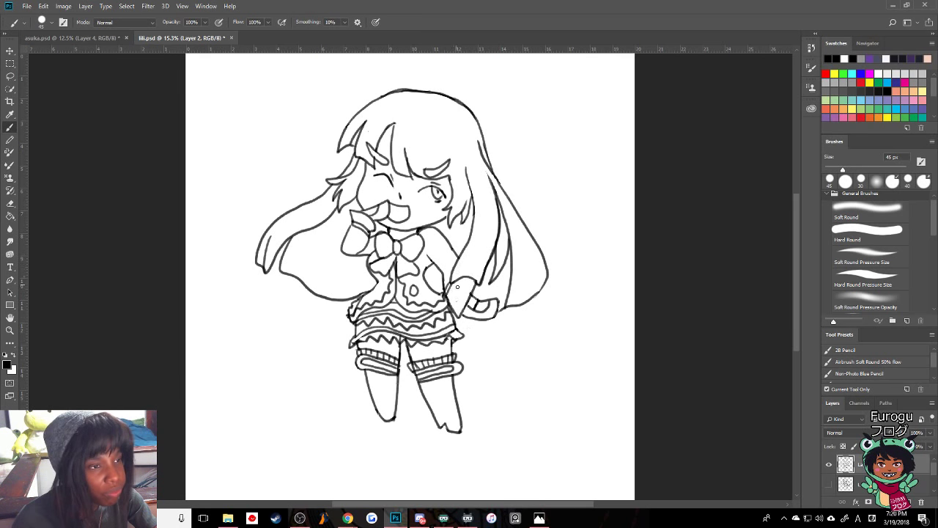
drag(431, 227, 458, 263)
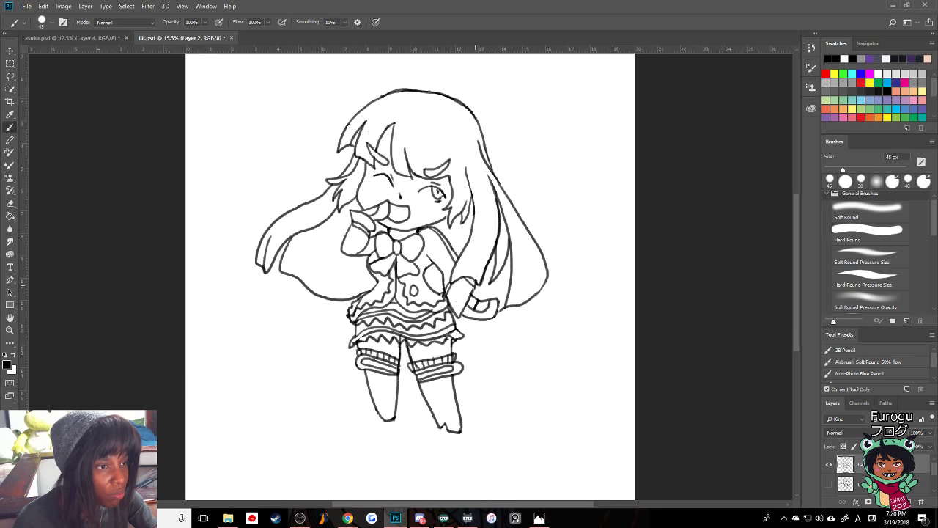
key(e)
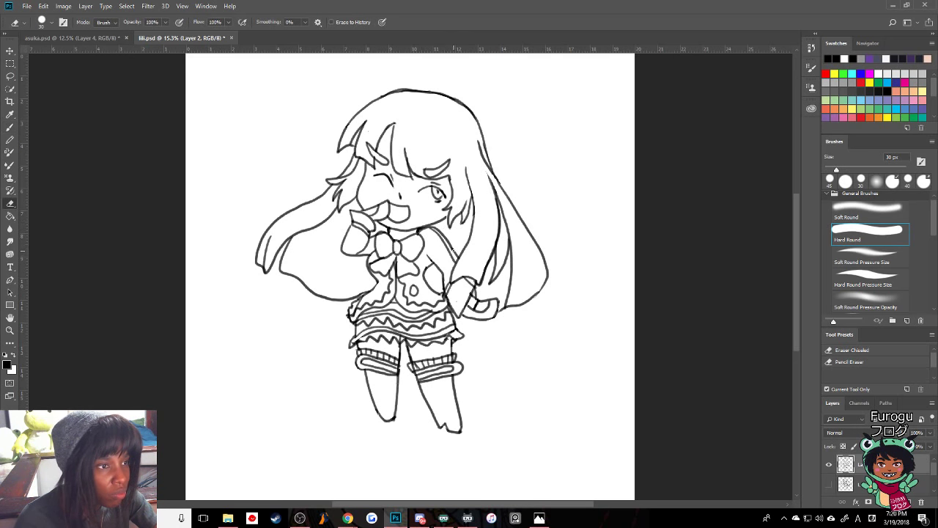
mouse_move(455, 253)
mouse_down()
mouse_move(440, 231)
mouse_move(451, 248)
mouse_up()
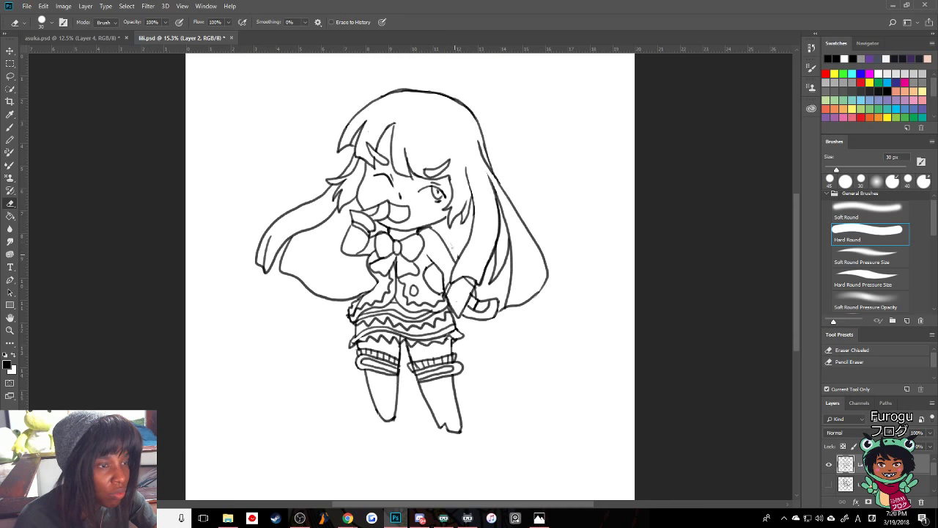
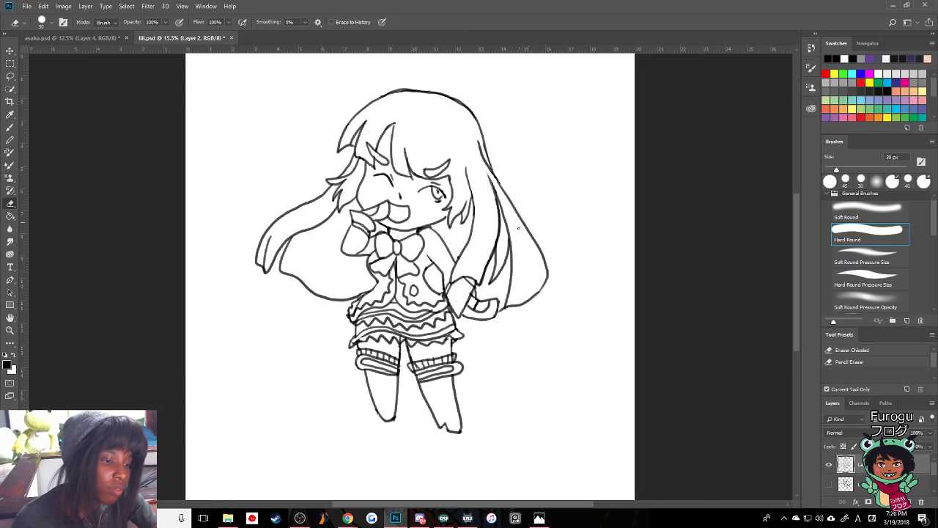
- Try an extra strand line inside the wide outer section of the right hair and undo it
key(b)
drag(528, 261, 535, 298)
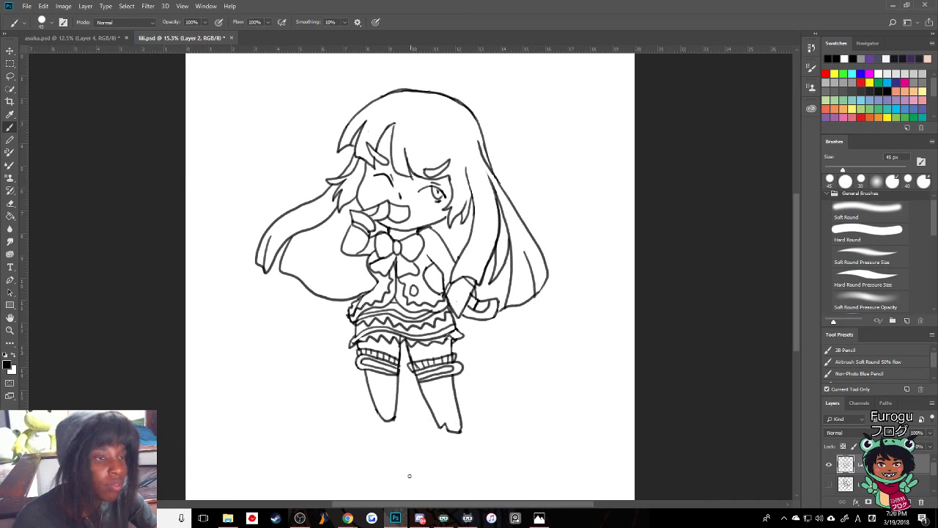
key(ctrl+z)
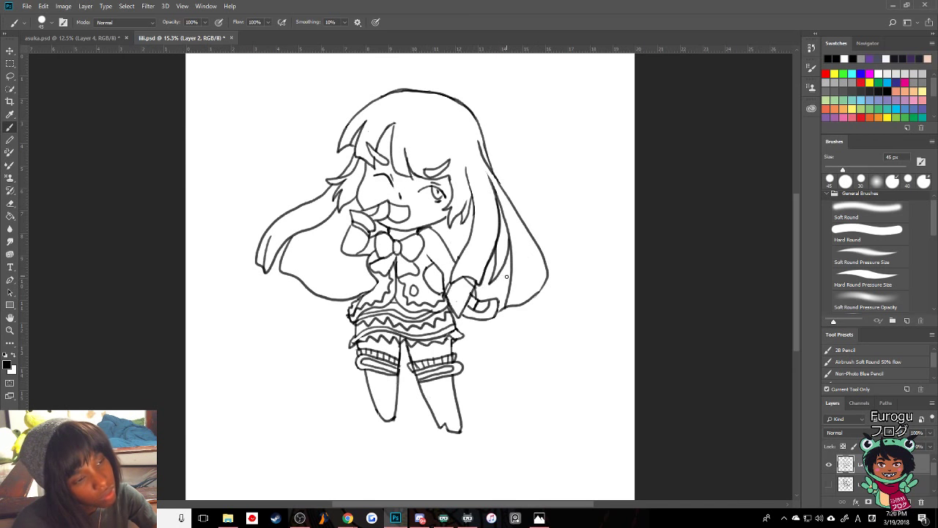
- Try erasing and redrawing the inner strand lines of the right hair lock, and undo those changes
key(e)
mouse_move(498, 265)
mouse_down()
mouse_move(498, 279)
mouse_move(495, 271)
mouse_up()
key(bracketleft)
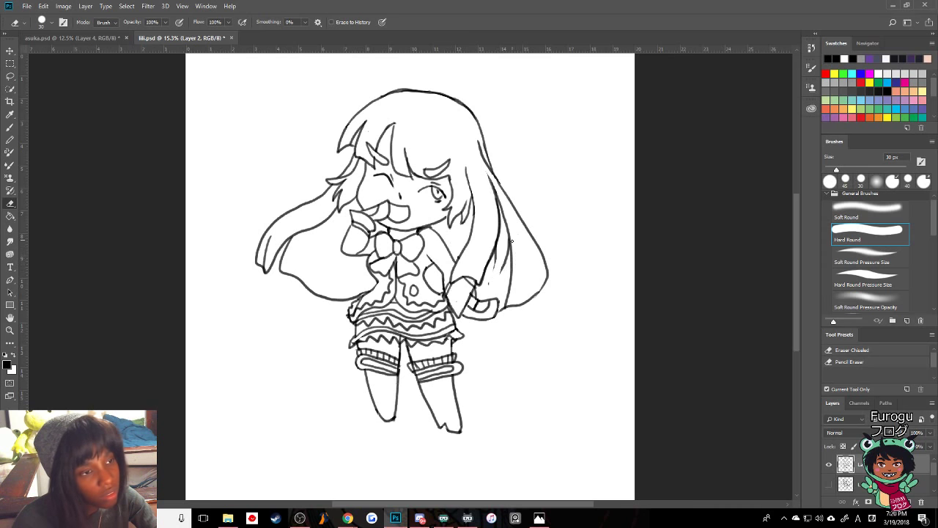
key(b)
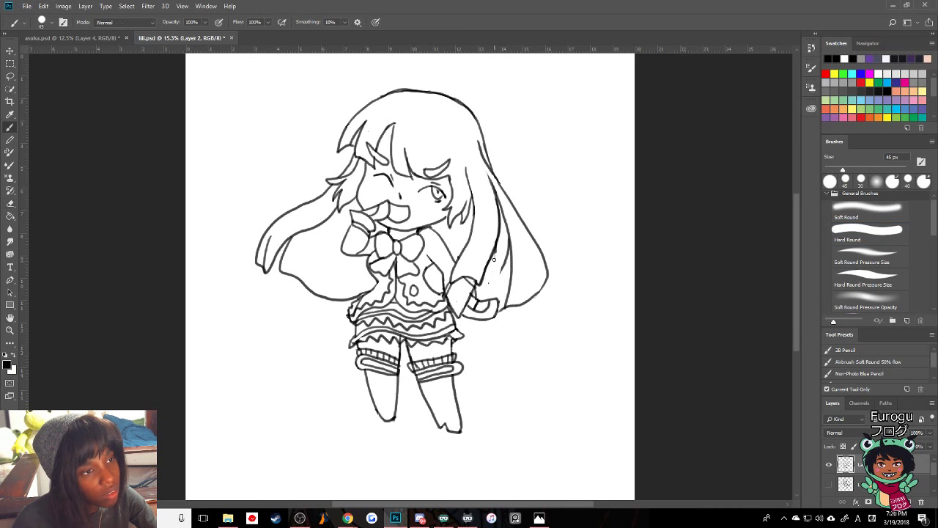
mouse_move(493, 248)
mouse_down()
mouse_move(486, 282)
mouse_move(497, 288)
mouse_move(507, 247)
mouse_up()
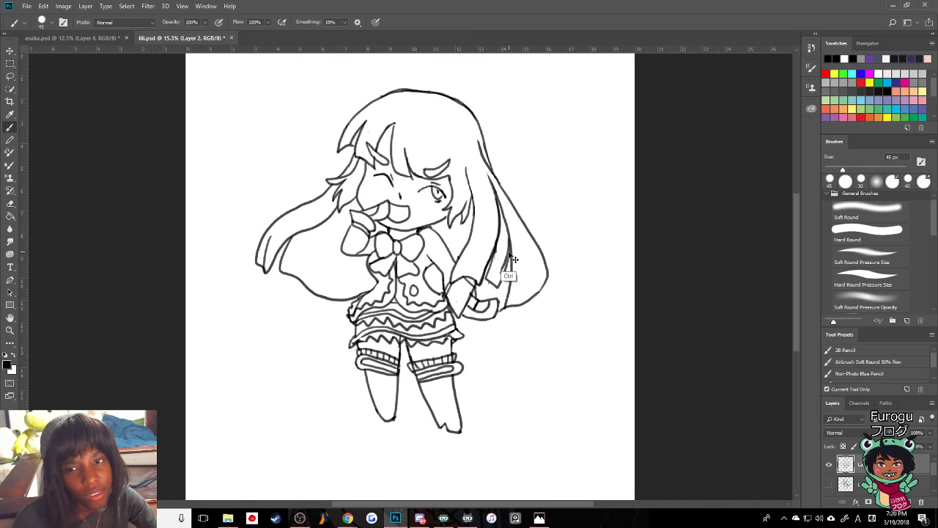
key(ctrl+alt+z)
key(ctrl+alt+z)
key(ctrl+alt+z)
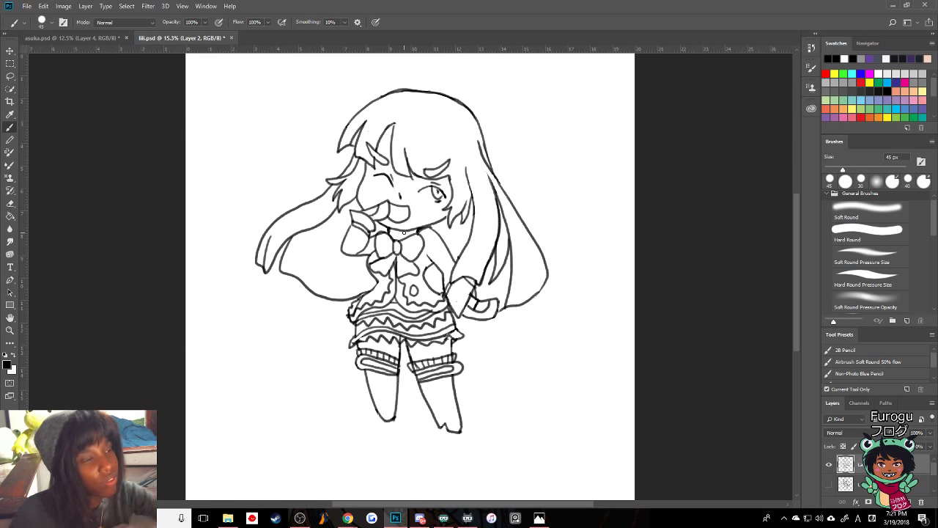
- Create a new layer beneath the line art and fill it with medium grey as a backdrop
drag(931, 470, 932, 490)
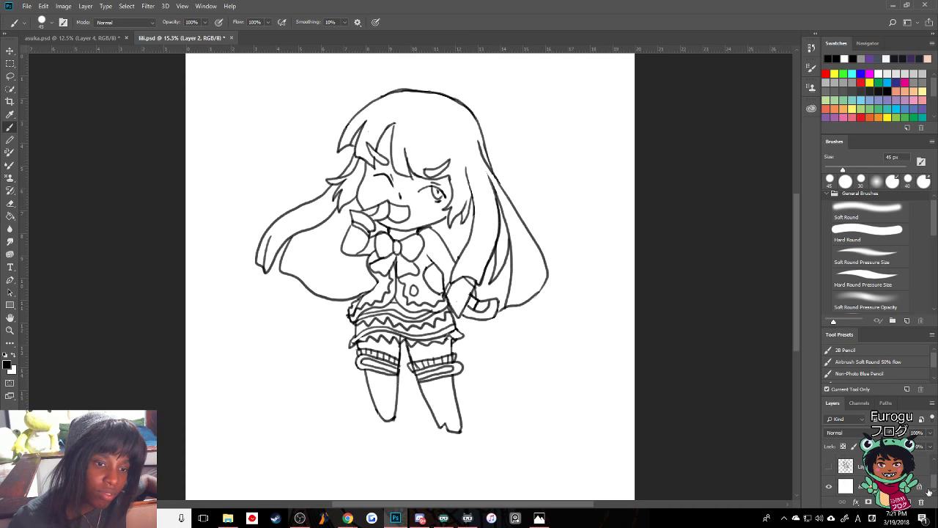
click(909, 505)
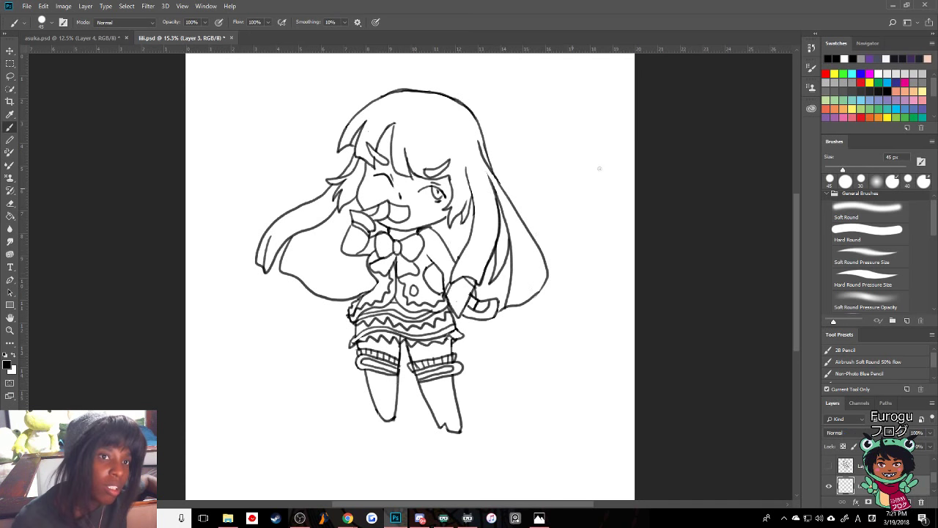
click(853, 83)
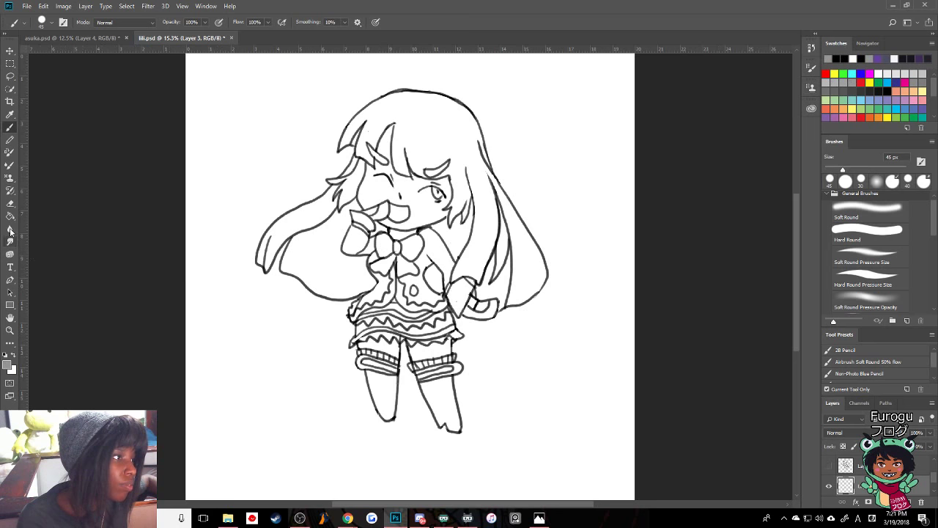
key(g)
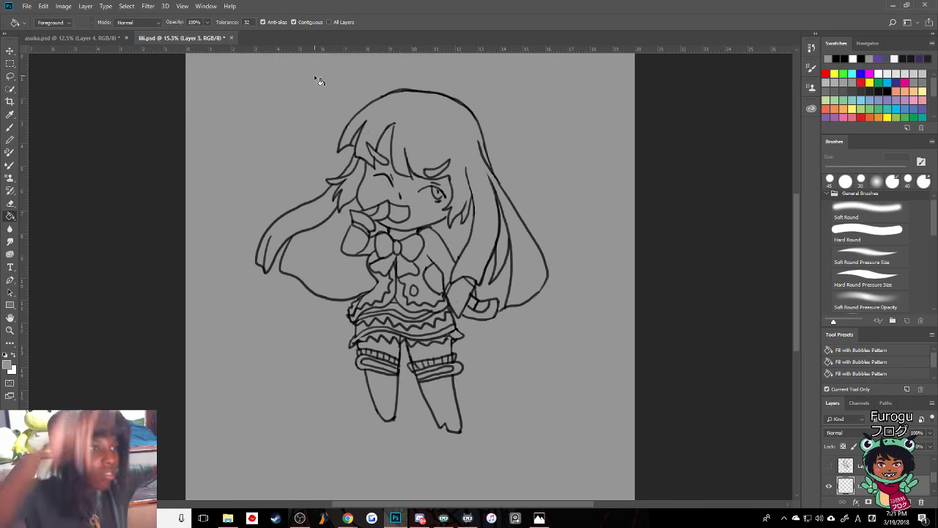
click(315, 77)
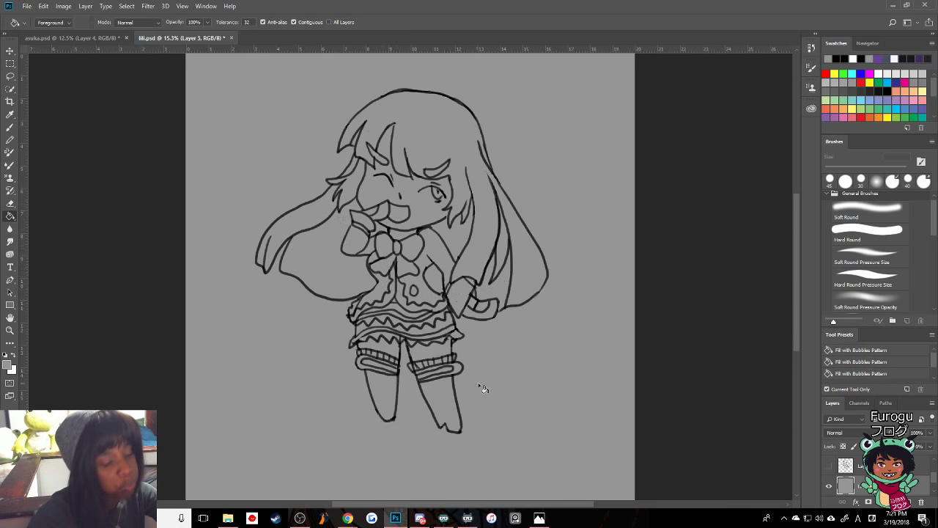
- Look at the coloured drawing in asuka.psd for reference, return to lili.psd and briefly toggle the sketch layer's visibility
key(b)
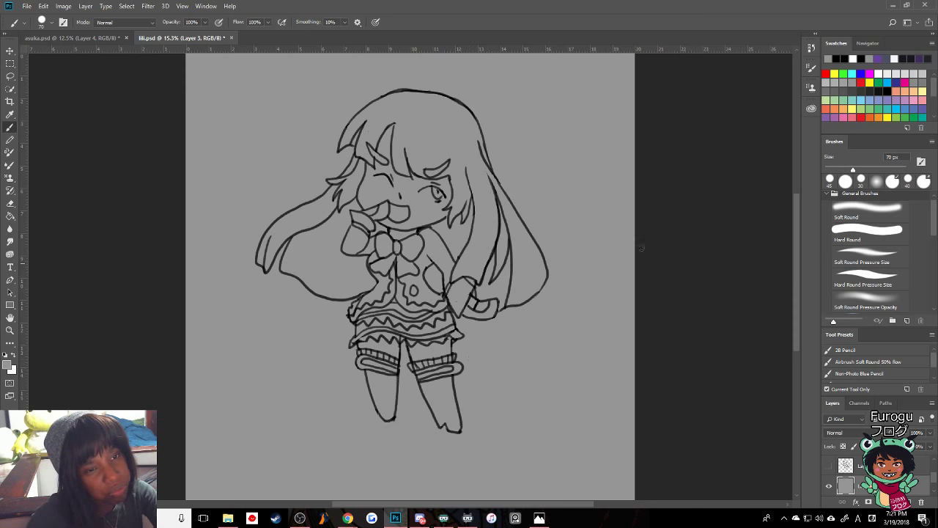
click(868, 232)
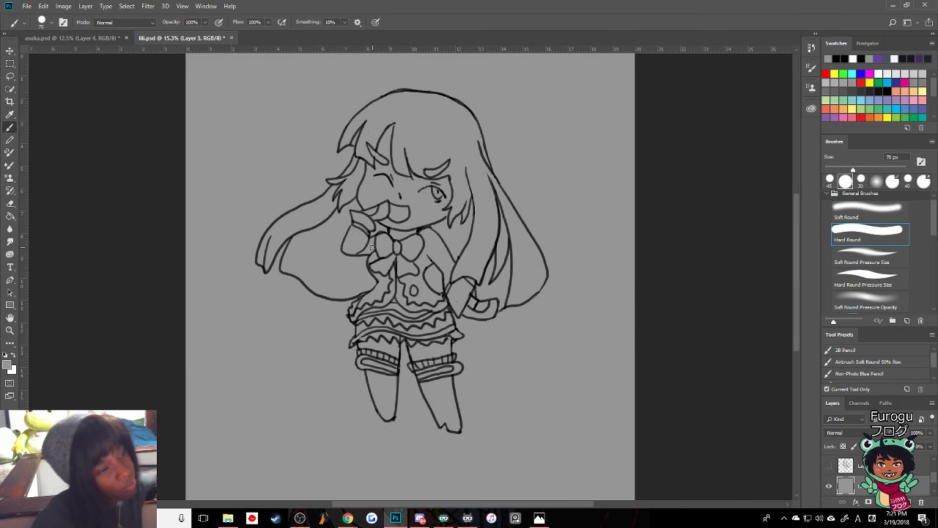
click(97, 39)
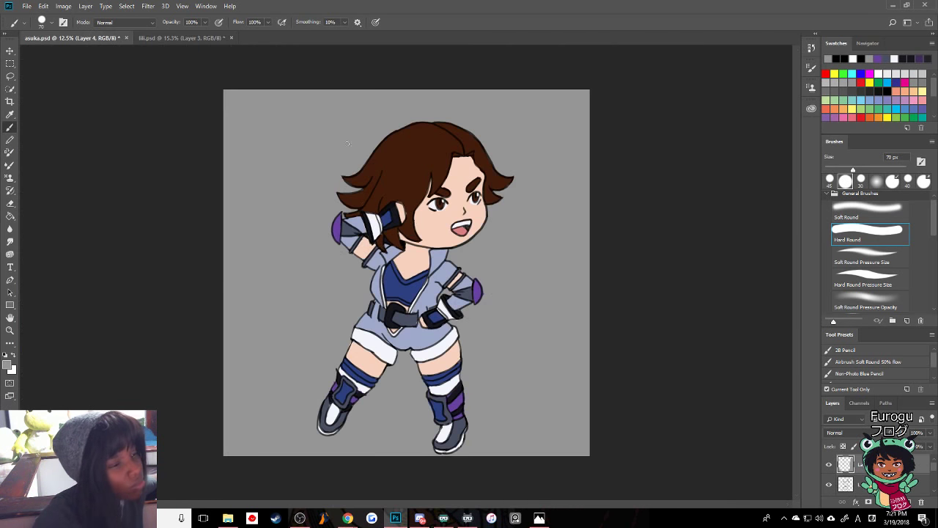
click(208, 39)
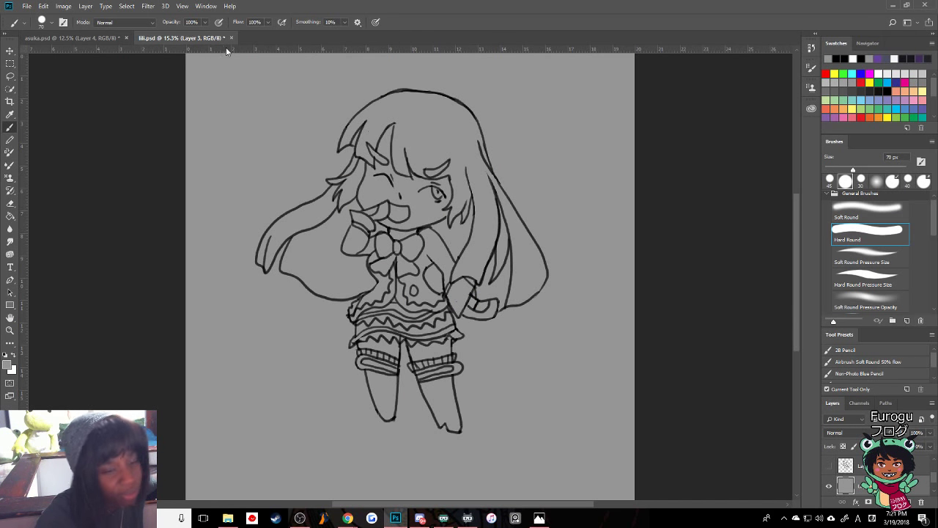
click(830, 466)
click(830, 467)
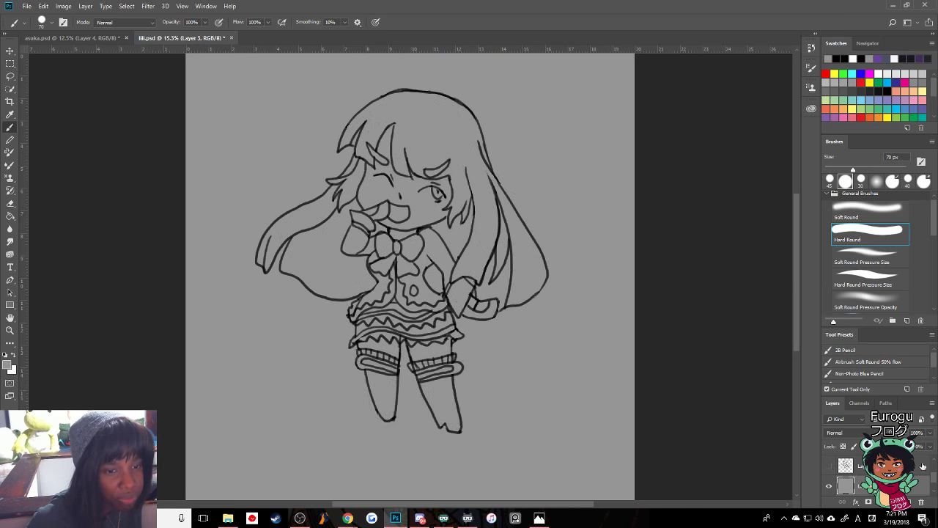
- Select the line art layer, Layer 2, and add a short black stroke to the right hand's cuff with a 30 px brush
drag(933, 478, 933, 463)
click(917, 464)
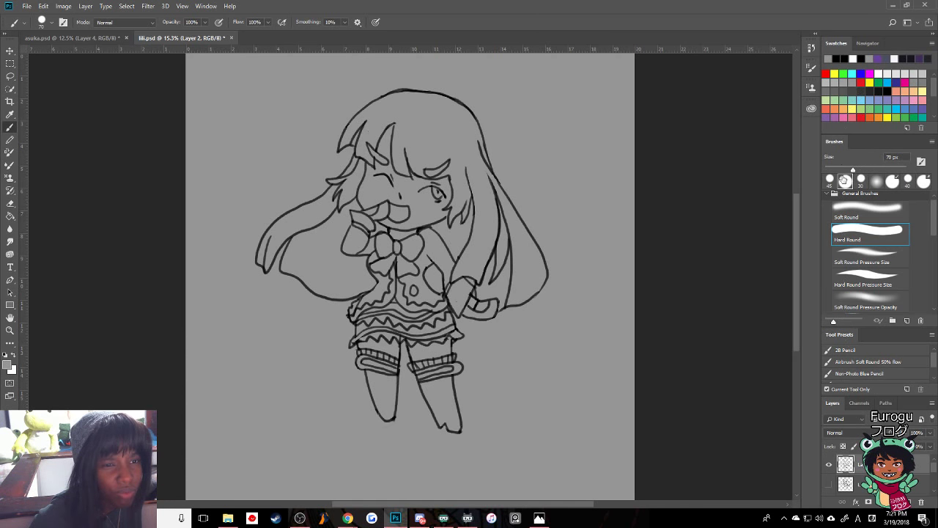
click(830, 179)
key(bracketleft)
key(bracketleft)
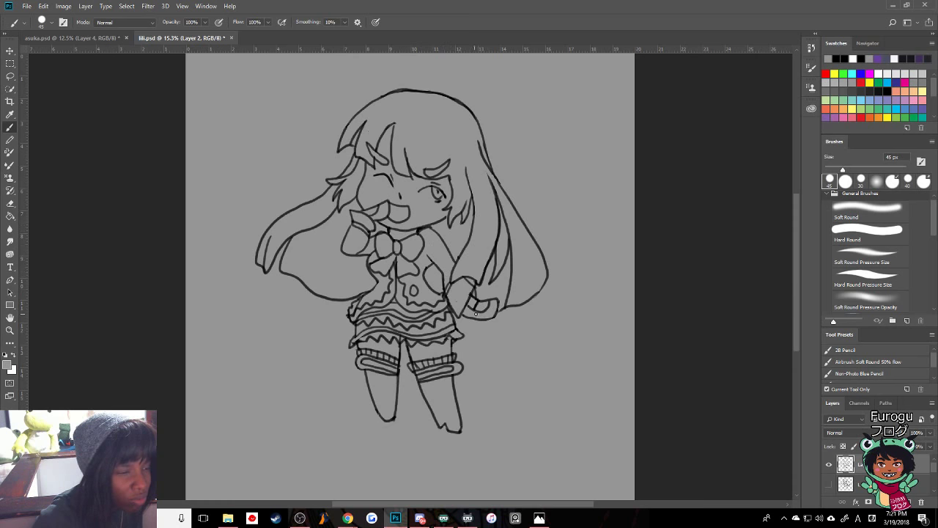
key(bracketleft)
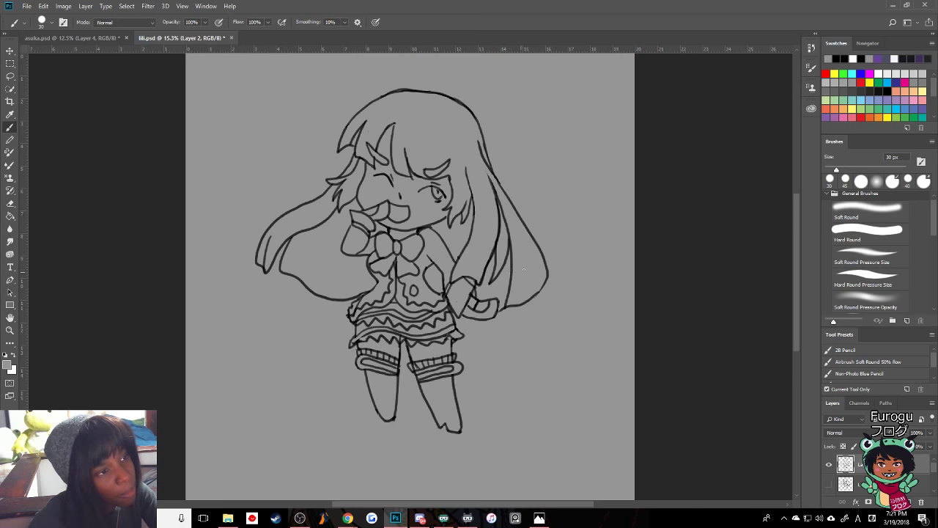
click(836, 59)
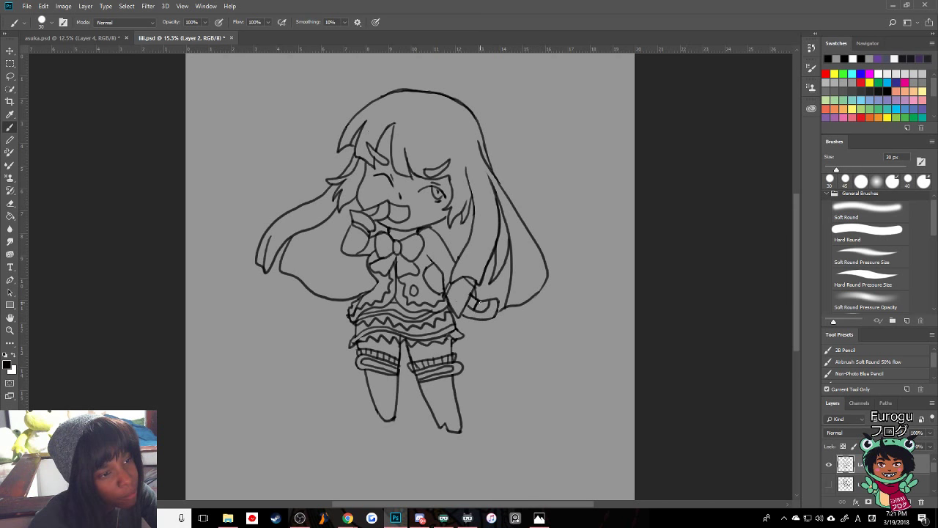
drag(481, 308, 486, 301)
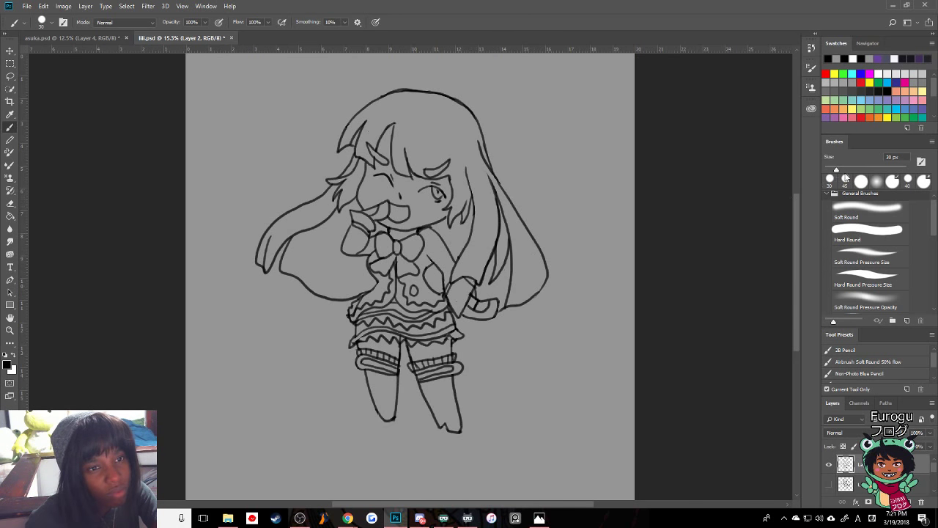
- Add short finger lines to the hands and touch up the skirt hem's left corner with a 45 px brush
click(845, 180)
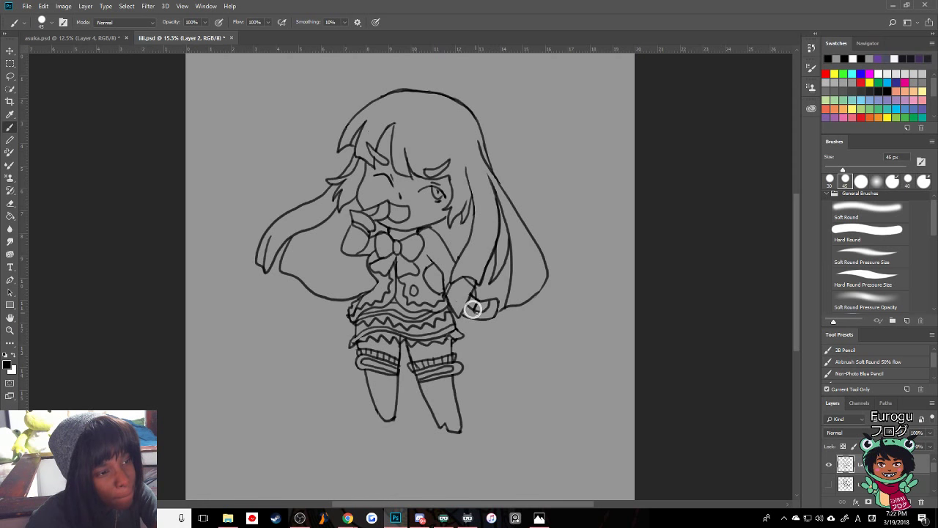
drag(486, 314, 495, 300)
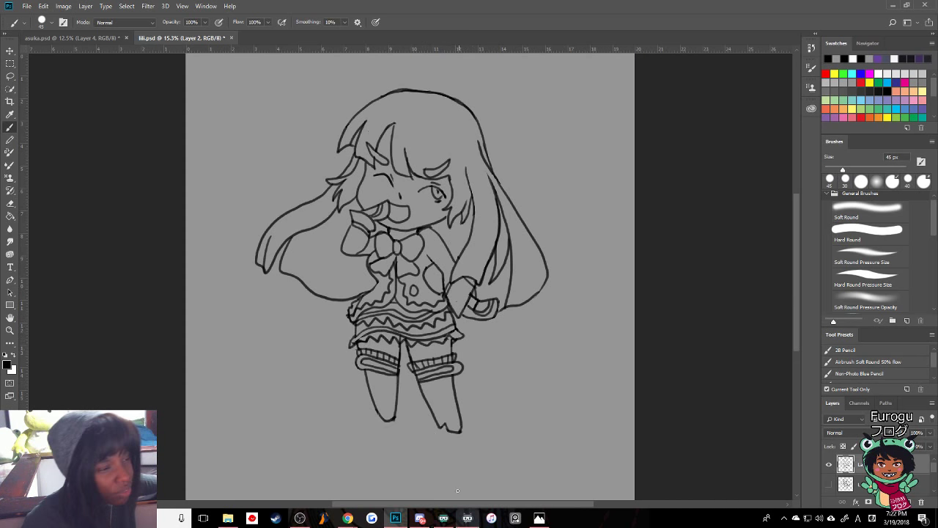
click(353, 343)
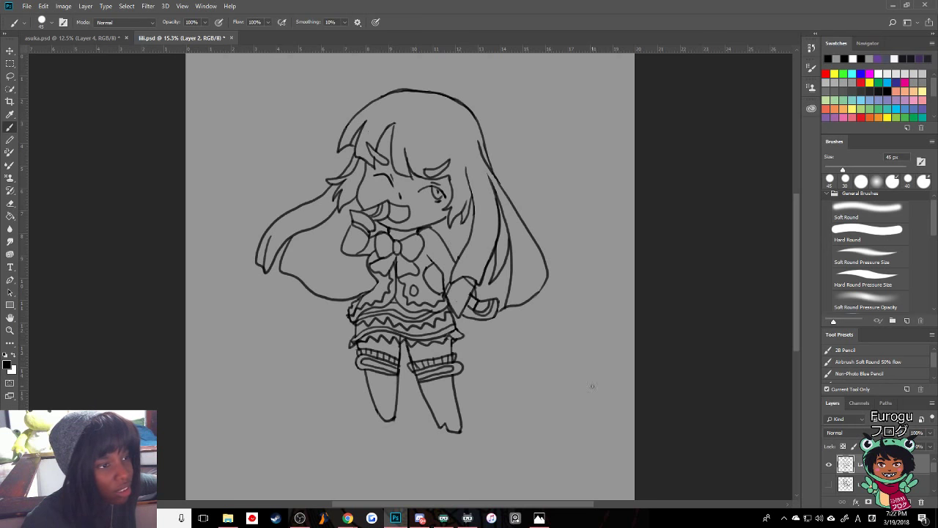
- Erase the small round button on the front of the vest with a 70 px Hard Round eraser
key(e)
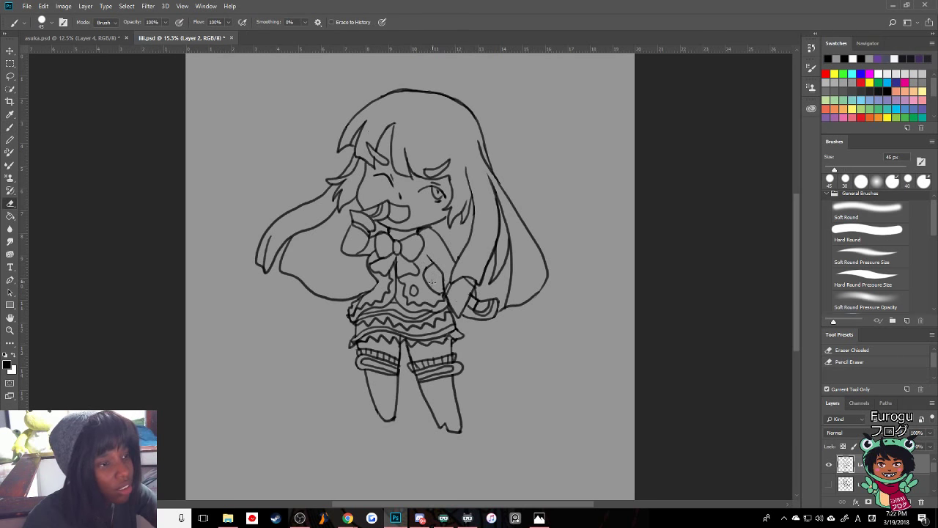
key(bracketright)
key(bracketright)
key(bracketright)
key(bracketright)
key(bracketright)
key(bracketright)
key(bracketright)
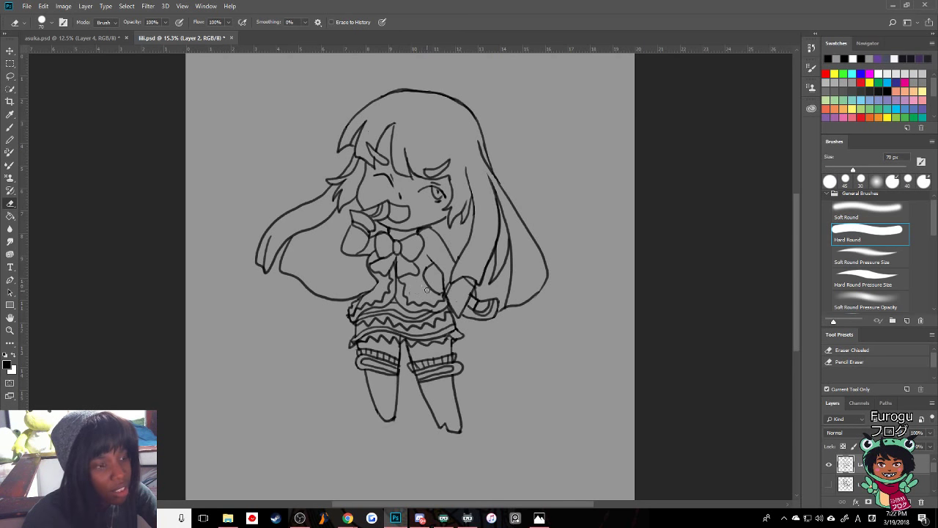
- Redraw the small button on the vest with the 45 px black brush, replacing the first attempt
key(b)
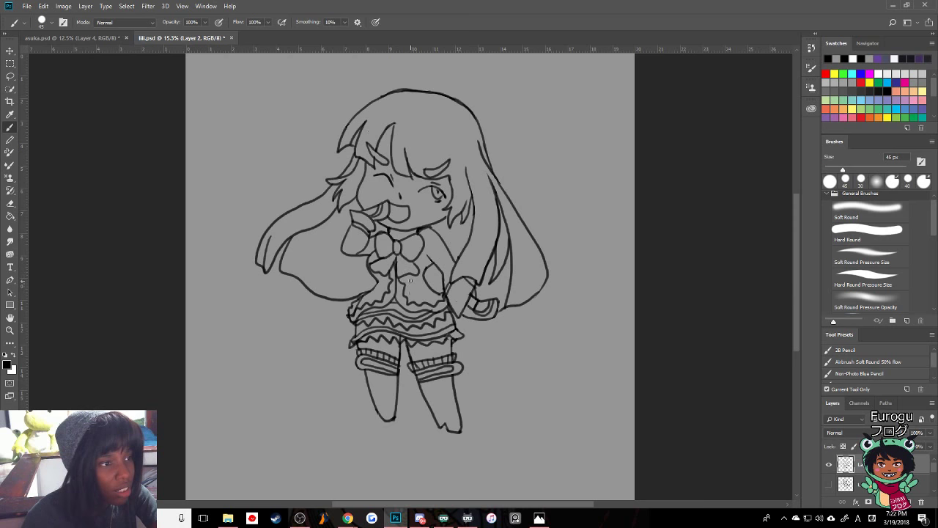
drag(409, 278, 412, 284)
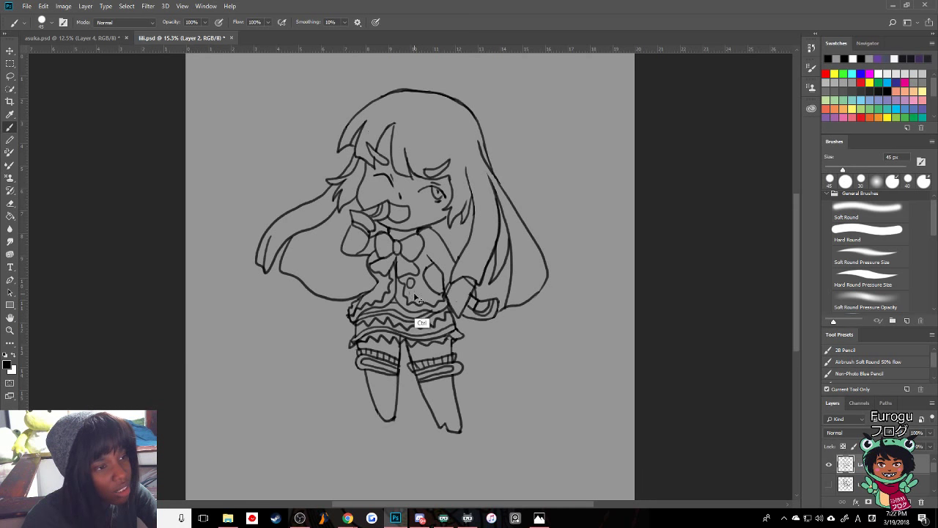
key(ctrl+z)
drag(411, 286, 411, 286)
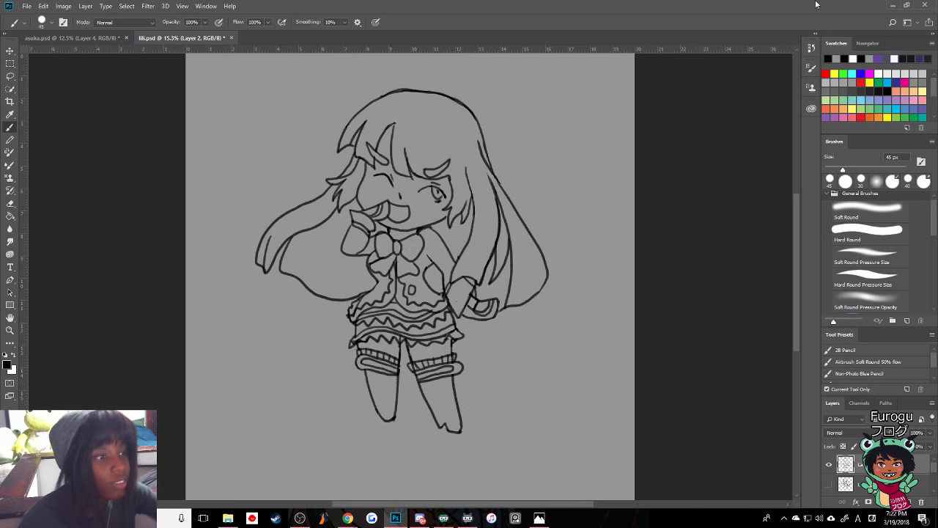
- Briefly check the sketch layer, hide it again, and create a new layer directly above the grey backdrop for the colours
click(829, 484)
click(829, 484)
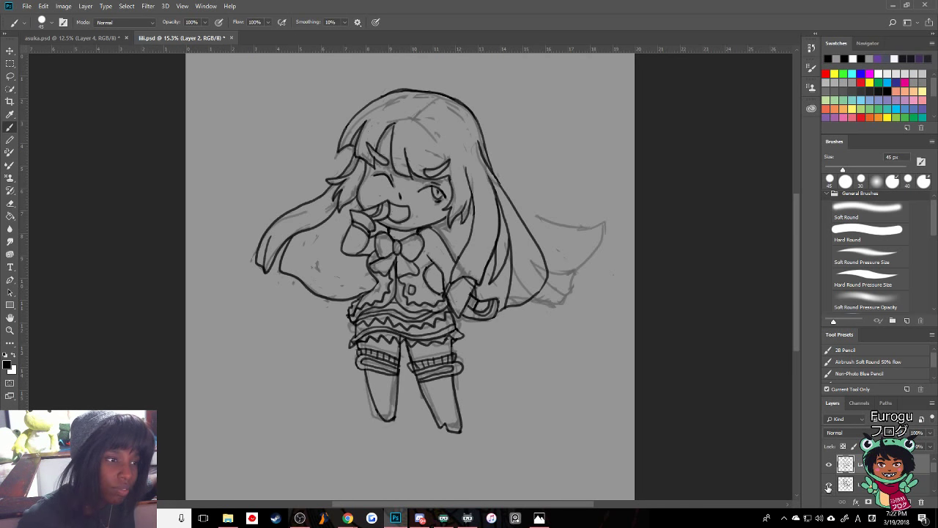
click(934, 490)
drag(933, 490, 933, 480)
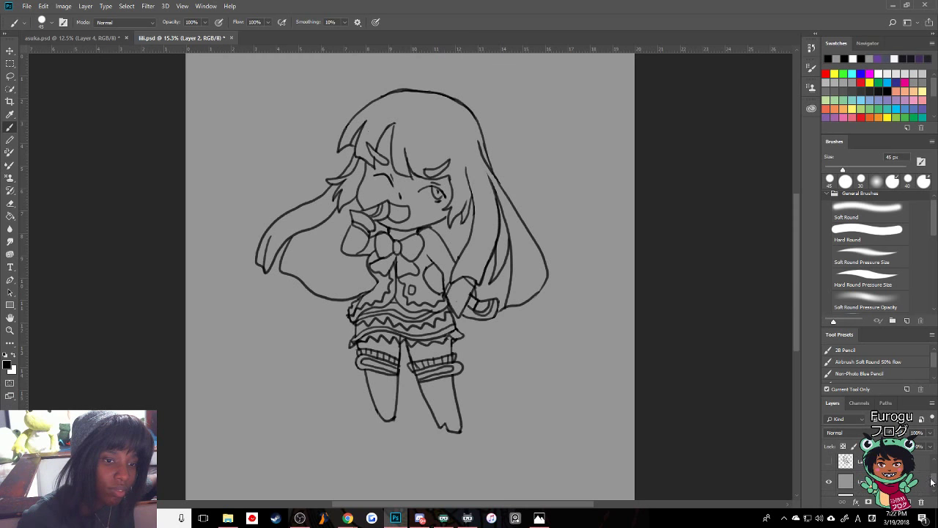
click(909, 488)
click(908, 502)
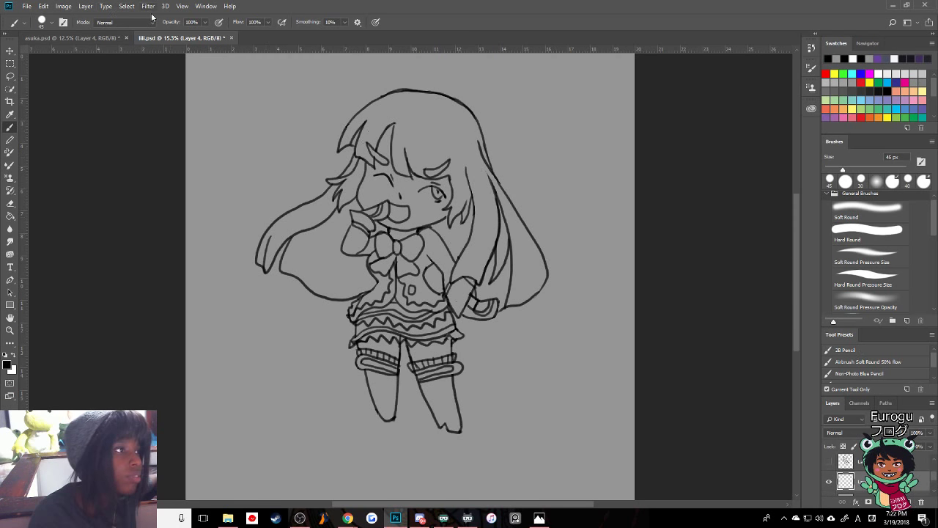
- Sample the skin colour from the character's face in asuka.psd and return to lili.psd
click(73, 37)
click(847, 182)
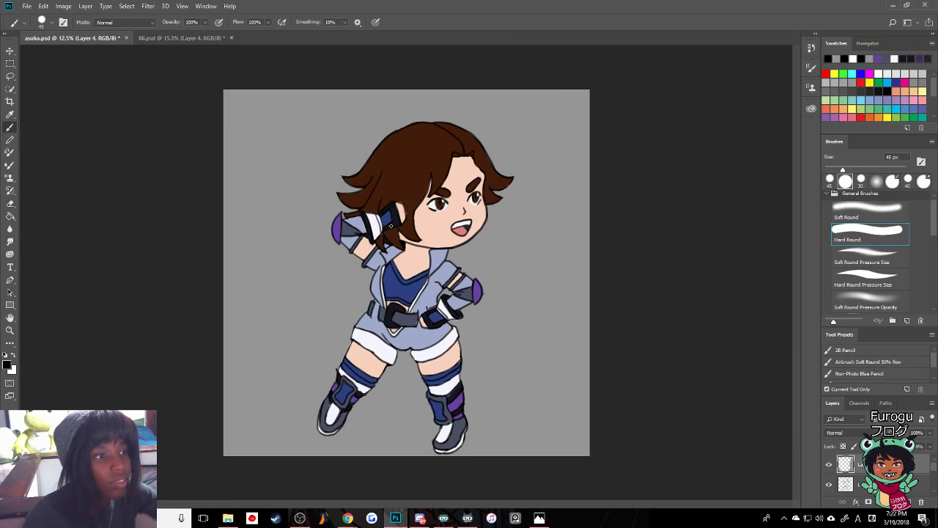
alt+click(429, 254)
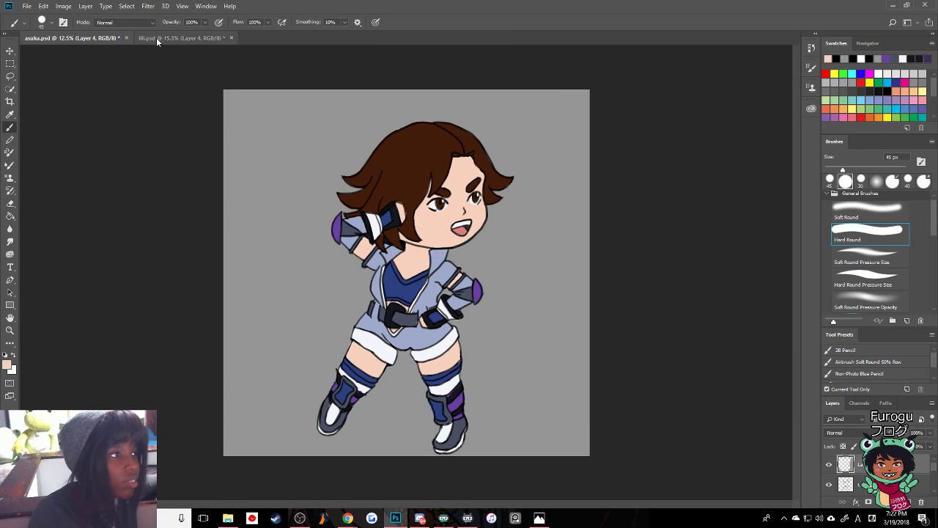
click(155, 38)
- Paint the face, neck, hands and thighs in the sampled skin colour with a 175 px Hard Round brush
key(])
key(])
key(])
key(])
key(])
key(])
key(])
key(])
key(])
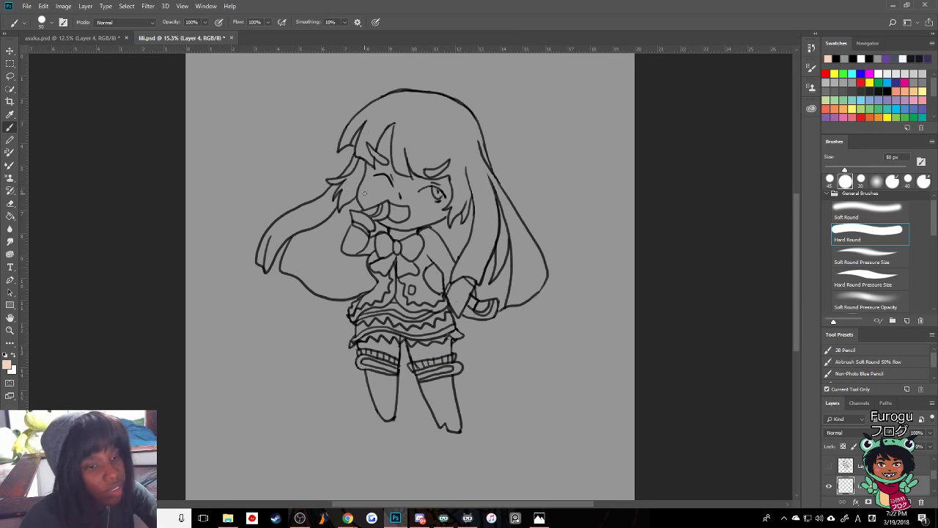
mouse_move(390, 186)
mouse_down()
mouse_move(400, 214)
mouse_move(364, 193)
mouse_move(379, 194)
mouse_move(383, 176)
mouse_move(408, 237)
mouse_move(397, 186)
mouse_move(426, 242)
mouse_move(397, 133)
mouse_move(422, 176)
mouse_move(417, 210)
mouse_move(426, 212)
mouse_move(435, 157)
mouse_move(438, 195)
mouse_up()
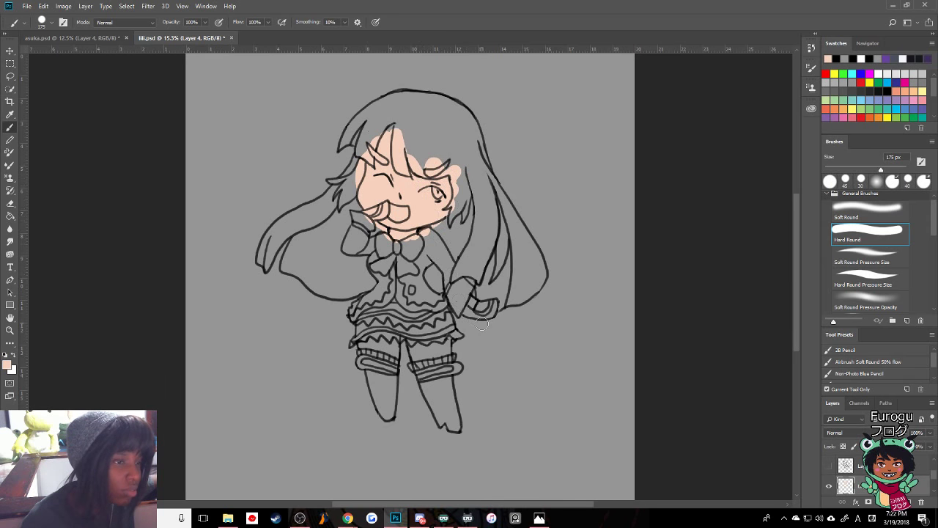
drag(484, 322, 484, 307)
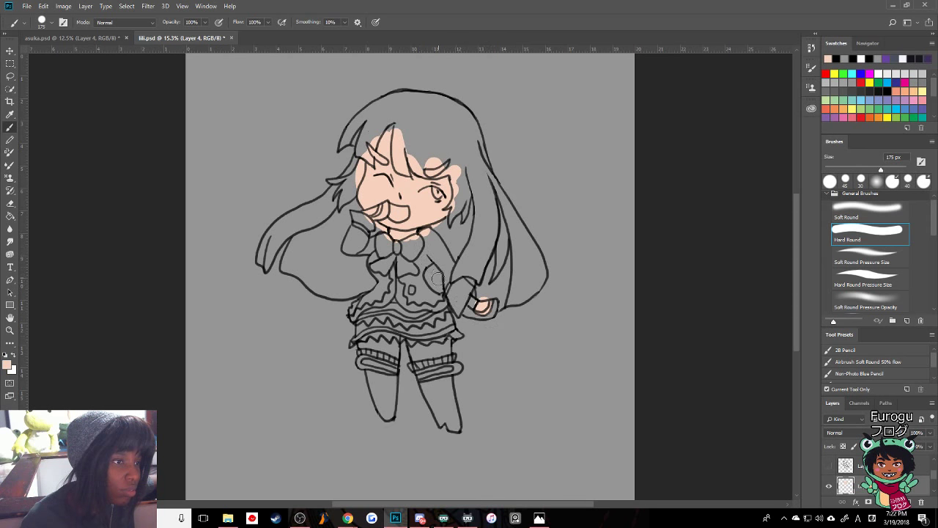
mouse_move(388, 345)
mouse_down()
mouse_move(376, 349)
mouse_move(462, 345)
mouse_move(449, 343)
mouse_up()
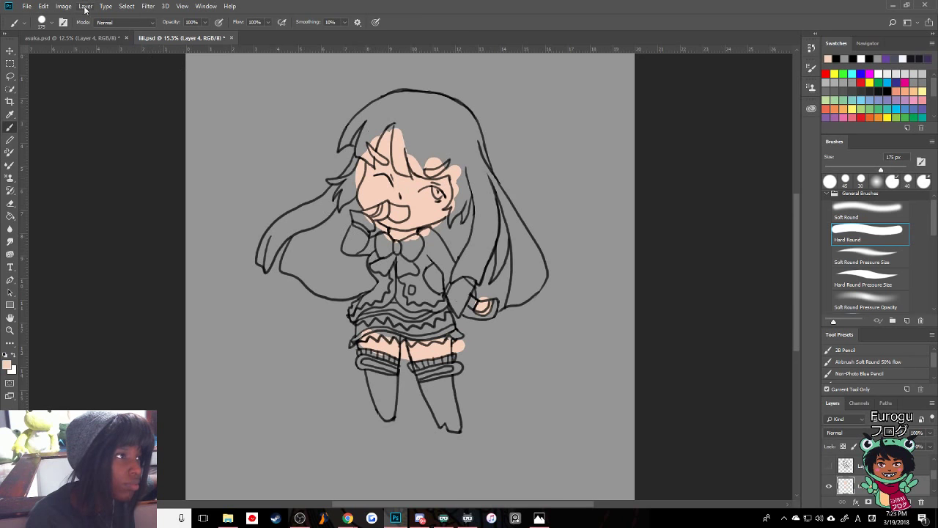
- Sample the pink of the mouth in asuka.psd and fill the girl's open mouth with it in lili.psd
click(82, 37)
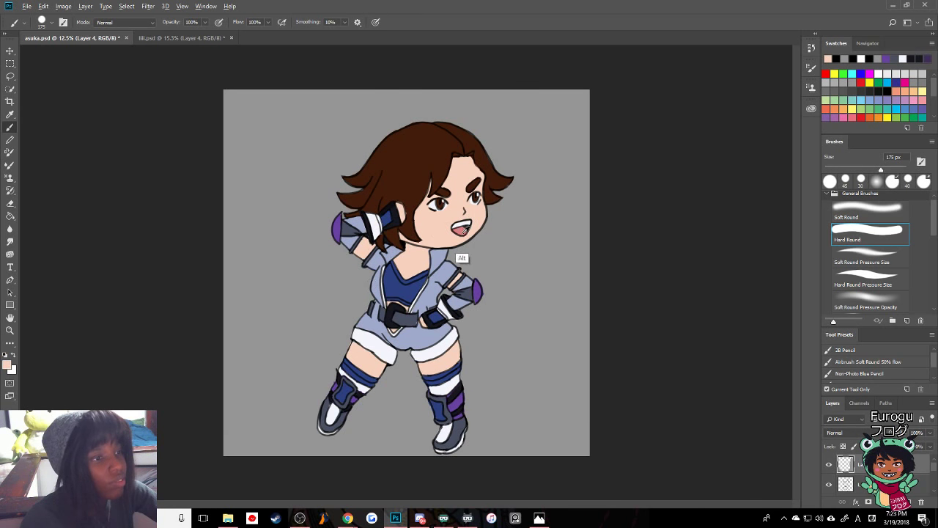
alt+click(462, 230)
click(180, 37)
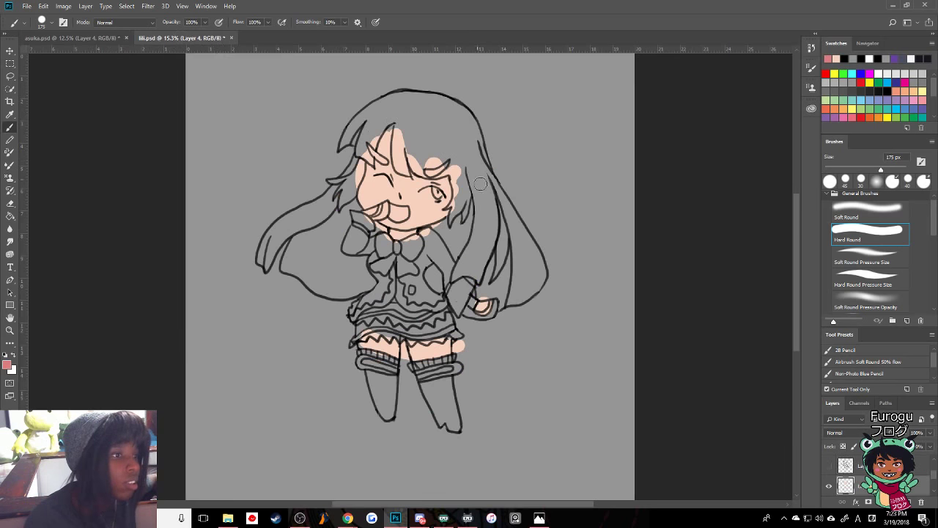
click(396, 214)
drag(396, 214, 402, 217)
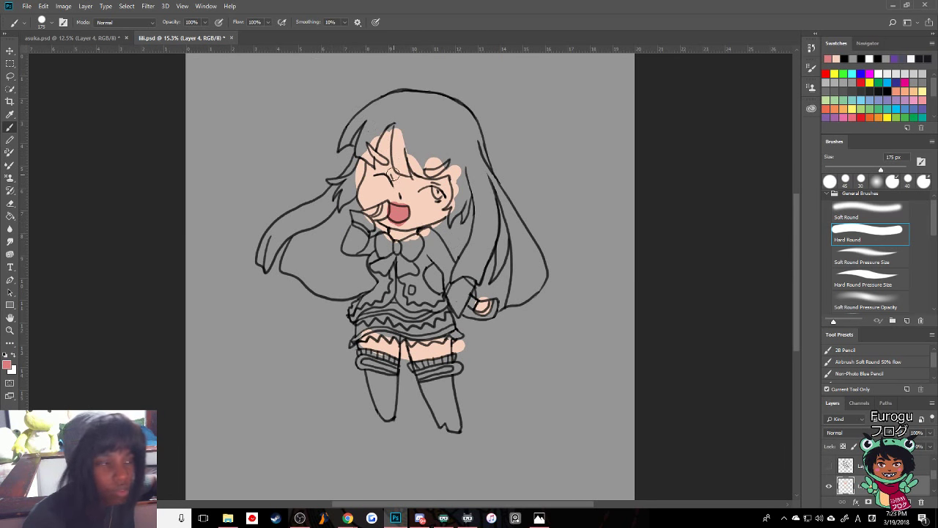
- Sample the light blue of the jacket in asuka.psd and paint the open eye's iris with it in lili.psd
click(73, 38)
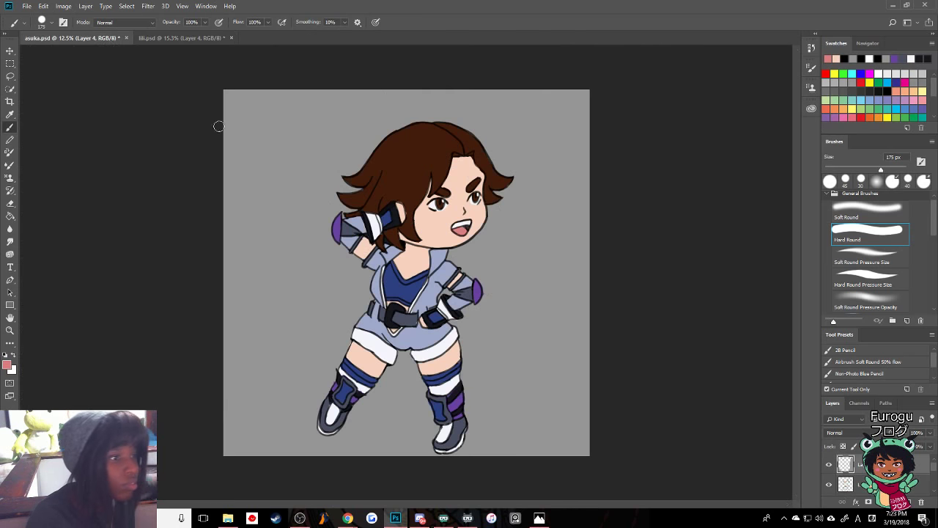
alt+click(435, 279)
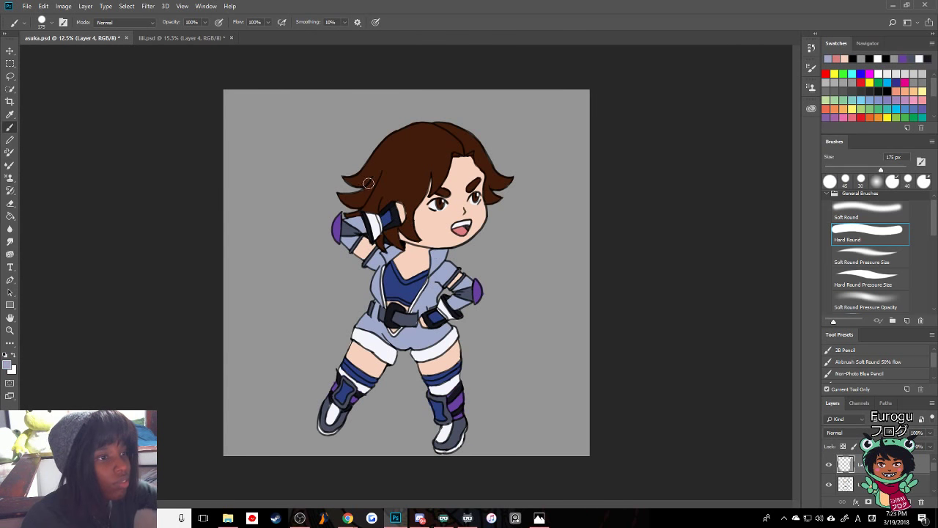
click(195, 37)
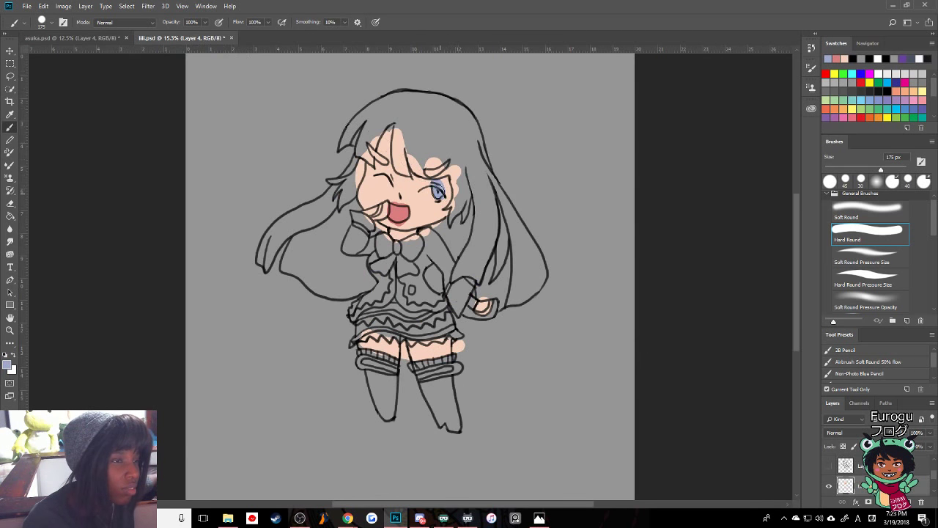
- Sample the eye white in asuka.psd, paint the white of the girl's open eye, and resample the blue to restore the iris
click(107, 37)
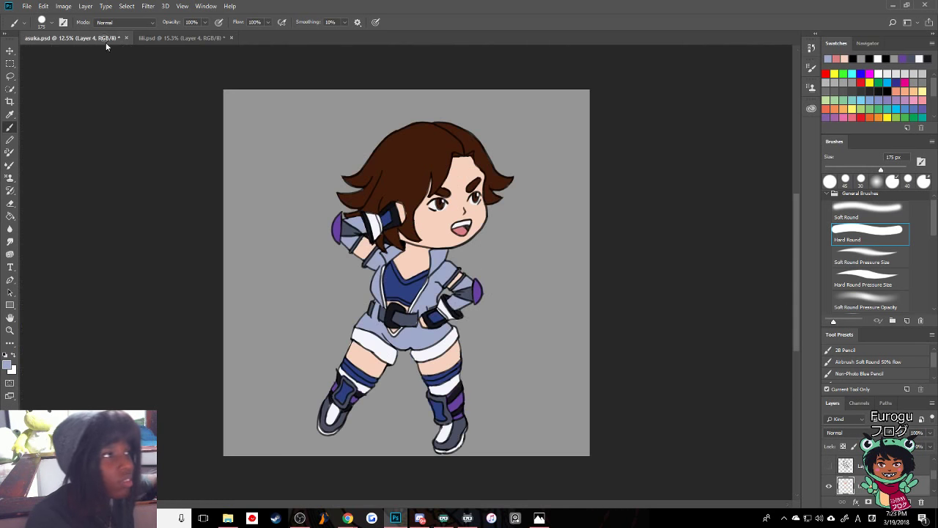
alt+click(438, 201)
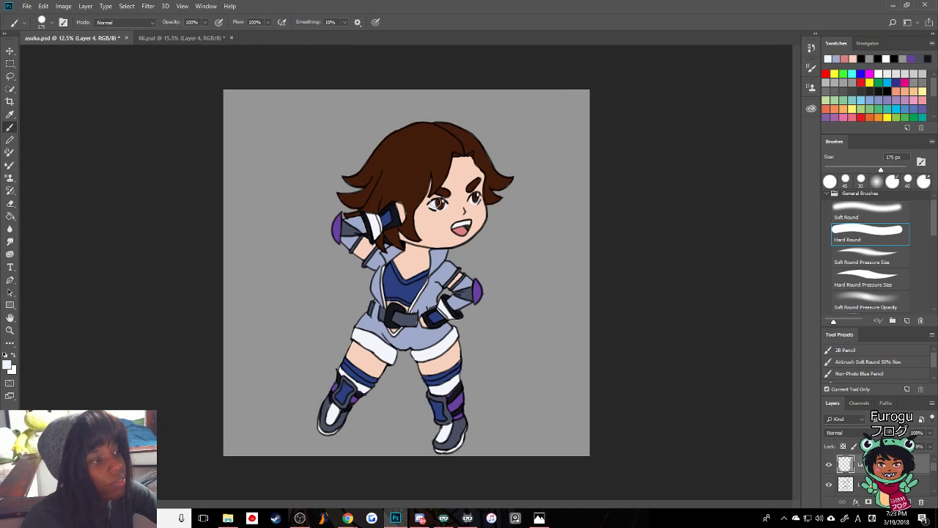
click(184, 38)
mouse_move(426, 194)
mouse_down()
mouse_move(454, 211)
mouse_move(438, 193)
mouse_up()
alt+click(439, 206)
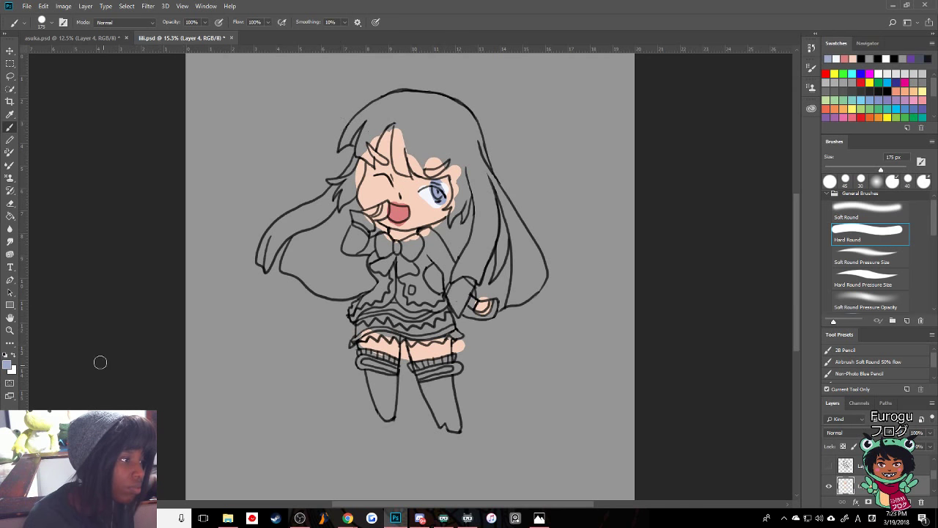
- Set the foreground colour to a golden yellow with hue 45° and roughly paint the girl's hair and eyebrows with it
click(9, 364)
drag(373, 95, 507, 82)
click(611, 216)
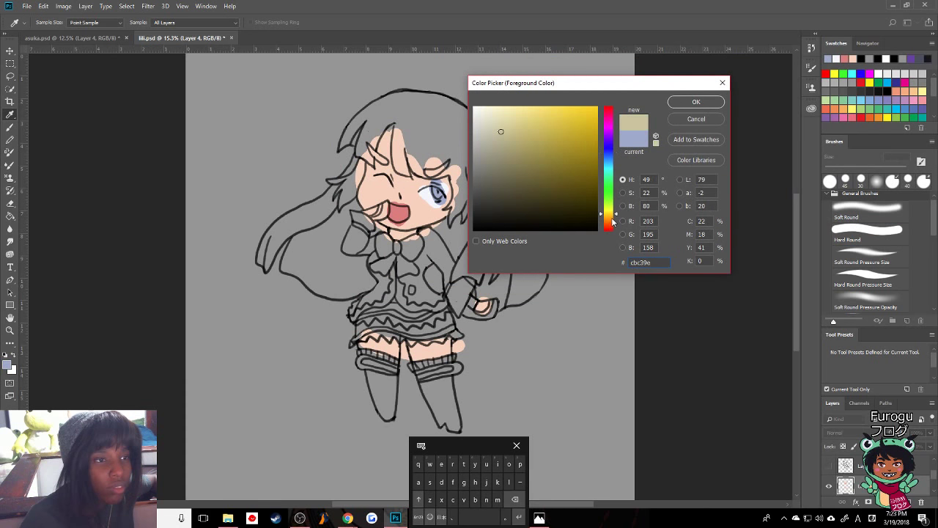
drag(616, 214, 618, 218)
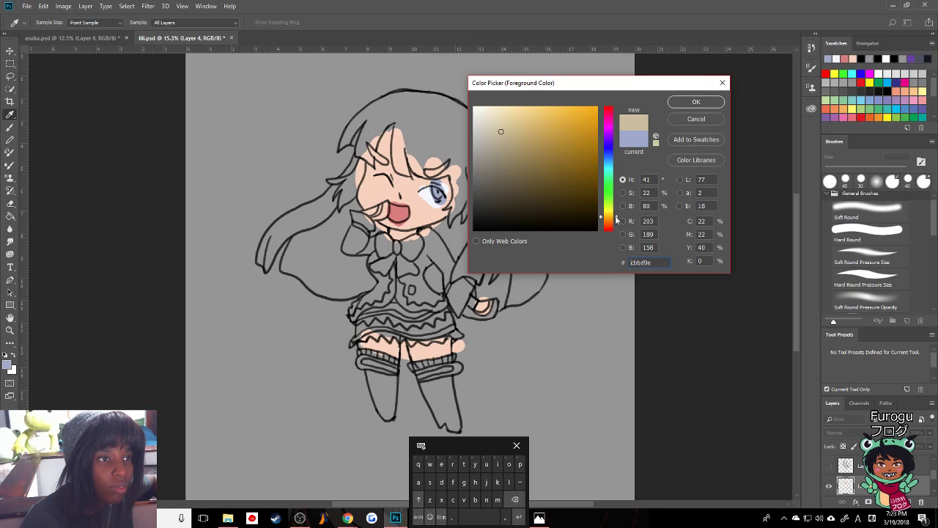
mouse_move(542, 120)
mouse_down()
mouse_move(561, 117)
mouse_move(553, 110)
mouse_up()
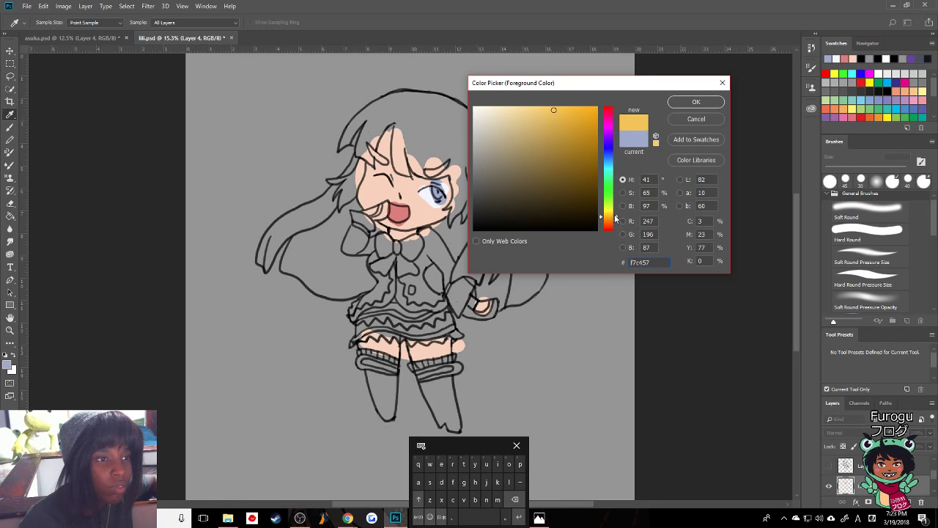
drag(618, 217, 621, 218)
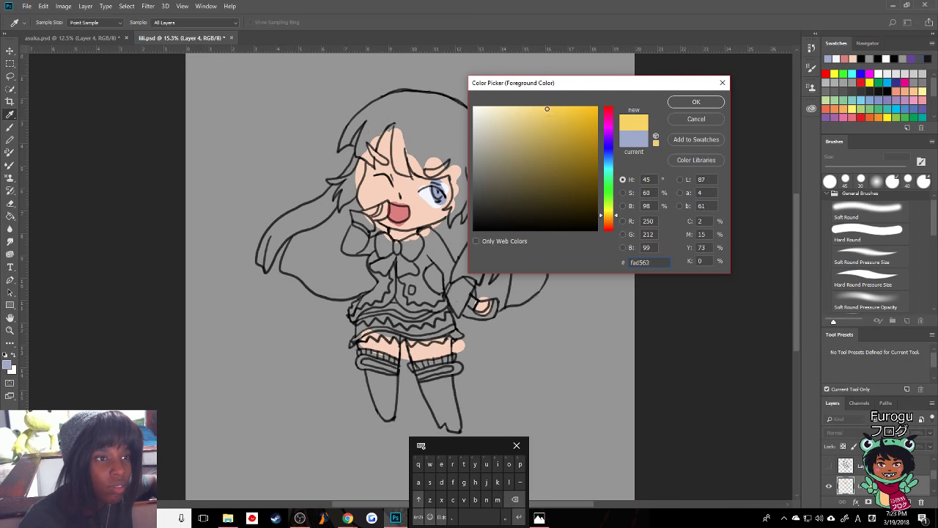
key(Return)
key(b)
mouse_move(436, 126)
mouse_down()
mouse_move(493, 244)
mouse_move(466, 211)
mouse_move(463, 263)
mouse_move(449, 245)
mouse_move(436, 279)
mouse_move(460, 236)
mouse_move(515, 291)
mouse_move(532, 291)
mouse_move(529, 249)
mouse_move(434, 92)
mouse_move(394, 80)
mouse_move(413, 141)
mouse_move(396, 129)
mouse_move(400, 157)
mouse_move(418, 167)
mouse_move(413, 160)
mouse_move(427, 154)
mouse_move(416, 112)
mouse_move(382, 84)
mouse_move(352, 165)
mouse_move(355, 126)
mouse_move(349, 139)
mouse_move(370, 136)
mouse_move(326, 210)
mouse_move(301, 311)
mouse_move(311, 308)
mouse_move(283, 247)
mouse_move(263, 257)
mouse_move(280, 202)
mouse_move(342, 192)
mouse_up()
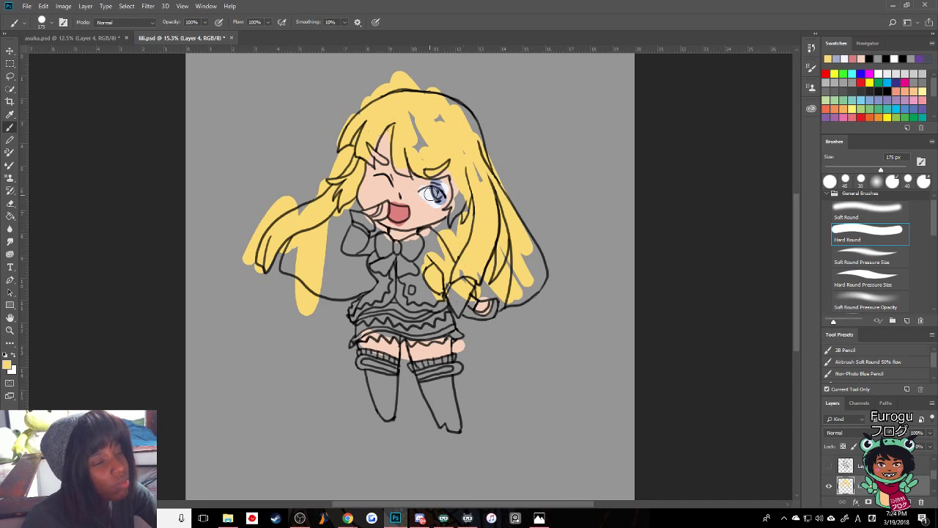
- Sample the off-white from the eye and paint the stockings, skirt, vest, bow and sleeves with it
alt+click(429, 198)
mouse_move(372, 375)
mouse_down()
mouse_move(381, 396)
mouse_move(371, 359)
mouse_move(392, 403)
mouse_move(370, 359)
mouse_up()
mouse_move(396, 391)
mouse_down()
mouse_move(435, 408)
mouse_move(420, 366)
mouse_move(428, 361)
mouse_move(448, 405)
mouse_up()
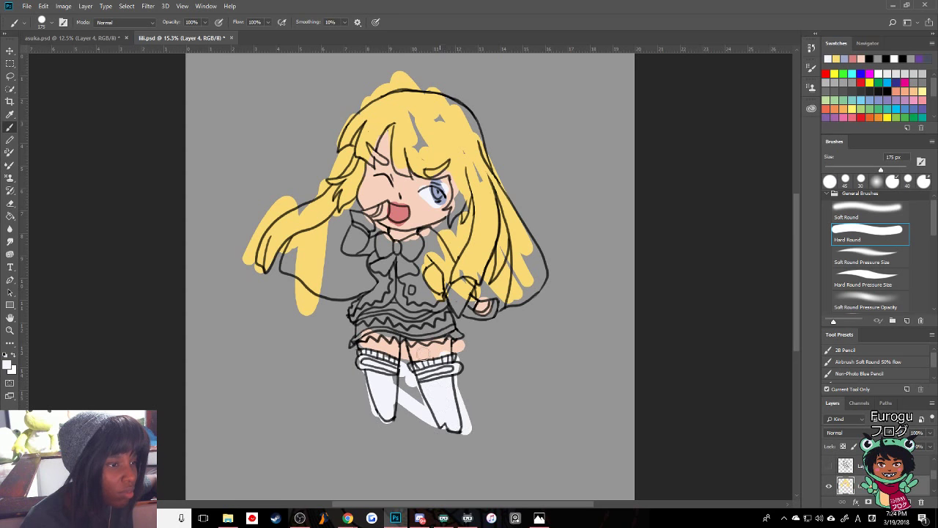
mouse_move(394, 308)
mouse_down()
mouse_move(351, 336)
mouse_move(411, 327)
mouse_move(428, 336)
mouse_move(436, 331)
mouse_move(418, 335)
mouse_move(440, 306)
mouse_move(424, 298)
mouse_move(407, 258)
mouse_move(384, 240)
mouse_move(370, 247)
mouse_move(357, 239)
mouse_move(357, 218)
mouse_move(369, 321)
mouse_move(381, 313)
mouse_move(355, 299)
mouse_move(412, 318)
mouse_up()
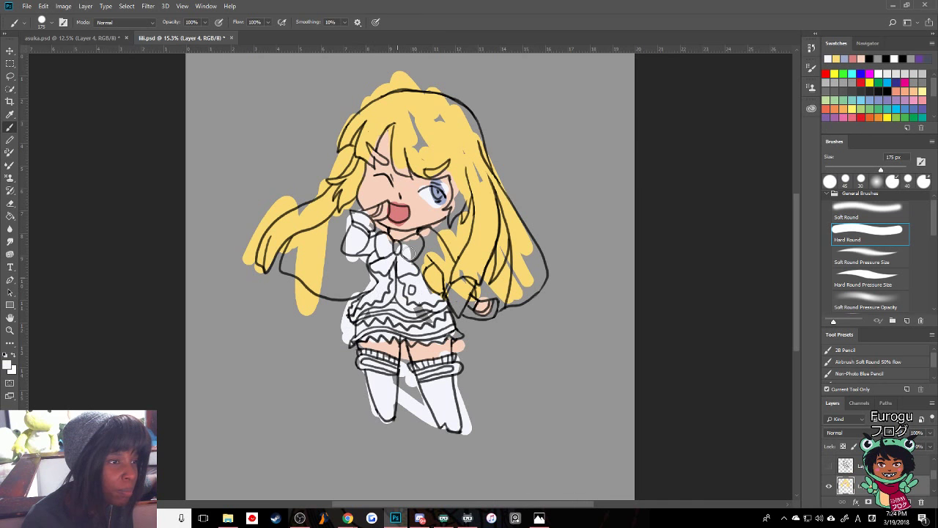
mouse_move(407, 283)
mouse_down()
mouse_move(437, 249)
mouse_move(470, 300)
mouse_move(396, 249)
mouse_move(434, 236)
mouse_up()
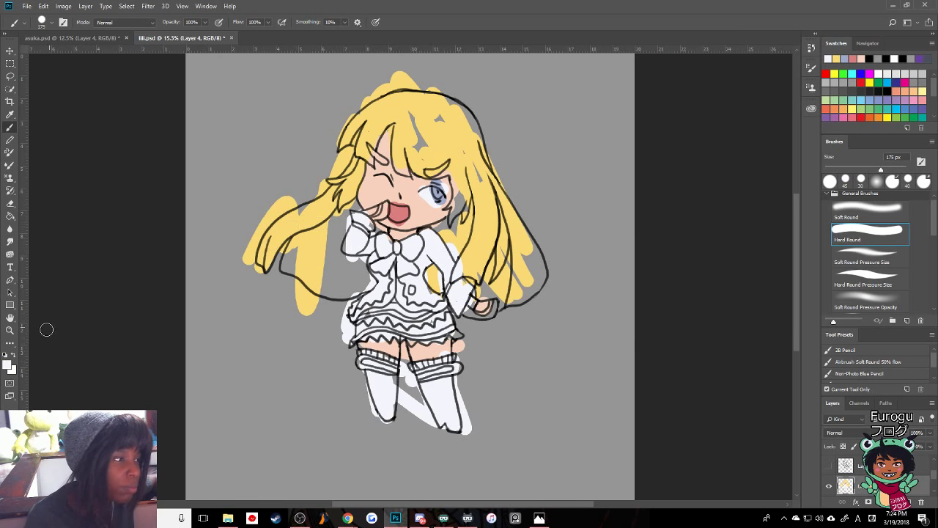
- Set the foreground colour to a darker gold with hue 45°, saturation 81% and brightness 85%, and paint the inner hair behind the body
click(9, 365)
click(409, 125)
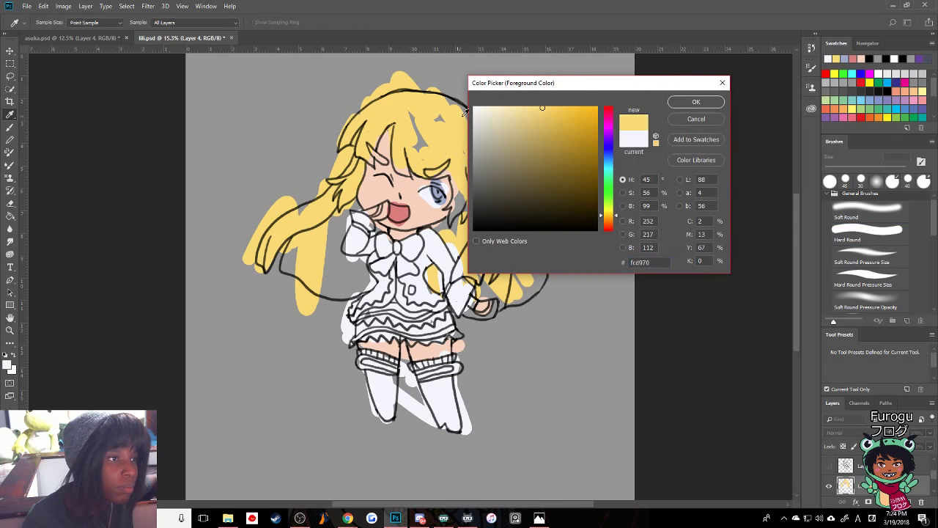
mouse_move(538, 107)
mouse_down()
mouse_move(550, 135)
mouse_move(573, 124)
mouse_up()
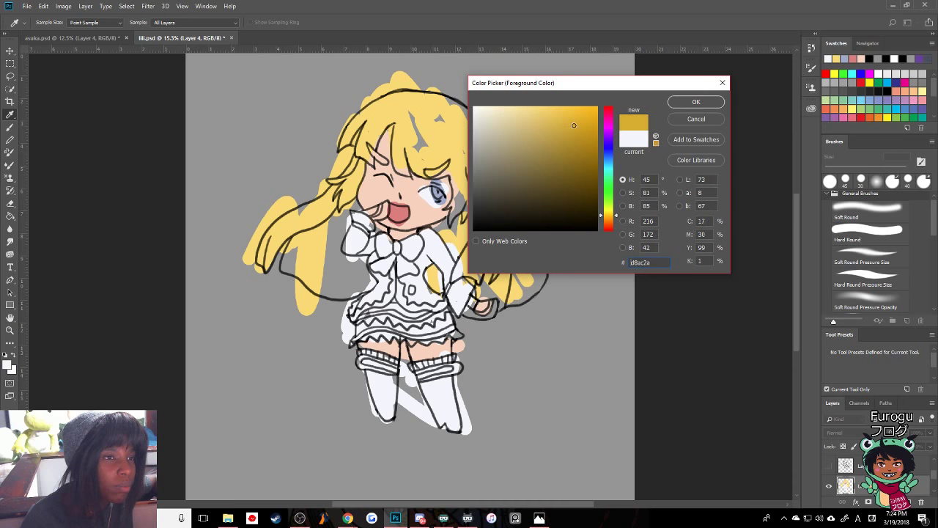
click(702, 102)
mouse_move(320, 253)
mouse_down()
mouse_move(312, 242)
mouse_move(283, 257)
mouse_move(303, 275)
mouse_move(343, 213)
mouse_move(342, 287)
mouse_move(357, 262)
mouse_move(362, 268)
mouse_move(338, 293)
mouse_move(315, 258)
mouse_move(345, 231)
mouse_move(348, 211)
mouse_move(290, 247)
mouse_move(332, 231)
mouse_up()
mouse_move(445, 230)
mouse_down()
mouse_move(431, 276)
mouse_move(442, 286)
mouse_move(467, 270)
mouse_move(506, 289)
mouse_move(503, 316)
mouse_move(487, 283)
mouse_move(494, 291)
mouse_move(469, 308)
mouse_move(508, 288)
mouse_move(518, 273)
mouse_move(505, 253)
mouse_up()
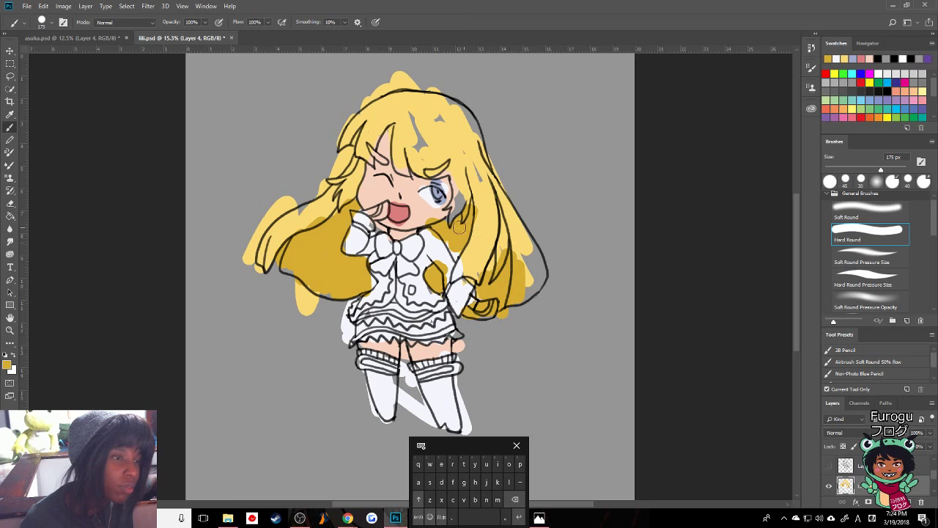
- Set the background colour to a dark red, bd3a3a, starting from the colour of the girl's mouth
click(11, 369)
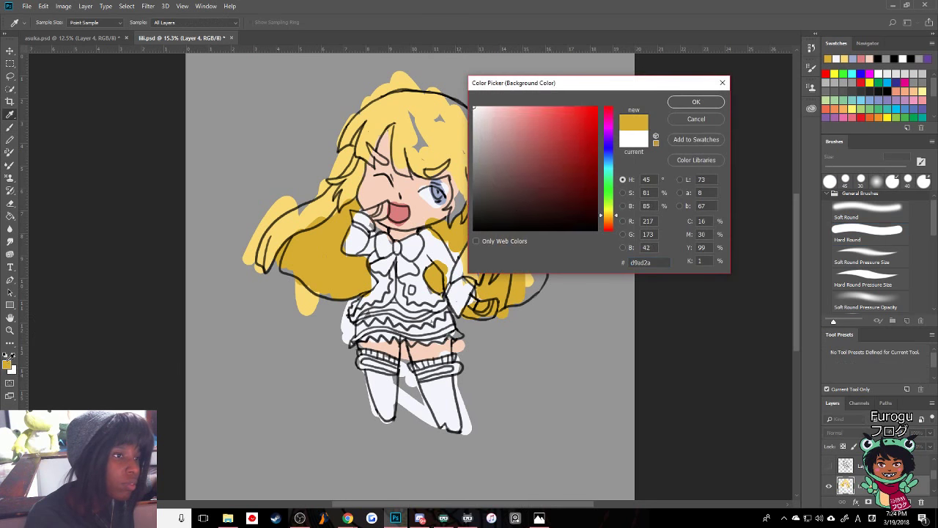
click(402, 211)
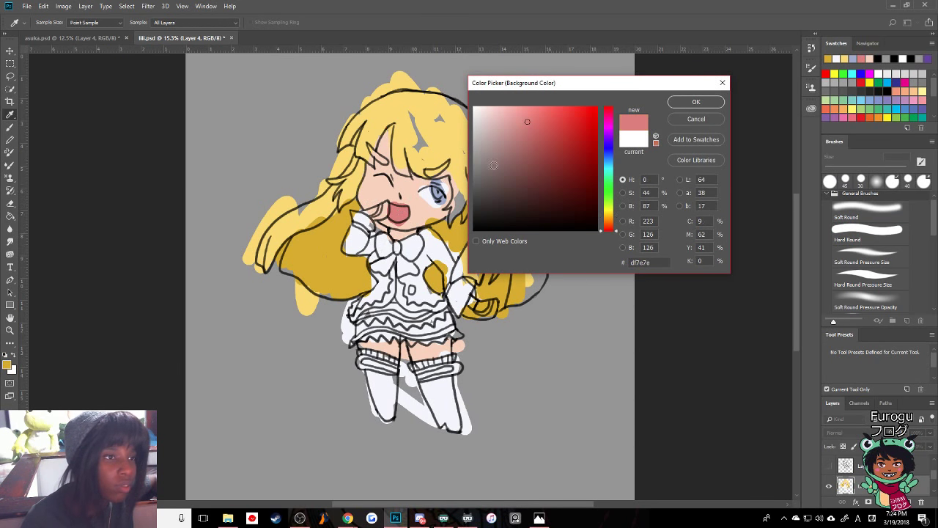
mouse_move(528, 126)
mouse_down()
mouse_move(557, 130)
mouse_move(557, 140)
mouse_up()
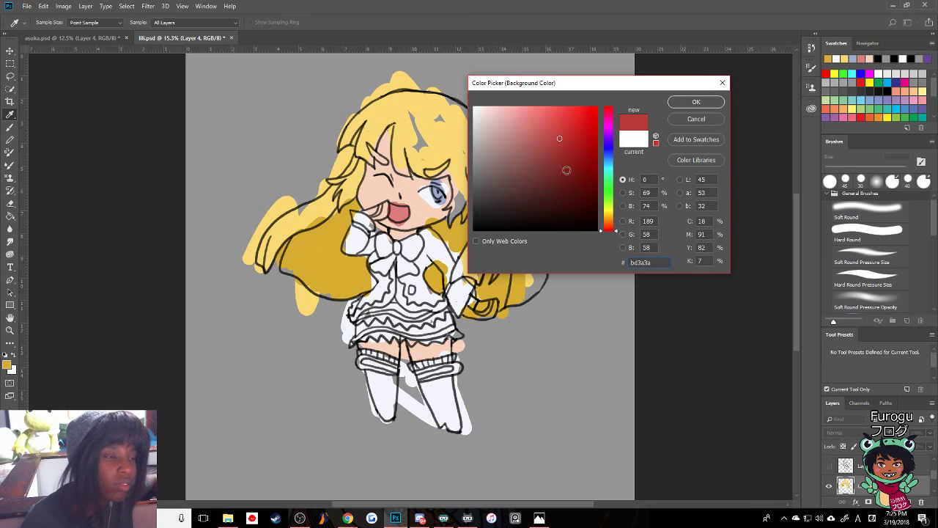
click(696, 102)
- Make the dark red the active painting colour and paint the bow on the girl's chest with it
key(b)
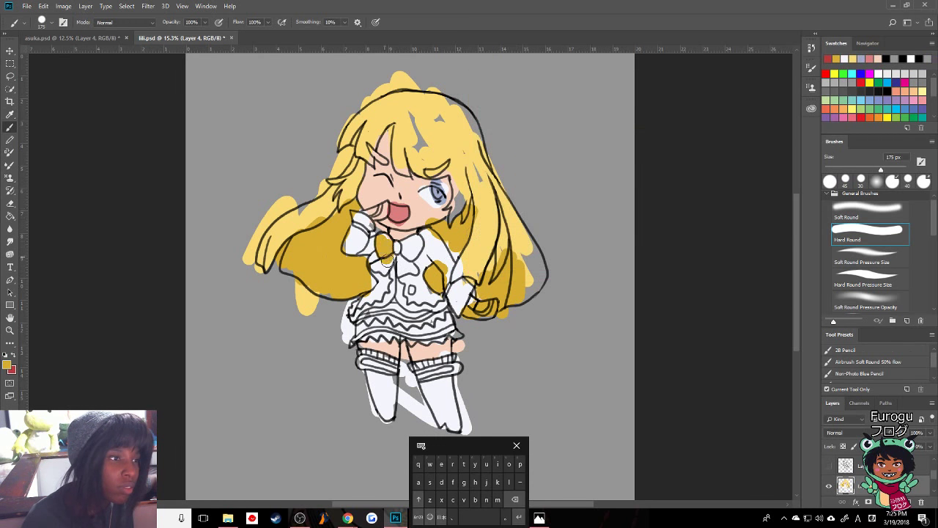
key(x)
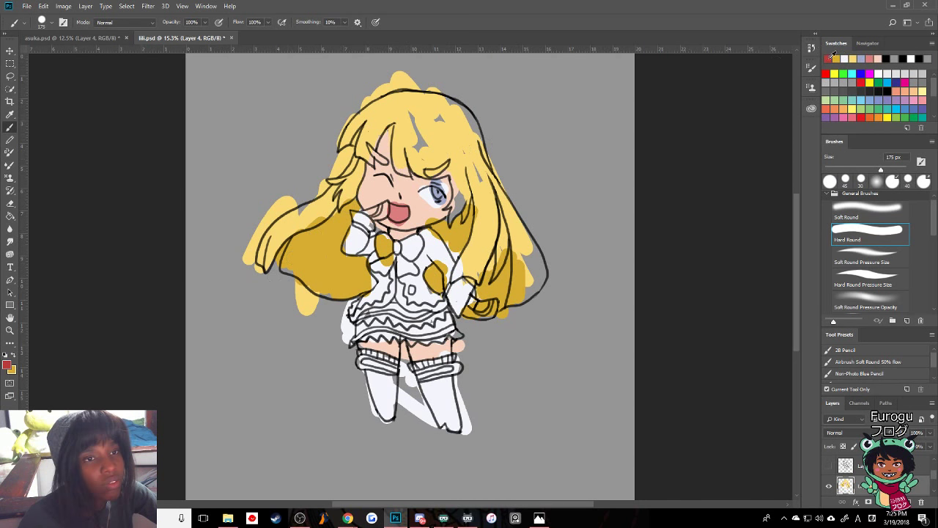
key(x)
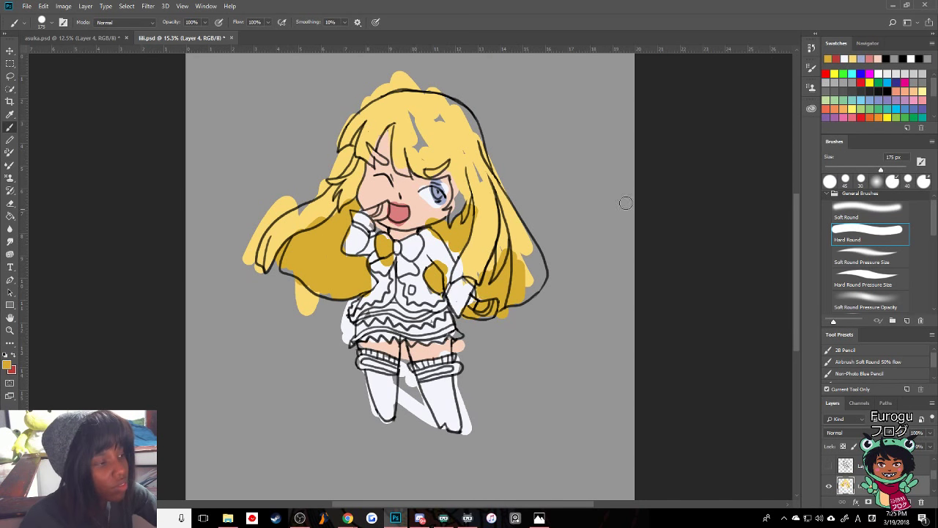
click(886, 59)
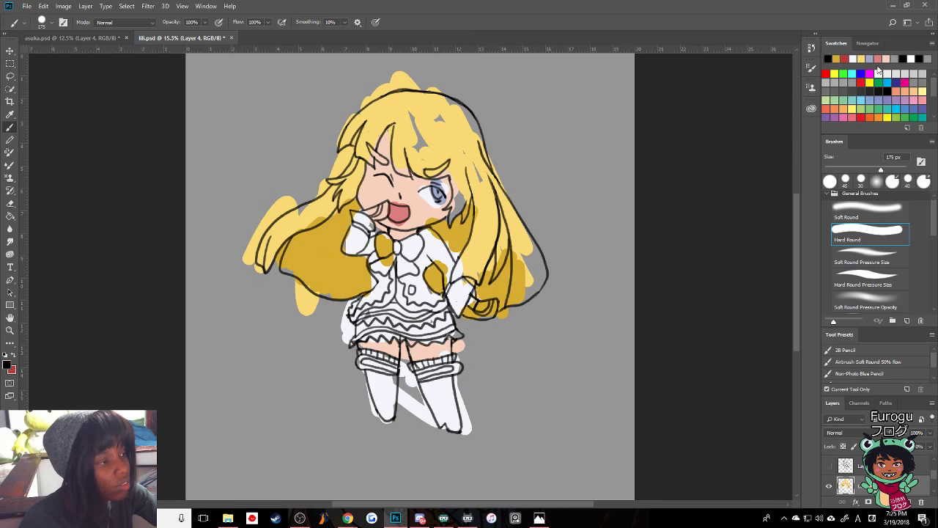
key(x)
mouse_move(383, 238)
mouse_down()
mouse_move(388, 269)
mouse_move(378, 264)
mouse_move(403, 262)
mouse_move(414, 236)
mouse_move(411, 262)
mouse_up()
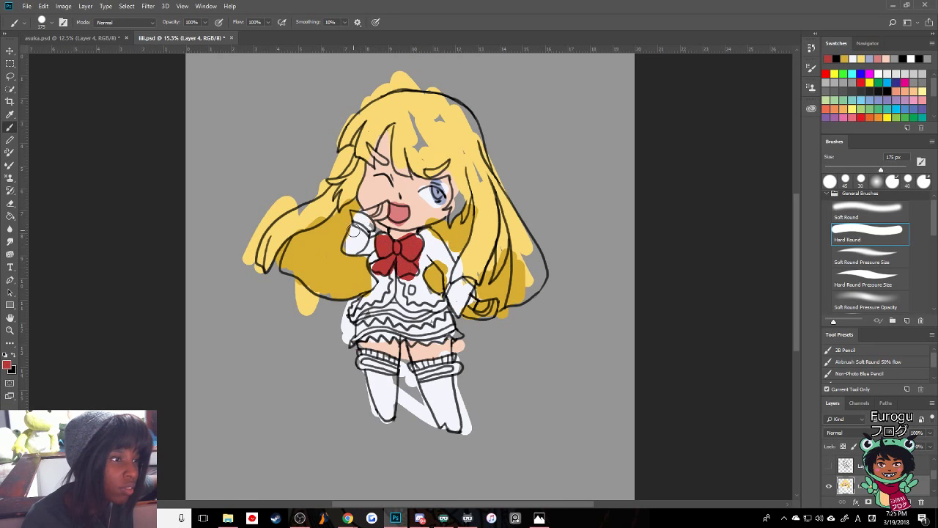
- Paint both gloves and the ribbed upper bands of the two stockings in the same dark red
drag(372, 211, 382, 212)
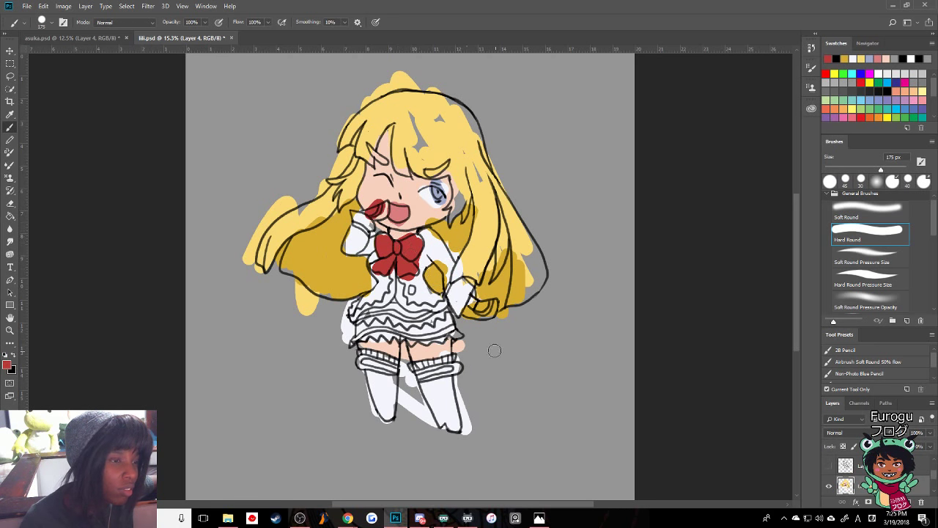
drag(481, 308, 487, 307)
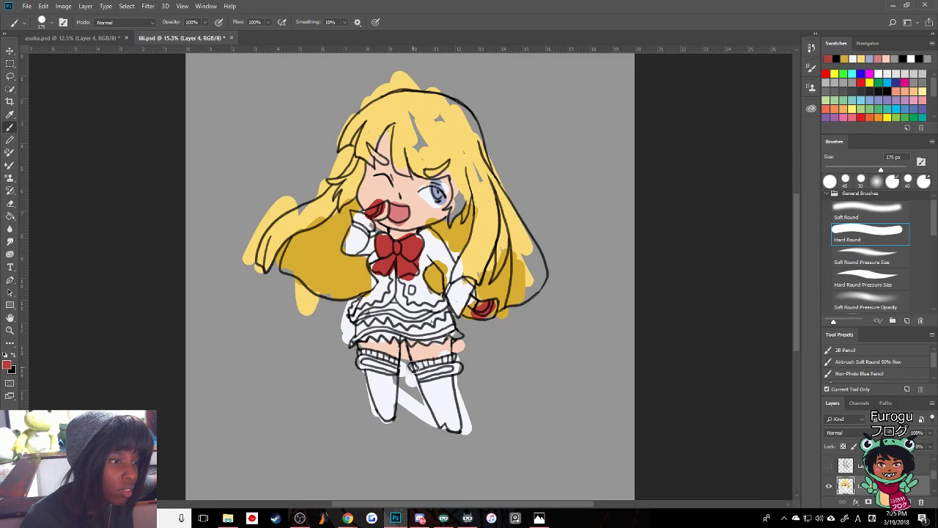
drag(414, 363, 460, 355)
drag(356, 352, 408, 359)
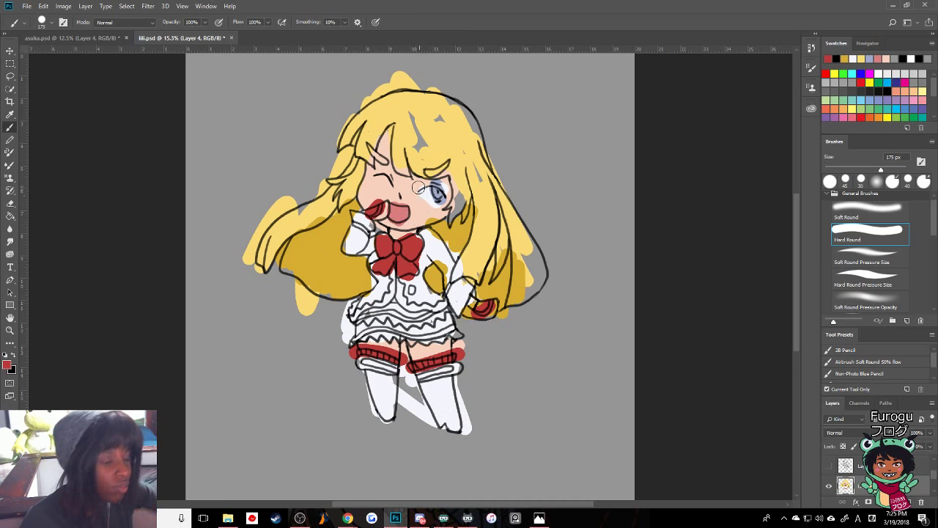
- Sample the skin tone from the face and paint the bare midriff below the vest with it
alt+click(423, 228)
click(393, 298)
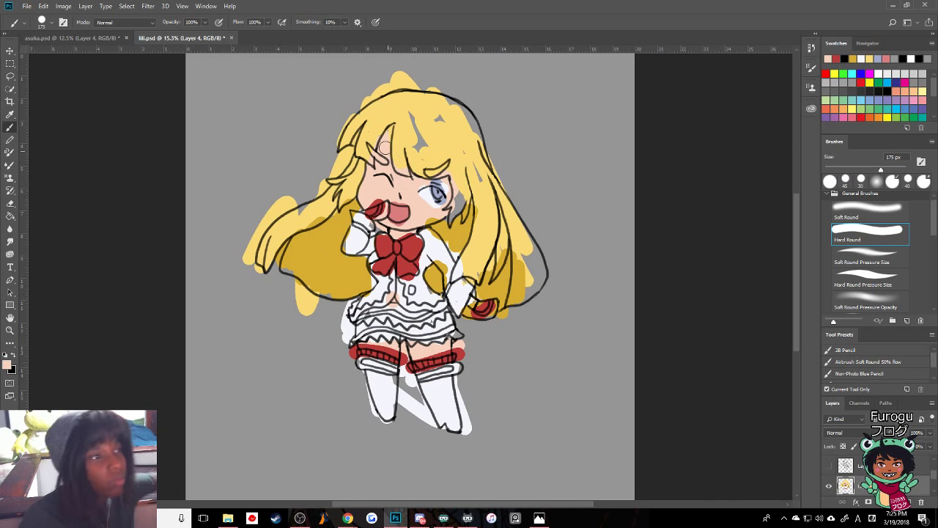
- Reduce the brush to 90 px, sample the light hair yellow, and fill the eyebrow and the remaining gaps in the outer hair
key(bracketleft)
key(bracketleft)
key(bracketleft)
key(bracketleft)
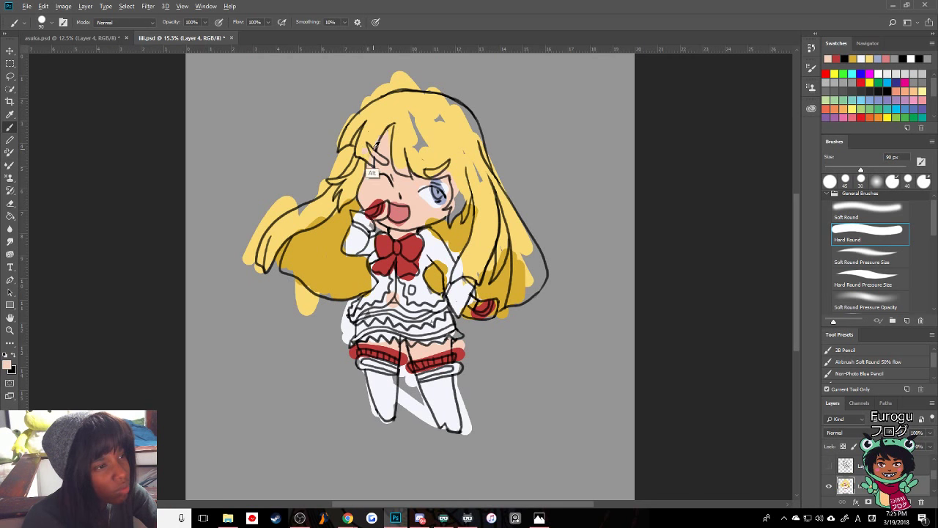
alt+click(367, 135)
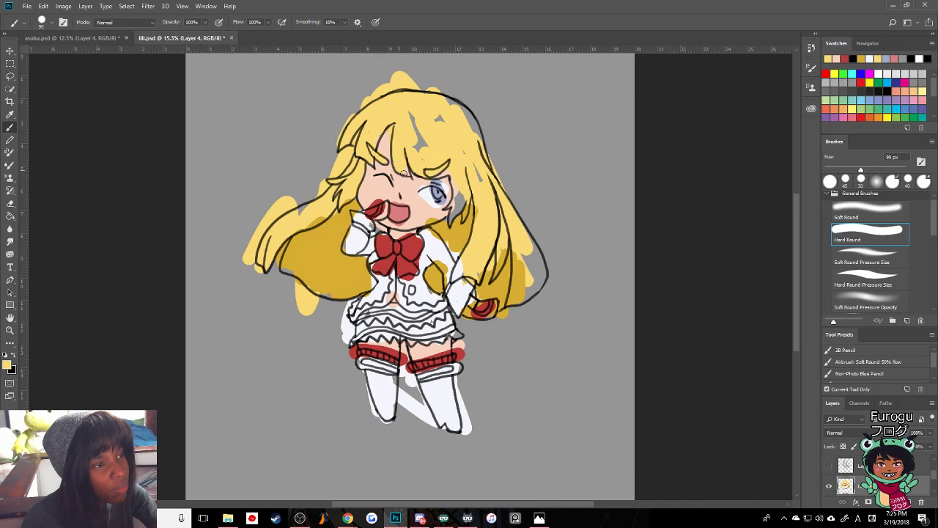
drag(416, 145, 415, 117)
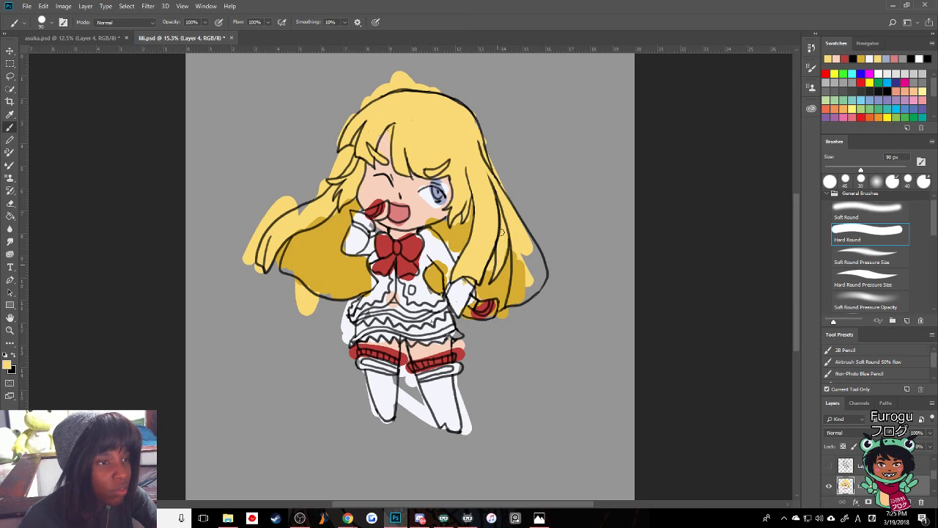
mouse_move(517, 244)
mouse_down()
mouse_move(529, 279)
mouse_move(523, 269)
mouse_move(514, 311)
mouse_move(534, 247)
mouse_up()
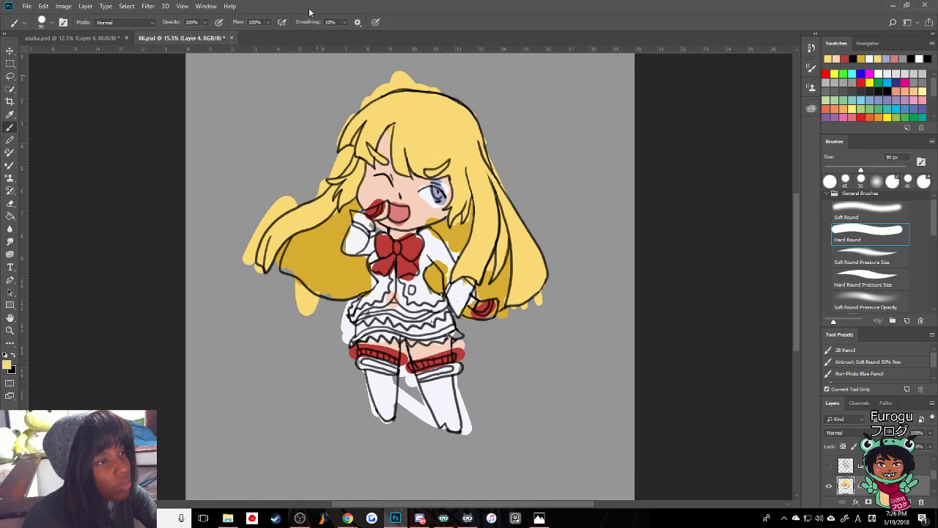
- Clear the yellow spilling outside the outline around the crown of the head and along the long lock on the winking side
drag(355, 113, 336, 141)
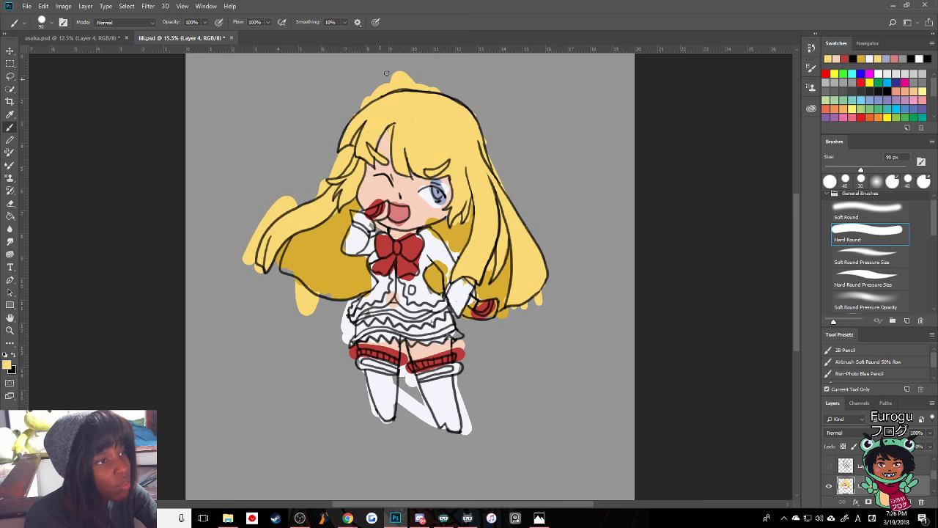
mouse_move(387, 74)
mouse_down()
mouse_move(414, 75)
mouse_move(389, 79)
mouse_move(413, 74)
mouse_move(368, 99)
mouse_move(407, 79)
mouse_move(440, 92)
mouse_up()
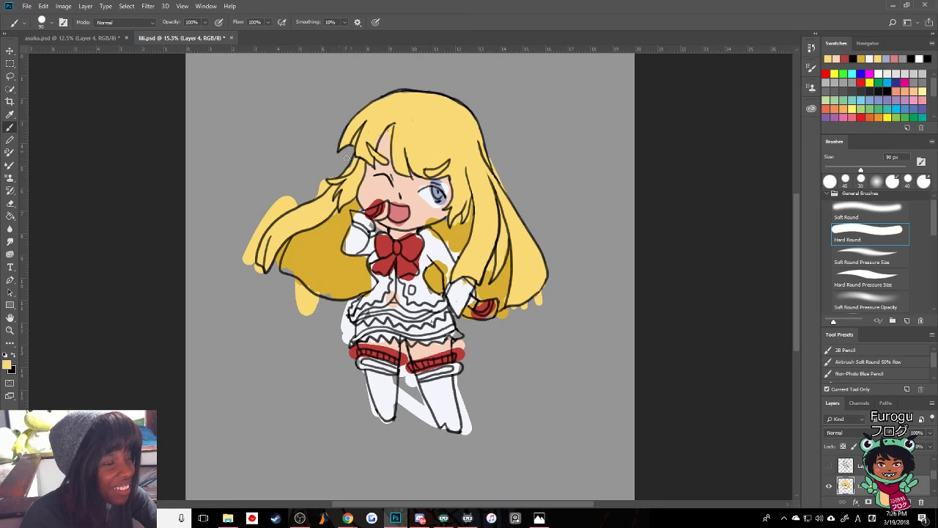
mouse_move(309, 199)
mouse_down()
mouse_move(259, 229)
mouse_move(247, 283)
mouse_move(261, 216)
mouse_move(251, 241)
mouse_move(252, 255)
mouse_move(292, 201)
mouse_up()
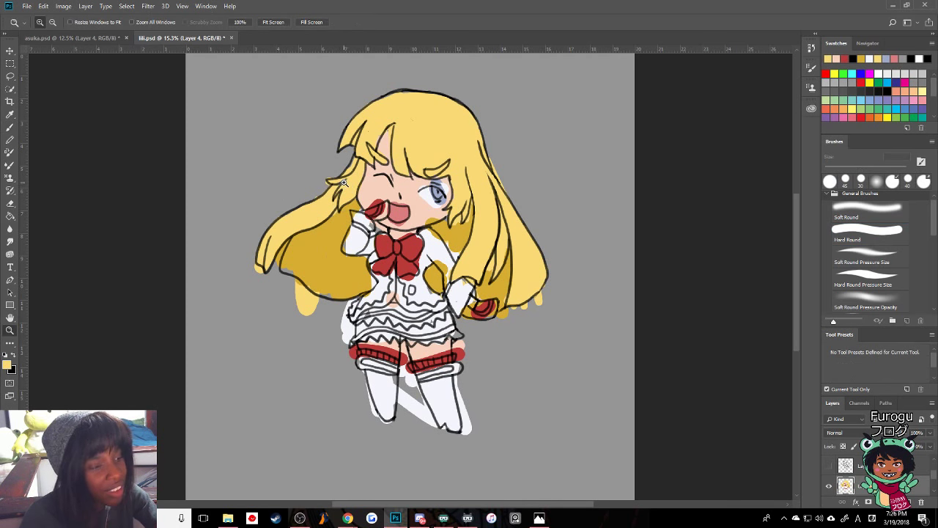
- Reduce the brush to 70 px and clean up the skin and white of the open eye with colours sampled from the face
key(bracketleft)
key(bracketleft)
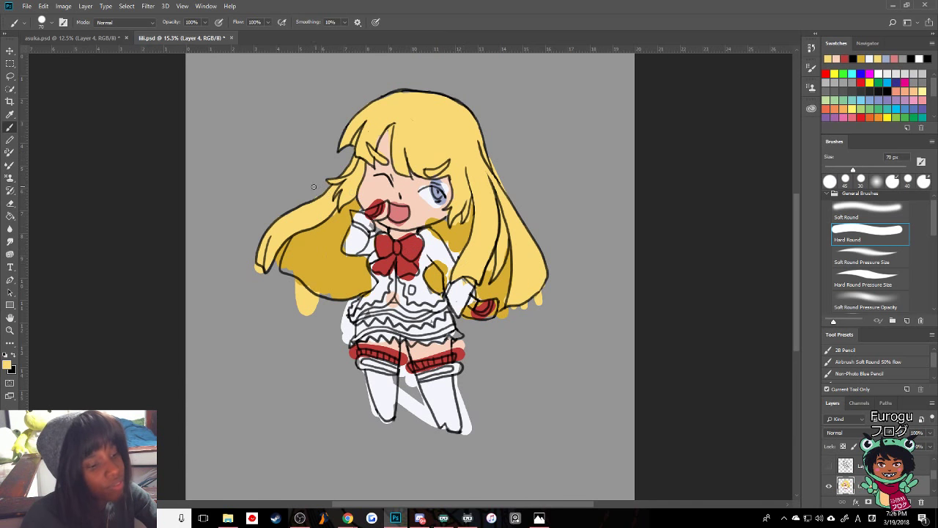
key(e)
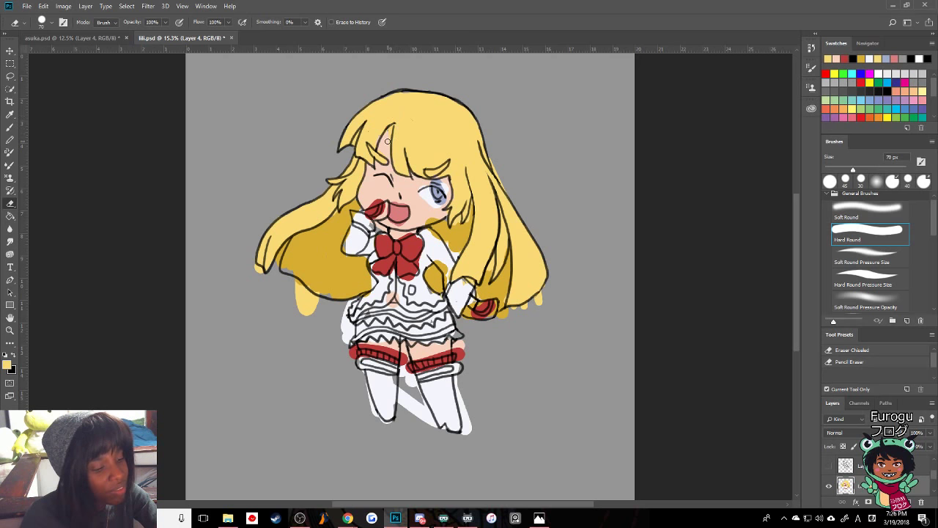
key(b)
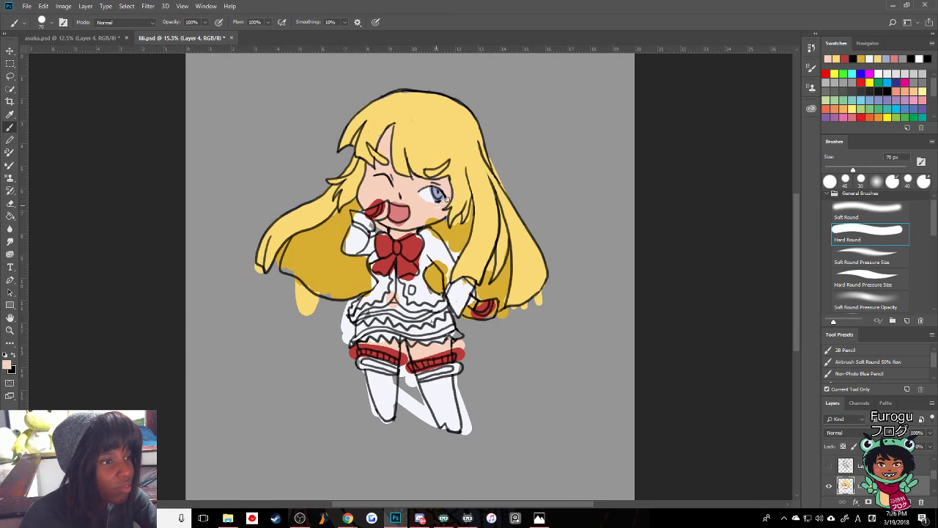
alt+click(429, 197)
click(427, 190)
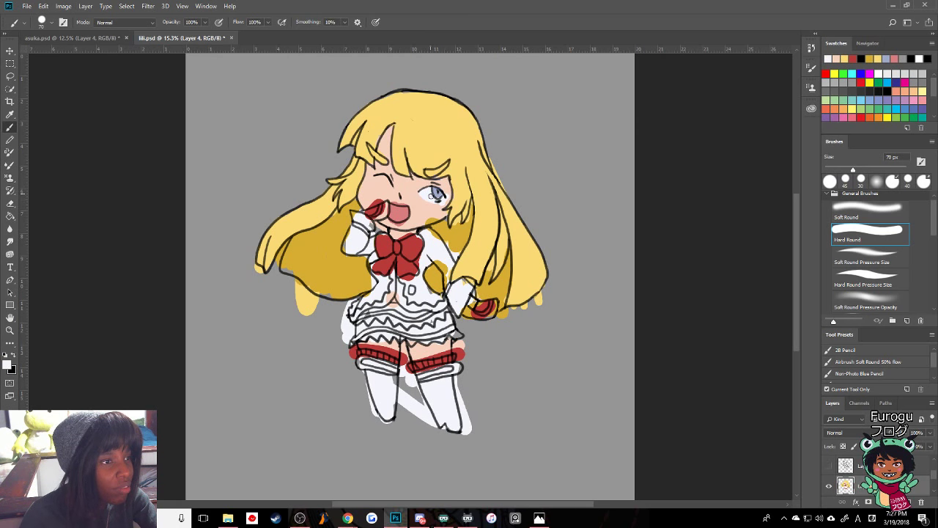
alt+click(430, 205)
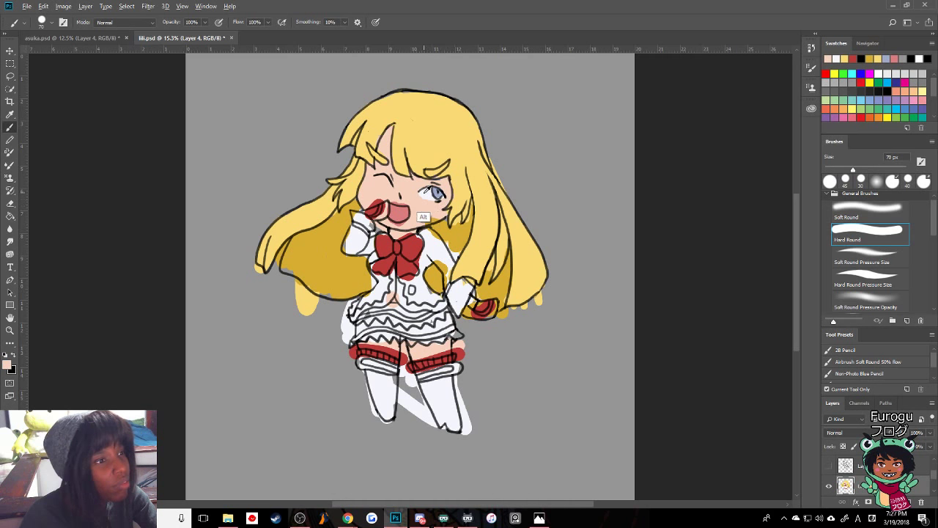
- Touch up the open eye with off-white, and sample the iris blue to repaint the iris
alt+click(438, 192)
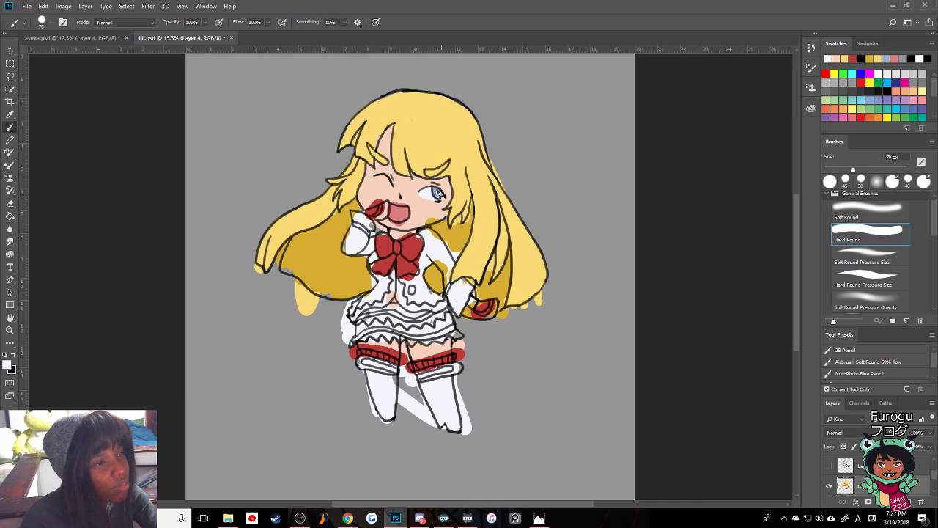
key(x)
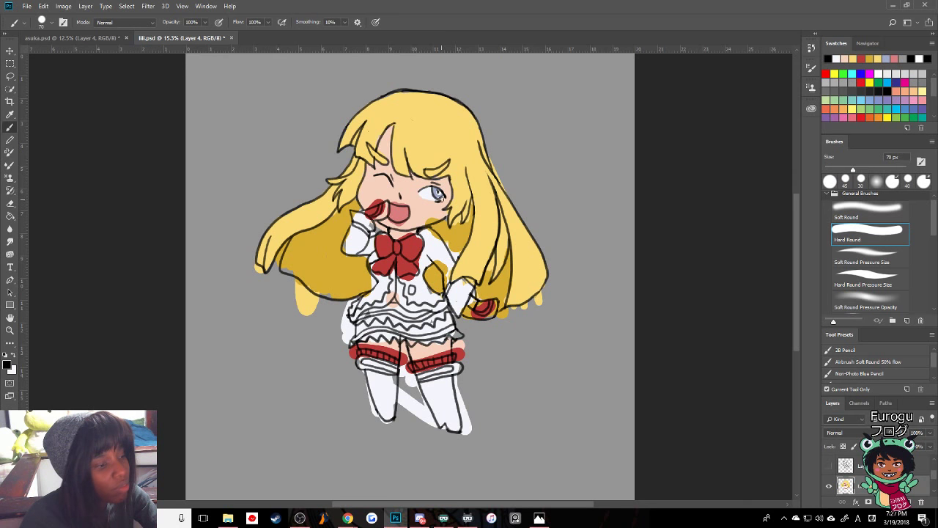
key(x)
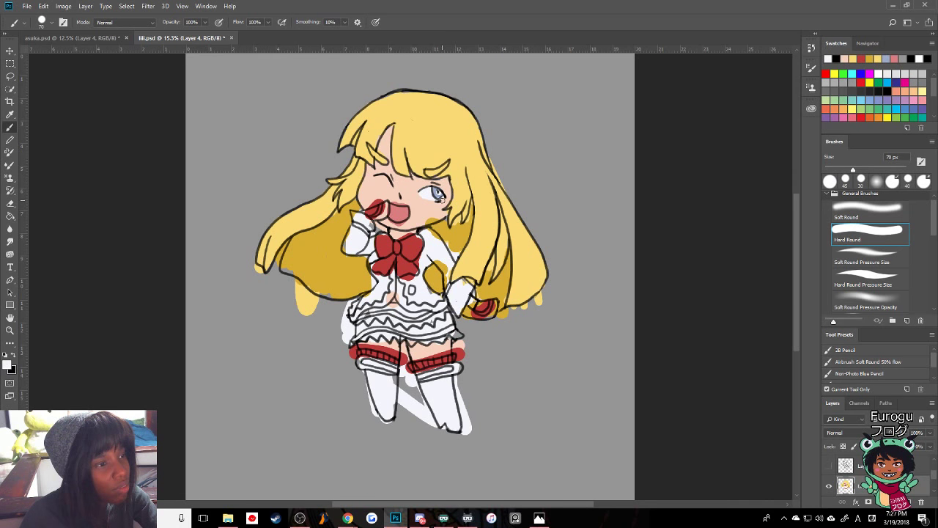
alt+click(437, 192)
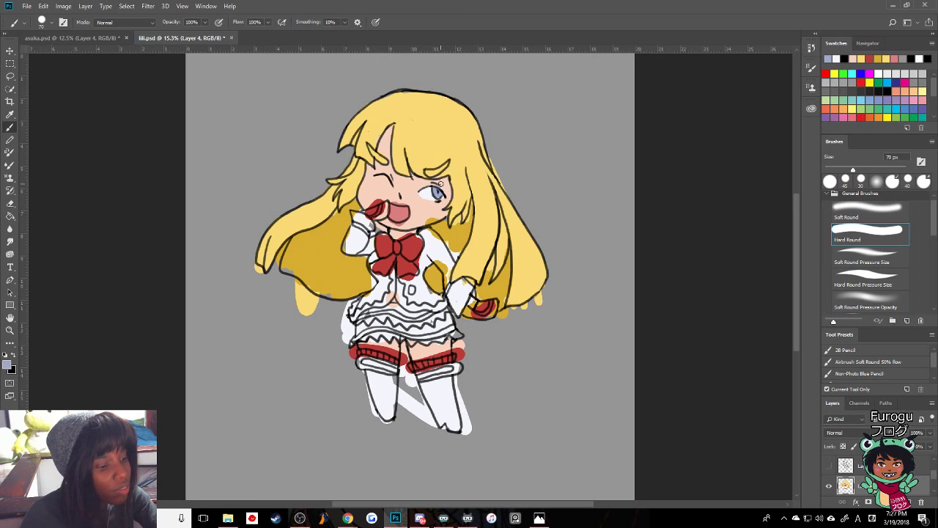
key(e)
drag(430, 181, 442, 184)
key(ctrl+z)
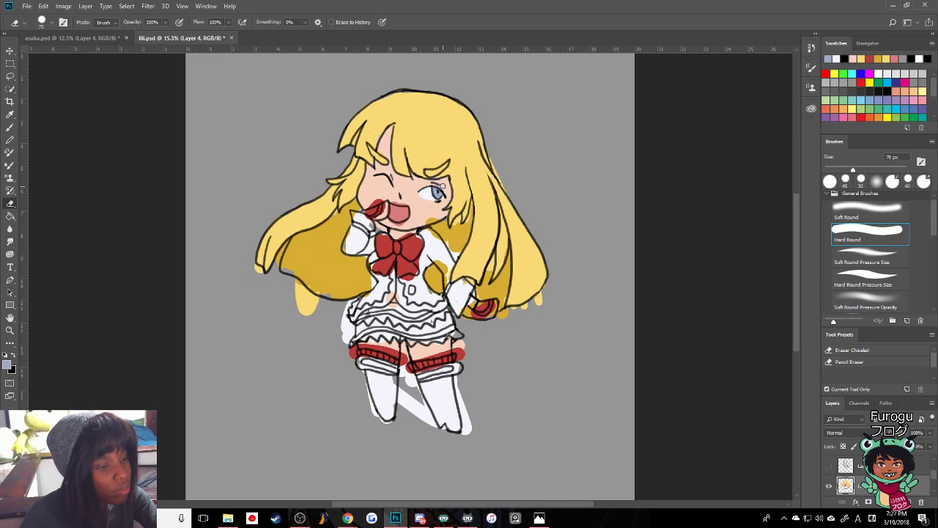
- Sample the skin tone beside the open eye to tidy its edge, and resample the blue to refine the iris
key(b)
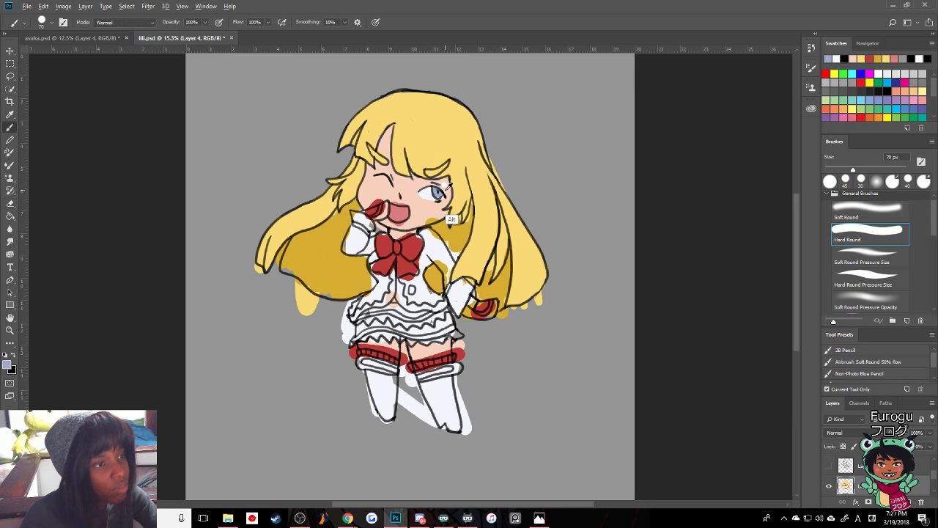
alt+click(446, 187)
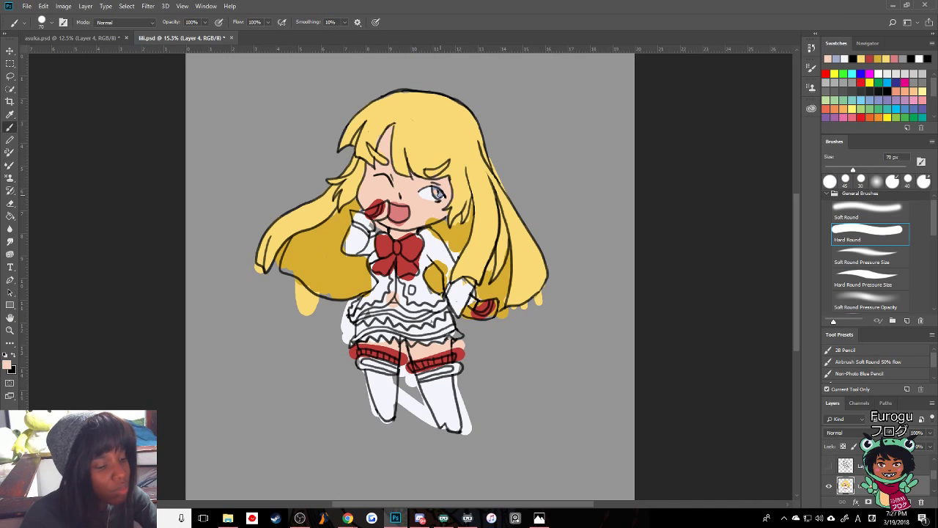
alt+click(438, 192)
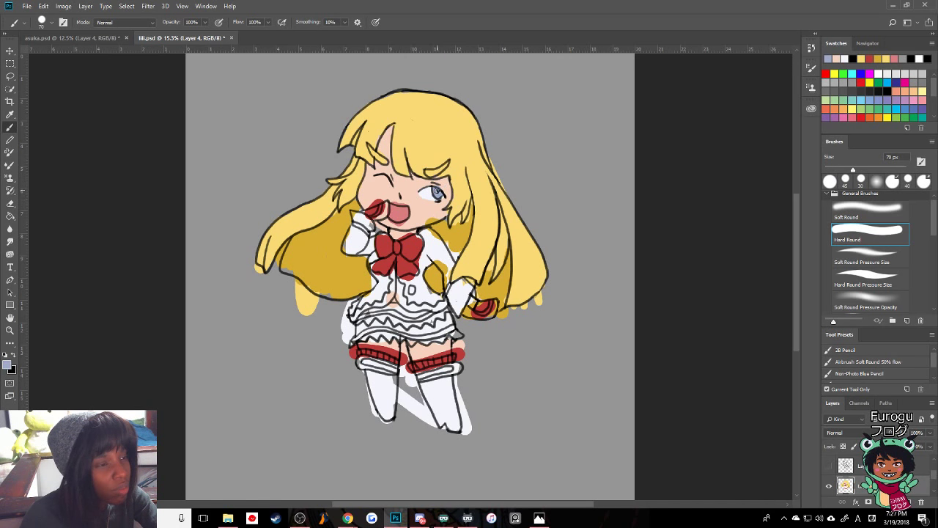
- Touch up the open eye and the skin above the mouth with skin and off-white tones sampled from the face
alt+click(436, 183)
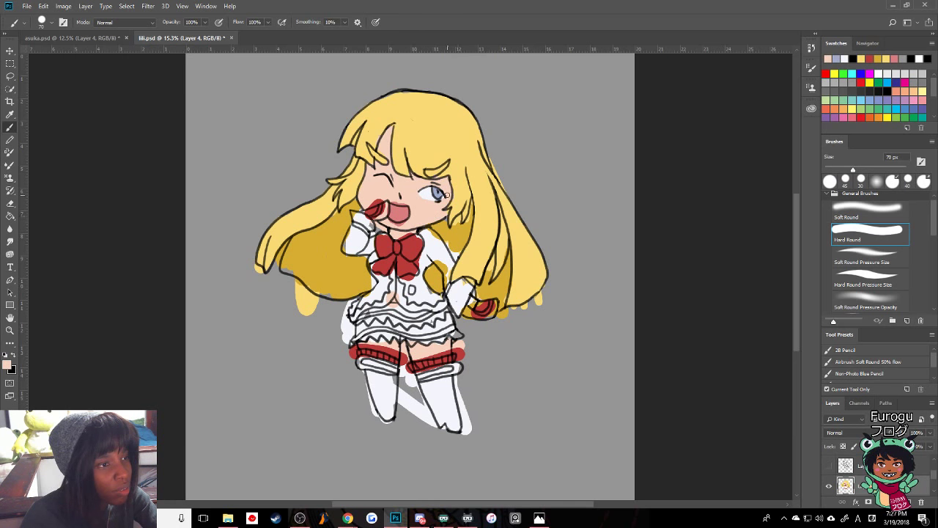
alt+click(438, 192)
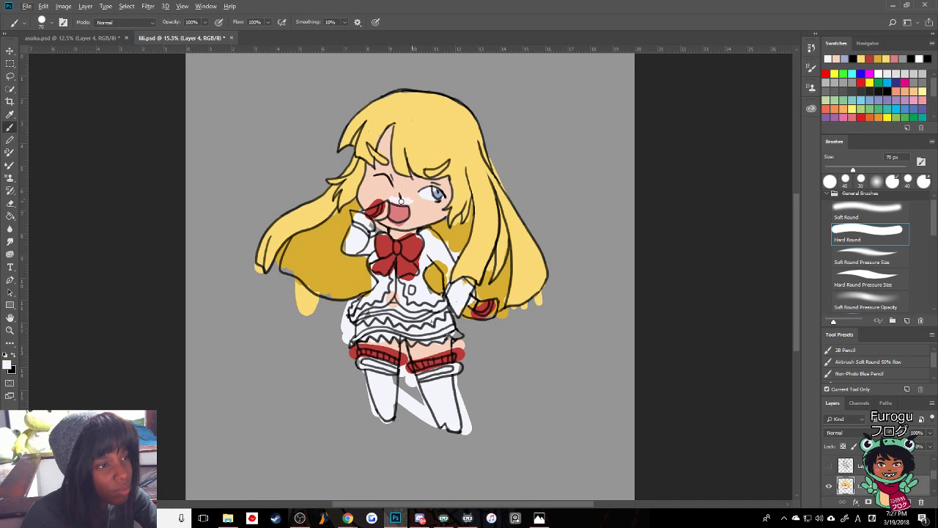
key(v)
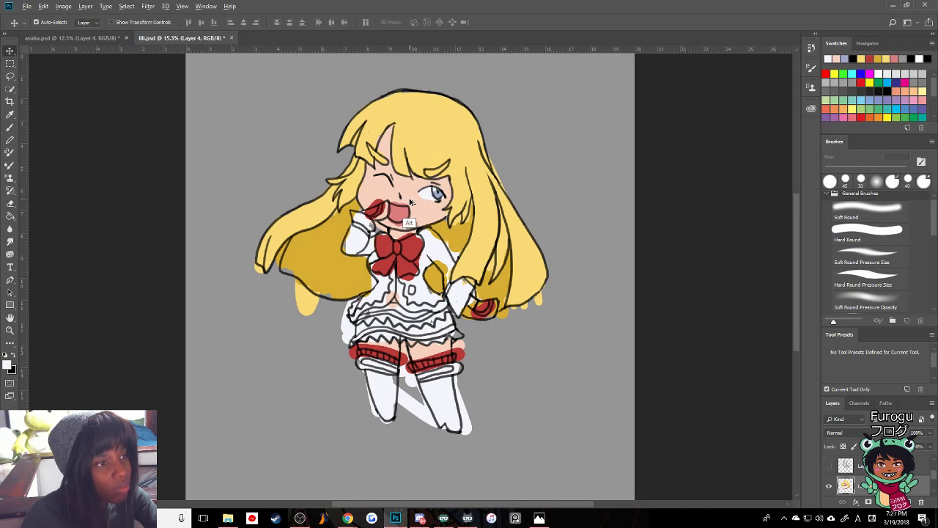
alt+click(408, 203)
drag(393, 204, 407, 203)
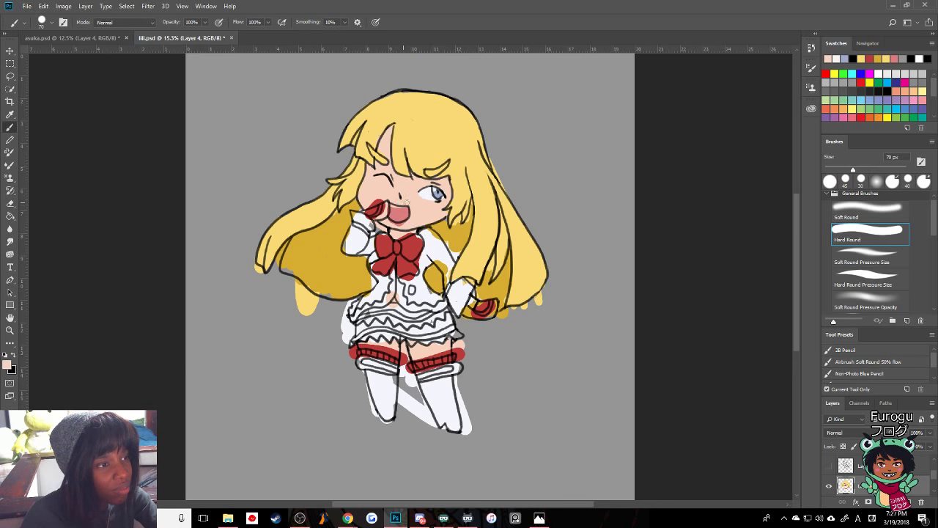
key(ctrl+z)
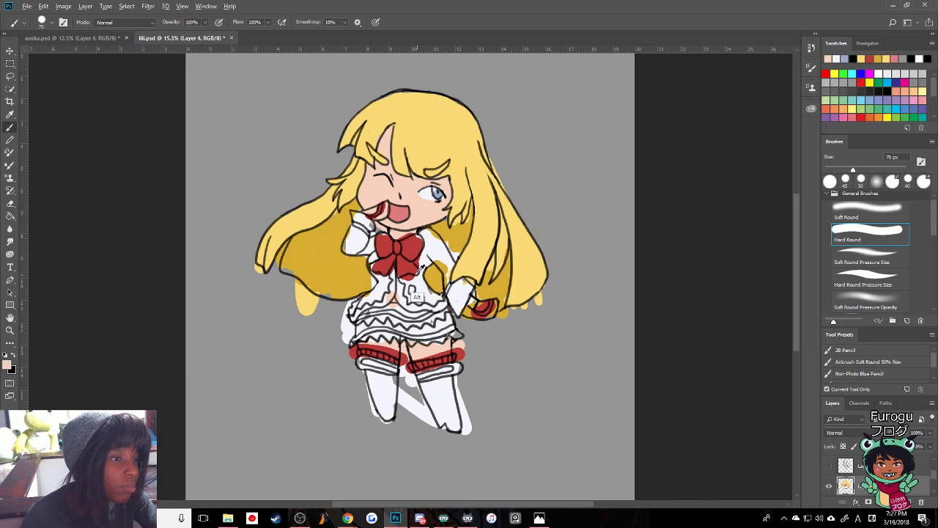
- Paint the raised hand's glove and cuff off-white, and tidy the hair beside the sleeve with the sampled dark yellow
alt+click(426, 268)
drag(374, 214, 382, 212)
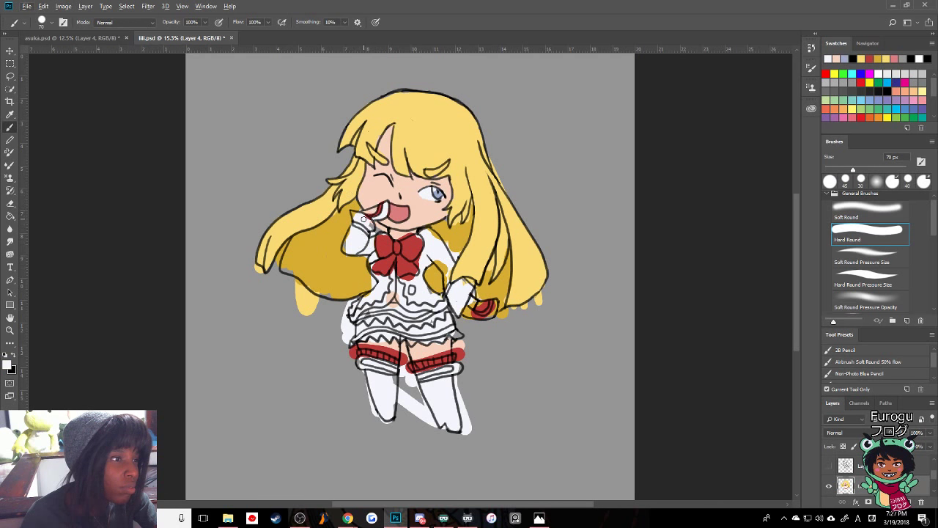
drag(361, 219, 368, 220)
alt+click(356, 208)
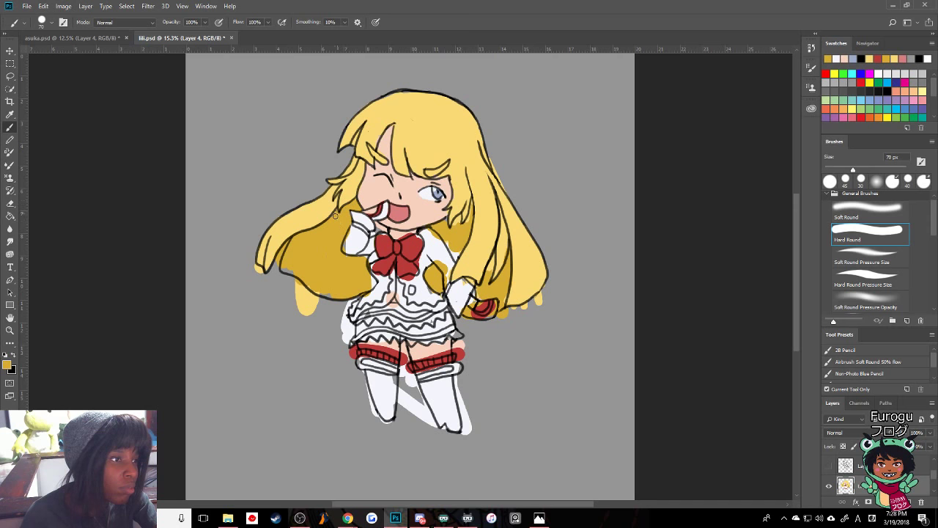
alt+click(362, 245)
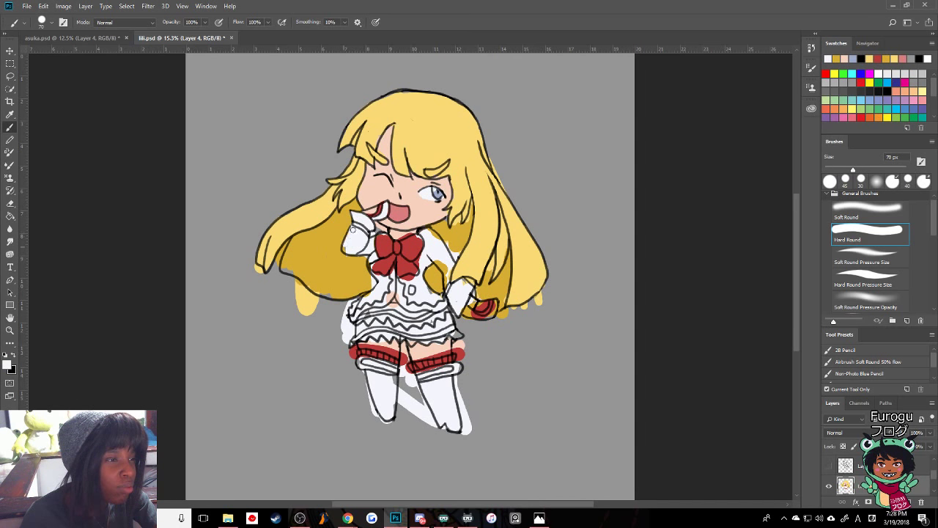
- Clean up the bow, neck, shoulder and the hair gap beside the lowered arm with sampled red, skin, off-white and dark yellow
alt+click(384, 269)
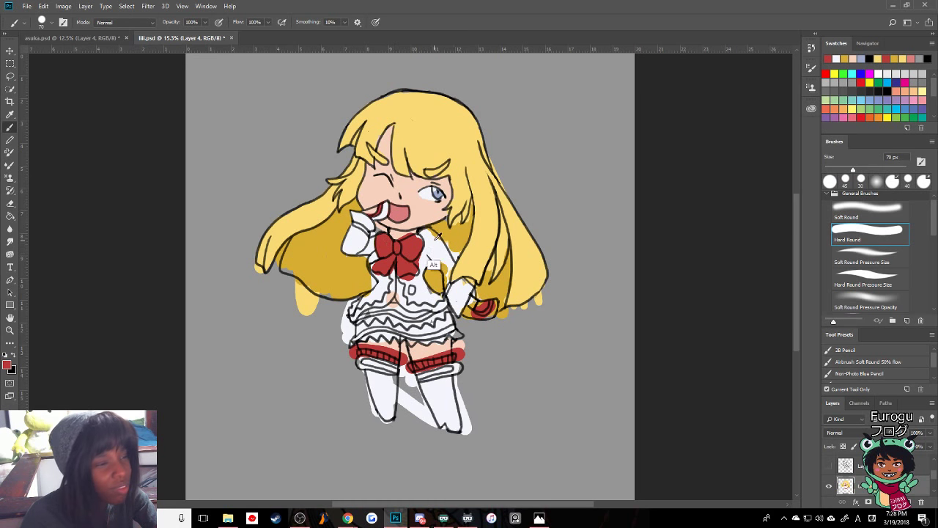
alt+click(400, 261)
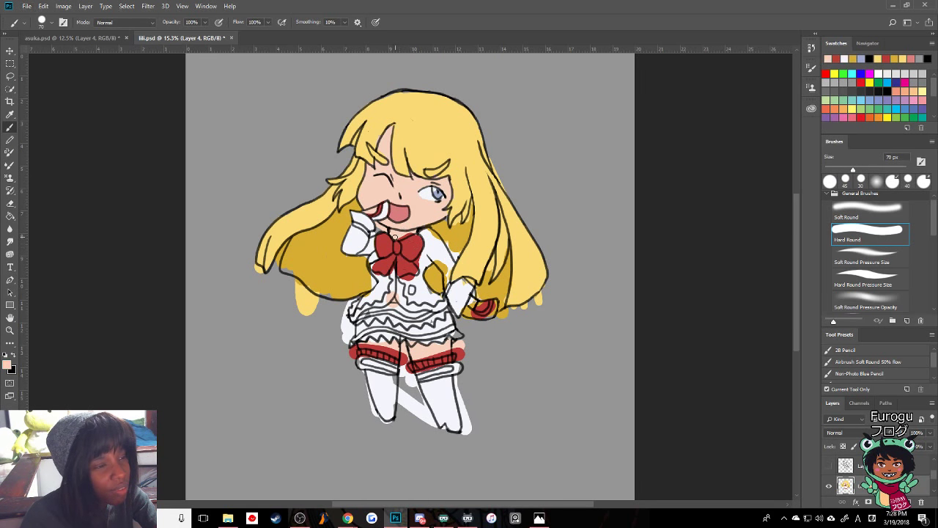
alt+click(443, 253)
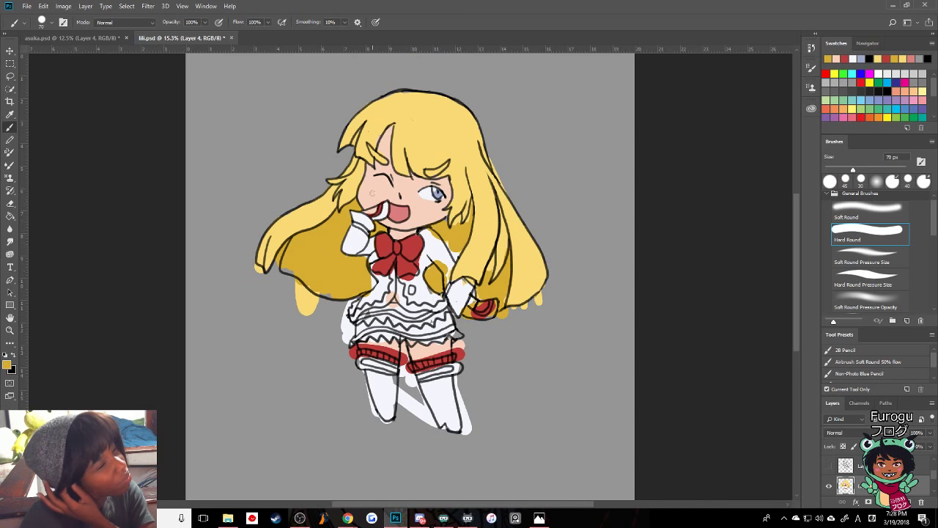
alt+click(433, 234)
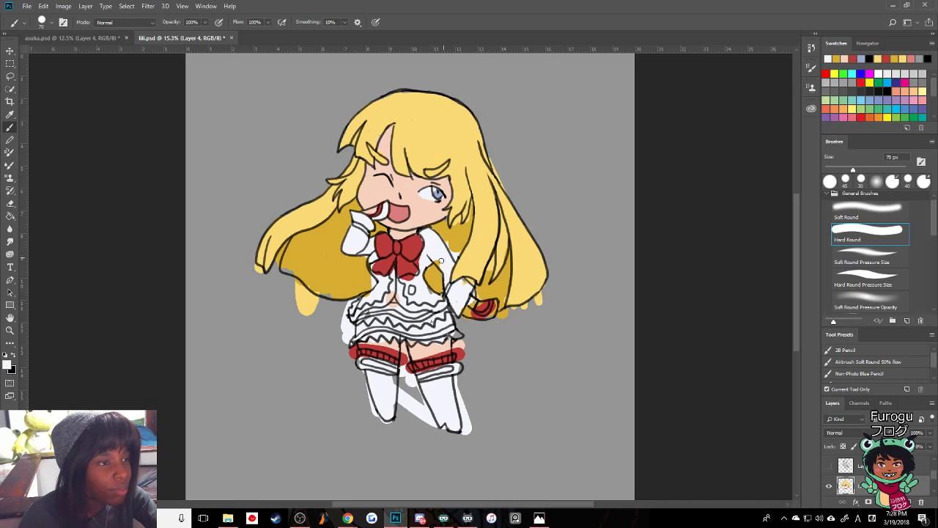
alt+click(429, 301)
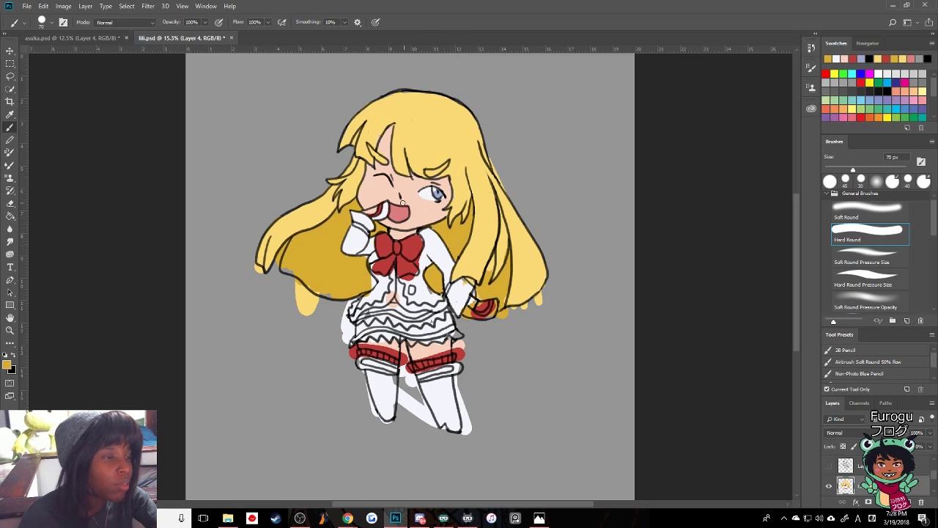
- Refine the jacket front, waist, bow tails and adjoining hair edge with sampled off-white, red and dark yellow
key(alt)
alt+click(370, 275)
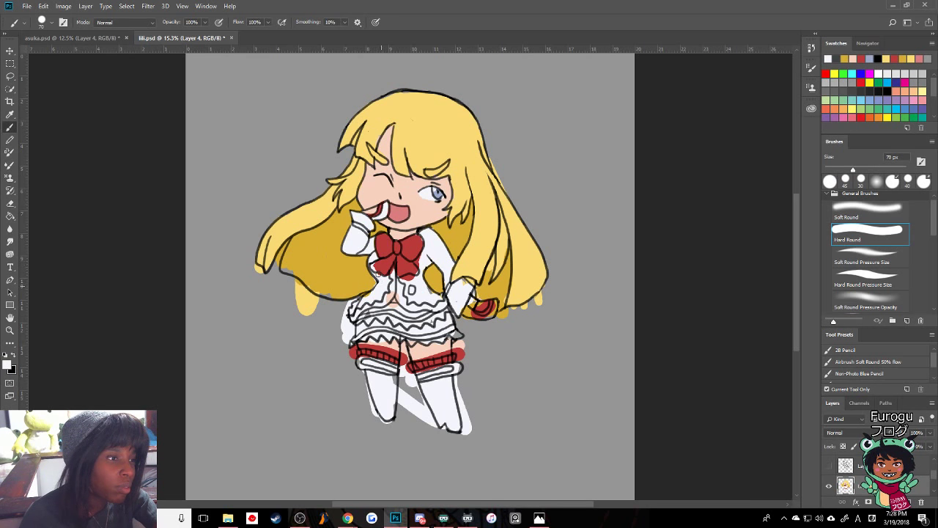
alt+click(384, 265)
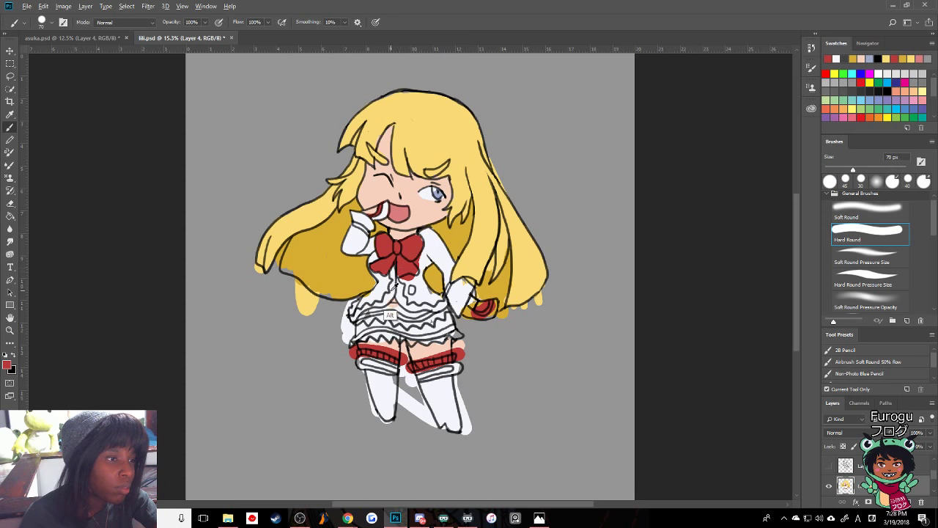
alt+click(392, 272)
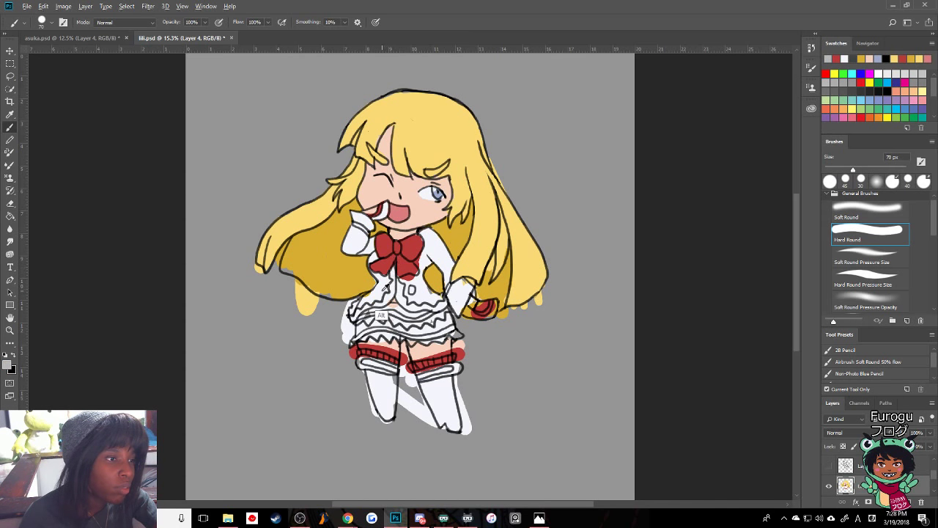
alt+click(382, 313)
alt+click(402, 273)
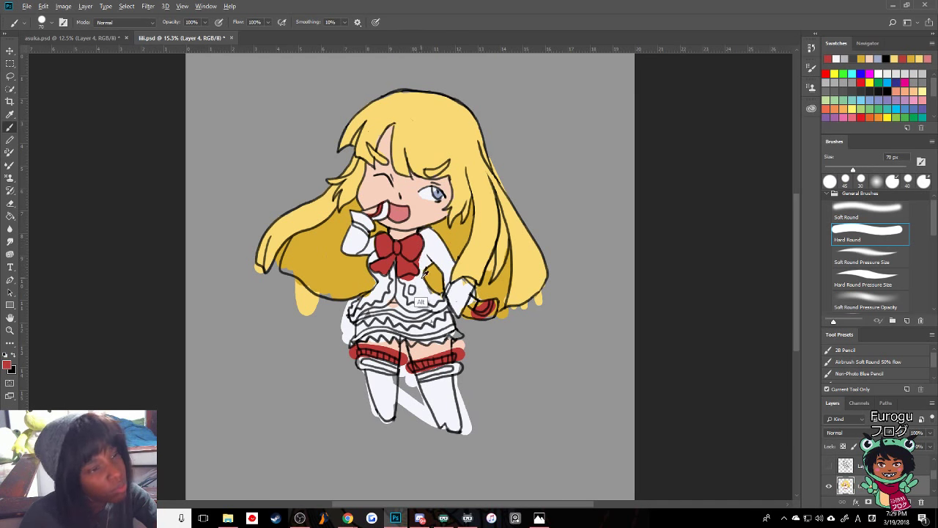
alt+click(421, 302)
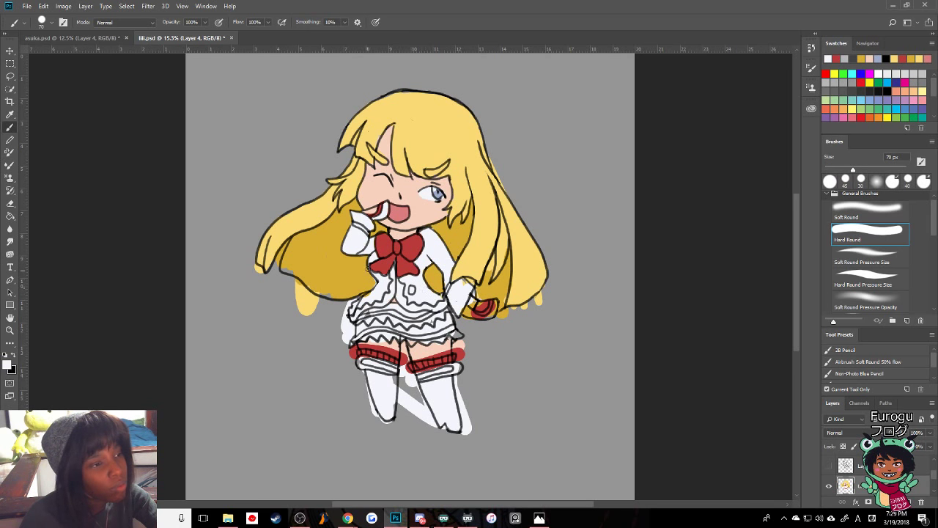
alt+click(370, 283)
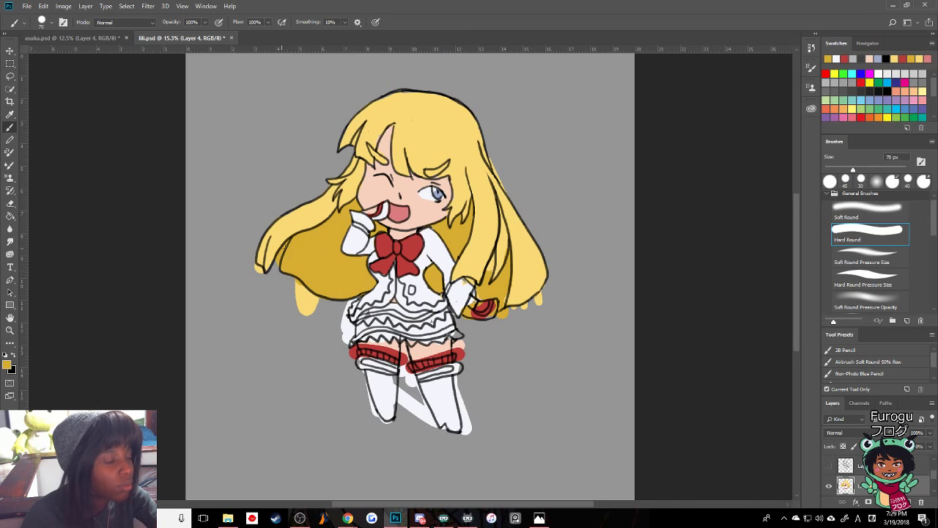
- Erase the yellow and white spilling outside the outline below the hair on the winking side and beside the skirt
key(e)
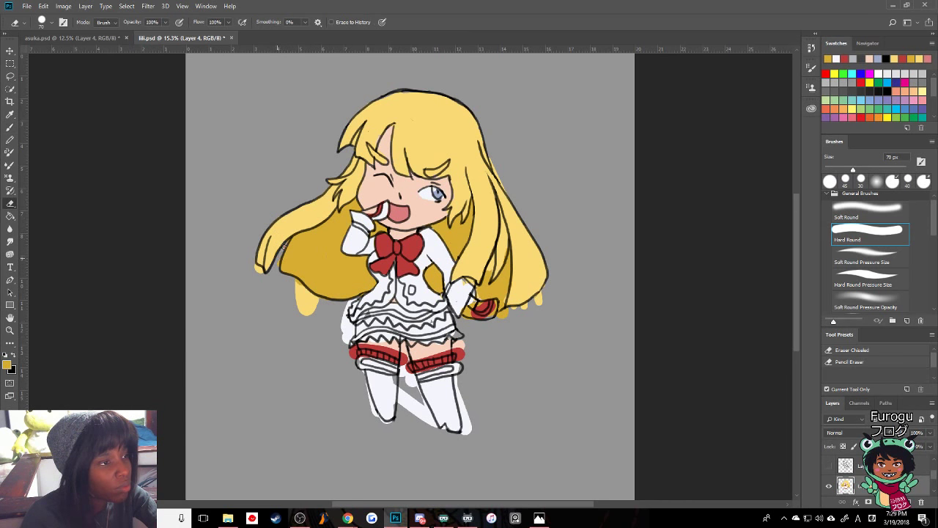
mouse_move(282, 280)
mouse_down()
mouse_move(316, 305)
mouse_move(339, 303)
mouse_move(348, 340)
mouse_up()
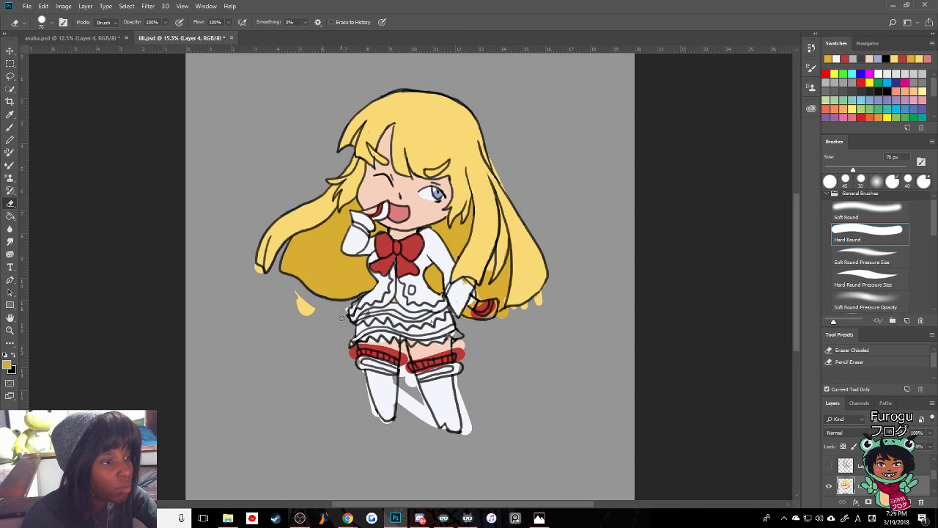
mouse_move(349, 304)
mouse_down()
mouse_move(284, 290)
mouse_move(318, 319)
mouse_up()
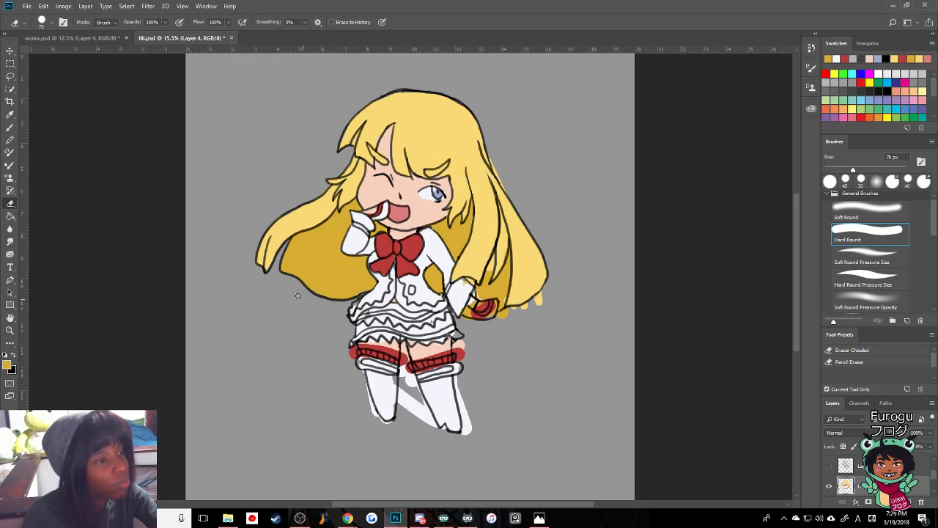
- Touch up the long lock's tip, the jacket's side edge and the bow with light yellow, off-white, dark yellow and red sampled from the drawing
key(b)
alt+click(271, 264)
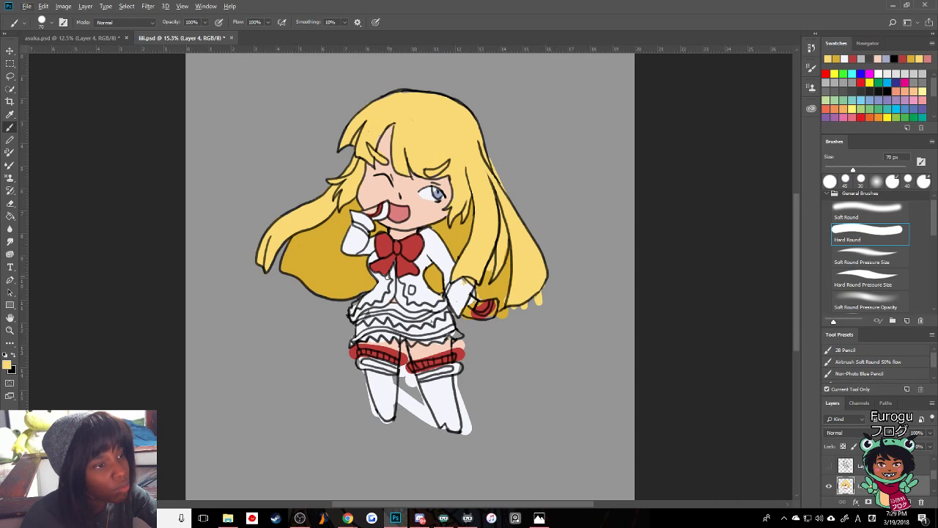
alt+click(369, 261)
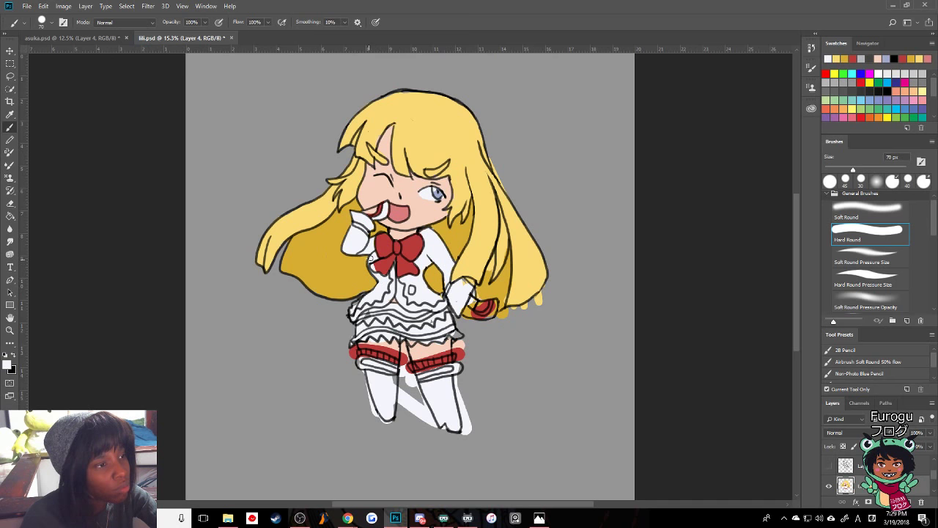
drag(331, 244, 332, 260)
key(ctrl+z)
alt+click(335, 270)
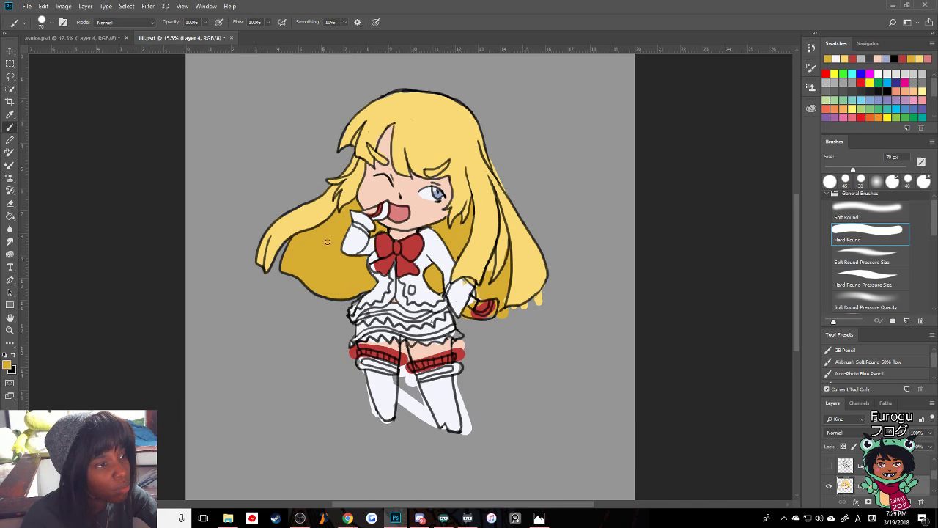
drag(381, 263, 374, 265)
alt+click(384, 262)
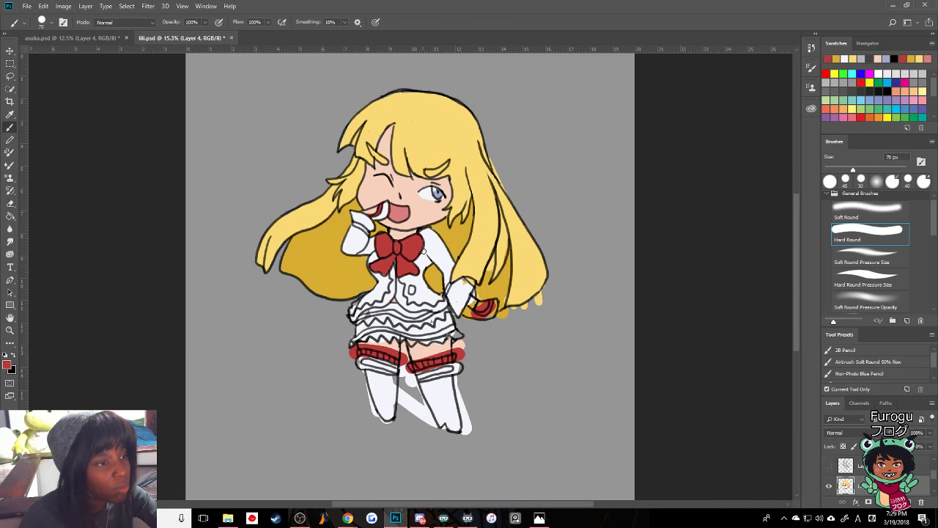
alt+click(393, 300)
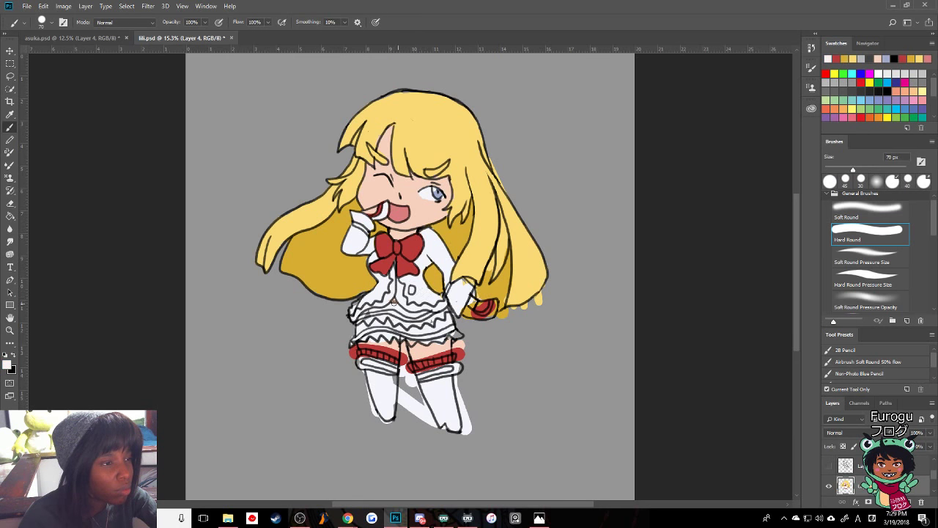
- Cover the stray off-white dab on the hair with sampled light yellow and fill the jacket button with yellow
click(456, 150)
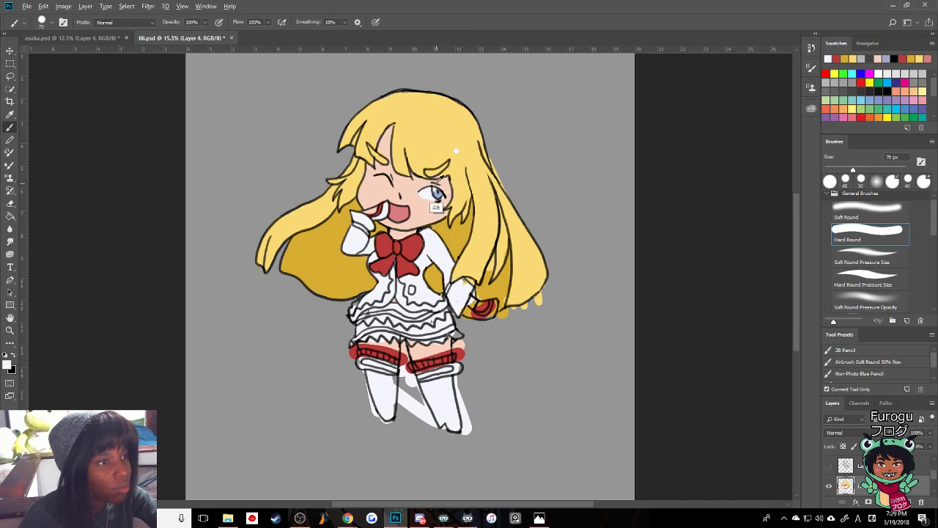
alt+click(456, 197)
click(455, 150)
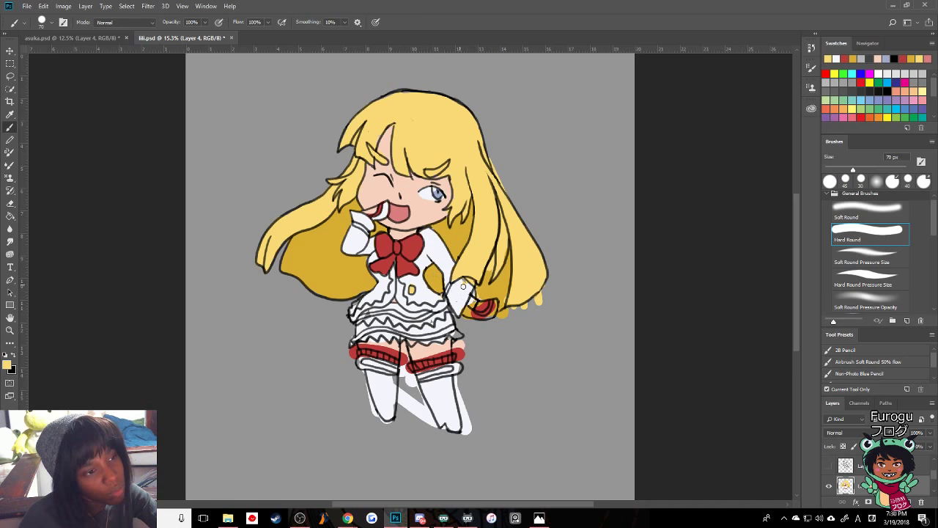
- Clean up the lowered sleeve and skirt with sampled off-white and the hair beside them with dark yellow
alt+click(457, 314)
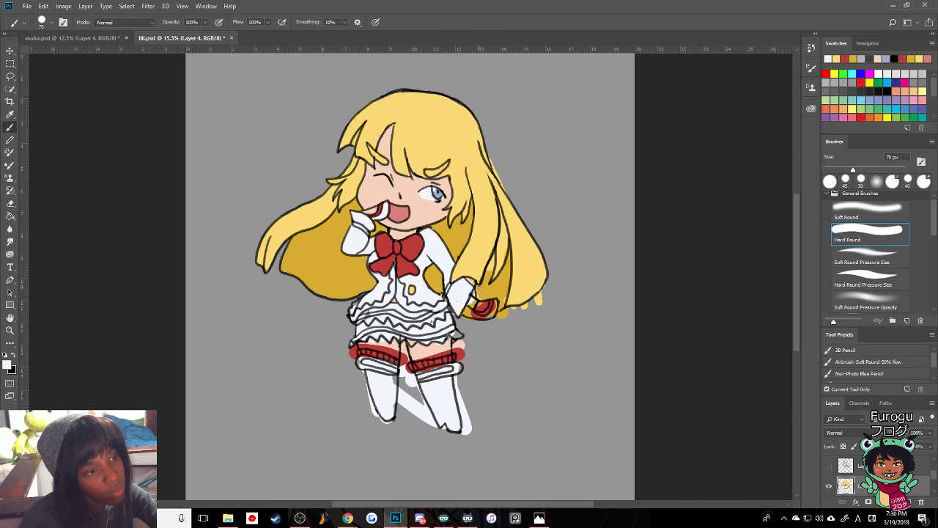
alt+click(486, 314)
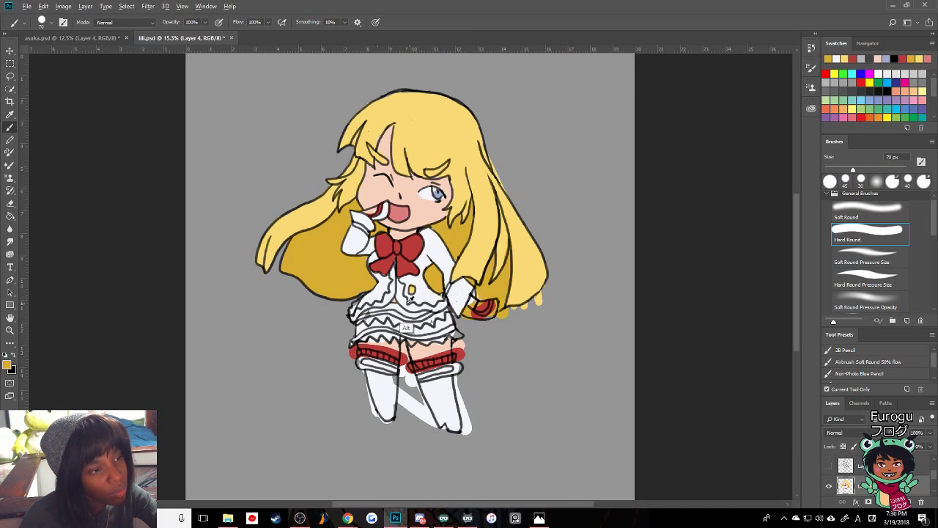
alt+click(381, 339)
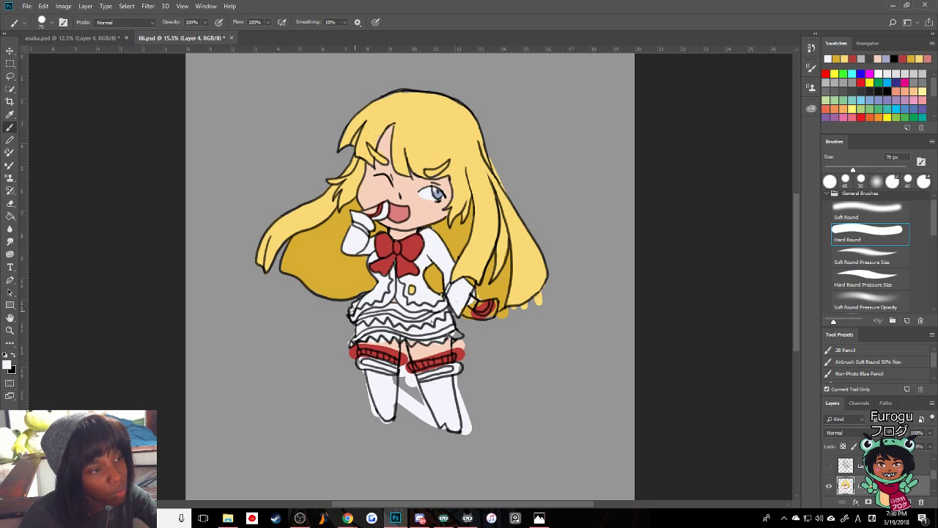
alt+click(350, 292)
alt+click(431, 321)
- Paint light yellow, lavender-blue and dark yellow swatches beside the girl, sampling each colour from her hair and eye
alt+click(456, 140)
drag(557, 110, 572, 117)
alt+click(439, 193)
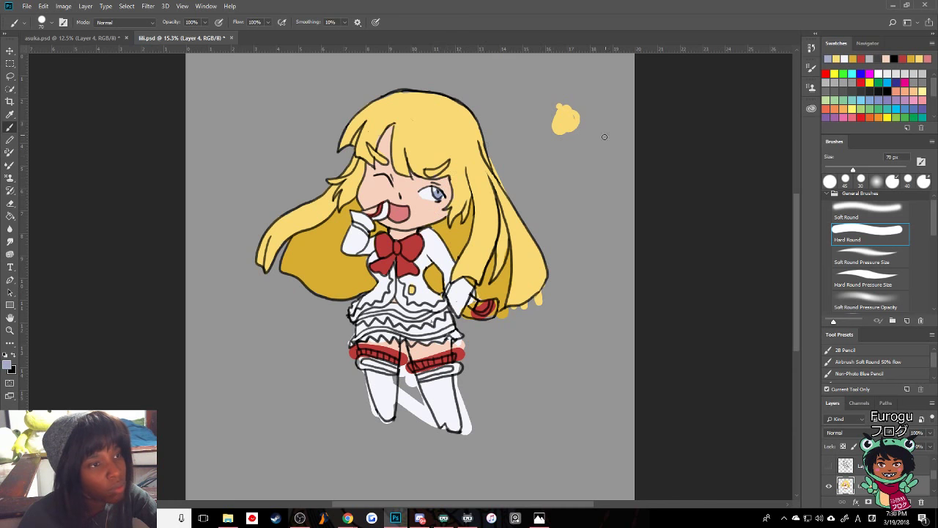
mouse_move(589, 149)
mouse_down()
mouse_move(574, 169)
mouse_move(582, 144)
mouse_move(586, 166)
mouse_move(579, 137)
mouse_up()
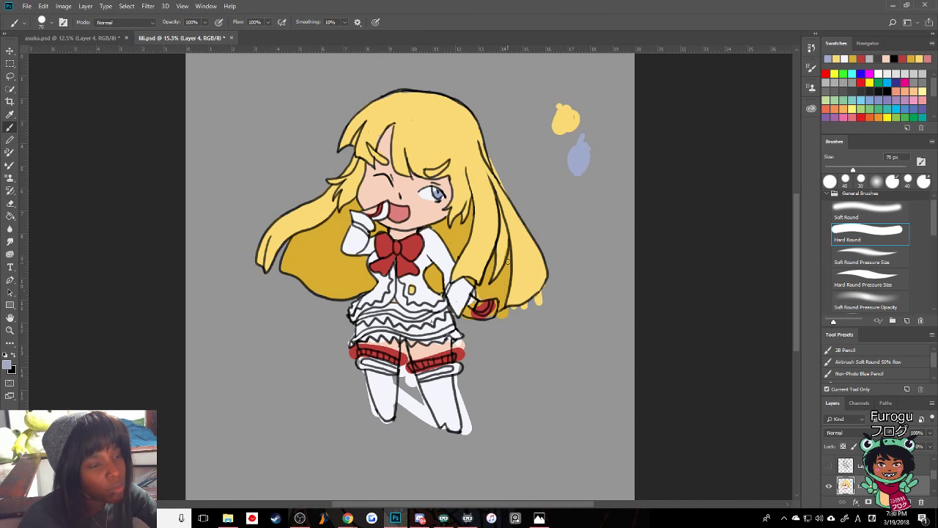
alt+click(491, 311)
mouse_move(584, 220)
mouse_down()
mouse_move(584, 208)
mouse_move(592, 211)
mouse_up()
- Add red, pink, skin-tone and off-white swatches below the others, sampled from the bow, mouth, face and jacket
alt+click(407, 245)
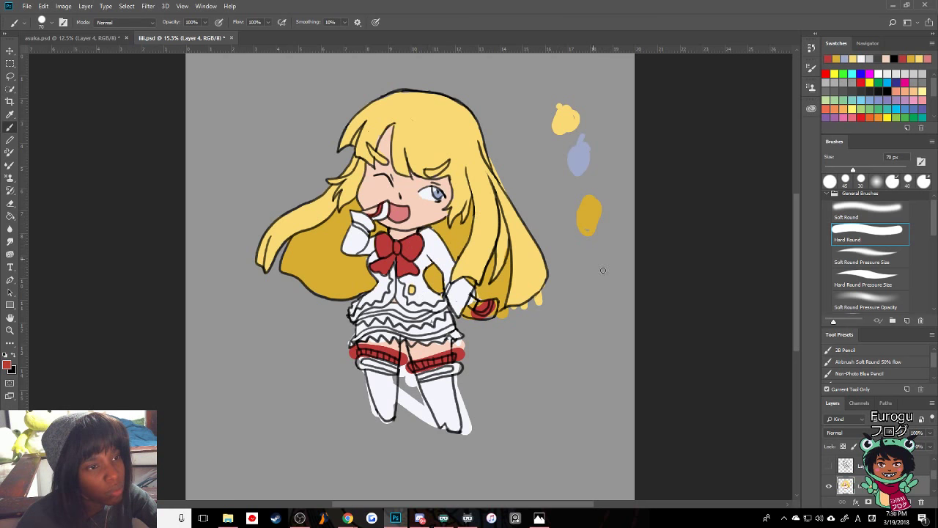
mouse_move(602, 271)
mouse_down()
mouse_move(596, 273)
mouse_move(608, 260)
mouse_move(603, 277)
mouse_up()
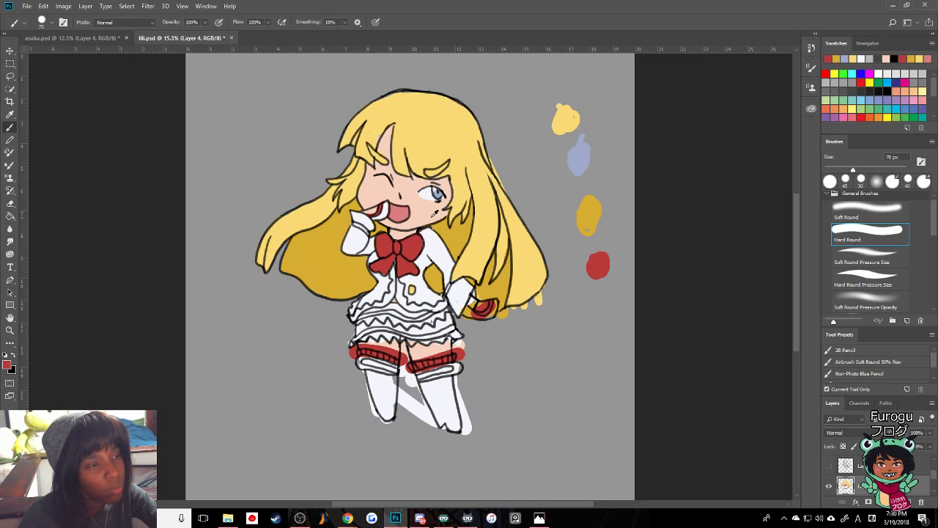
alt+click(401, 210)
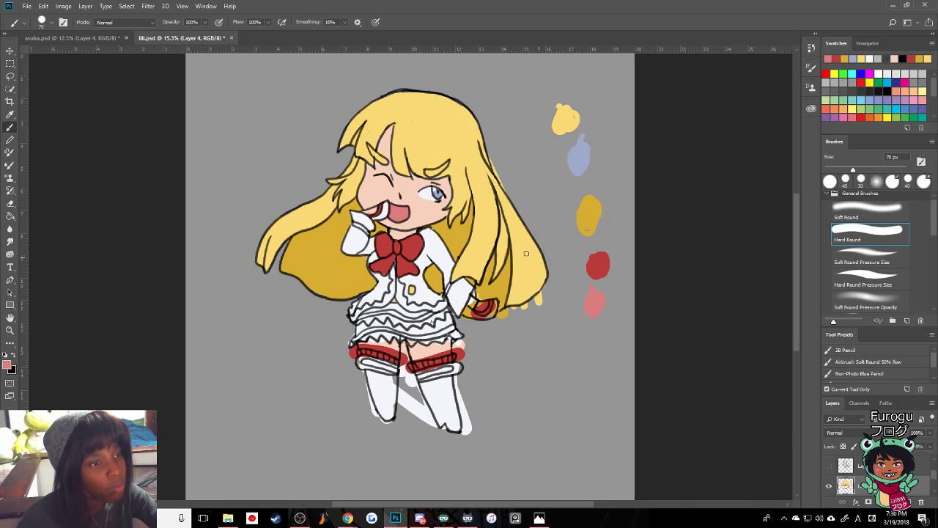
alt+click(424, 204)
drag(596, 334, 595, 349)
alt+click(433, 265)
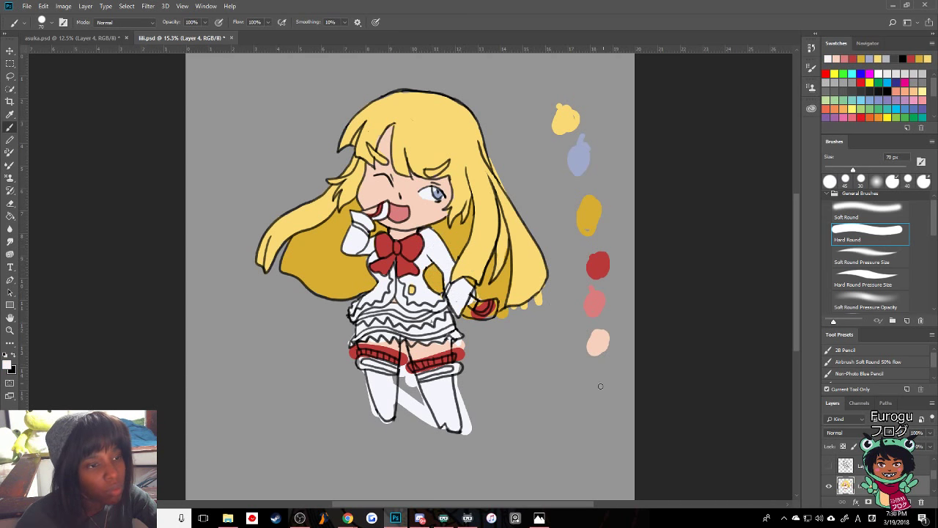
mouse_move(599, 383)
mouse_down()
mouse_move(598, 401)
mouse_move(595, 382)
mouse_up()
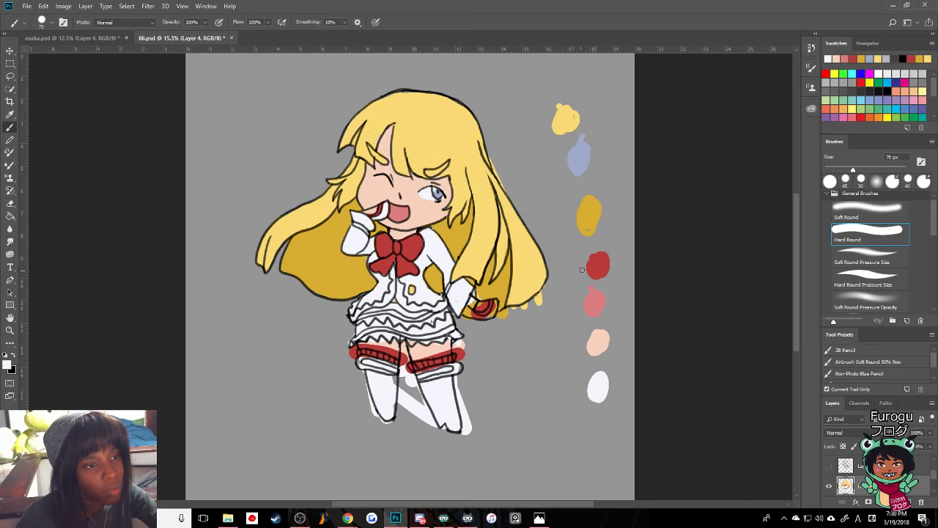
- Touch up the winking-side thigh and skirt hem with sampled skin tone and off-white, and erase the red spilling outside that stocking band
alt+click(382, 339)
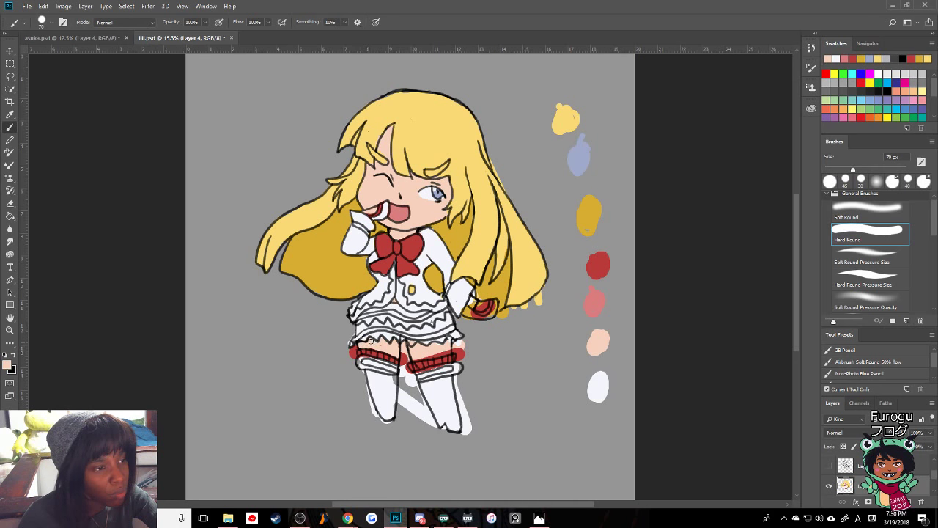
alt+click(377, 329)
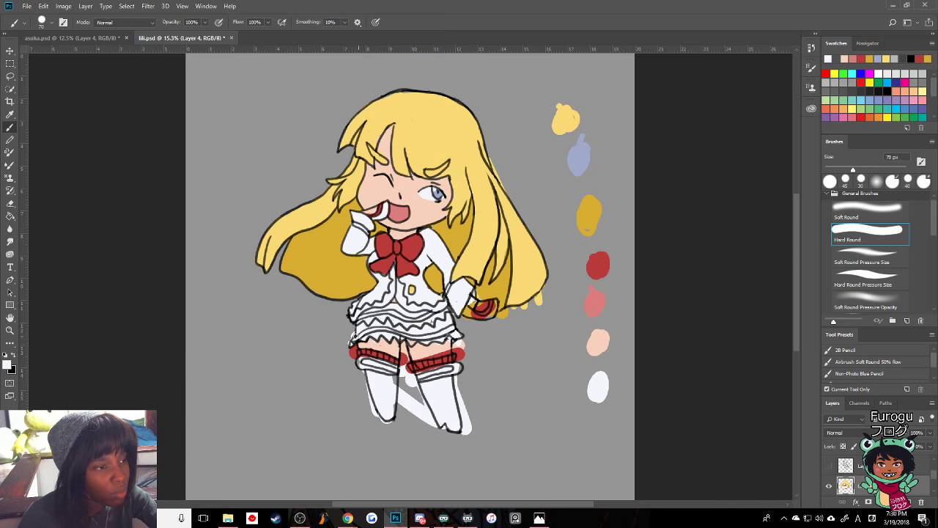
key(e)
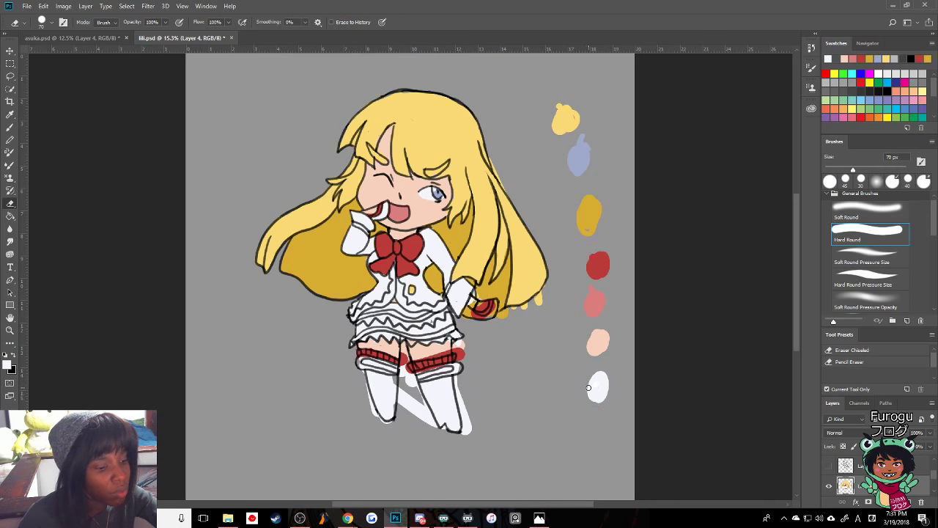
key(b)
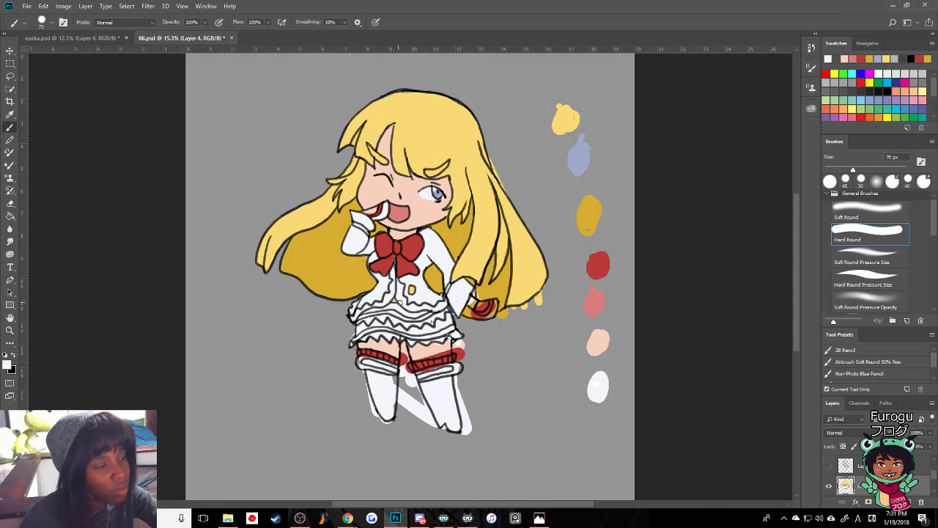
- Erase the red and off-white spilling into the gap between the legs
key(e)
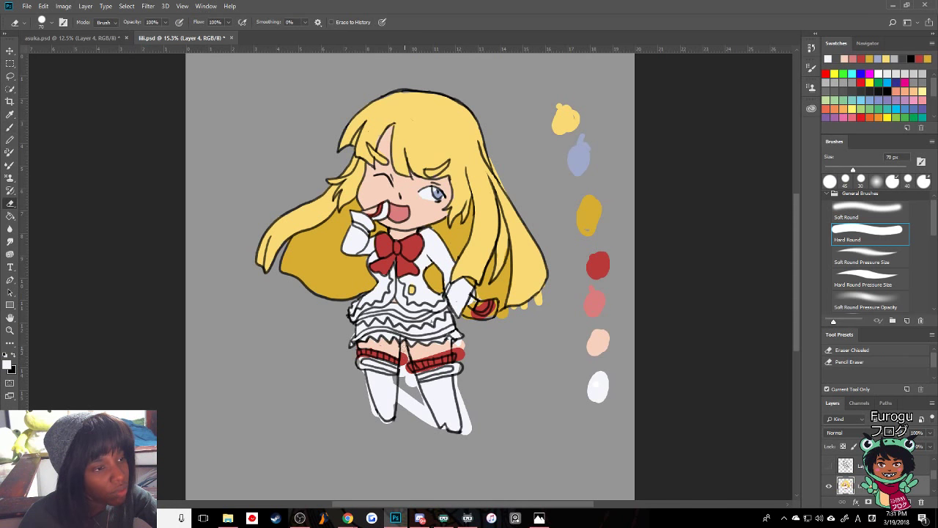
drag(403, 345, 403, 403)
mouse_move(403, 366)
mouse_down()
mouse_move(403, 402)
mouse_move(404, 353)
mouse_move(434, 427)
mouse_up()
mouse_move(418, 394)
mouse_down()
mouse_move(408, 424)
mouse_move(404, 410)
mouse_move(412, 398)
mouse_move(423, 425)
mouse_move(411, 418)
mouse_move(408, 390)
mouse_up()
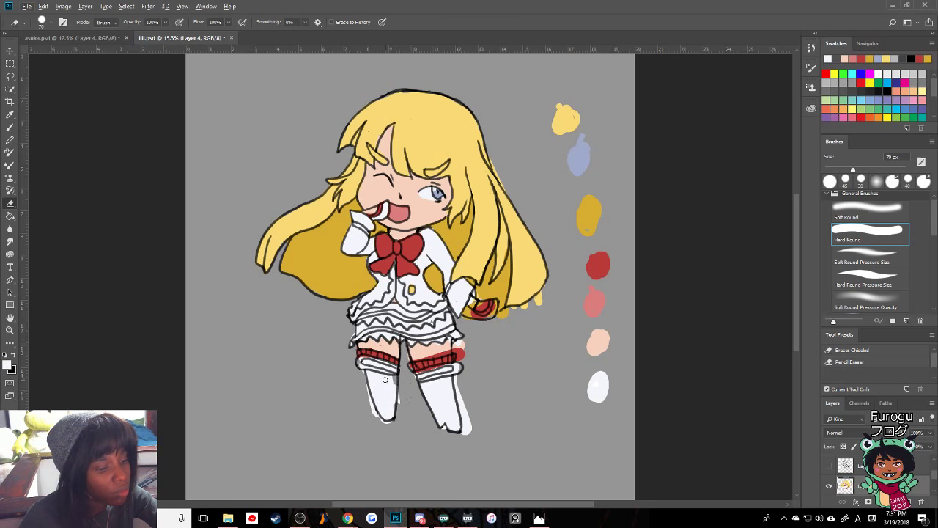
- Touch up the winking-side stocking, thigh and frilled band with off-white, sampled skin tone and red from the bow
key(b)
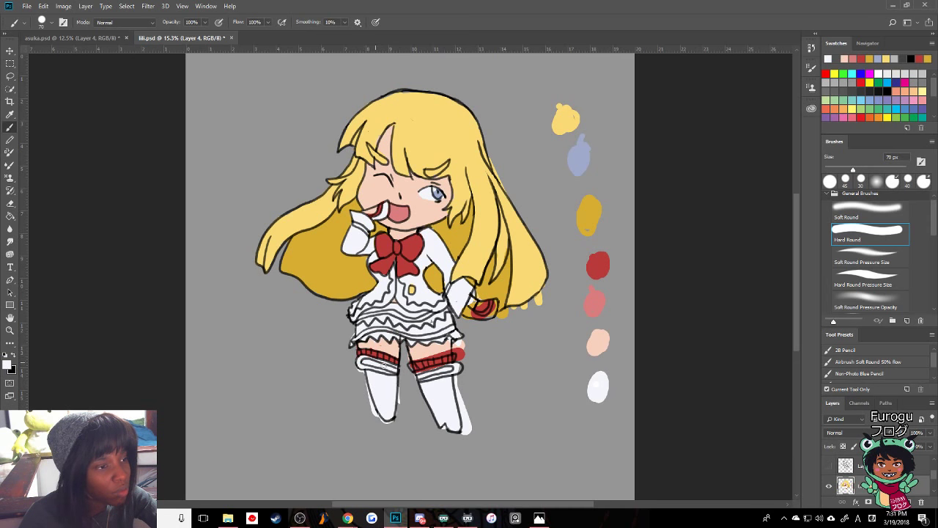
alt+click(376, 339)
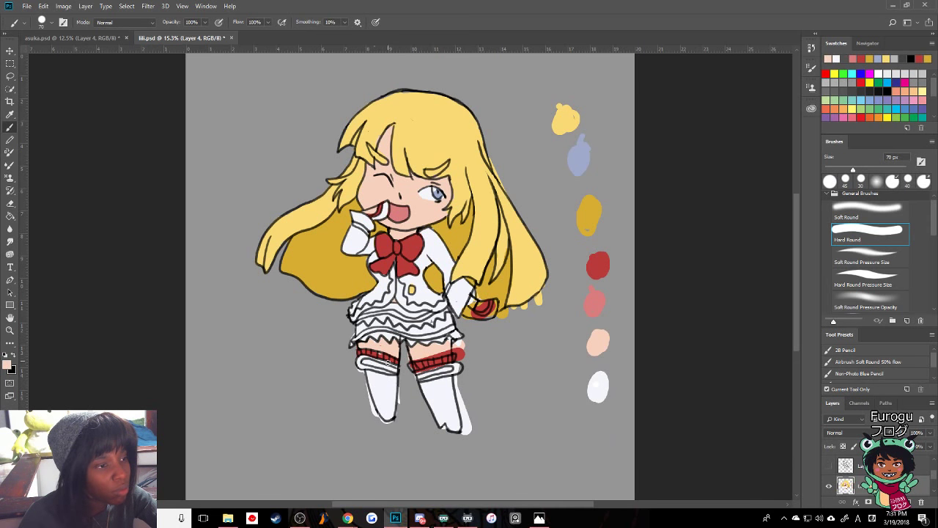
key(z)
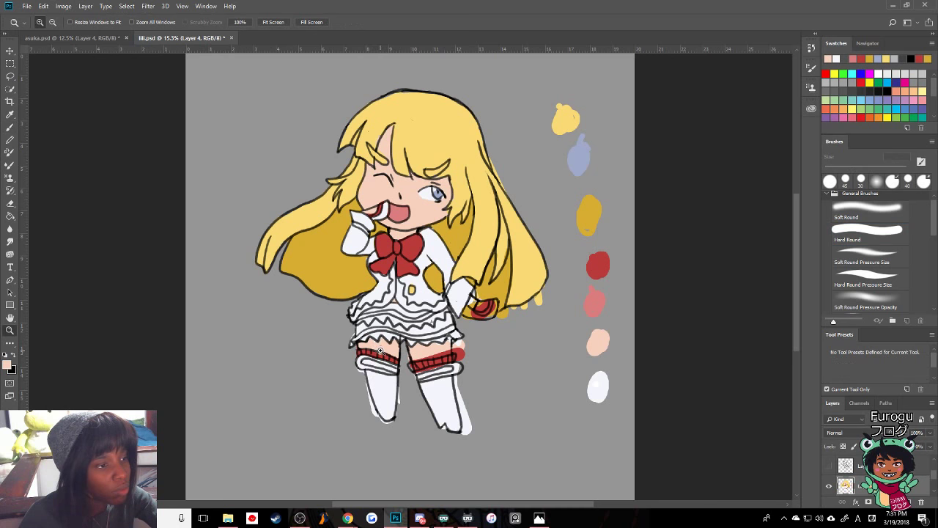
key(b)
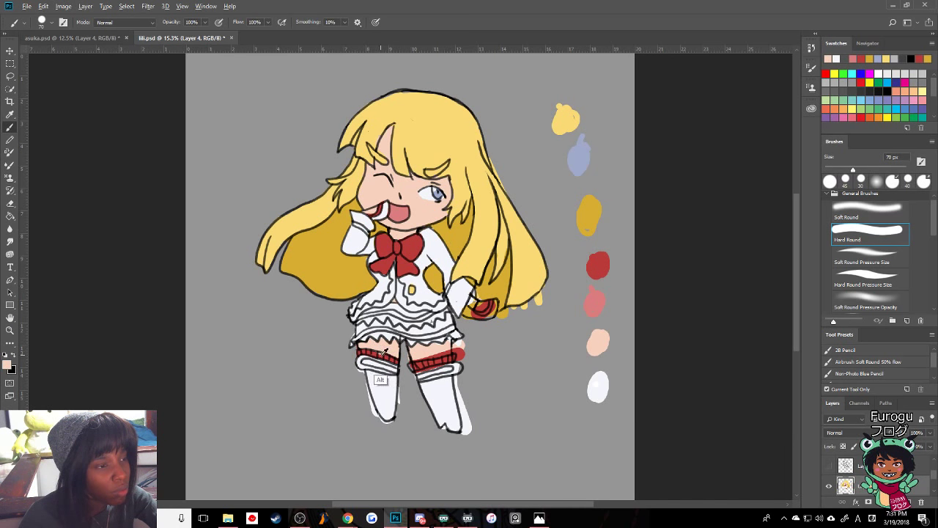
click(405, 244)
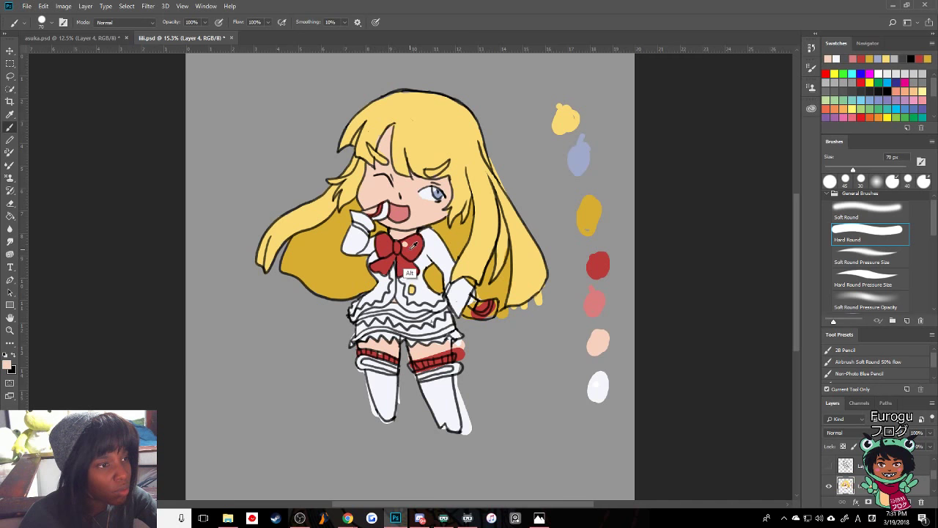
alt+click(405, 245)
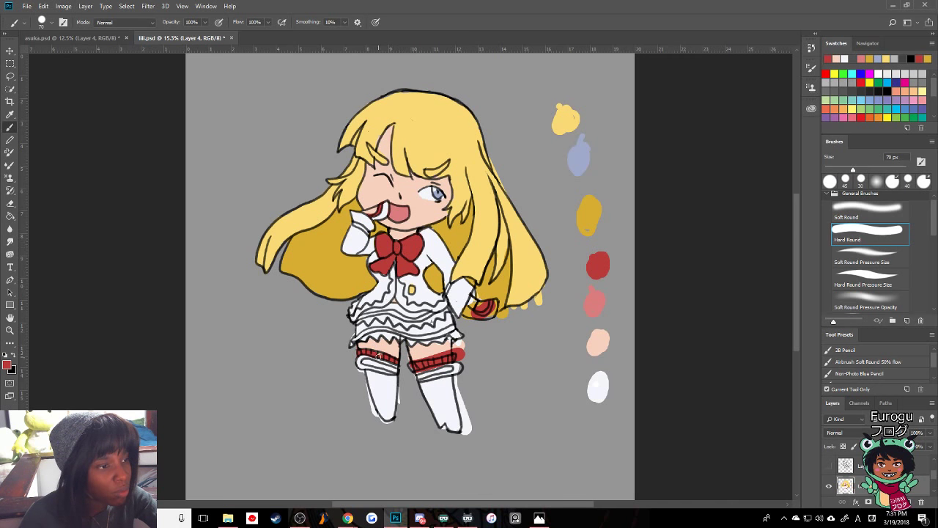
- Erase the colour spilling past the outer edges of both stockings
key(e)
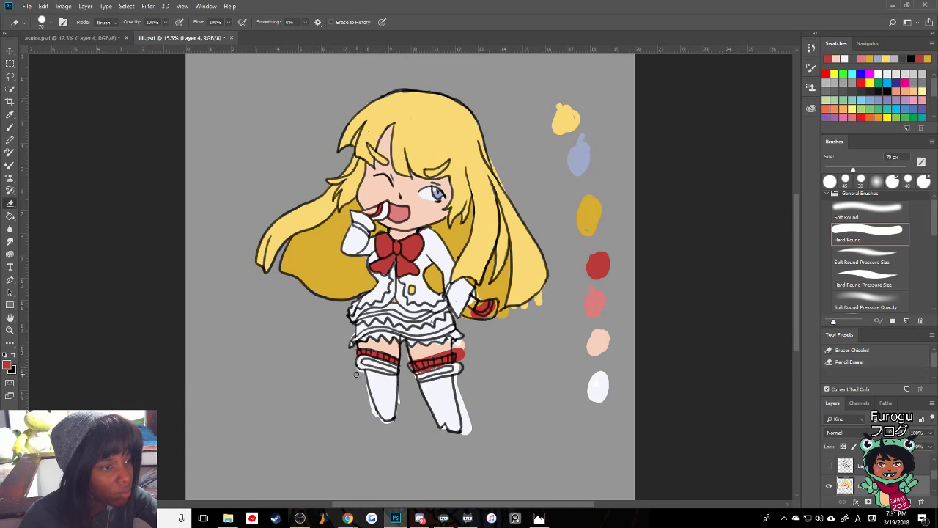
drag(364, 374, 381, 419)
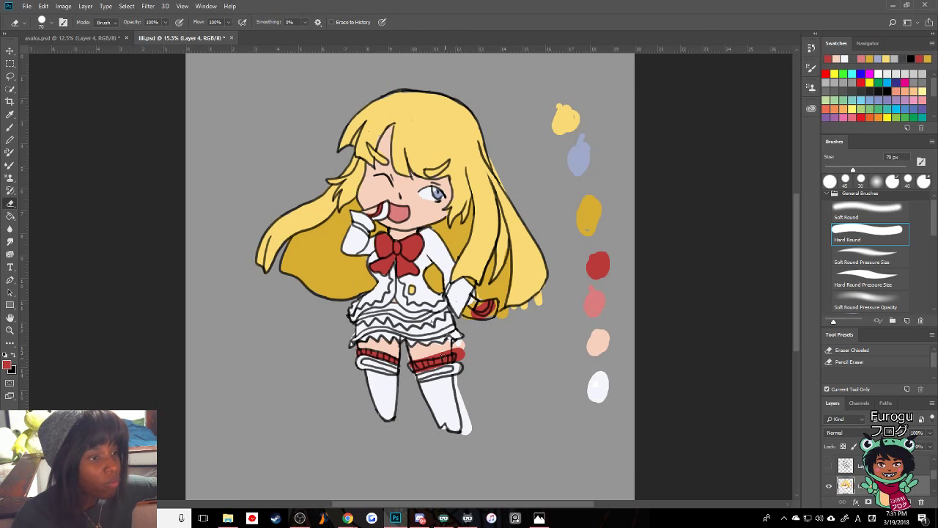
mouse_move(460, 358)
mouse_down()
mouse_move(460, 343)
mouse_move(462, 412)
mouse_move(460, 399)
mouse_up()
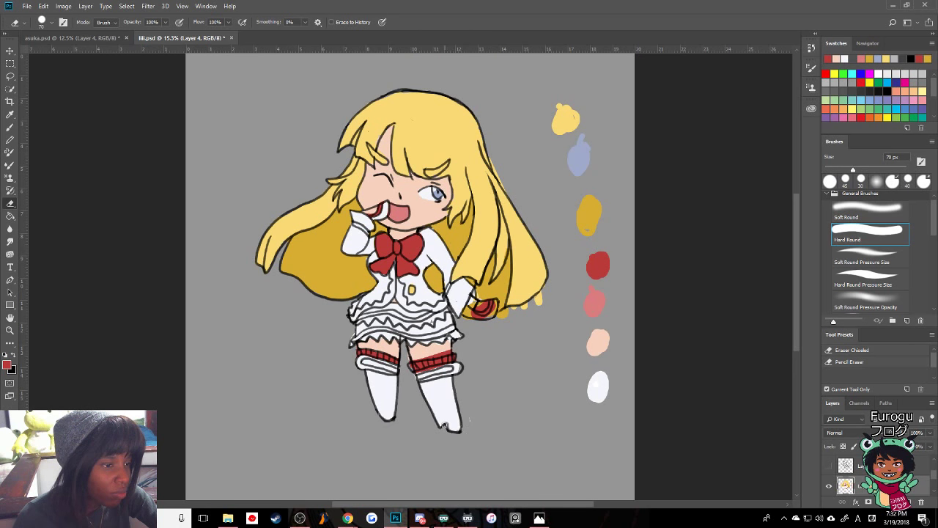
- Clean up the open-eye-side leg with sampled off-white on the foot, skin tone on the thigh and red on the frilled band
key(b)
alt+click(445, 396)
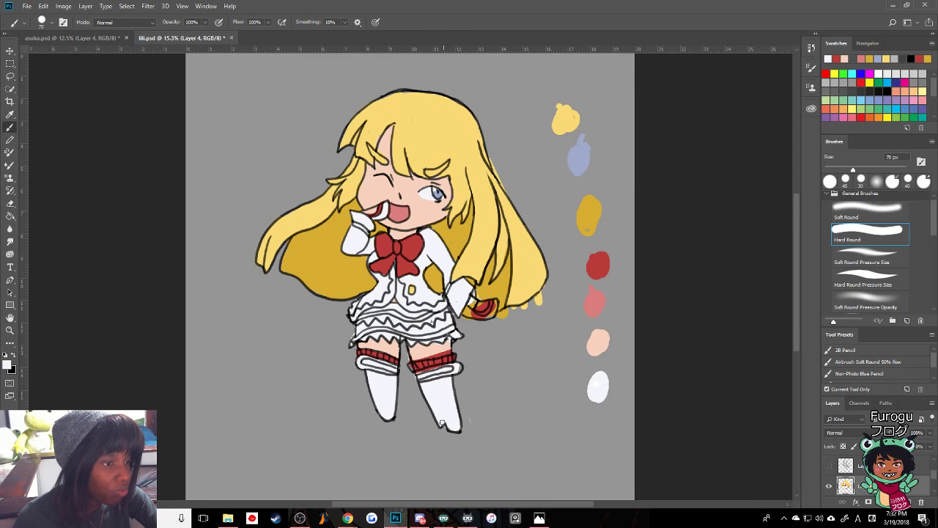
alt+click(428, 350)
drag(414, 360, 450, 351)
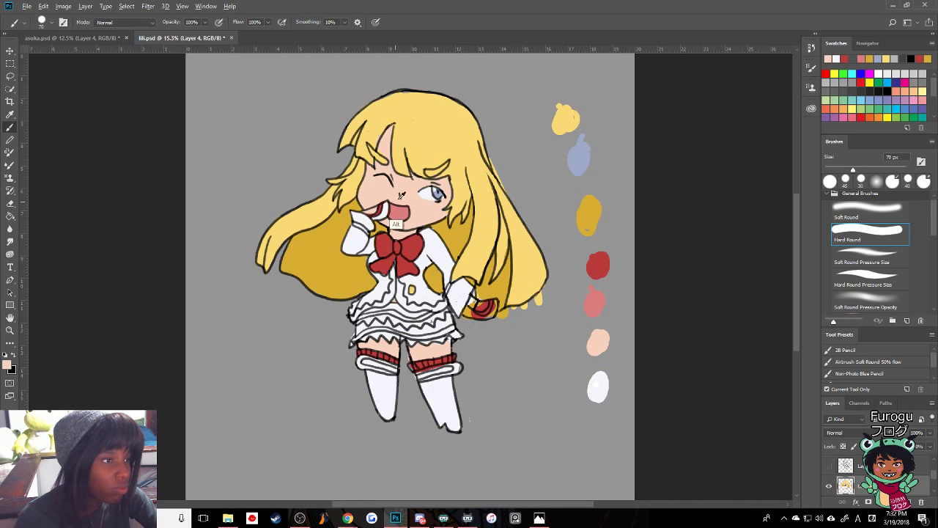
alt+click(406, 247)
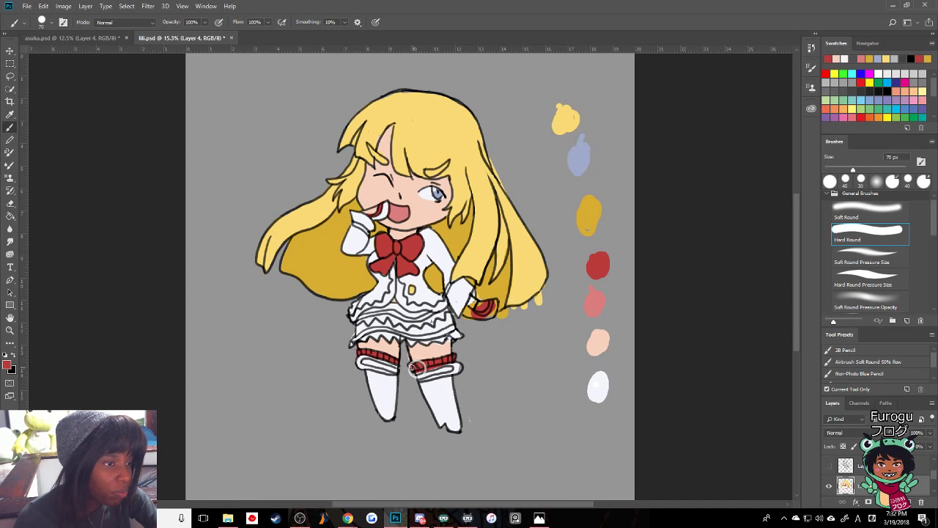
key(e)
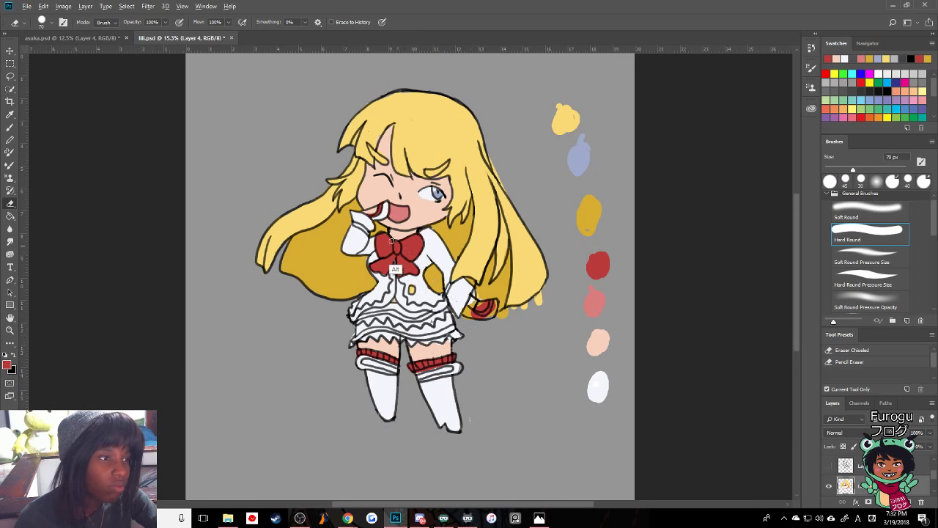
- Colour the border of the open-eye-side stocking cuff red, leaving its centre stripe off-white
key(b)
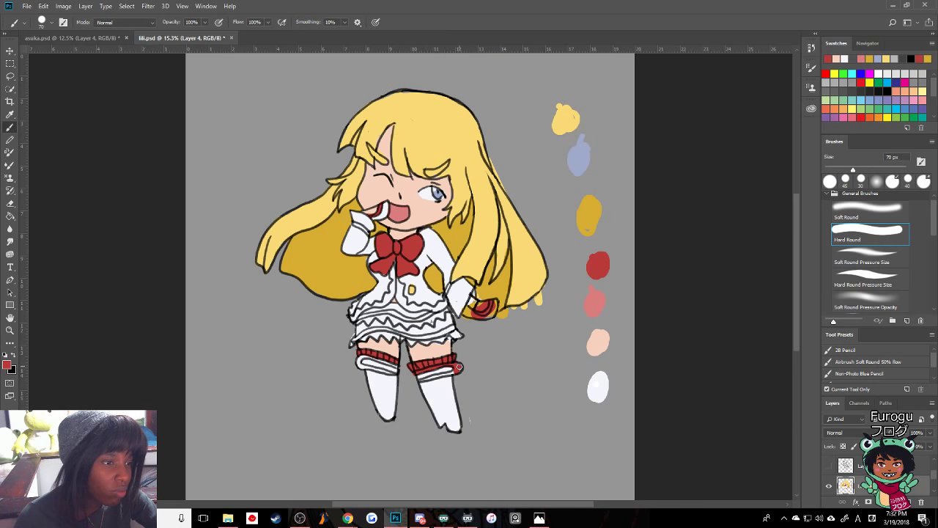
drag(459, 367, 429, 378)
alt+click(427, 381)
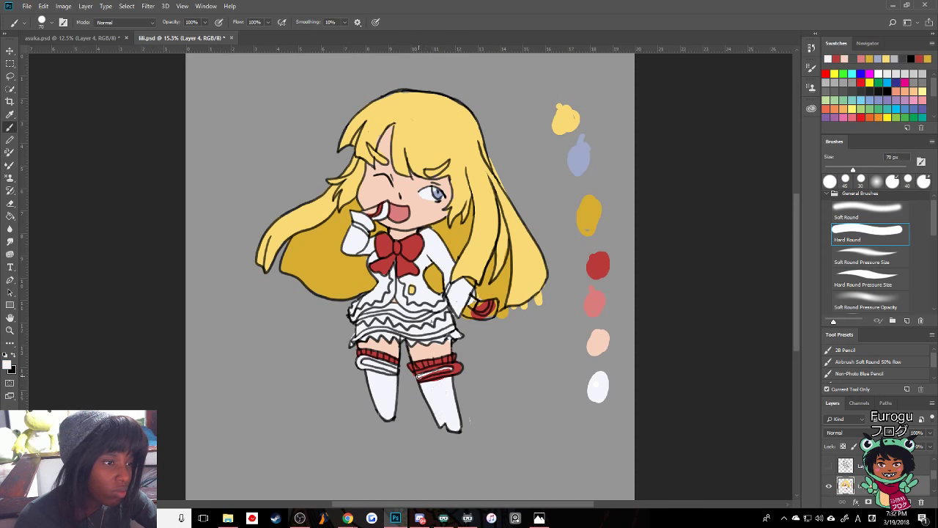
mouse_move(418, 376)
mouse_down()
mouse_move(450, 368)
mouse_move(443, 376)
mouse_up()
alt+click(450, 391)
key(ctrl+z)
alt+click(453, 370)
drag(428, 379, 451, 373)
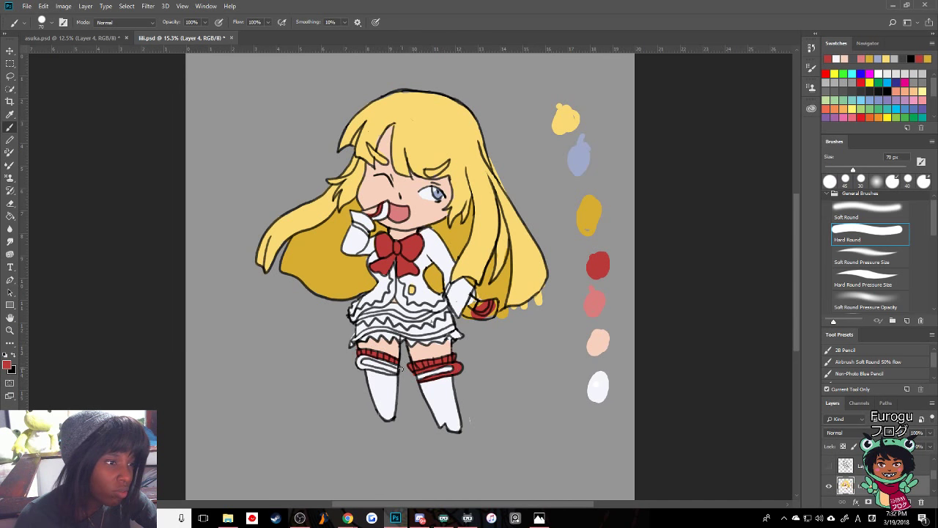
- Colour the winking-side cuff border red, clean the stocking below with off-white and erase the stray off-white between the legs
mouse_move(396, 368)
mouse_down()
mouse_move(369, 359)
mouse_move(359, 367)
mouse_move(390, 370)
mouse_up()
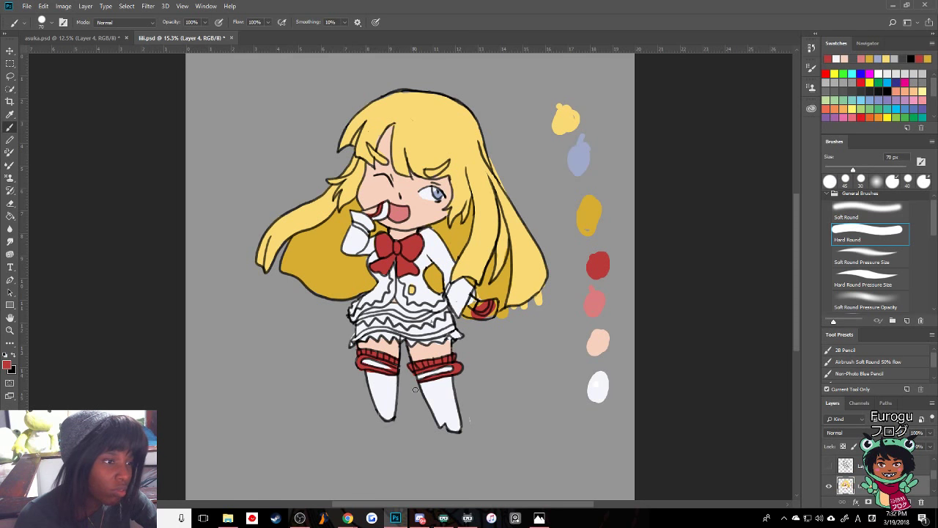
alt+click(386, 375)
drag(373, 363, 404, 373)
key(ctrl+z)
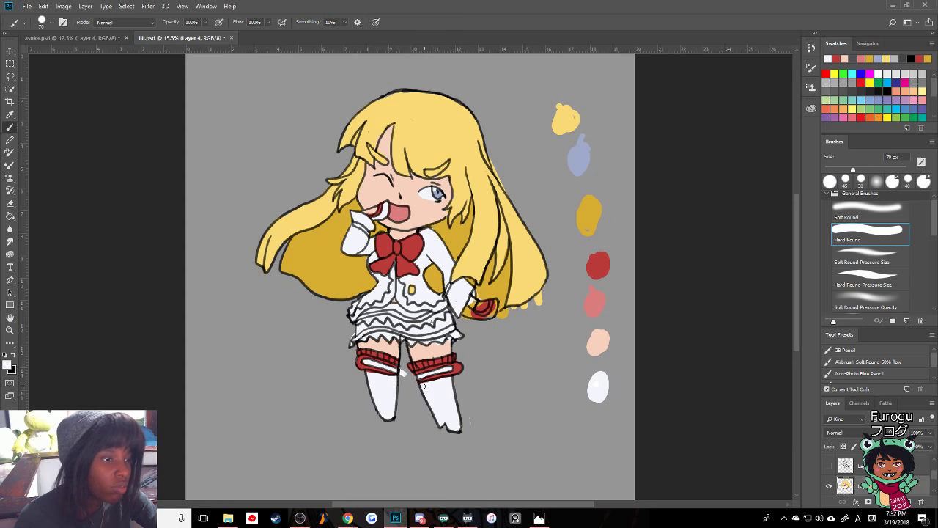
key(e)
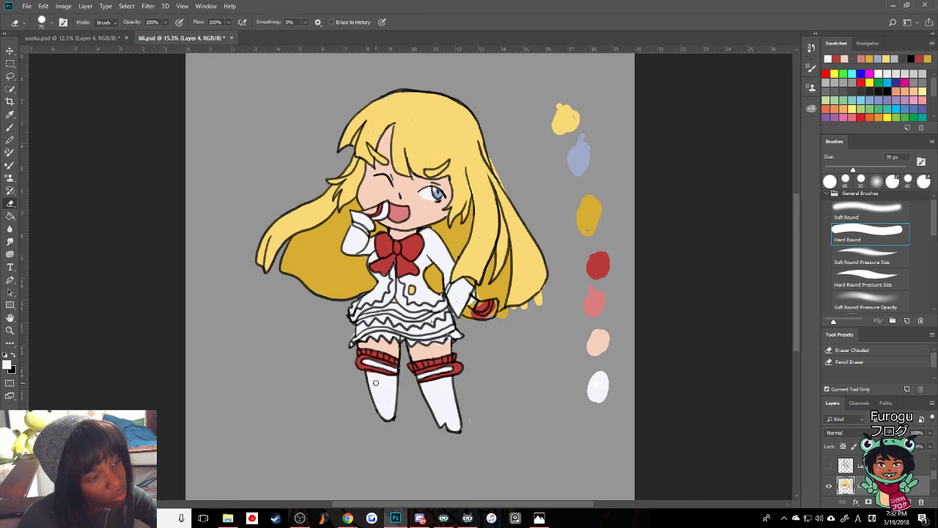
key(b)
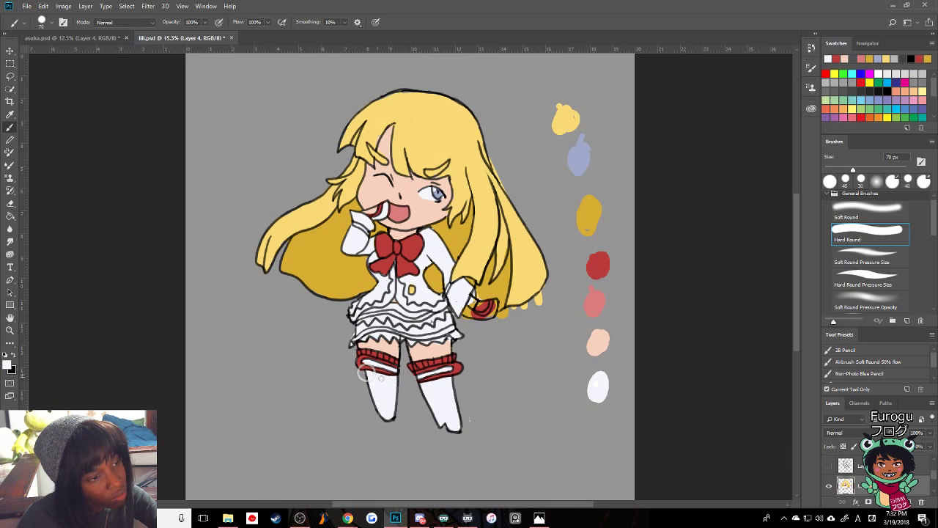
- Paint the exposed skin of the lowered hand with skin tone sampled from the thigh
alt+click(447, 340)
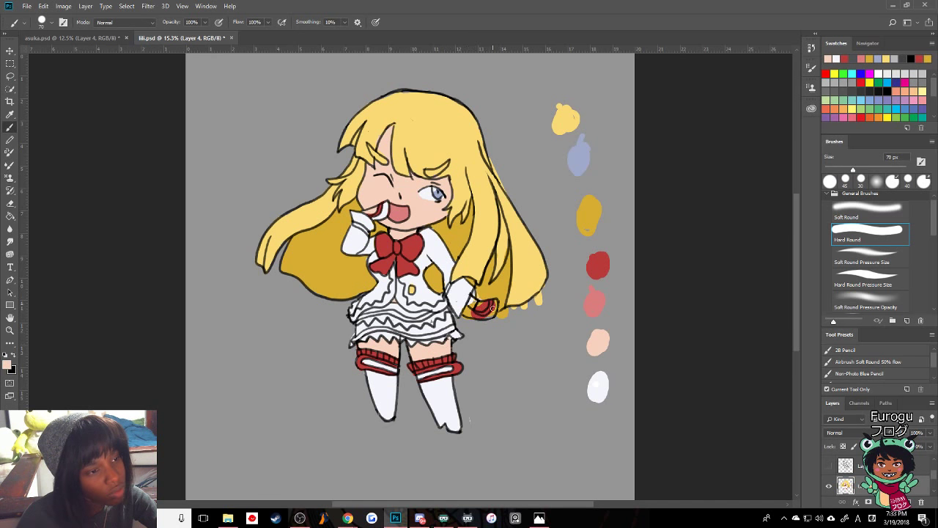
drag(480, 311, 486, 305)
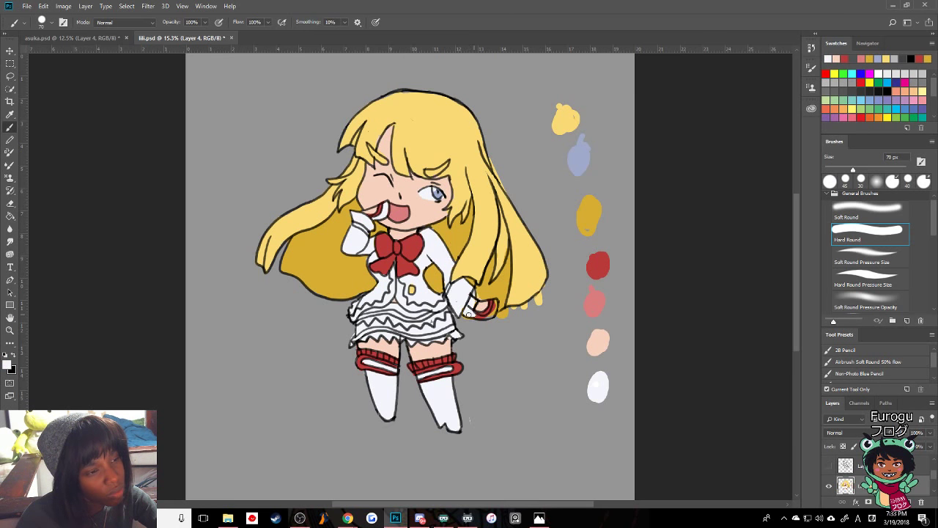
- Clean away the stray marks below the long hair and beside the open-eye-side leg, and restore light yellow on the outer lock
alt+click(462, 357)
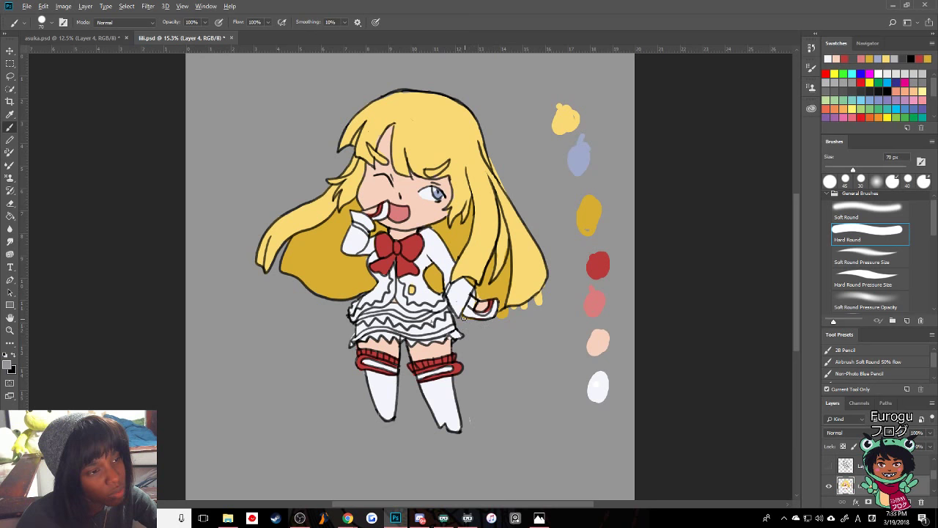
mouse_move(478, 325)
mouse_down()
mouse_move(468, 319)
mouse_move(498, 319)
mouse_move(539, 299)
mouse_move(547, 287)
mouse_move(529, 281)
mouse_move(540, 278)
mouse_up()
click(527, 275)
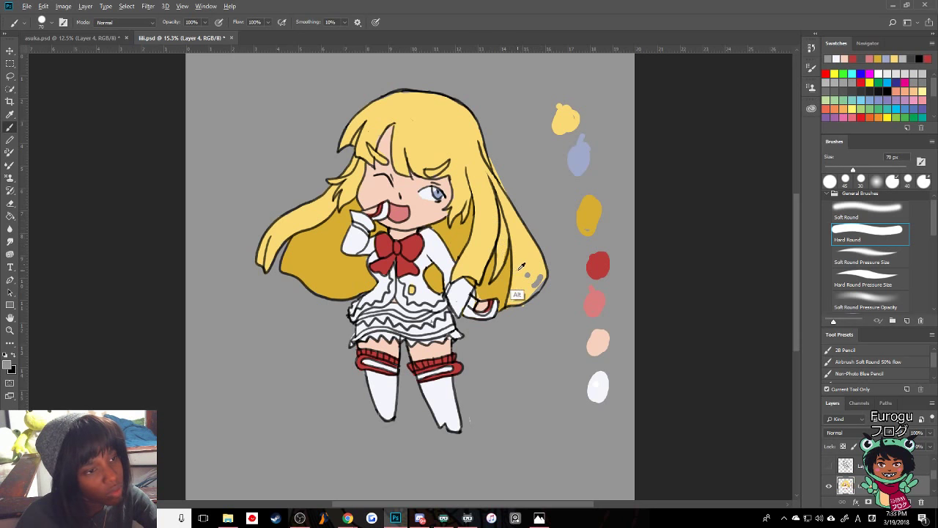
alt+click(522, 266)
click(527, 275)
click(539, 282)
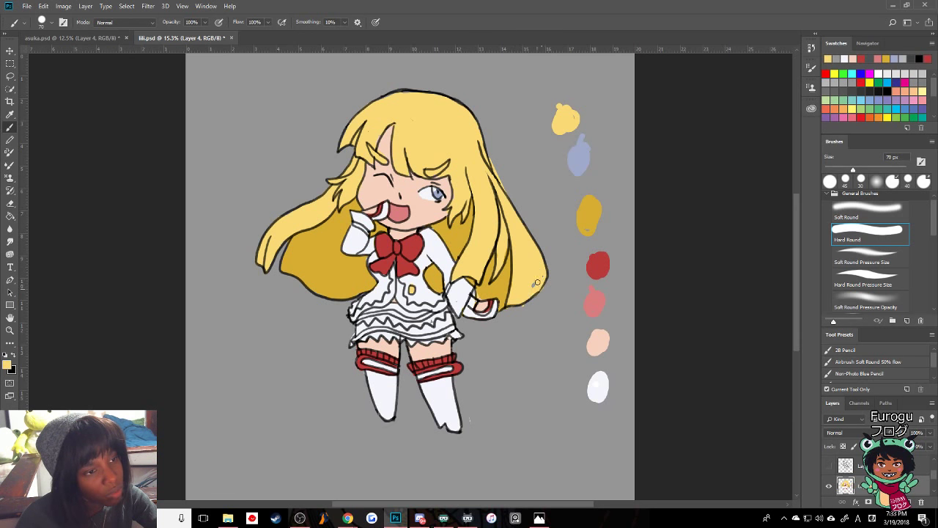
key(e)
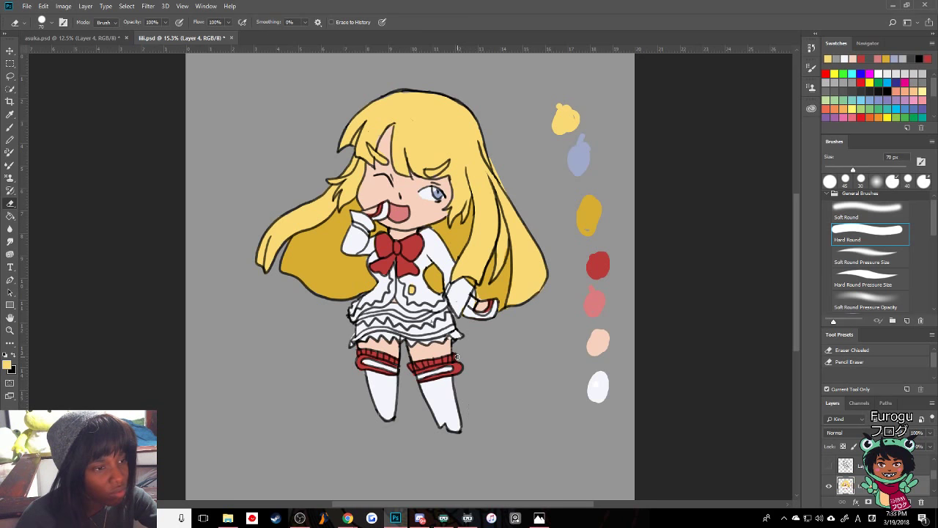
- Retouch the lowered hand's glove with sampled red inside and off-white along its outer edge, and erase the overspill beneath it
key(b)
alt+click(480, 292)
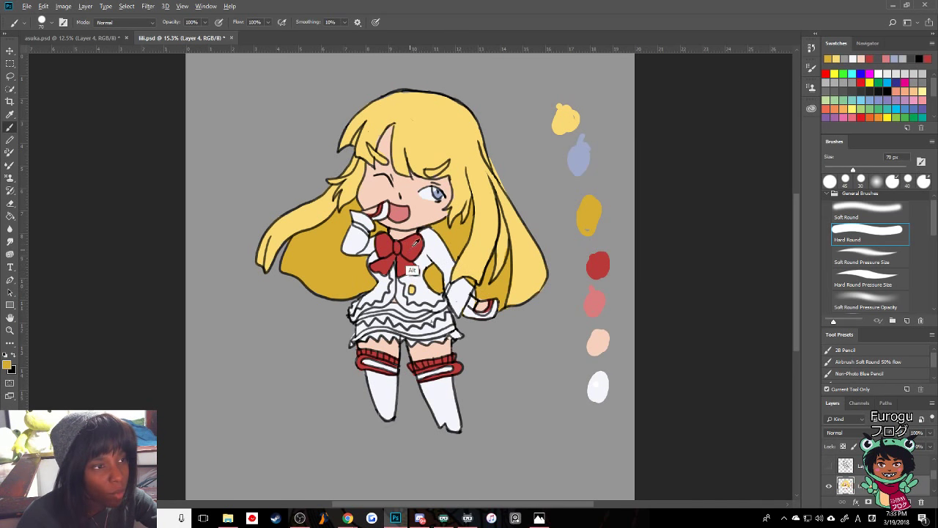
alt+click(415, 243)
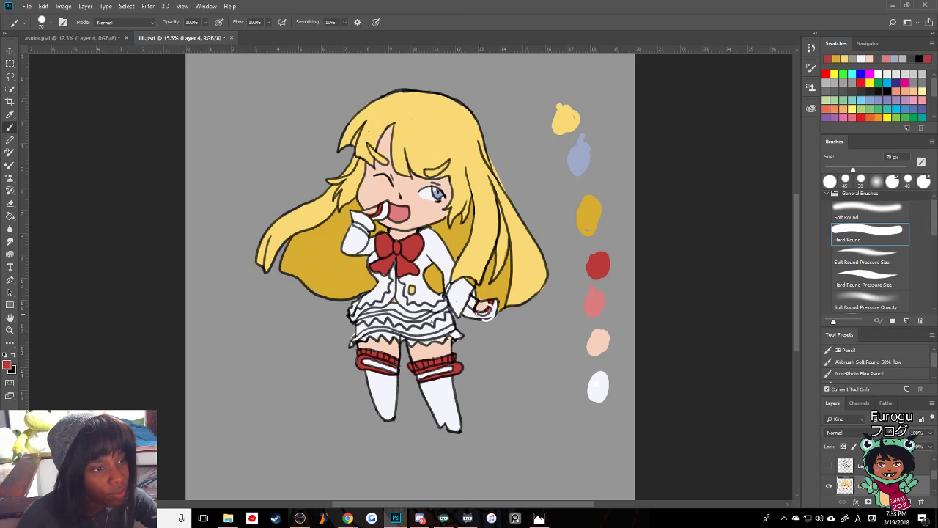
drag(481, 313, 498, 308)
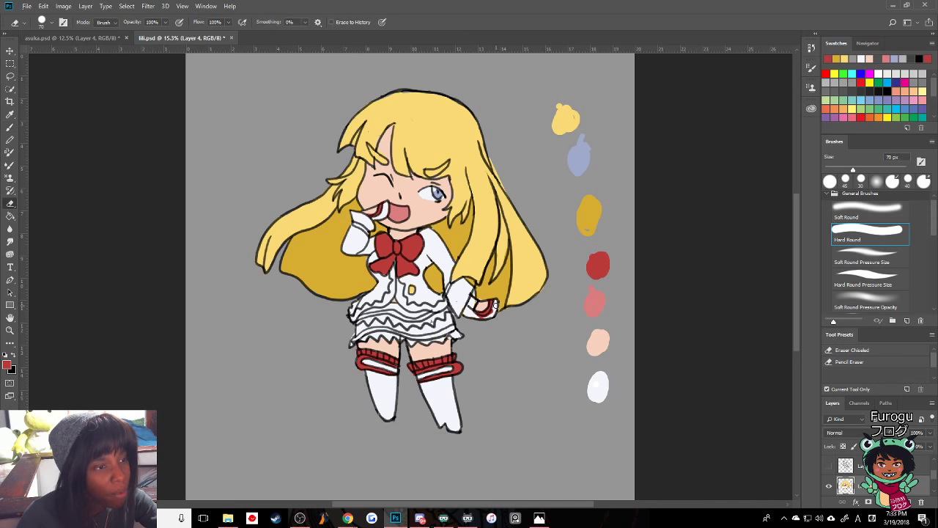
alt+click(496, 301)
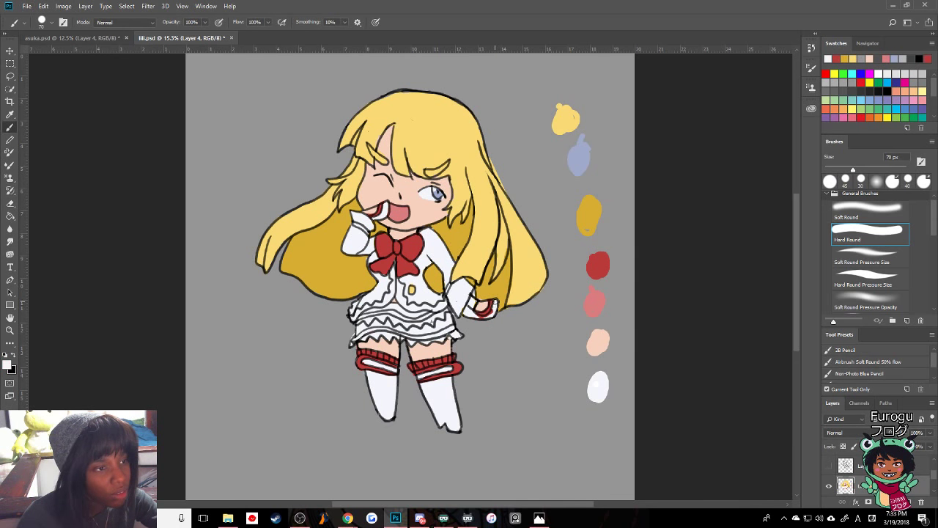
drag(492, 315, 476, 320)
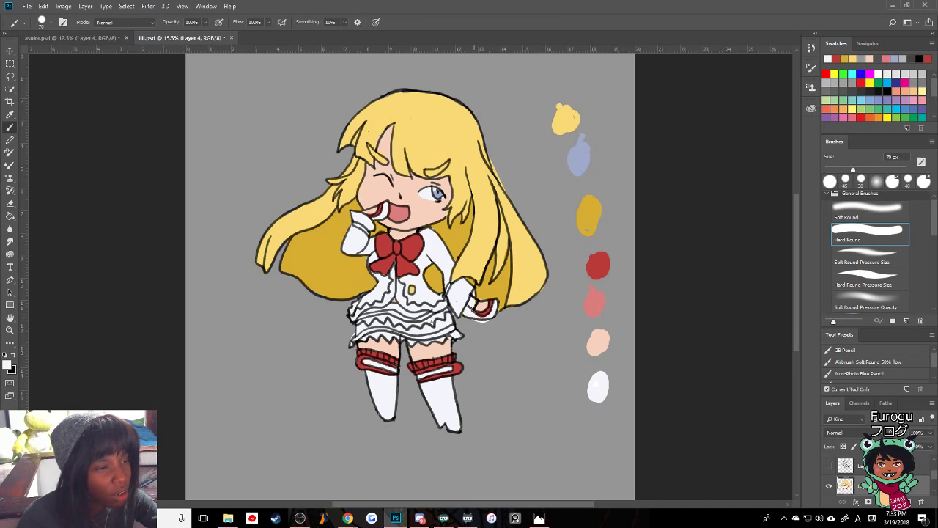
alt+click(491, 288)
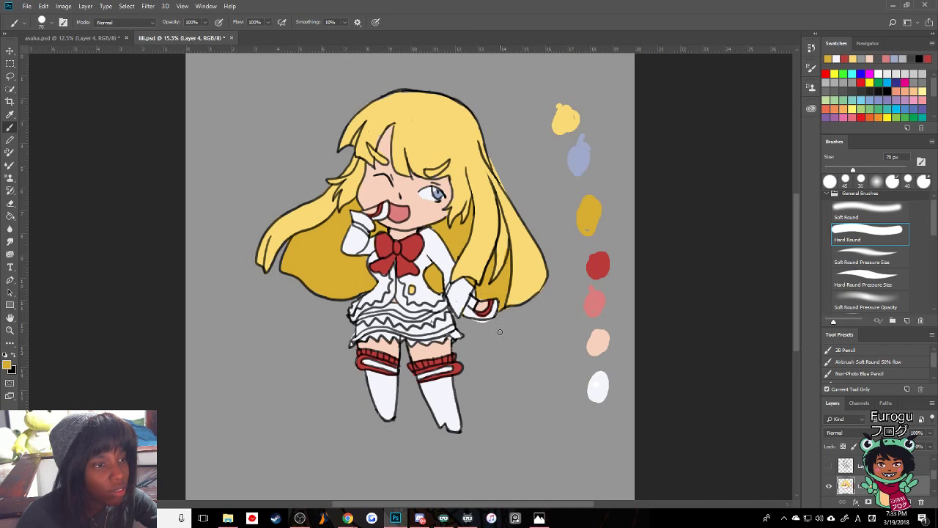
key(e)
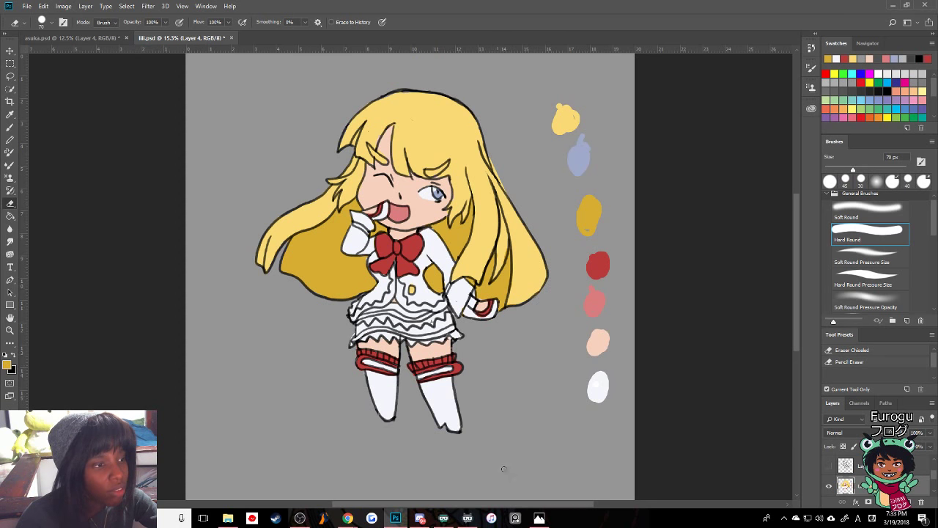
- Touch up the winking-side stocking cuff with sampled off-white on its centre stripe and red on its border
key(b)
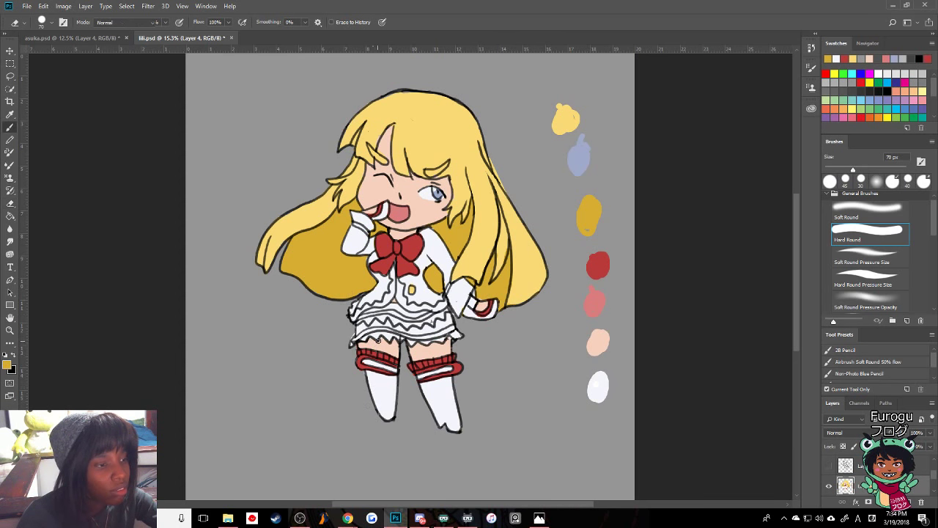
alt+click(373, 410)
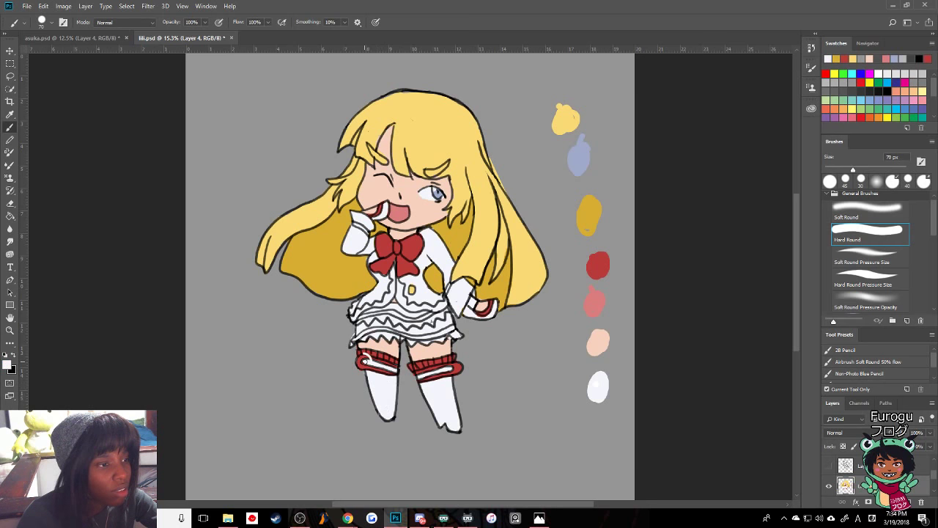
right_click(364, 361)
click(340, 387)
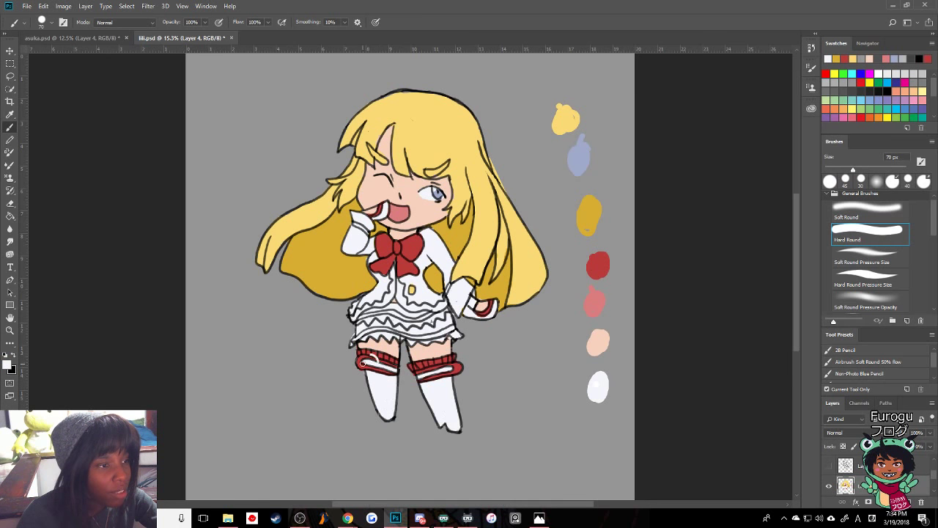
drag(363, 364, 373, 368)
alt+click(358, 360)
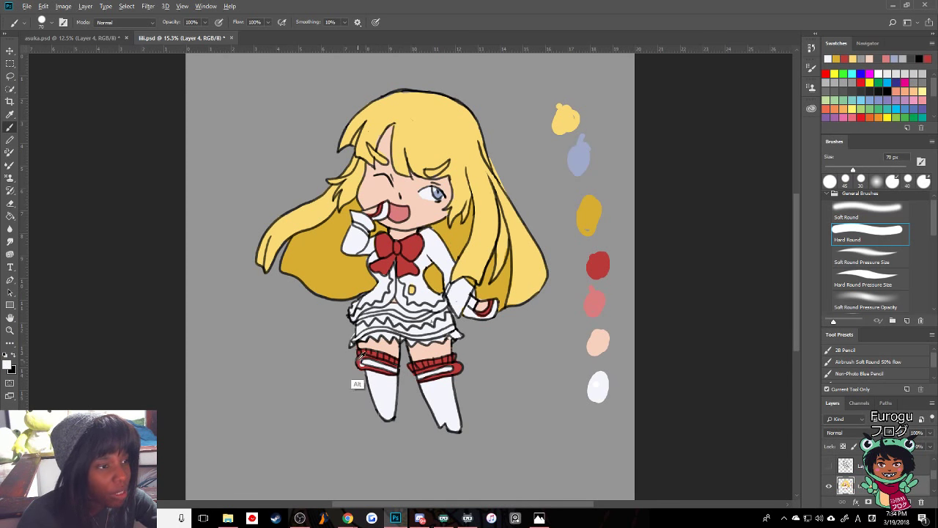
alt+click(361, 357)
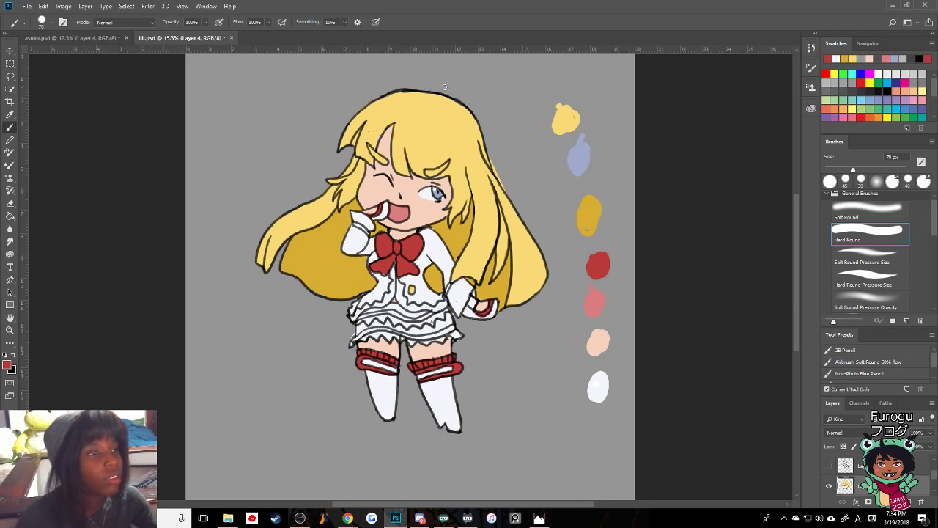
- Fill the blank spot in the back hair above the open-eye-side shoulder with sampled dark gold
key(e)
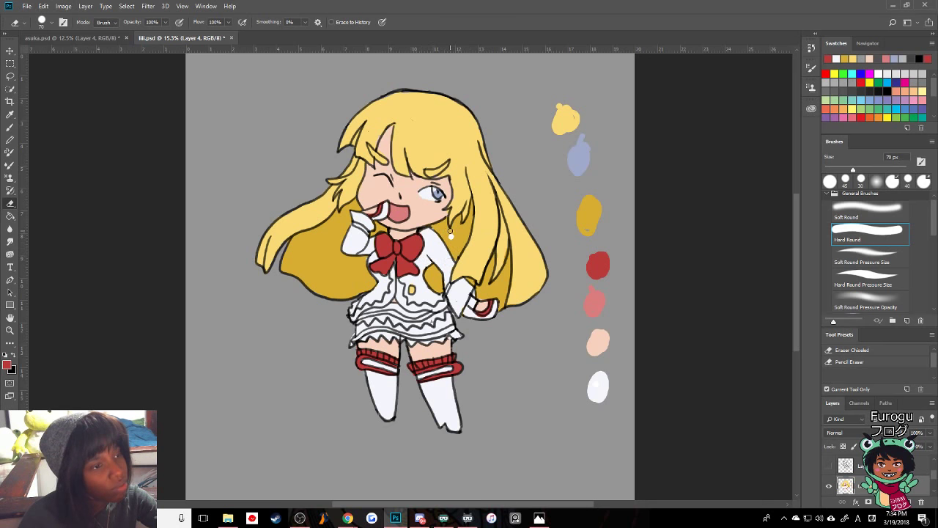
key(b)
alt+click(456, 264)
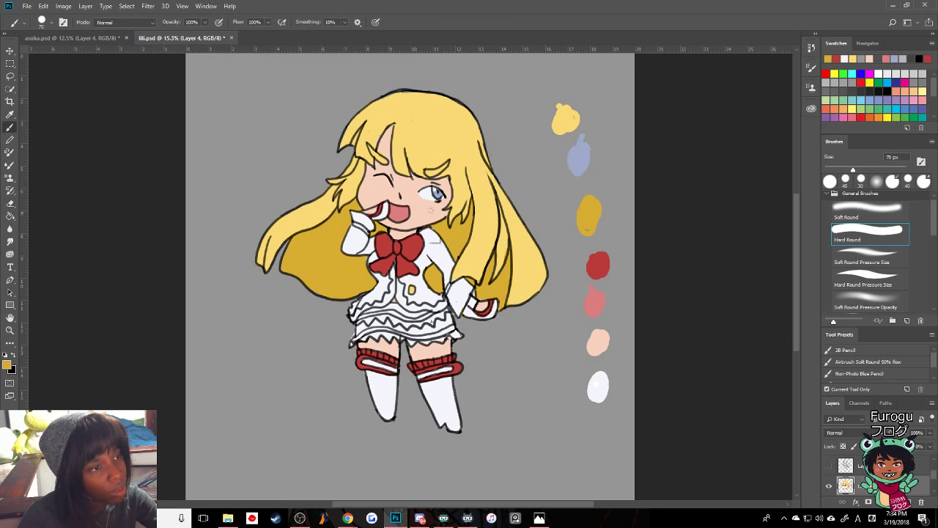
- Try colouring both eyebrows dark gold, and undo the strokes
drag(429, 172, 445, 163)
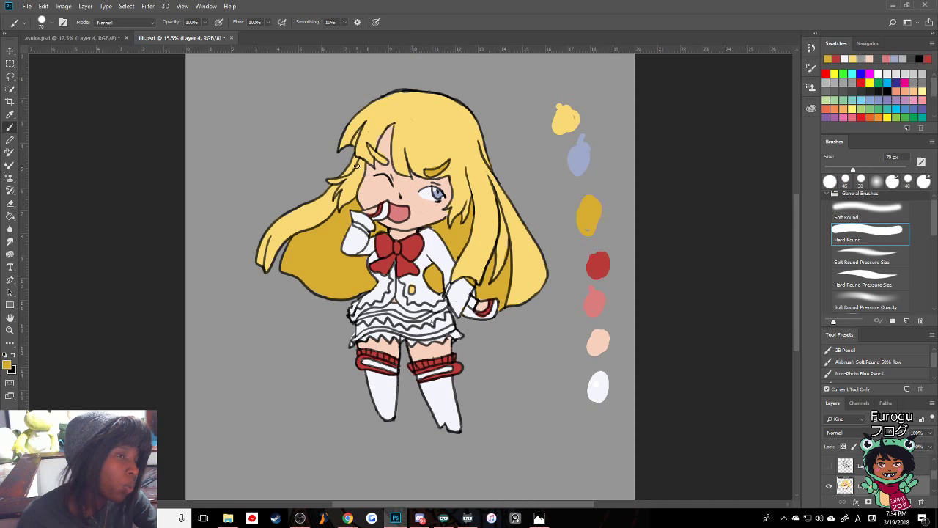
drag(383, 161, 372, 152)
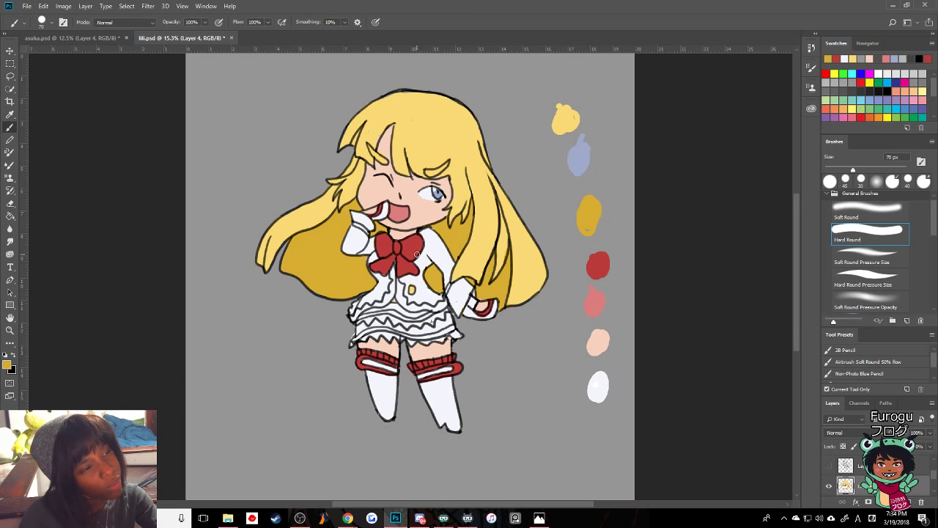
drag(433, 161, 432, 171)
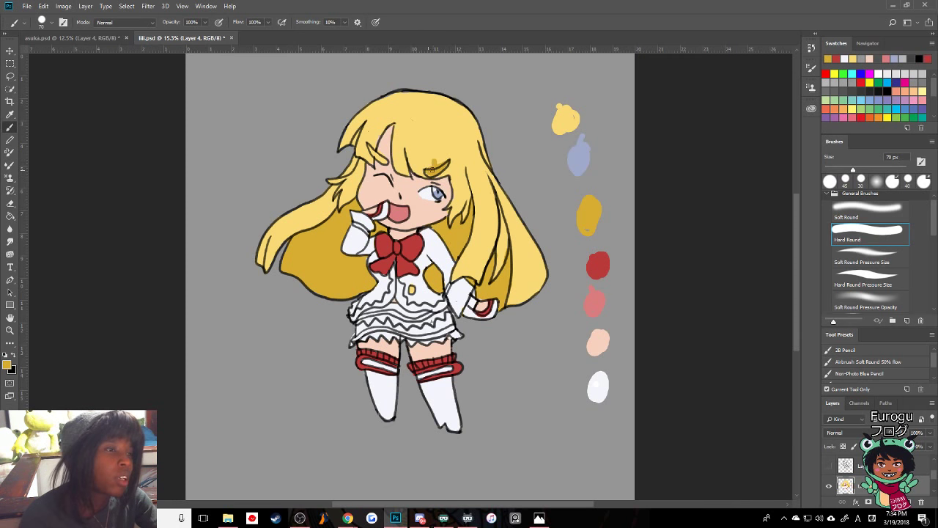
mouse_move(368, 166)
mouse_down()
mouse_move(381, 157)
mouse_move(369, 147)
mouse_up()
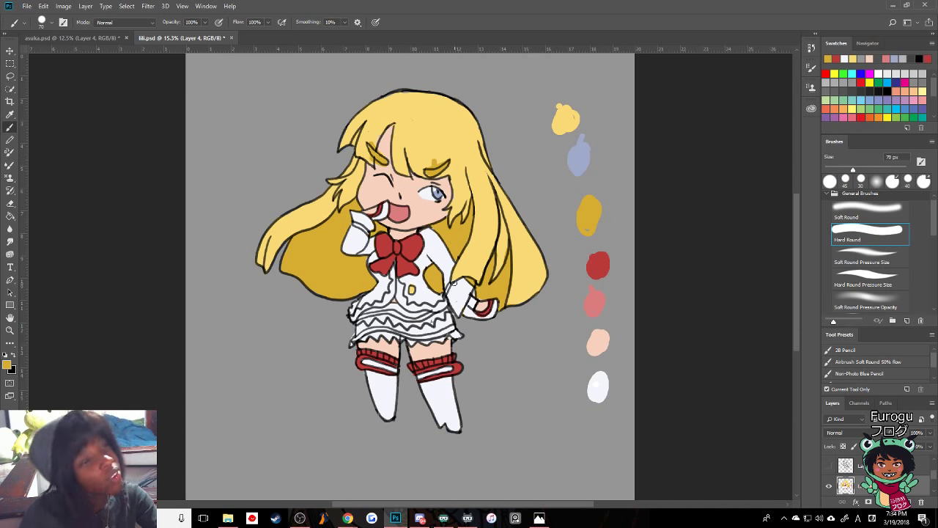
key(ctrl+alt+z)
key(ctrl+alt+z)
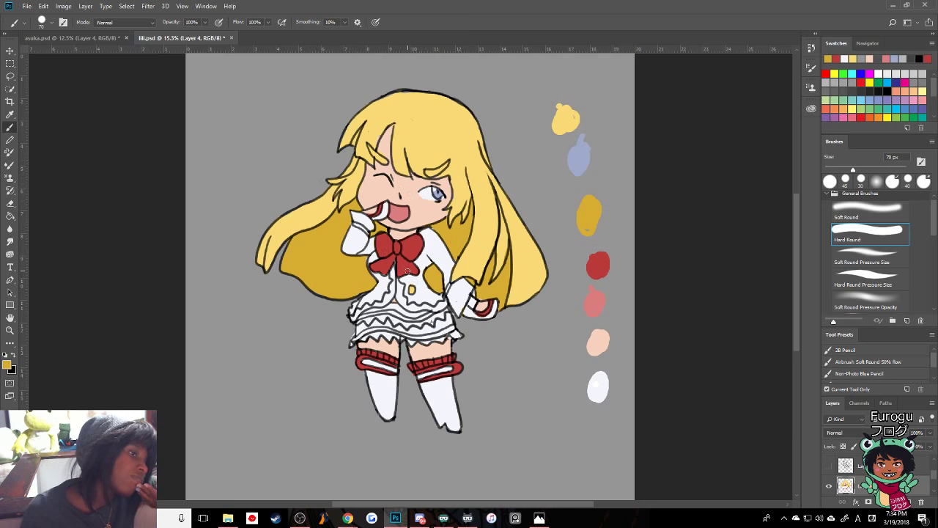
- Save lili.psd and start a Save As of the drawing
click(27, 6)
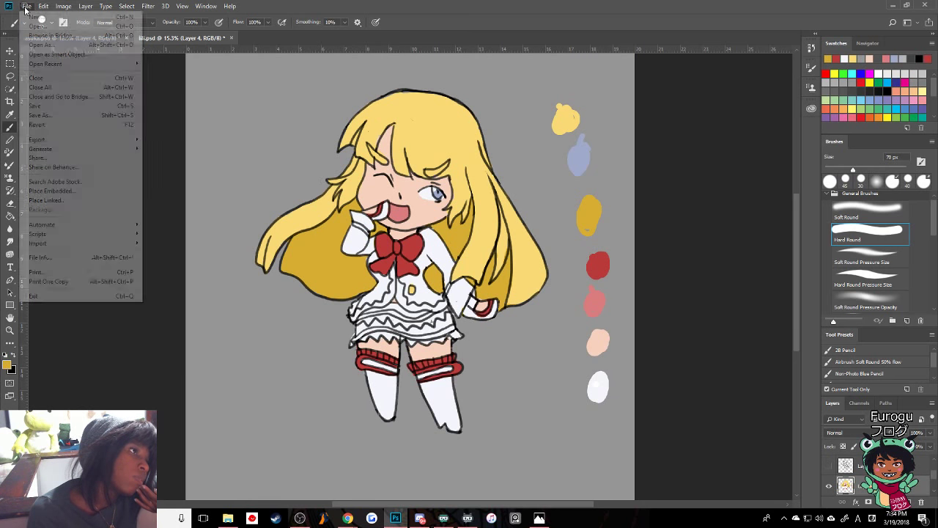
click(74, 109)
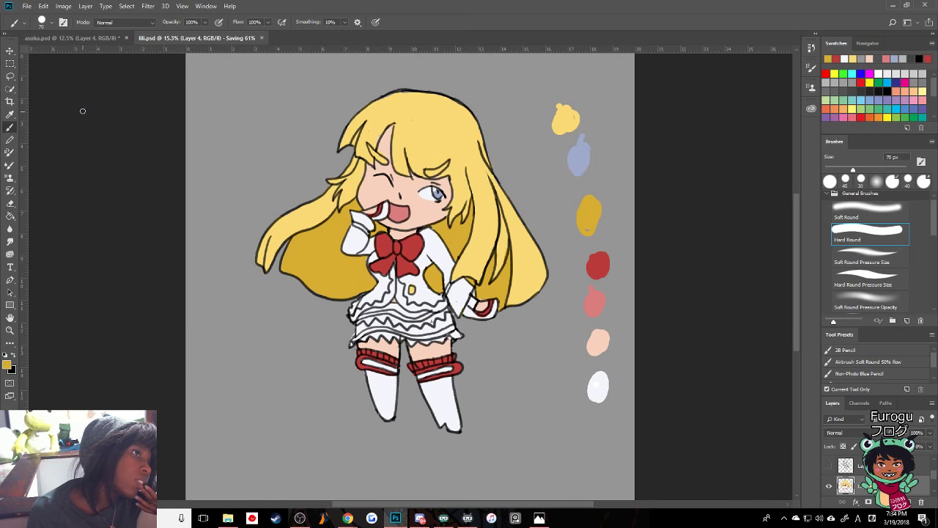
click(29, 6)
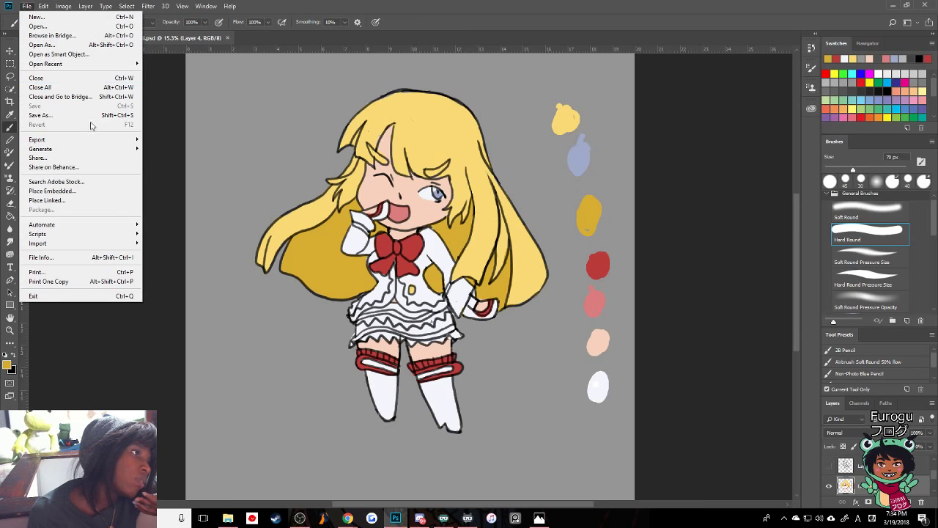
click(77, 119)
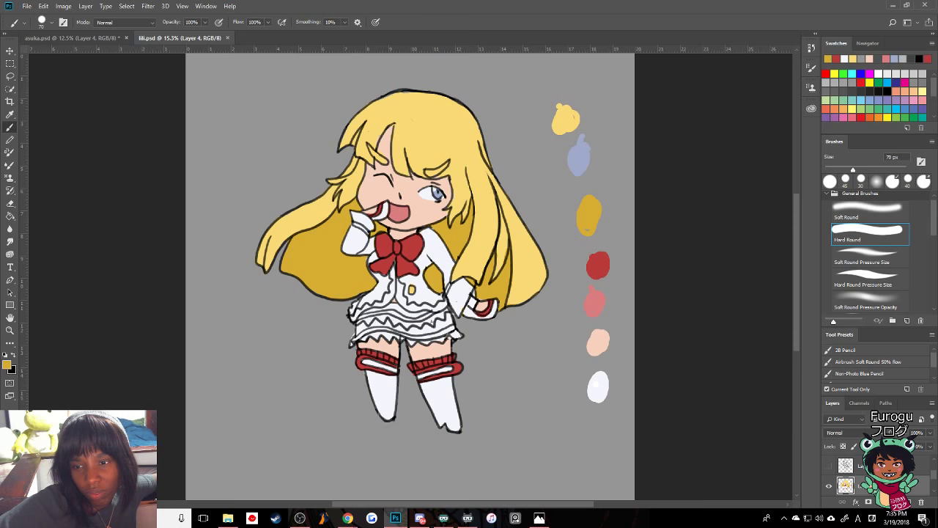
key(ctrl+s)
click(519, 154)
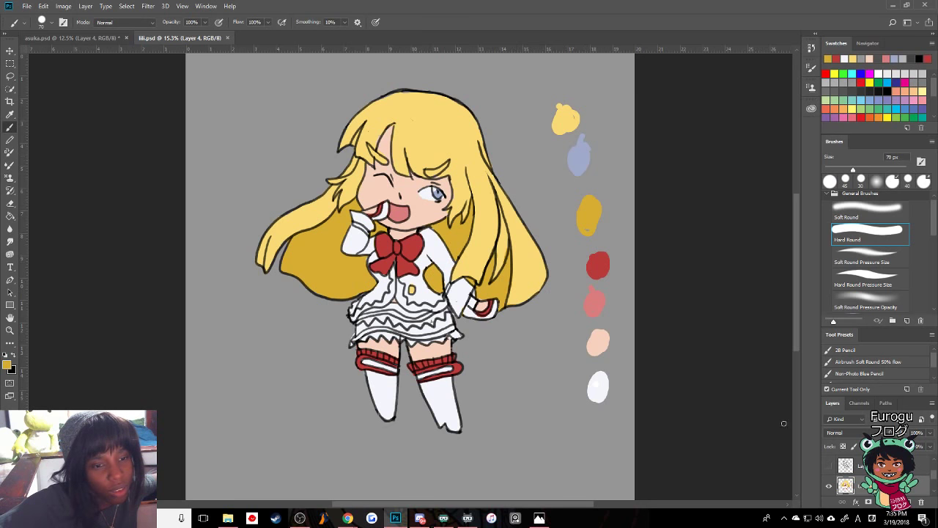
- Add a new layer and move it above the visible line art layer
scroll(873, 475, up, 1)
click(907, 501)
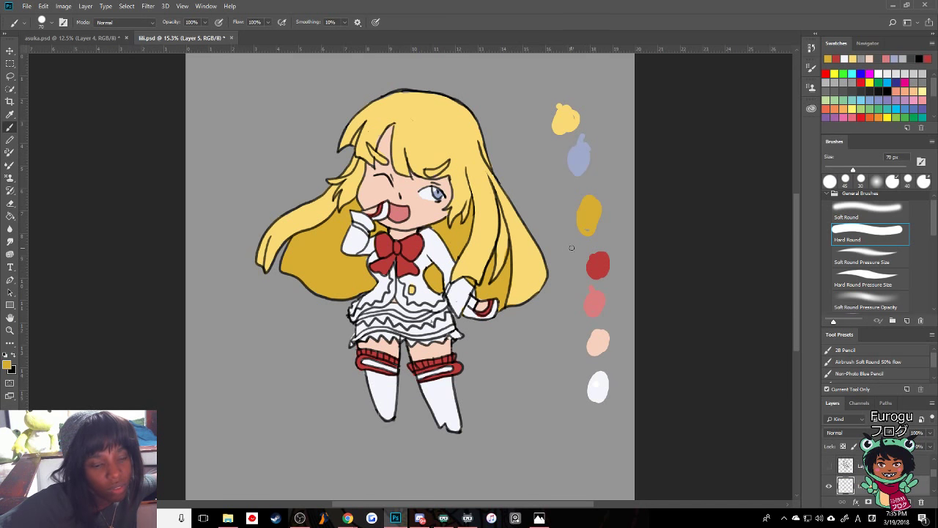
drag(880, 485, 880, 459)
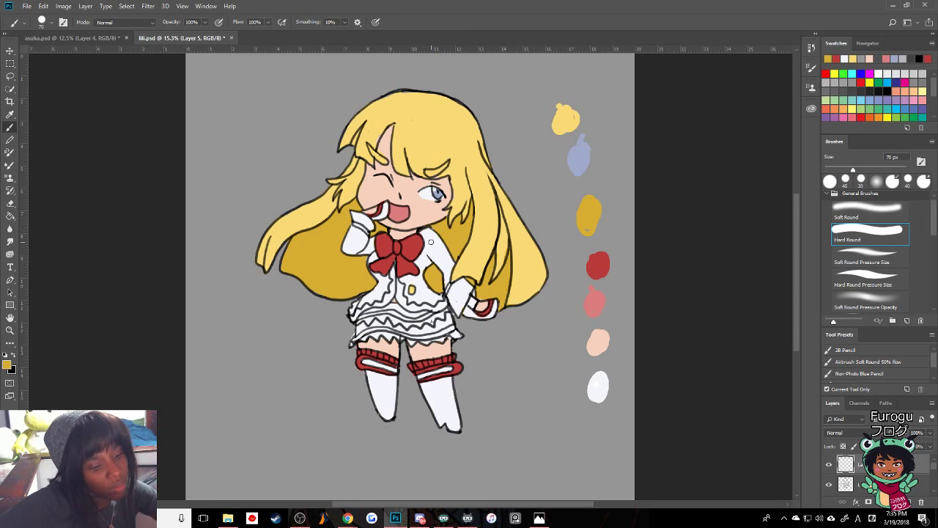
- Cover the colour swatches beside the girl with the sampled background grey, using a 500 px brush
alt+click(562, 180)
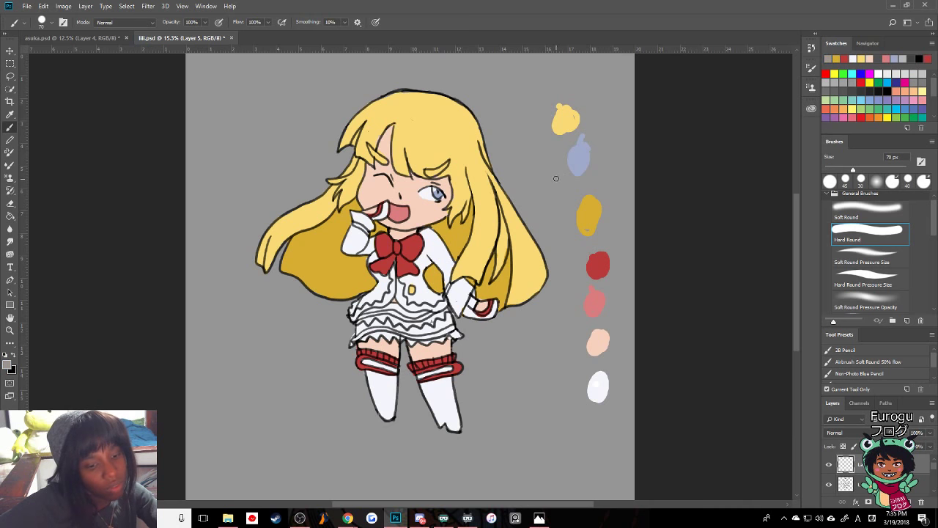
key(bracketright)
key(bracketright)
key(bracketright)
key(bracketright)
key(bracketright)
key(bracketright)
key(bracketright)
key(bracketright)
key(bracketright)
key(bracketright)
key(bracketright)
mouse_move(551, 88)
mouse_down()
mouse_move(593, 377)
mouse_move(588, 425)
mouse_move(606, 188)
mouse_move(590, 87)
mouse_move(630, 388)
mouse_move(608, 182)
mouse_move(589, 162)
mouse_up()
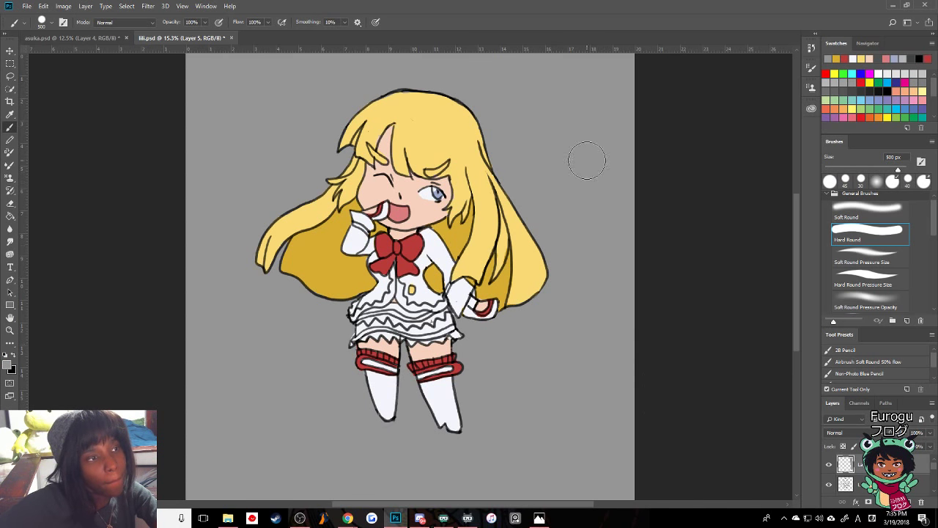
- Start a Save As of the drawing with the swatches covered
click(25, 7)
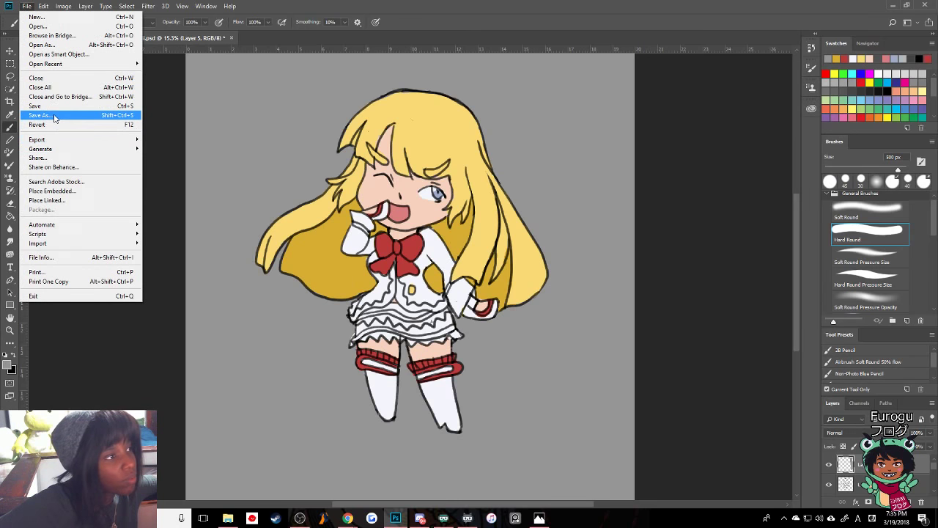
click(57, 115)
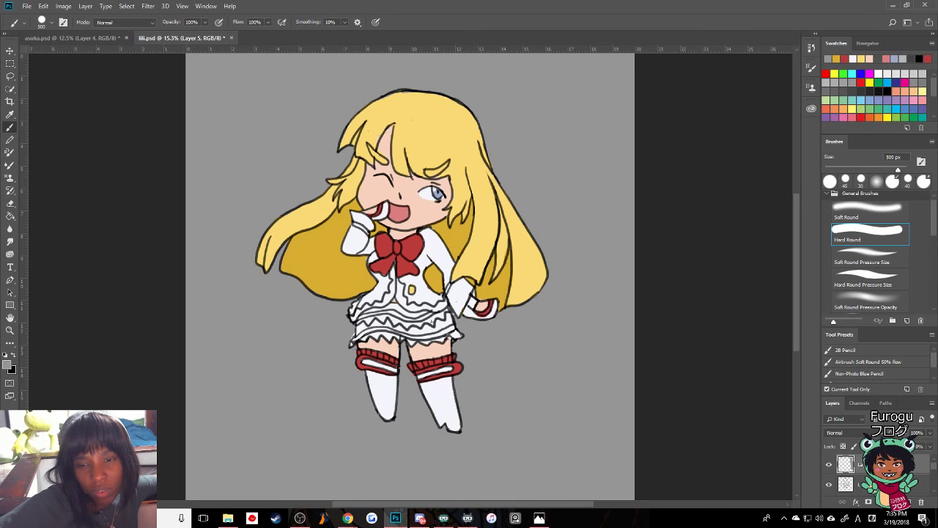